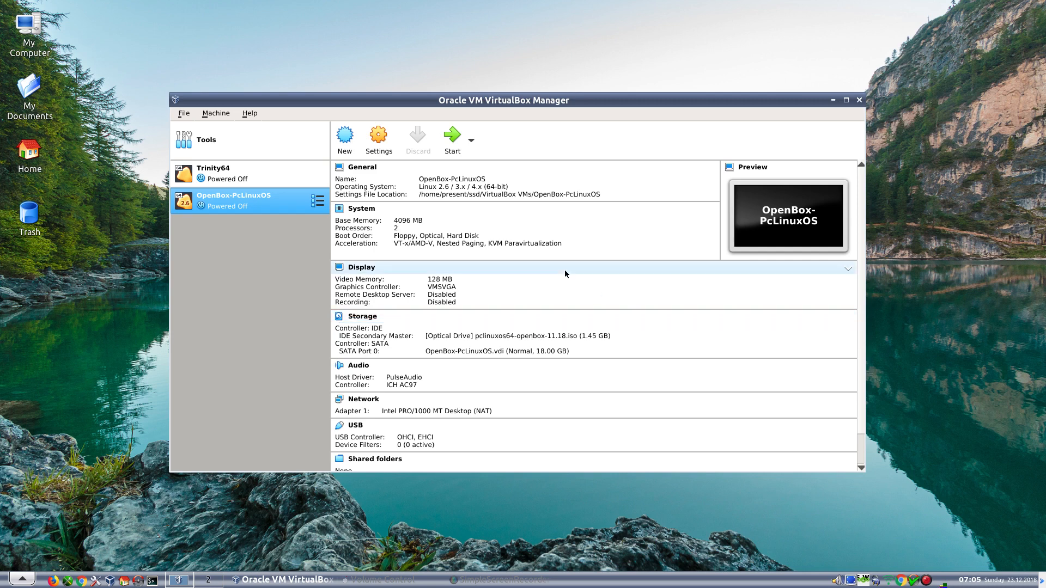
- In the OpenBox-PcLinuxOS settings, set Shared Clipboard and Drag'n'Drop to Bidirectional under General > Advanced
click(383, 144)
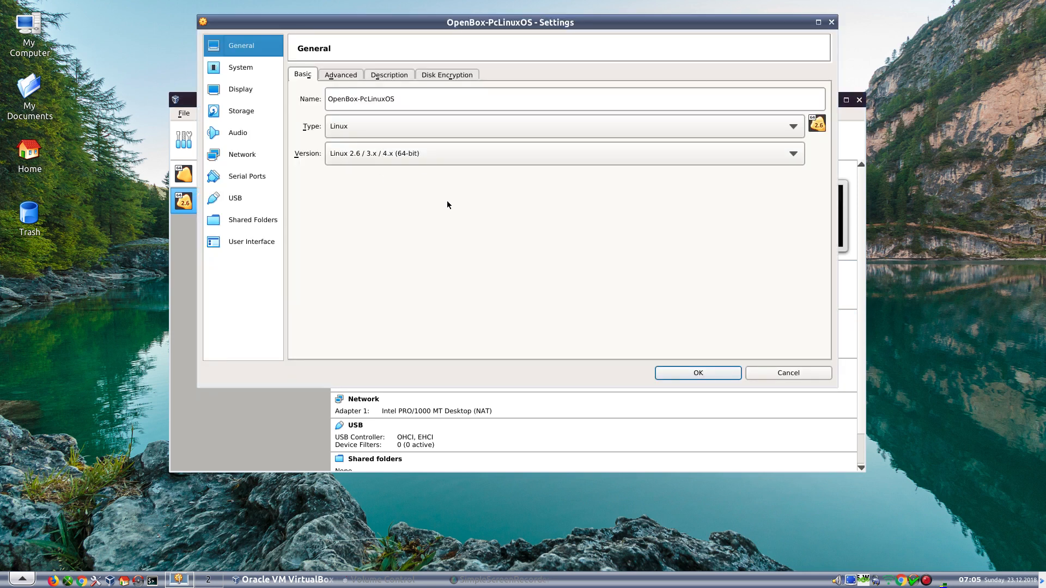
click(338, 77)
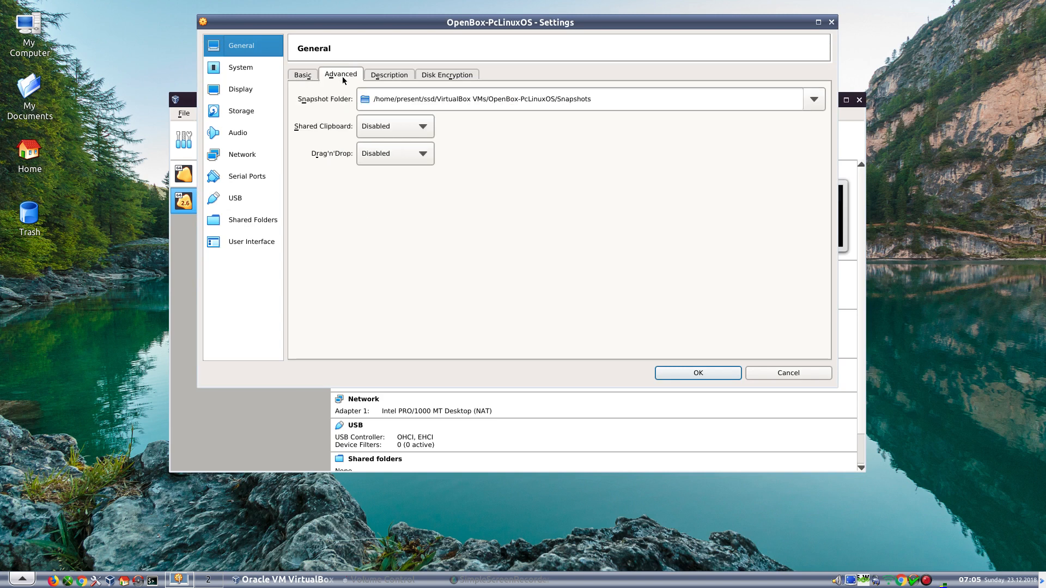
click(384, 127)
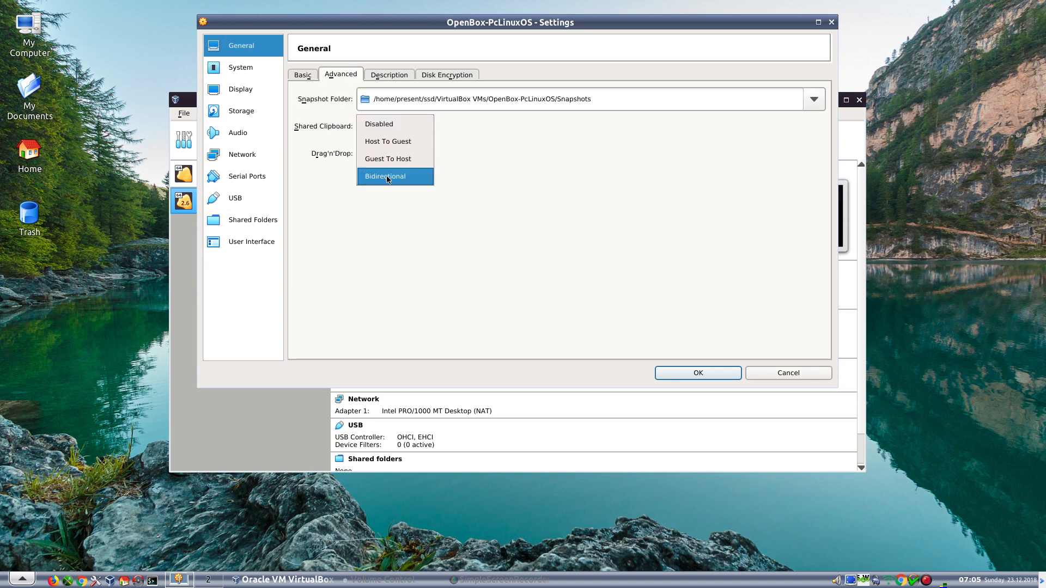
click(388, 176)
click(392, 153)
click(387, 203)
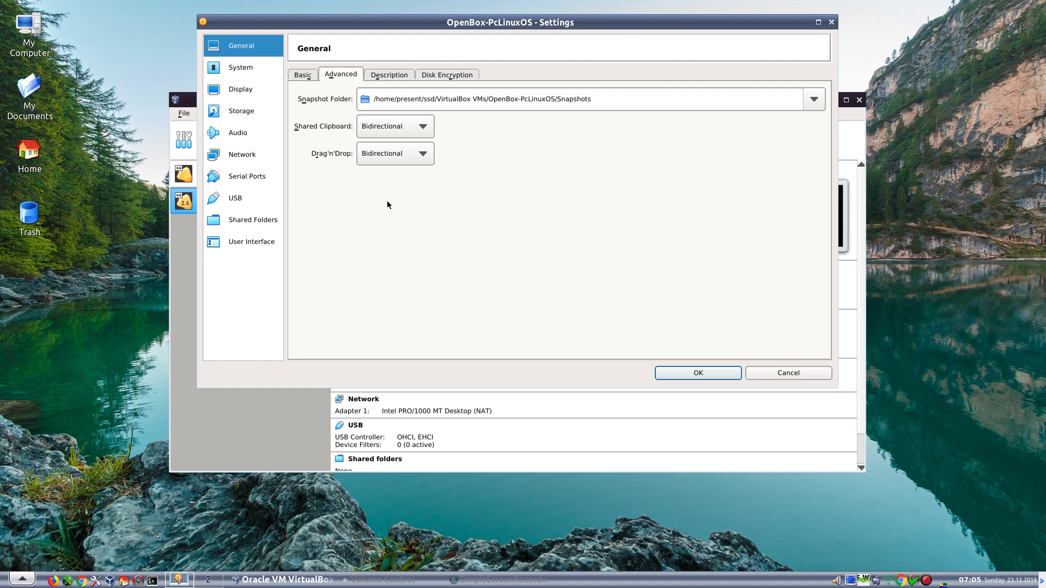
- Review the Description, Disk Encryption and Basic tabs of the General settings
click(380, 76)
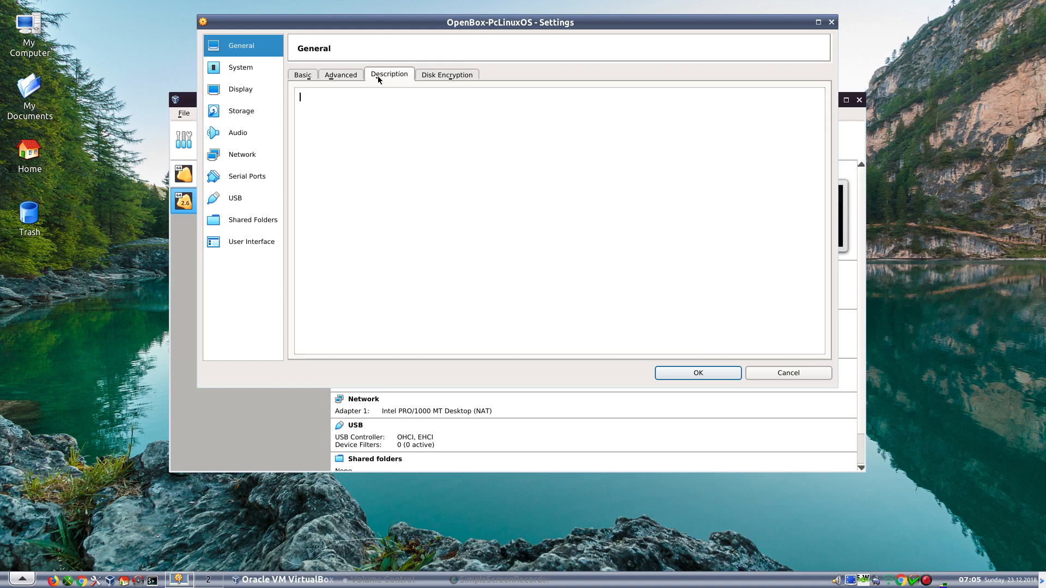
click(443, 79)
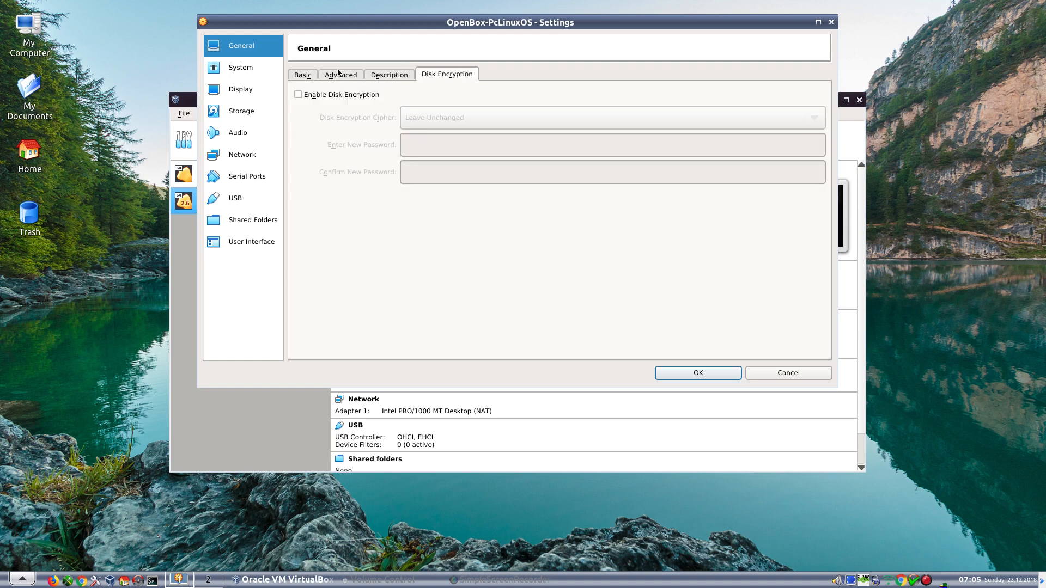
click(308, 77)
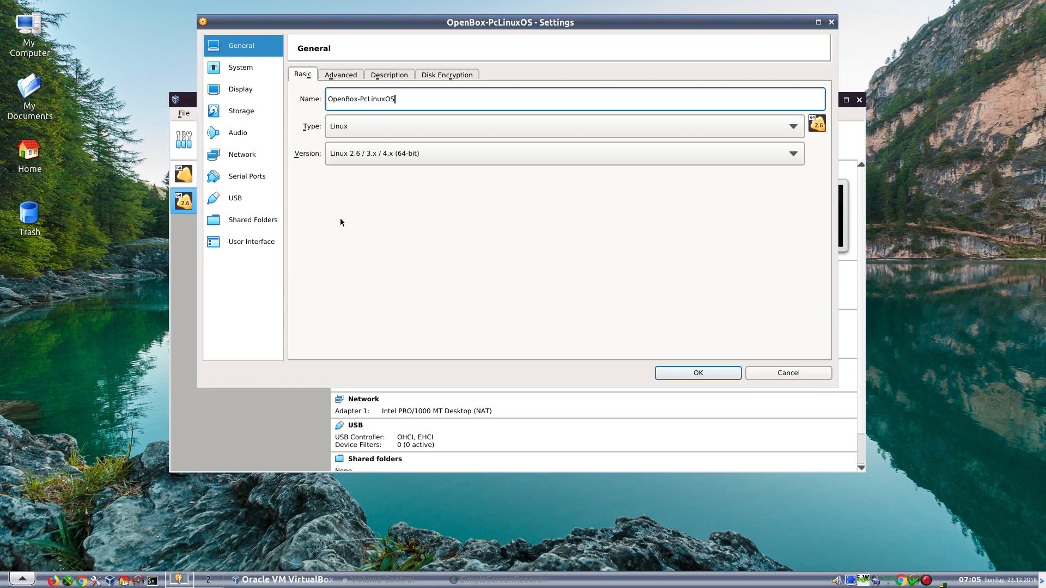
- Remove Floppy from the boot order and enable PAE/NX for the virtual CPU
click(241, 67)
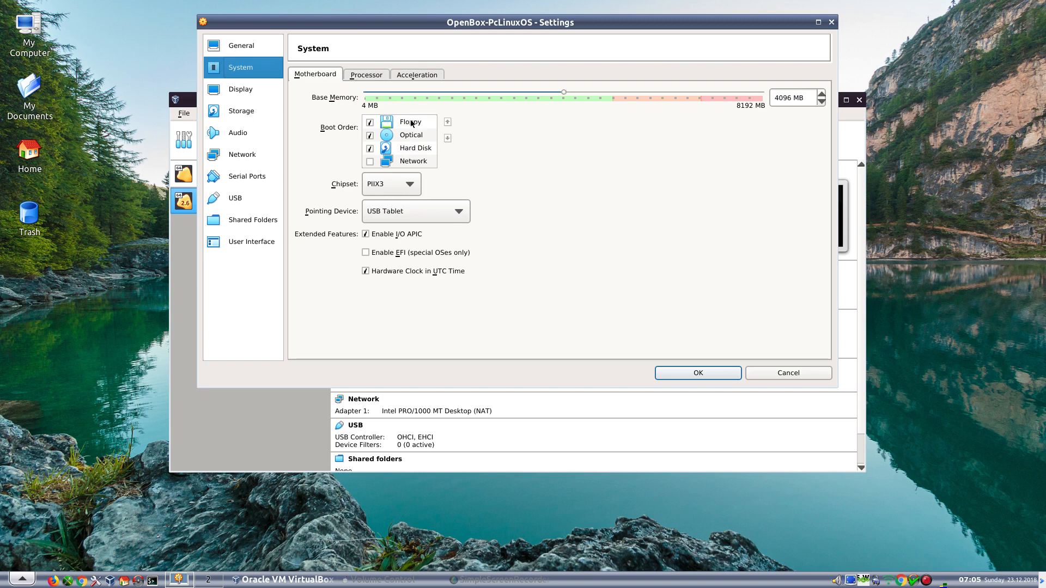
click(370, 122)
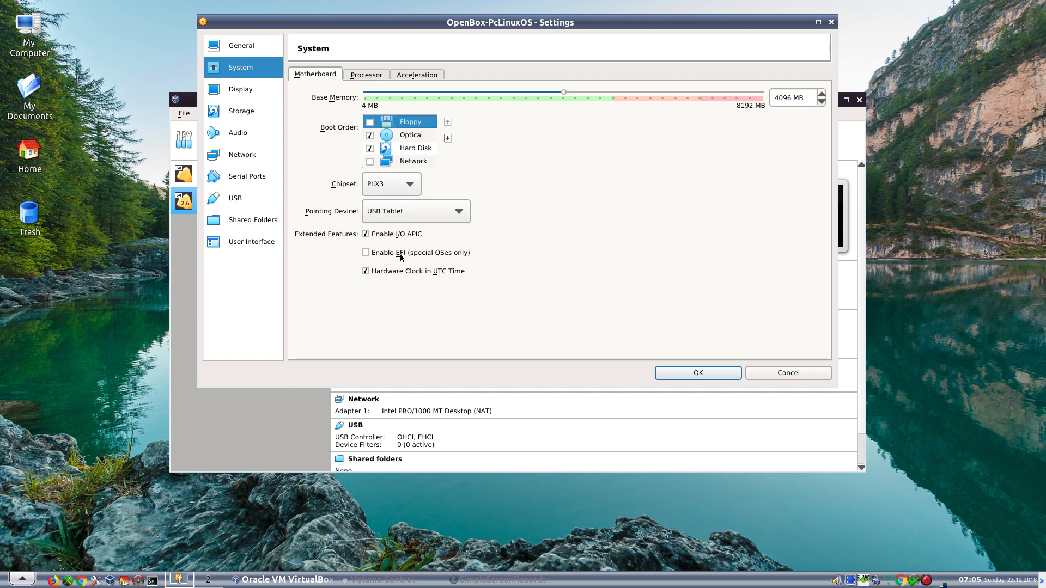
mouse_move(401, 258)
click(361, 78)
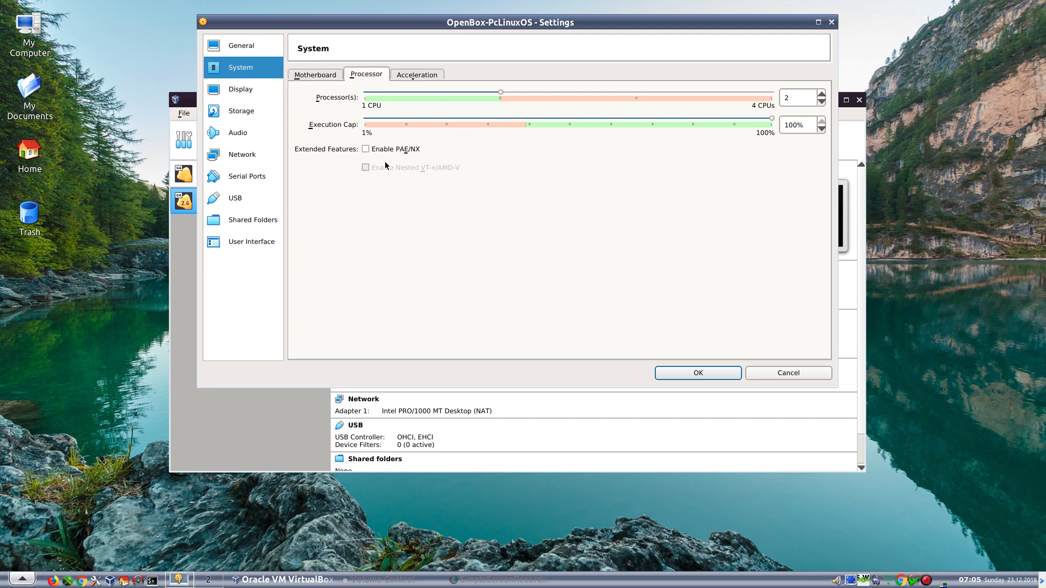
click(367, 149)
- Keep KVM as the paravirtualization interface and show the Display settings
click(423, 76)
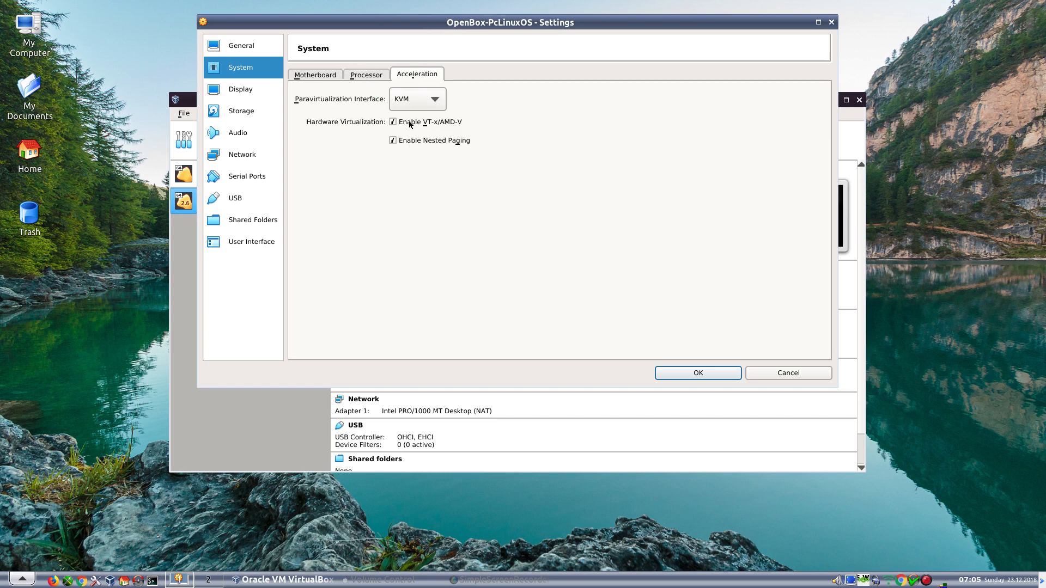
click(424, 103)
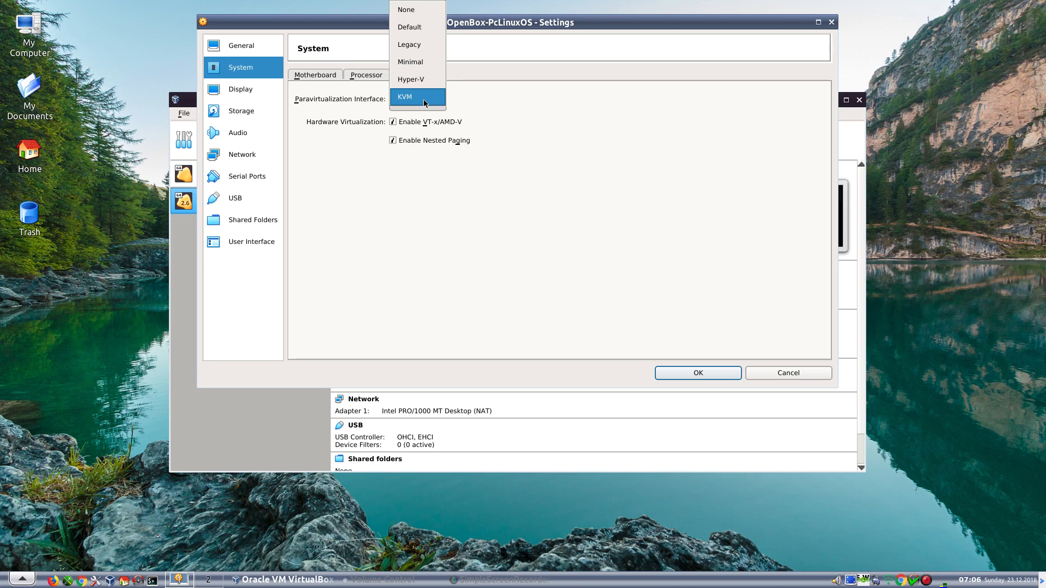
click(425, 103)
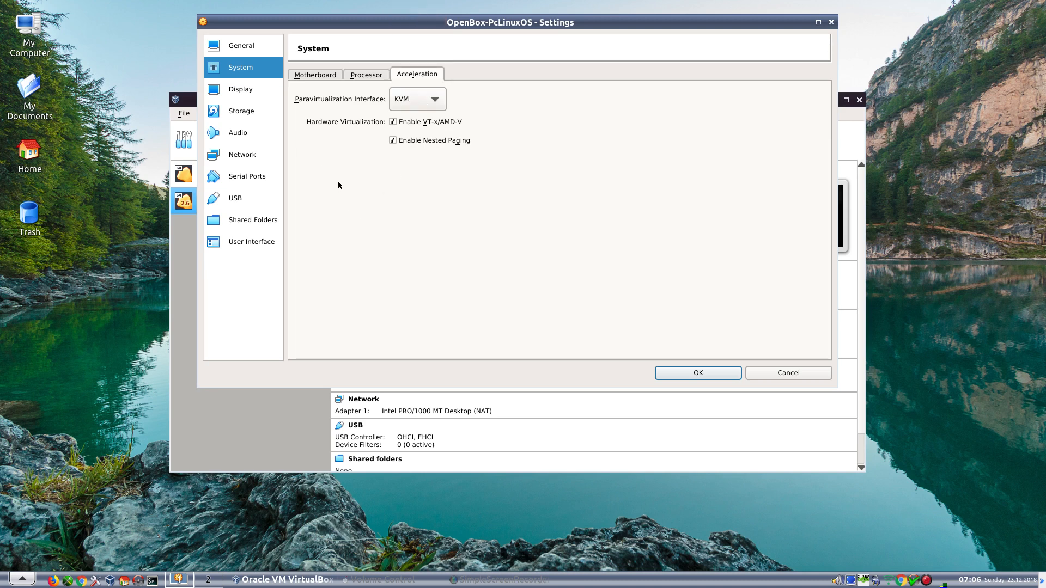
click(232, 89)
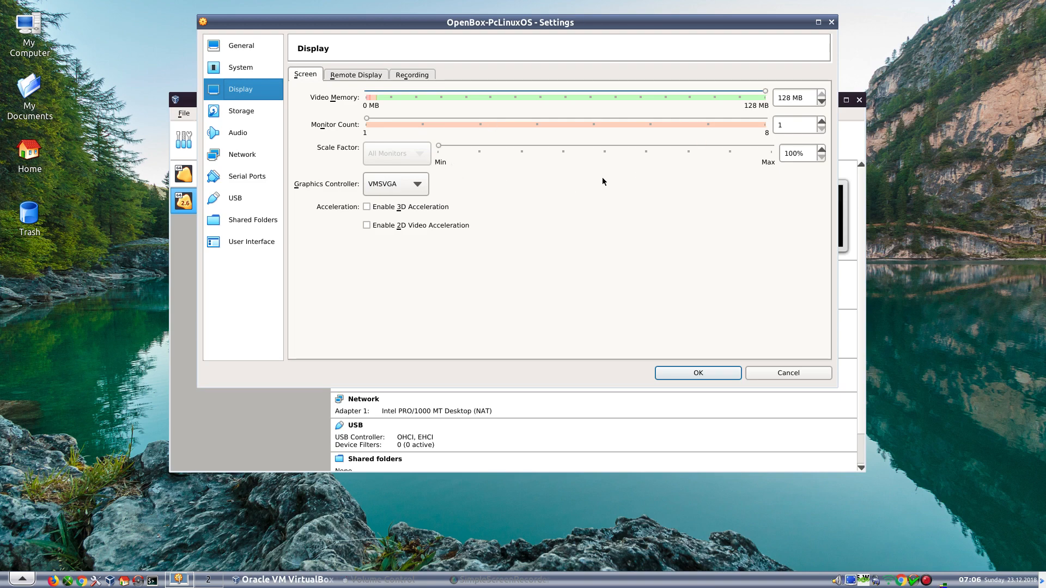
- On the Display Screen page, choose VMSVGA as Graphics Controller and tick Enable 3D Acceleration
click(414, 186)
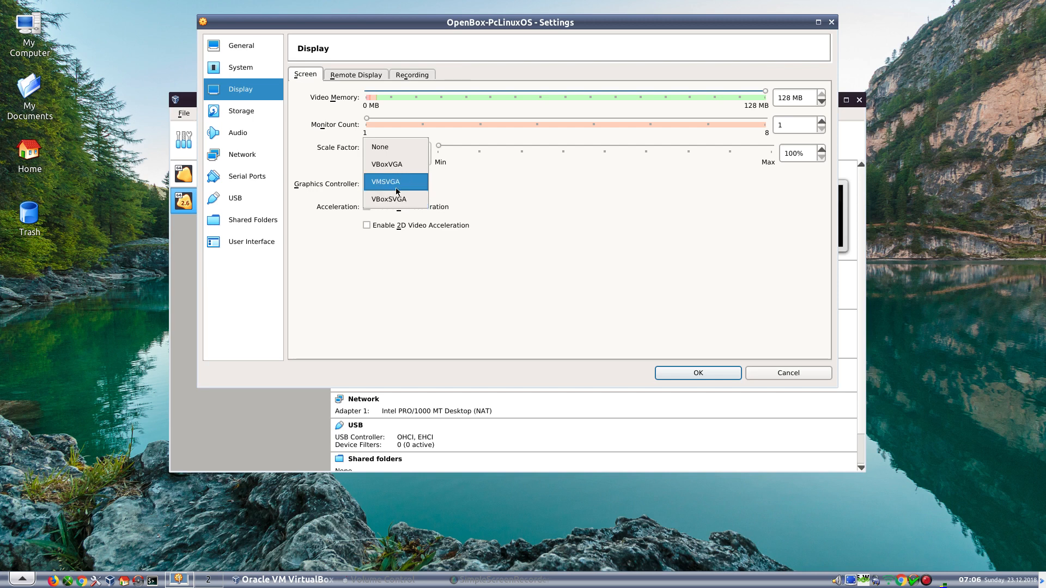
click(397, 185)
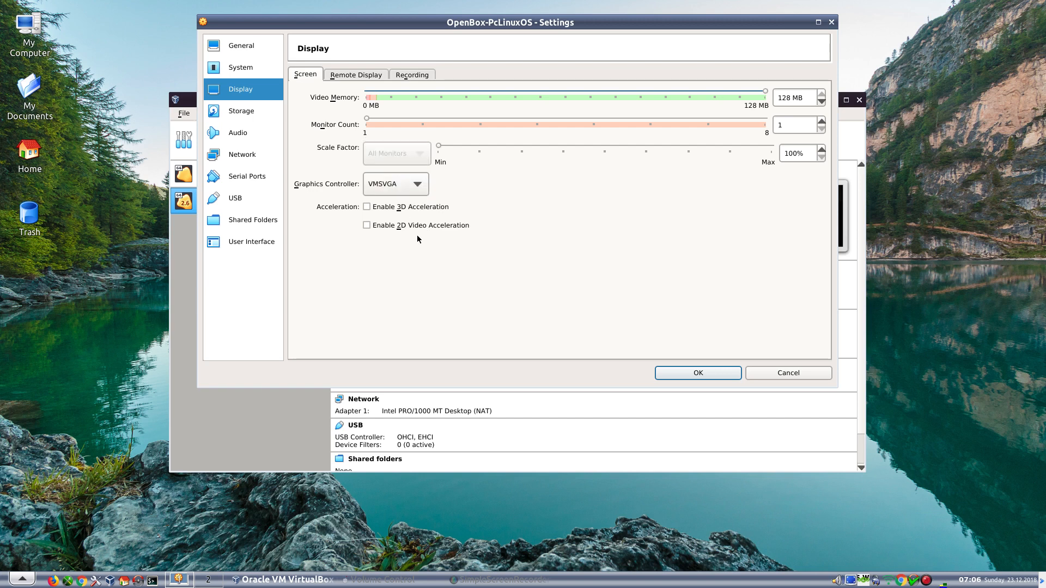
click(367, 207)
- Tick Live CD/DVD for pclinuxos64-openbox-11.18.iso, inspect OpenBox-PcLinuxOS.vdi, then go to Audio
click(245, 116)
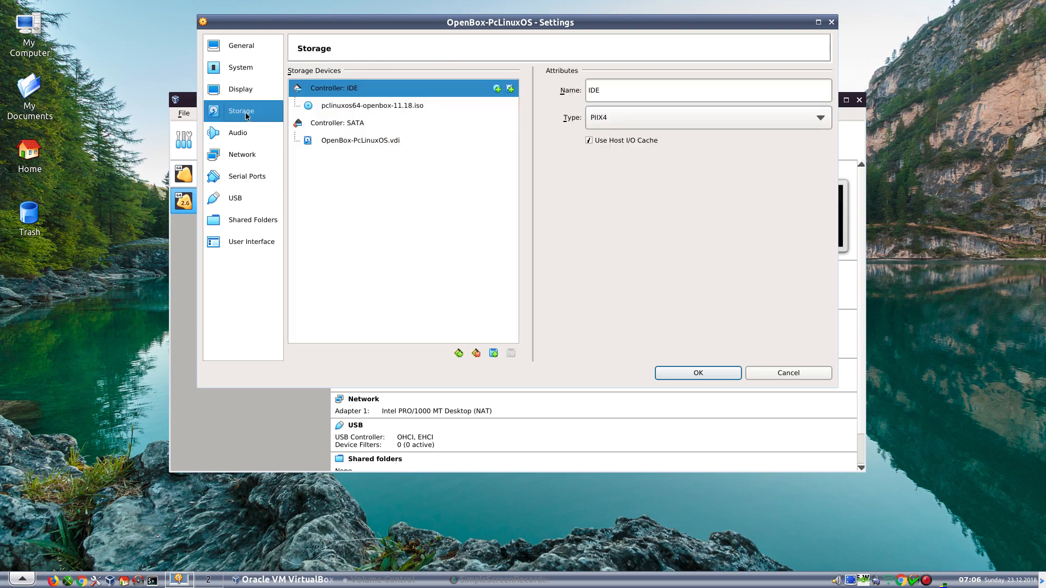
click(391, 107)
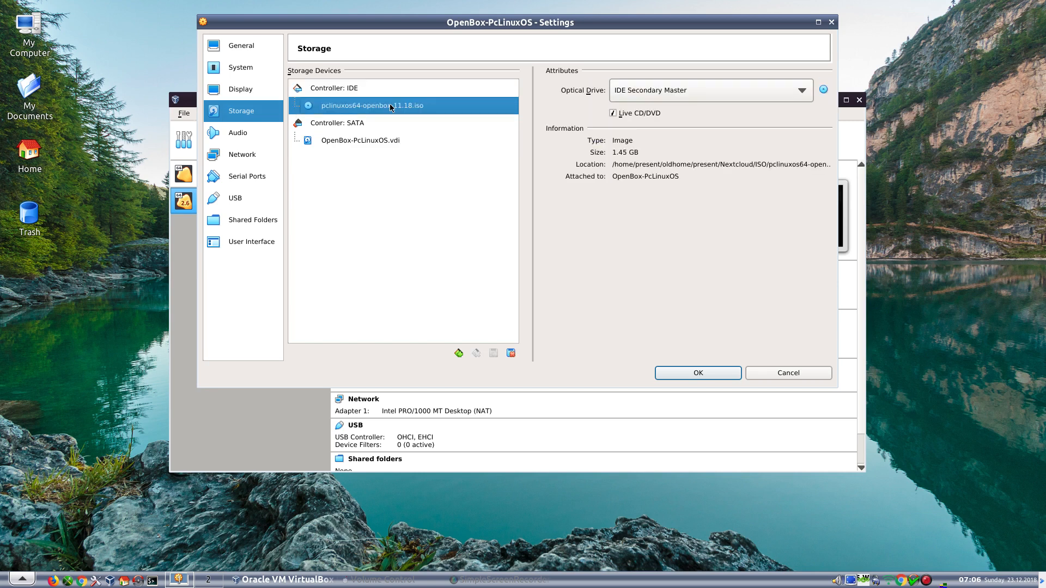
click(613, 113)
click(358, 143)
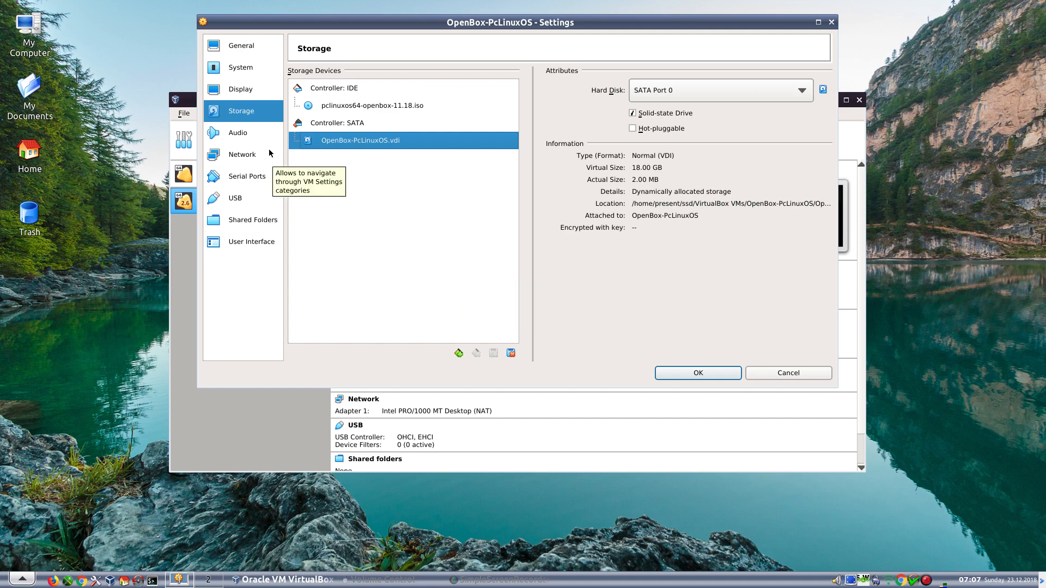
click(236, 133)
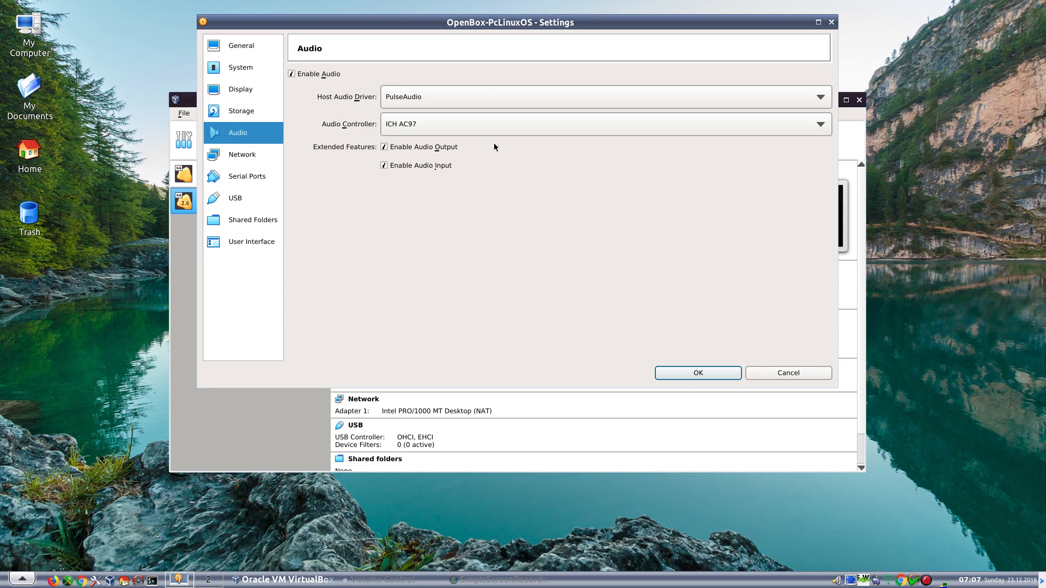
- Set the audio controller to Intel HD Audio
click(480, 131)
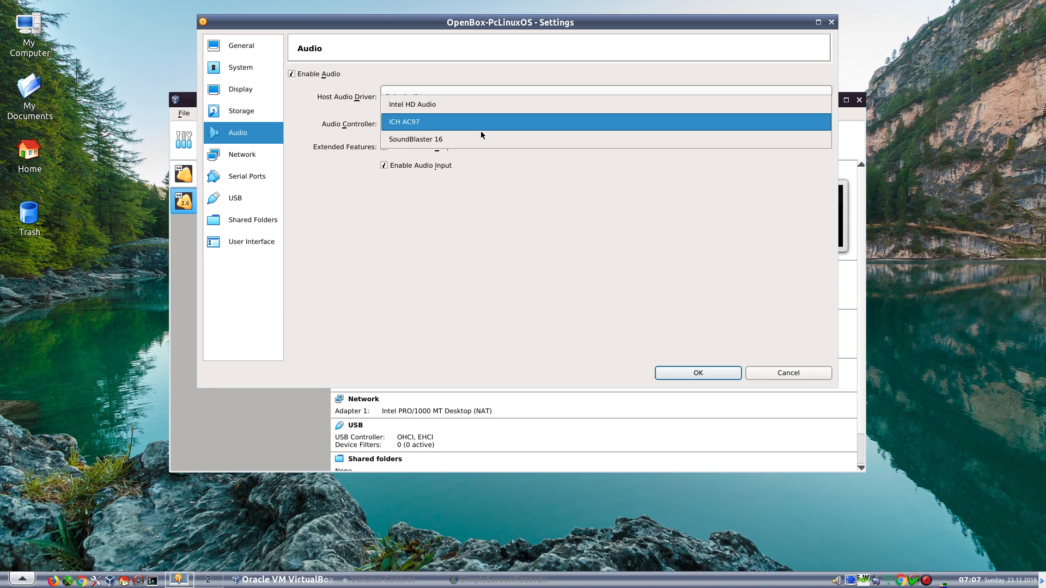
click(467, 108)
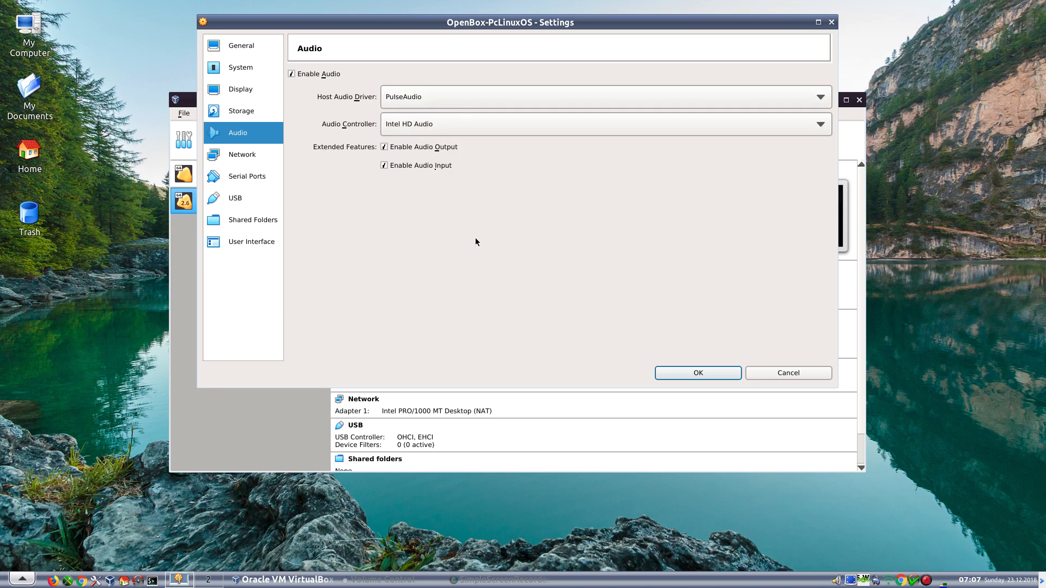
click(439, 119)
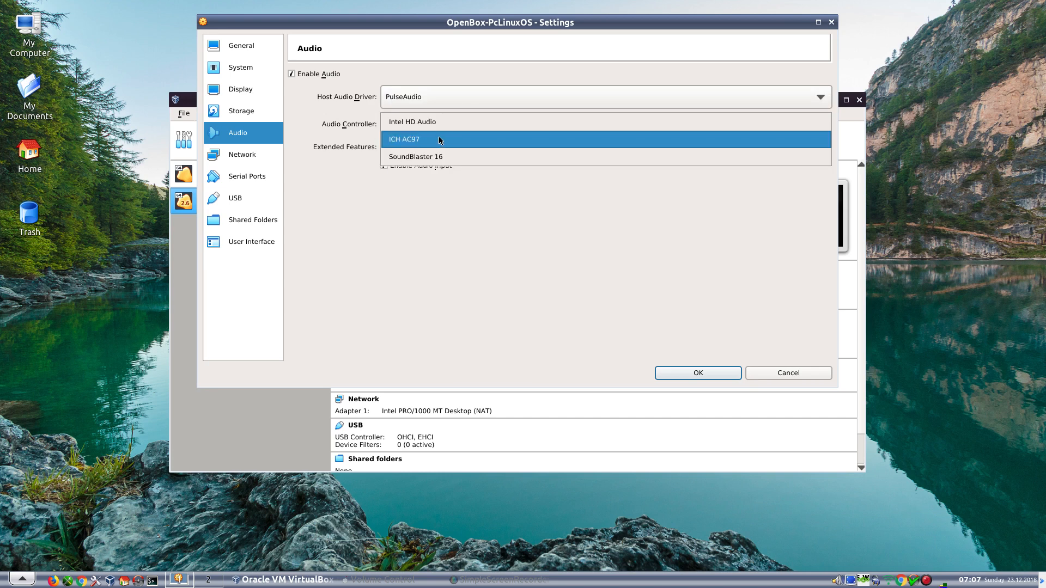
click(439, 121)
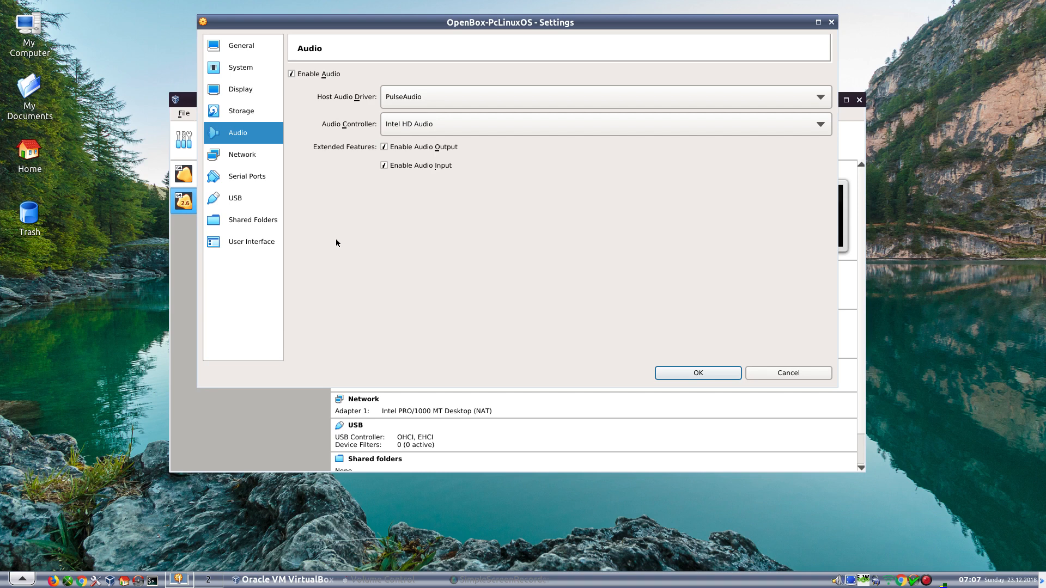
- Switch the USB controller to USB 3.0 (xHCI) after passing Network and Serial Ports
click(229, 156)
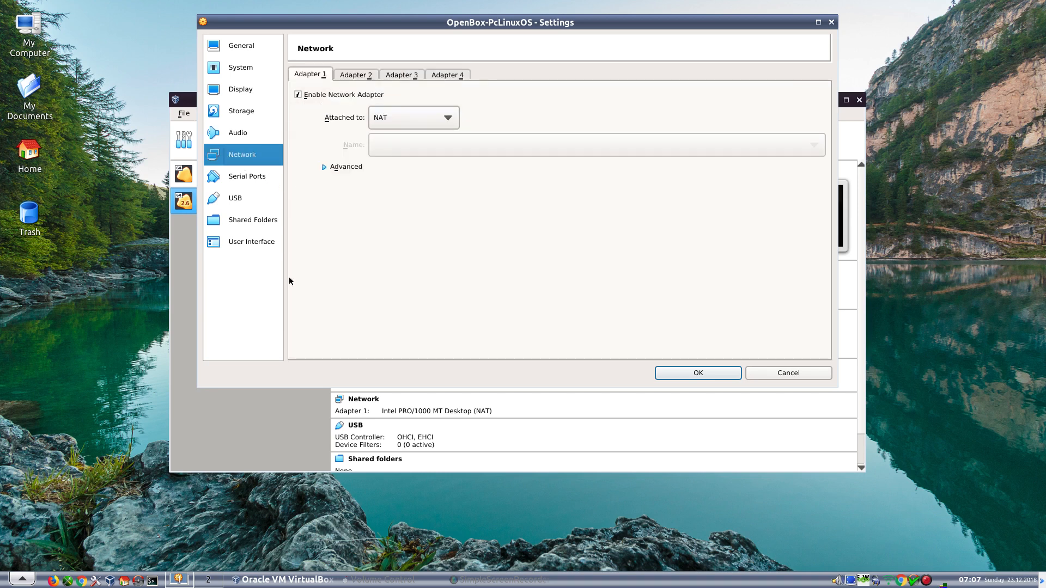
click(235, 183)
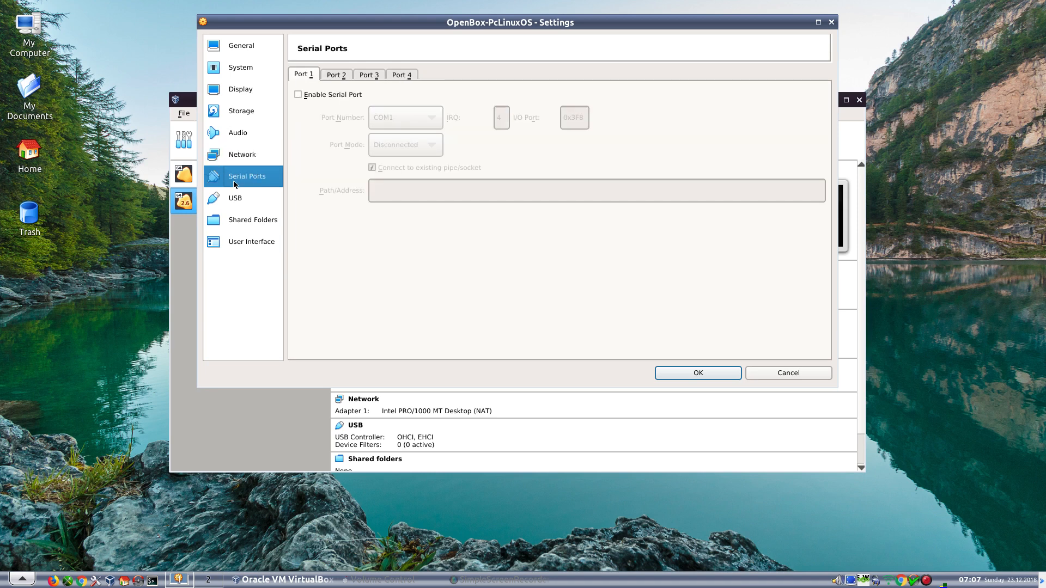
click(238, 199)
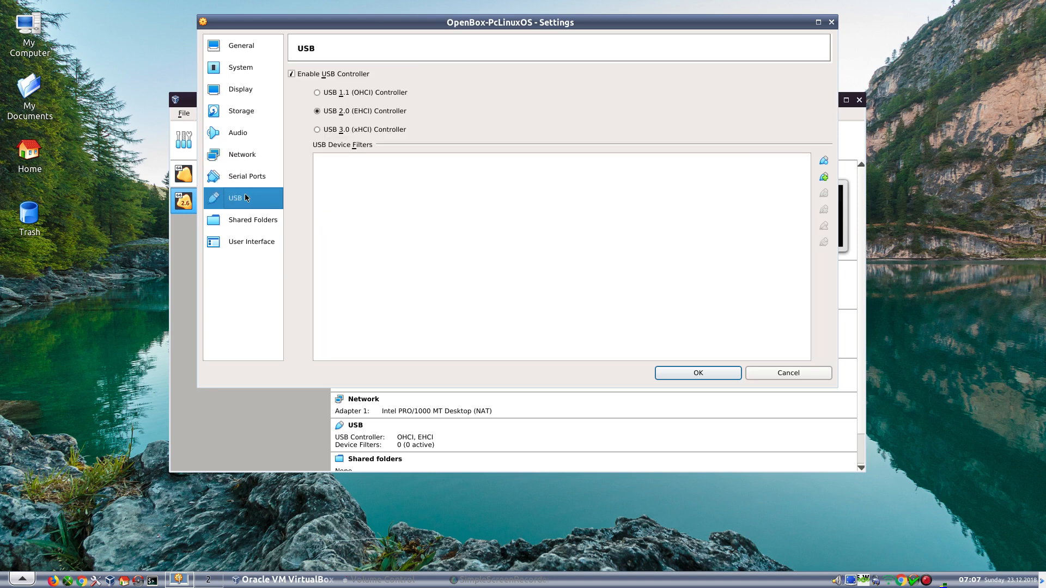
click(317, 130)
- Review the Shared Folders, User Interface, General and System settings pages
click(230, 222)
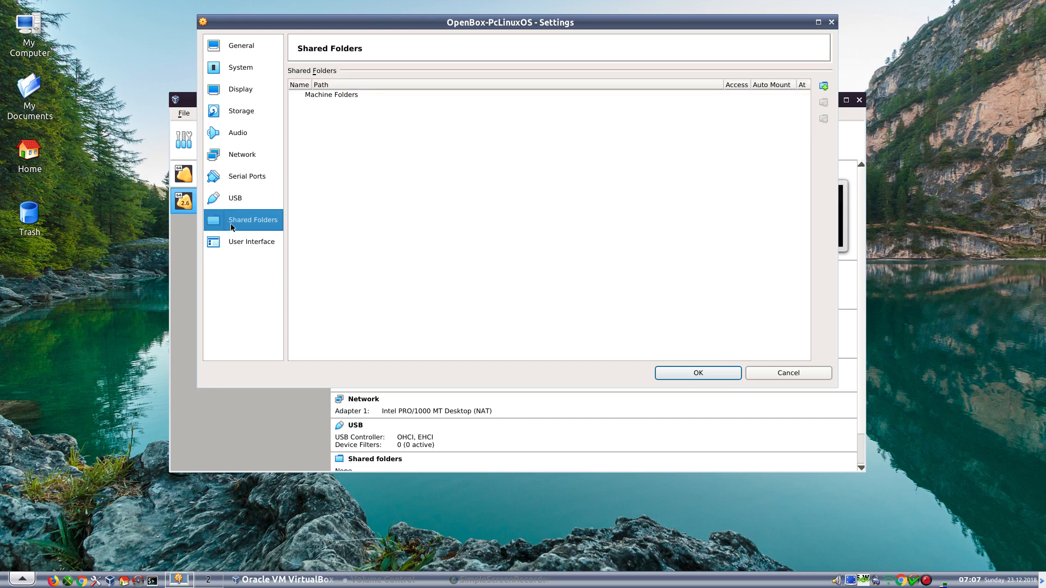
click(235, 241)
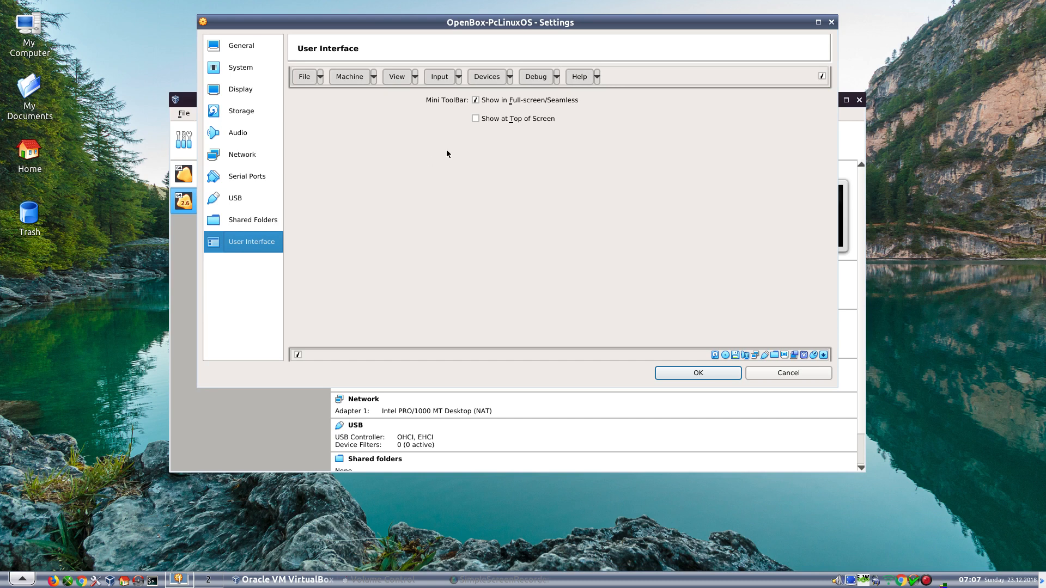
click(257, 42)
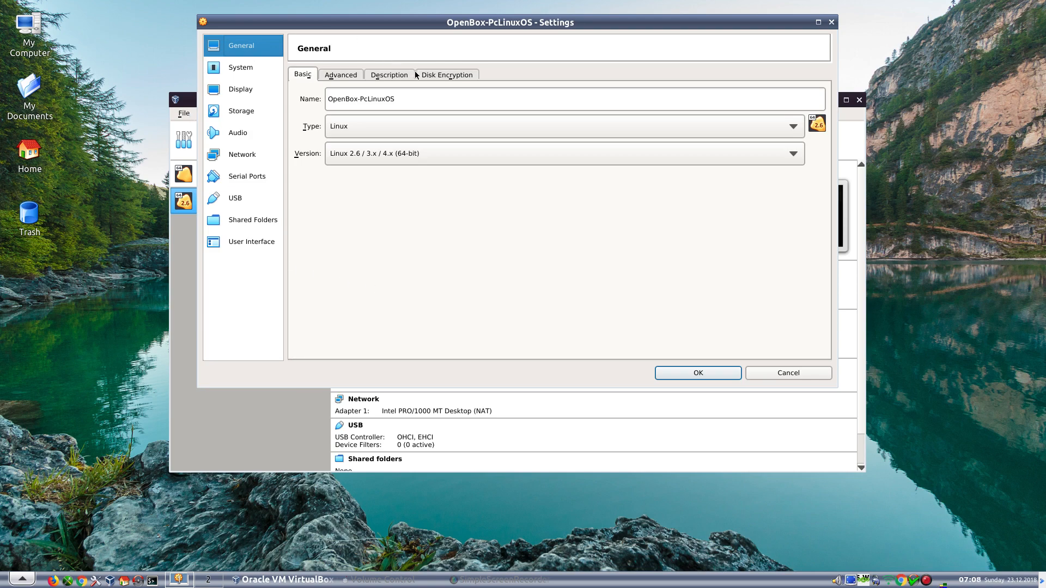
click(396, 75)
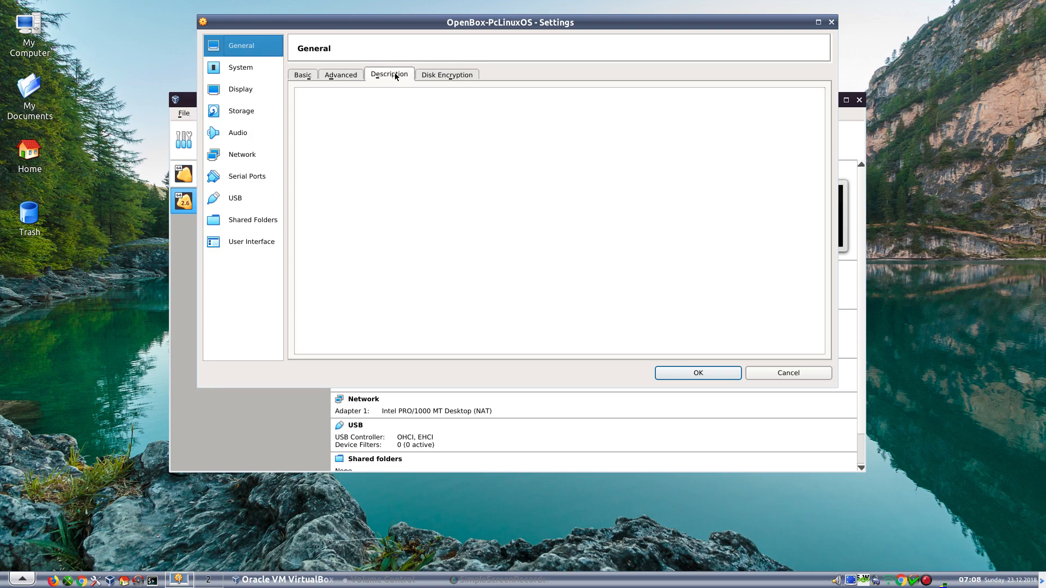
click(345, 75)
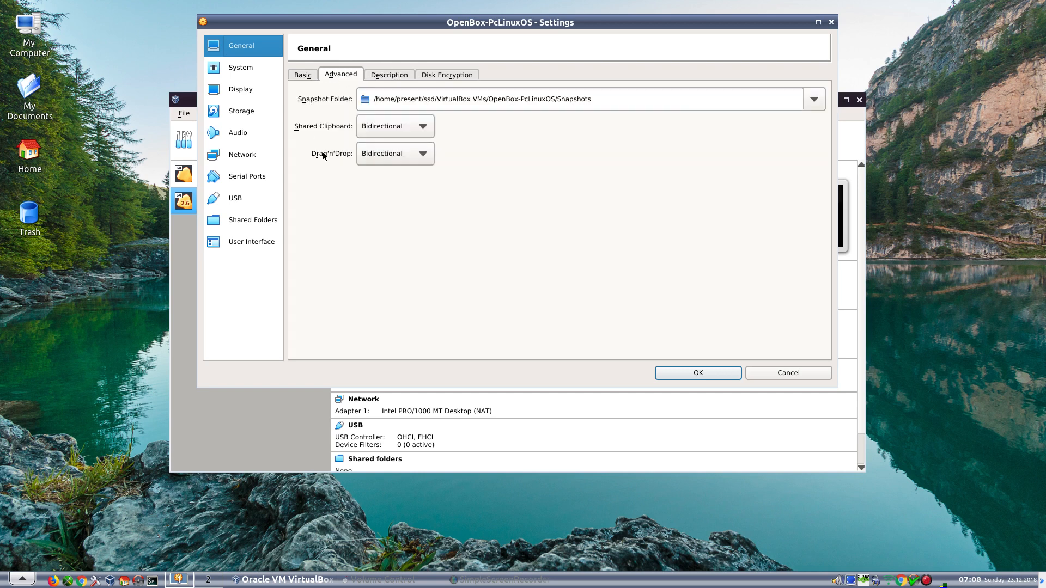
click(302, 77)
click(251, 75)
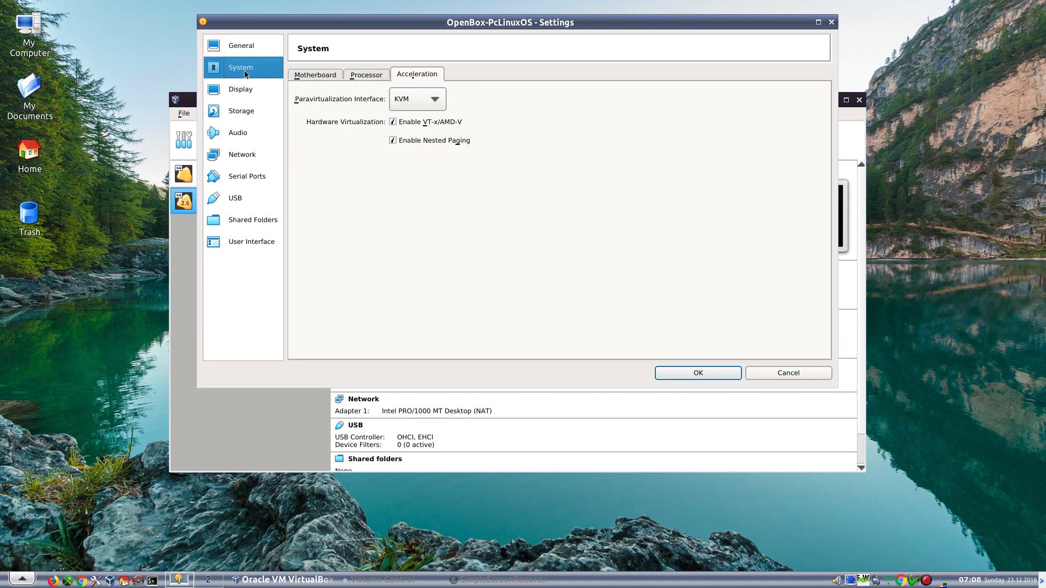
click(329, 74)
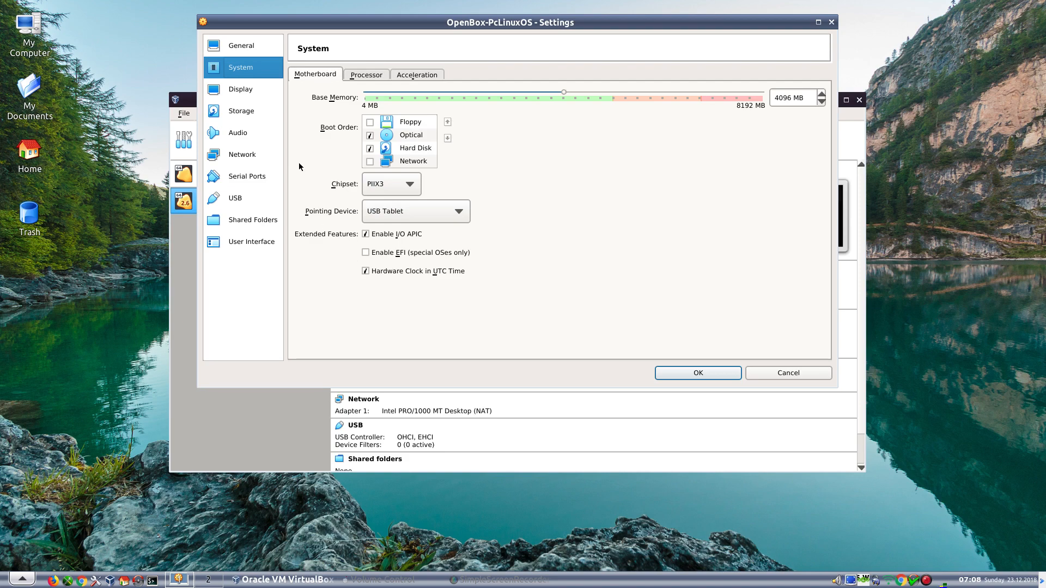
- Review the Display, Storage, Audio, Serial Ports and USB pages, then save with OK
click(242, 90)
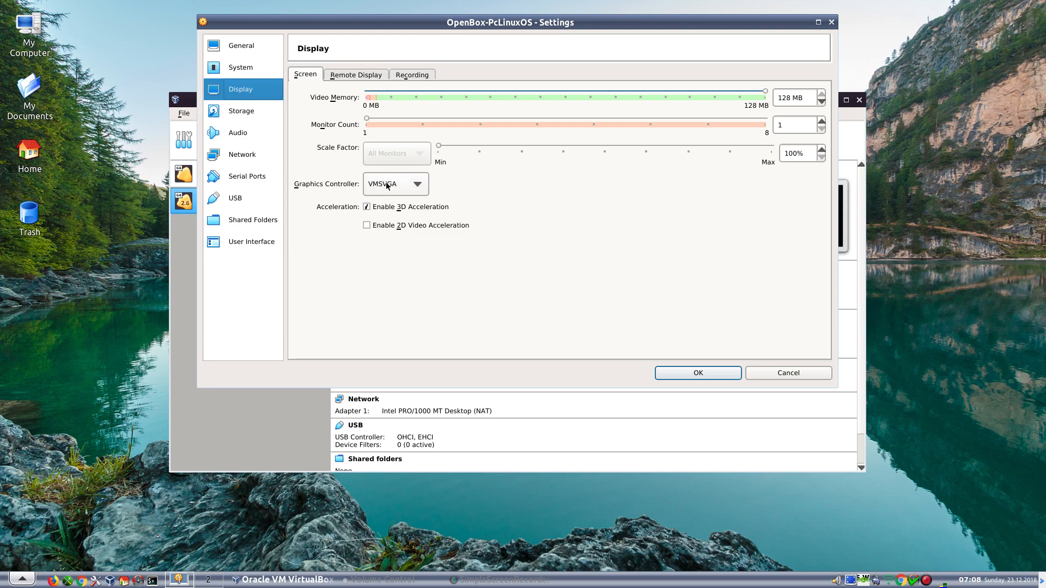
click(226, 109)
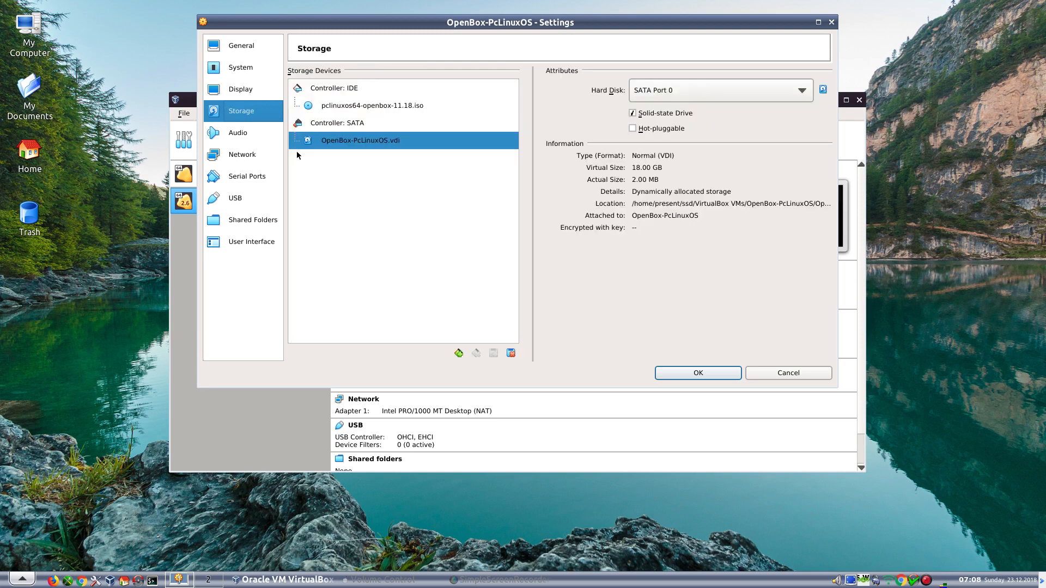
click(232, 136)
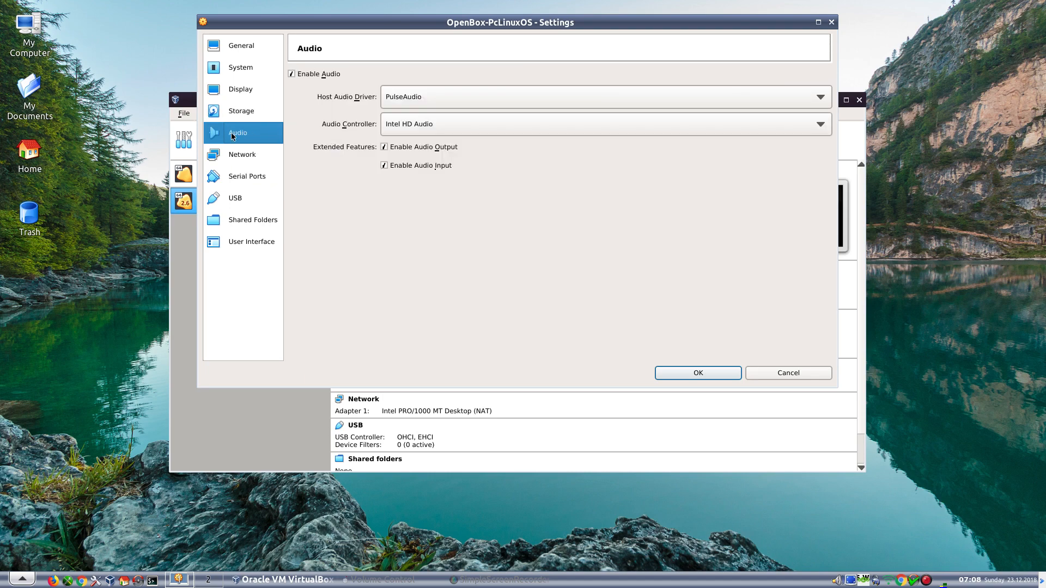
click(241, 173)
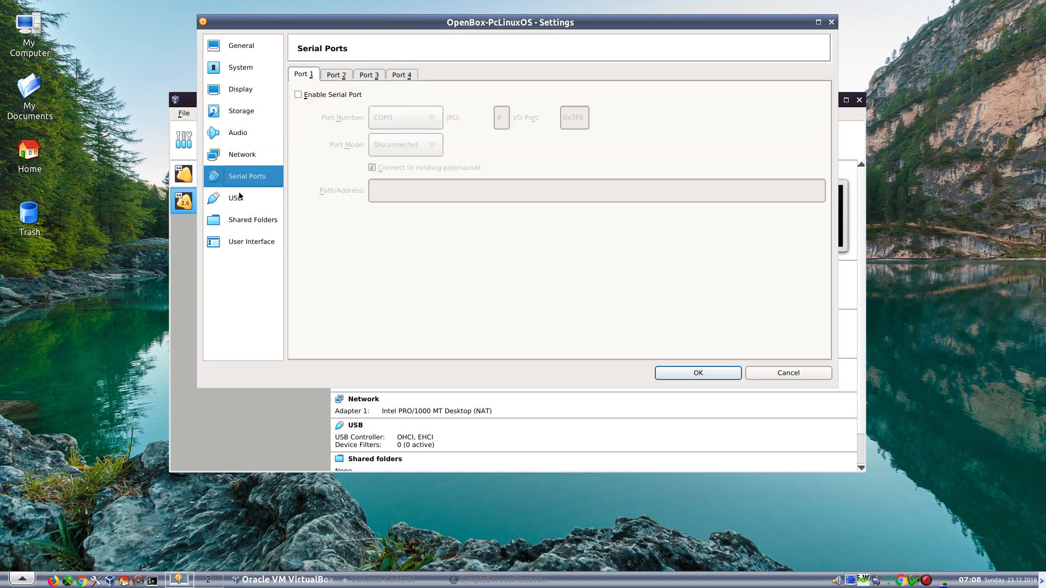
click(239, 196)
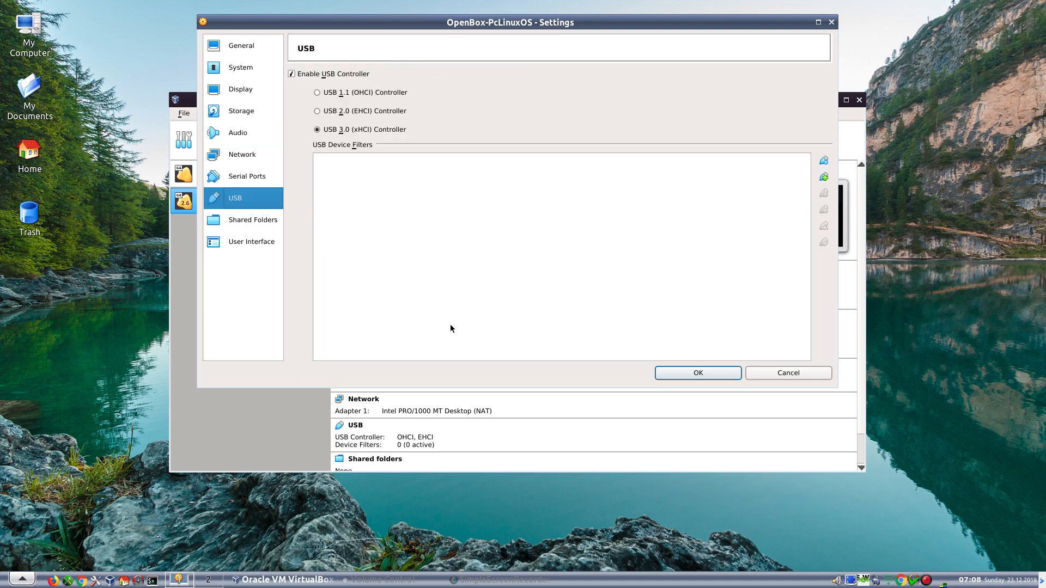
click(685, 375)
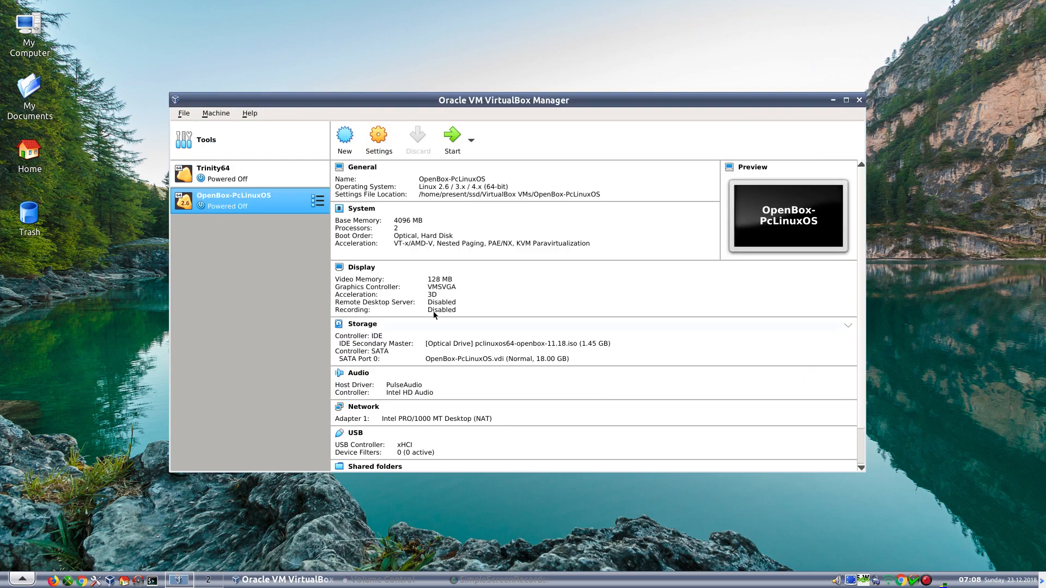
- Start the VM and boot the Install PCLinuxOS entry, two down in the boot menu
click(457, 143)
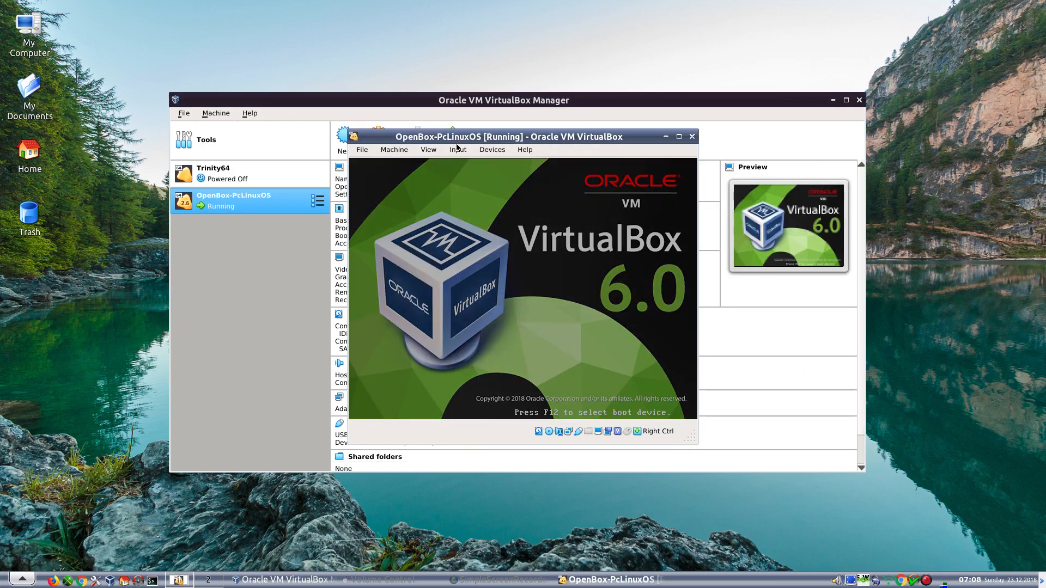
key(Down)
key(Down)
key(Down)
key(Down)
key(Down)
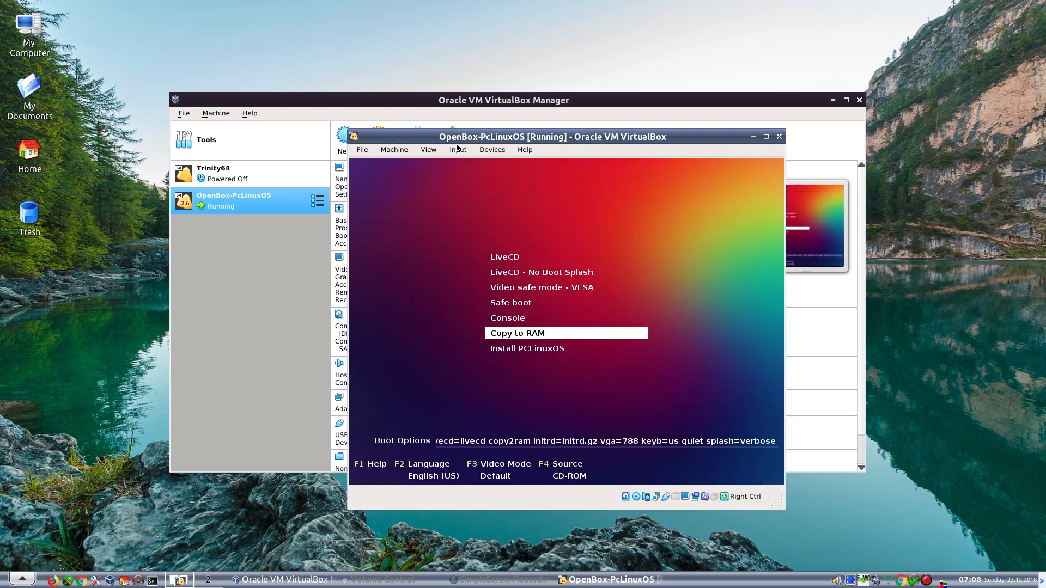
key(Down)
key(Return)
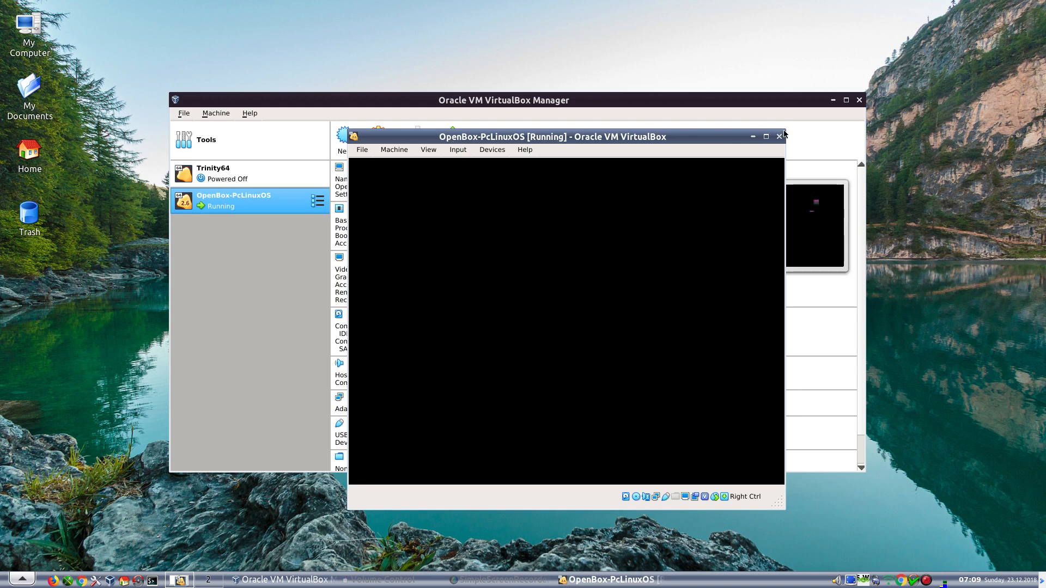
- Drag the VM window's top-right corner outward to enlarge it while the installer boots
drag(785, 129, 833, 88)
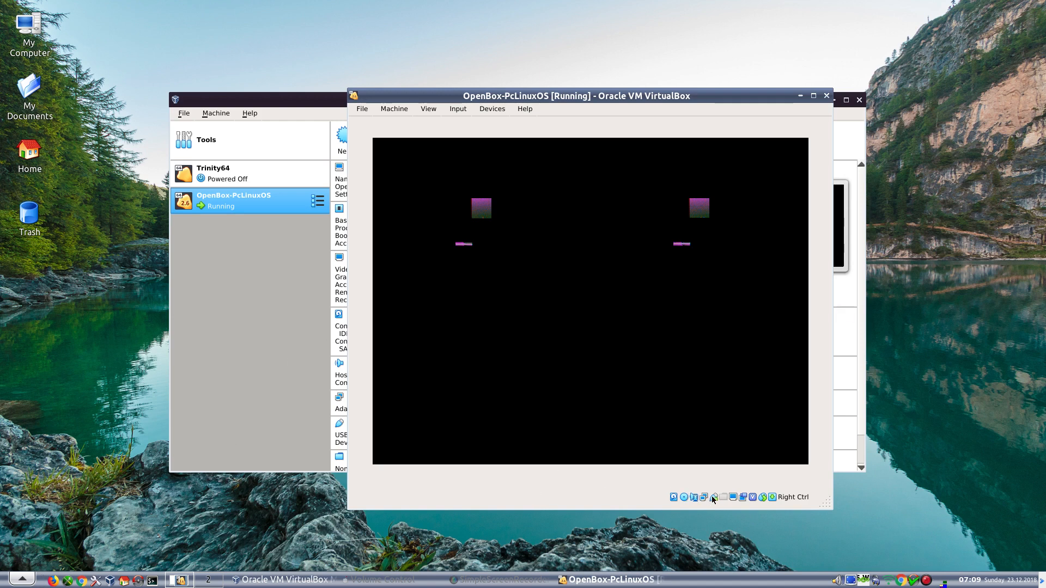
mouse_move(712, 497)
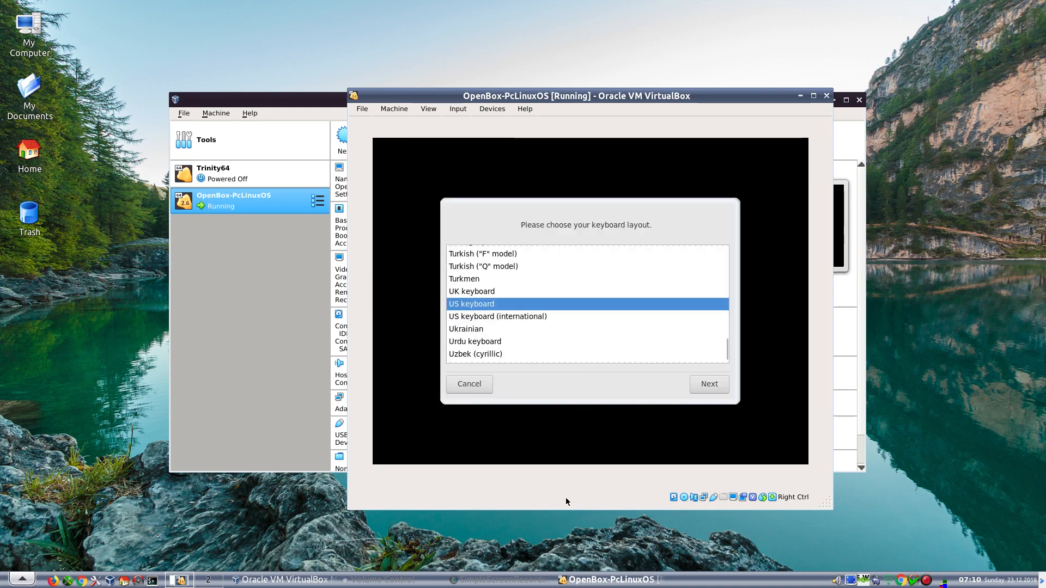
- Pick the UK keyboard, pass the wizard welcome, use free space and confirm formatting
click(476, 293)
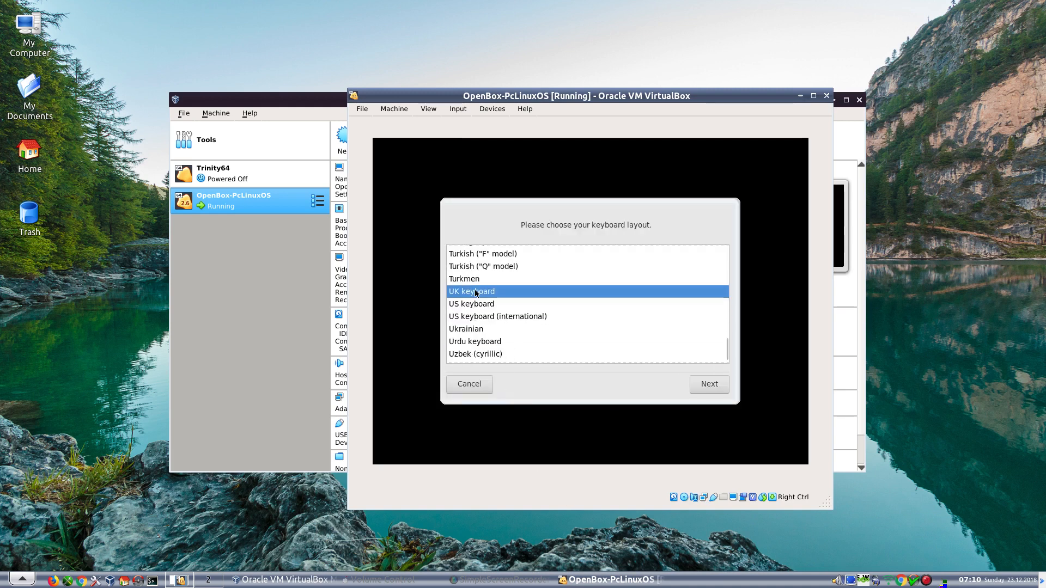
key(Return)
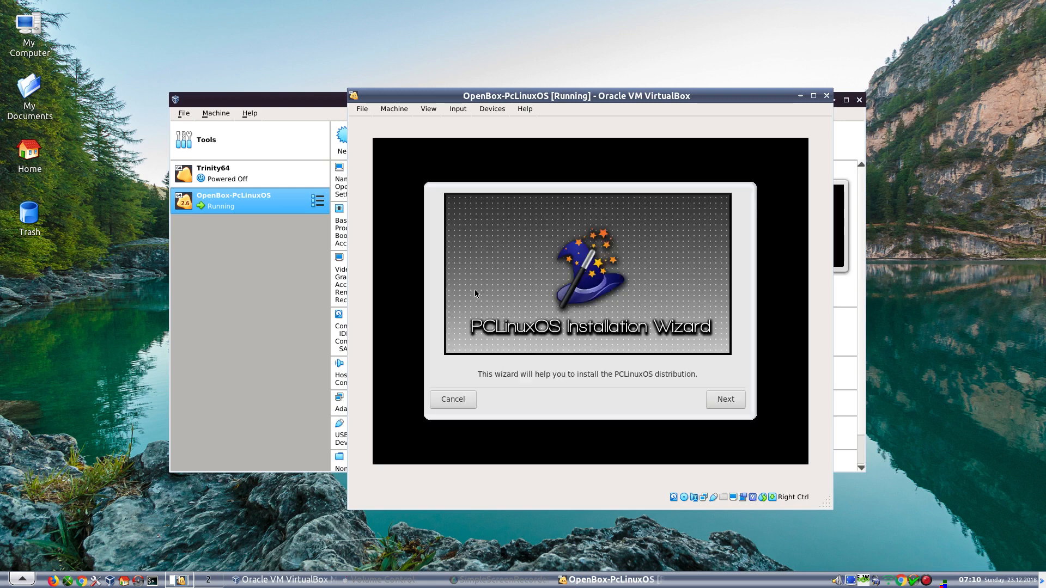
click(730, 399)
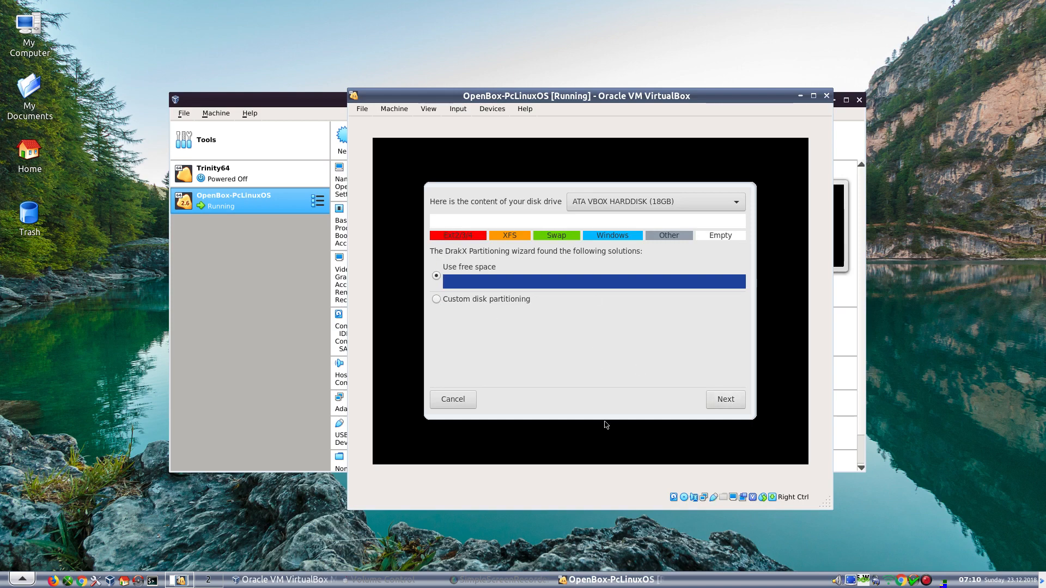
click(726, 400)
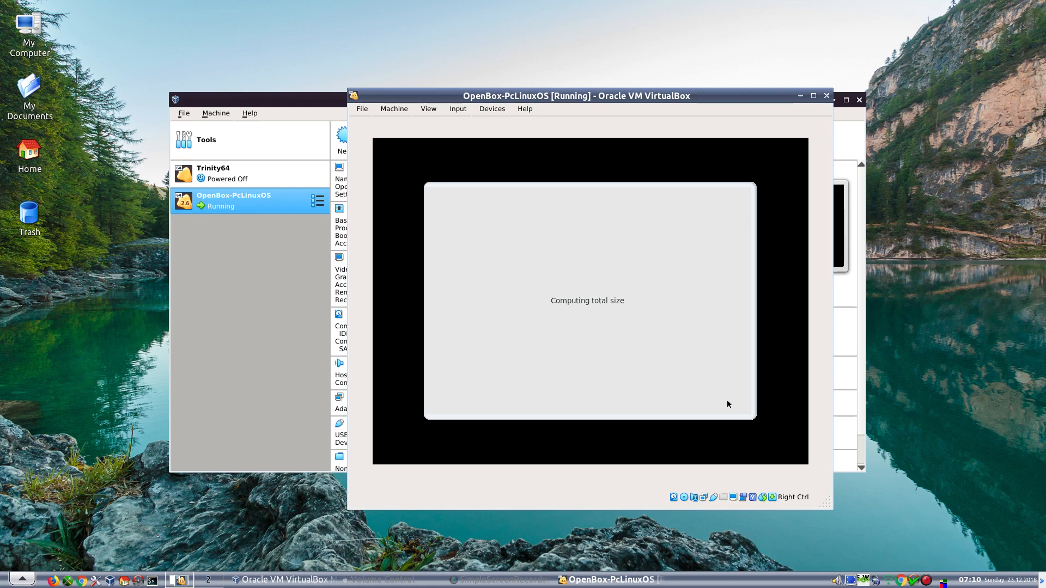
click(727, 400)
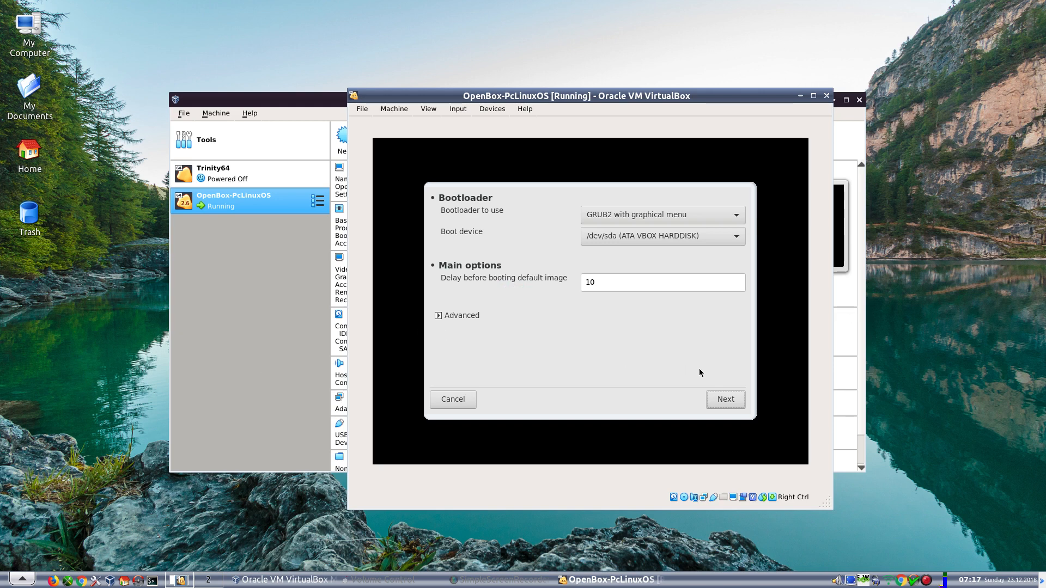
- Accept GRUB2 on /dev/sda with a 10-second delay, then click Finish
click(724, 404)
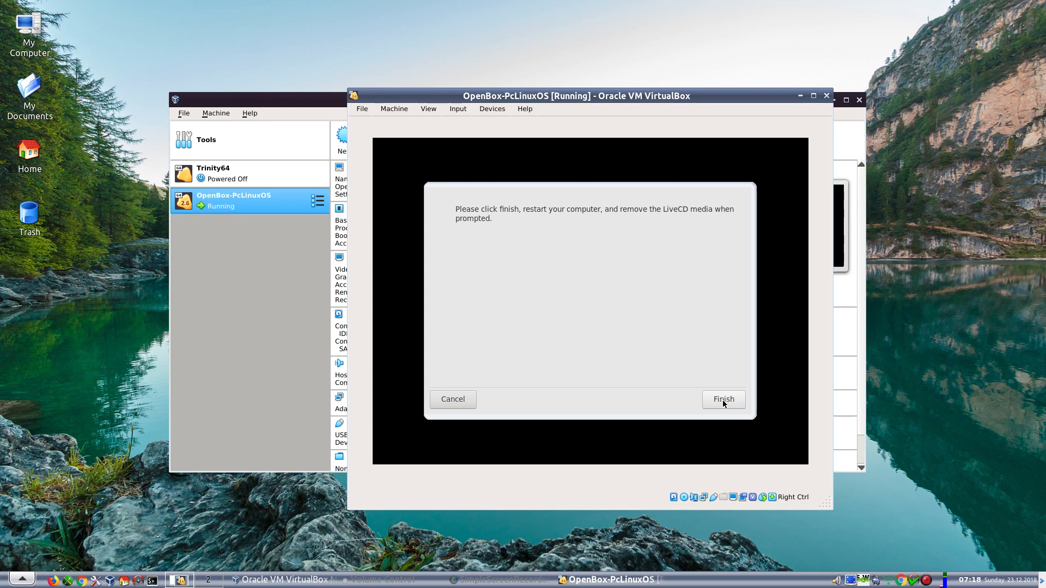
click(724, 400)
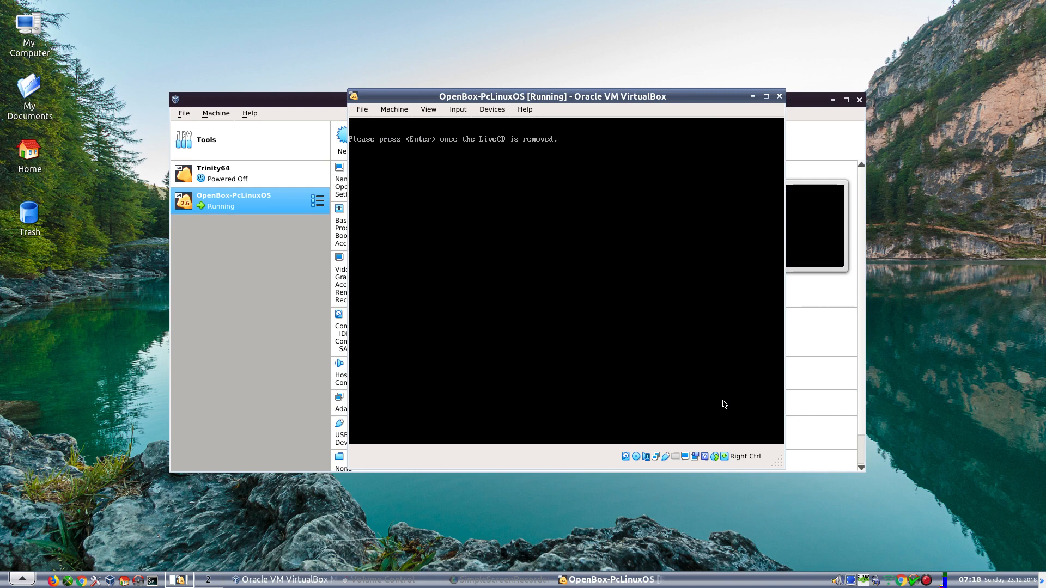
- Confirm the LiveCD removal and boot the default PCLinuxOS (4.19.5-pclos1) 2018 entry
key(Return)
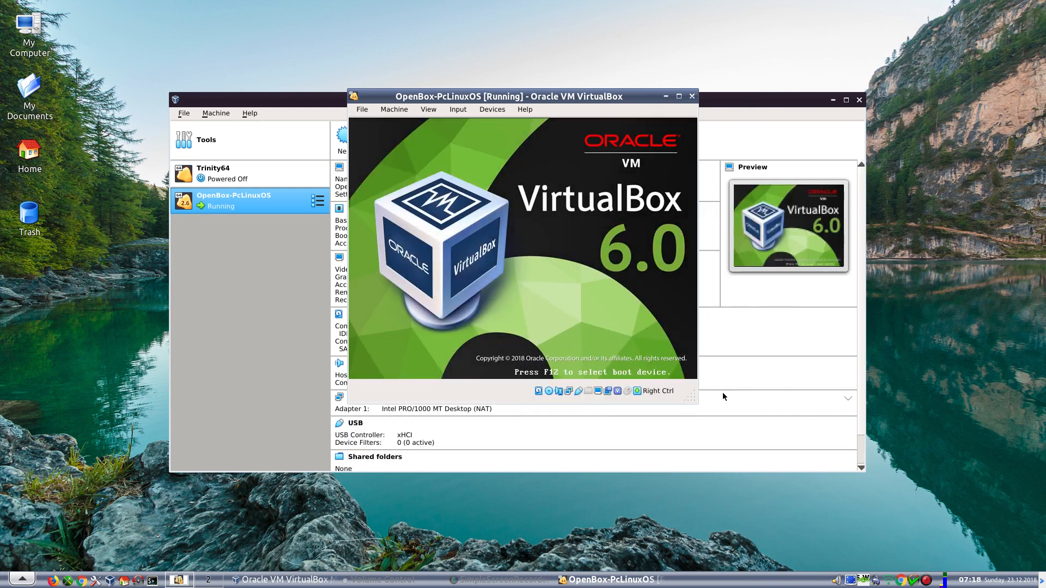
click(832, 101)
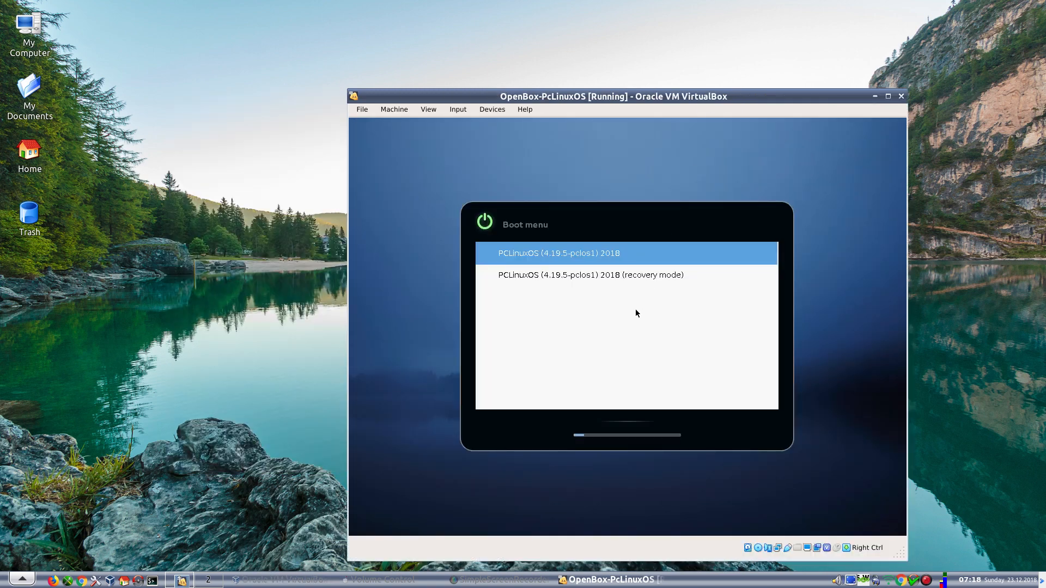
key(Return)
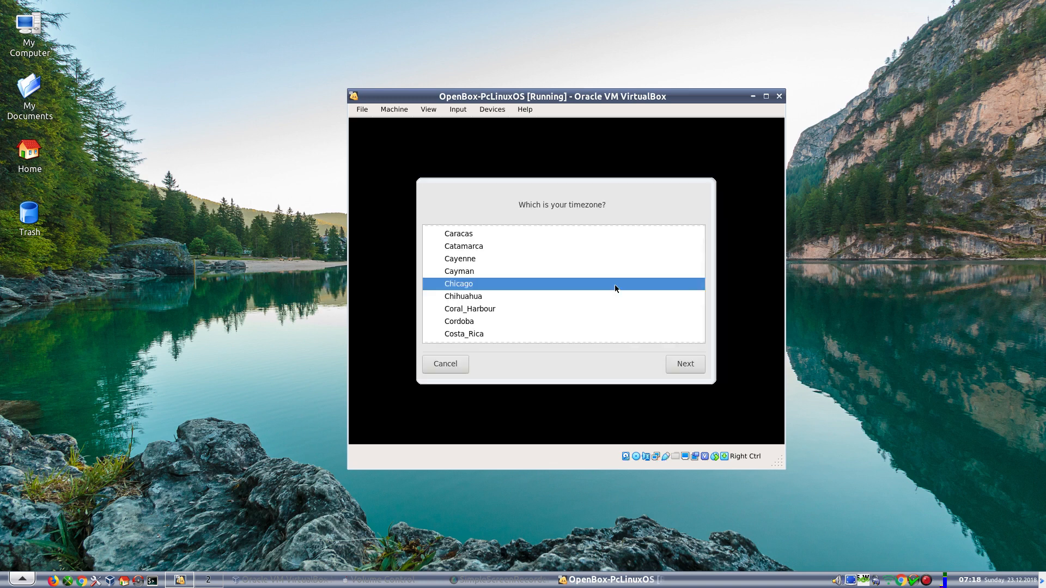
- Choose GB as the guest's timezone and accept the date and clock settings
scroll(614, 284, down, 2)
scroll(614, 284, down, 19)
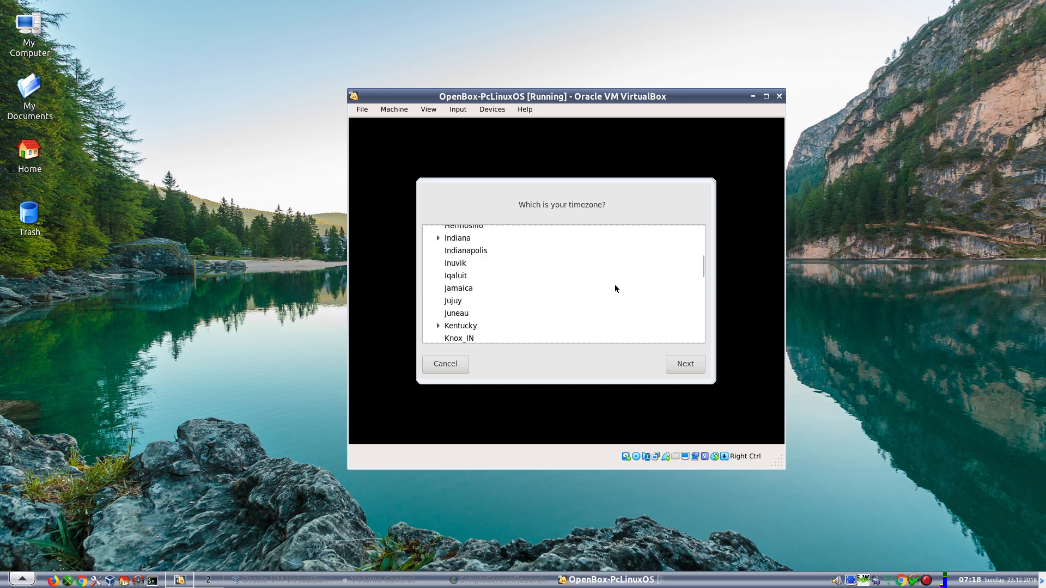
scroll(614, 284, down, 20)
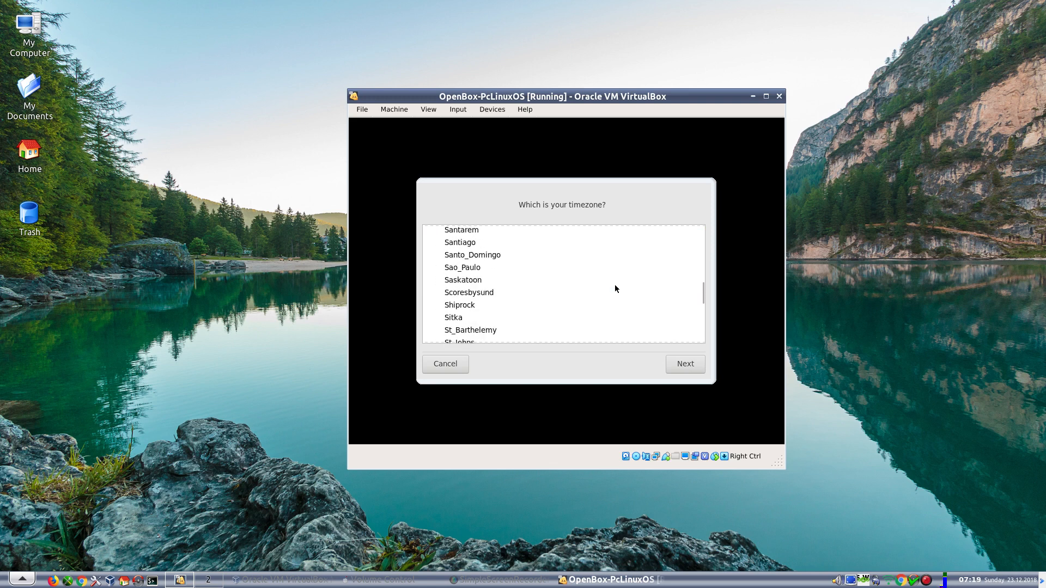
scroll(615, 284, down, 3)
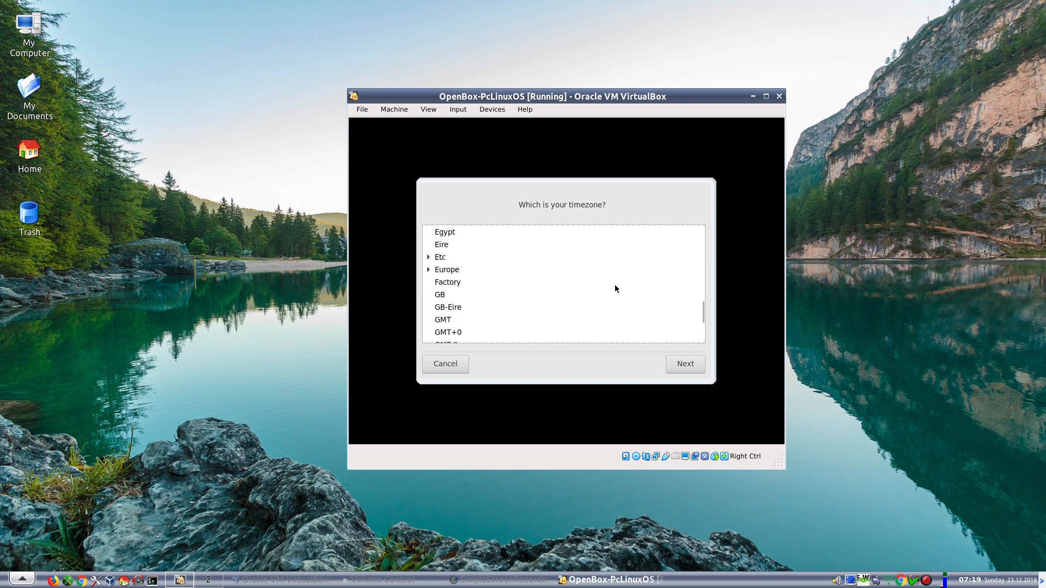
click(434, 296)
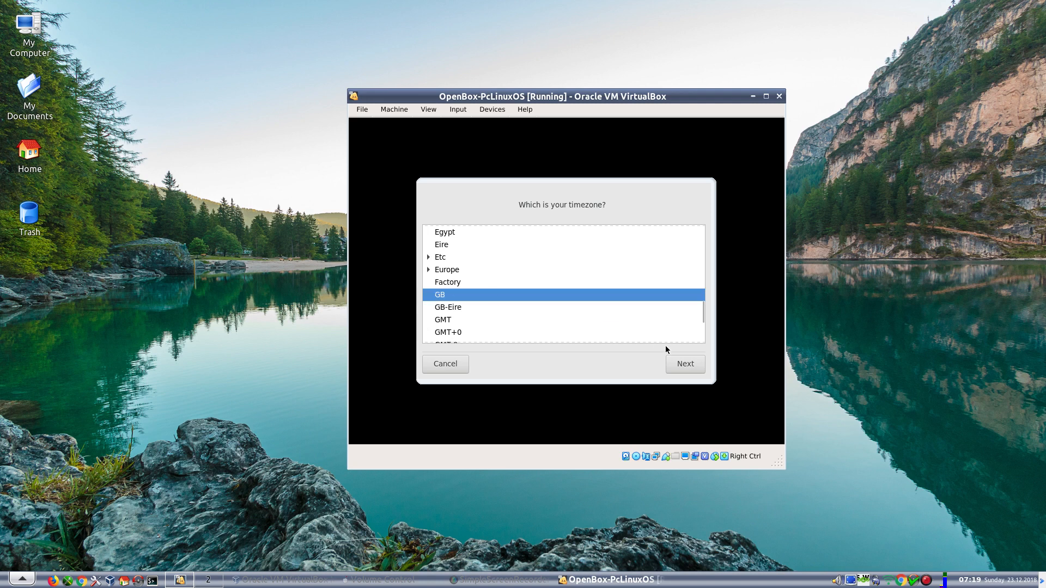
click(686, 365)
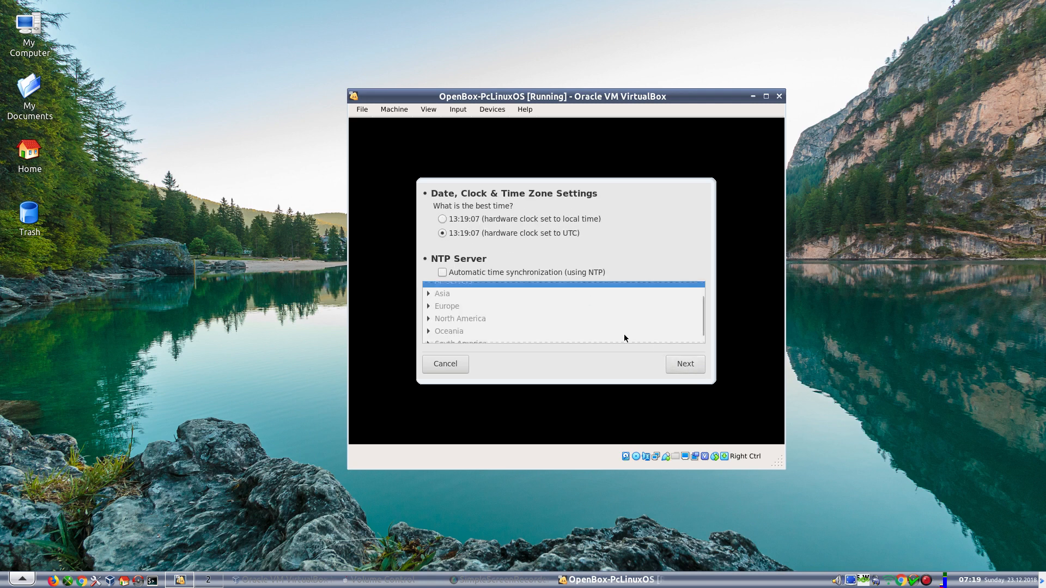
click(684, 364)
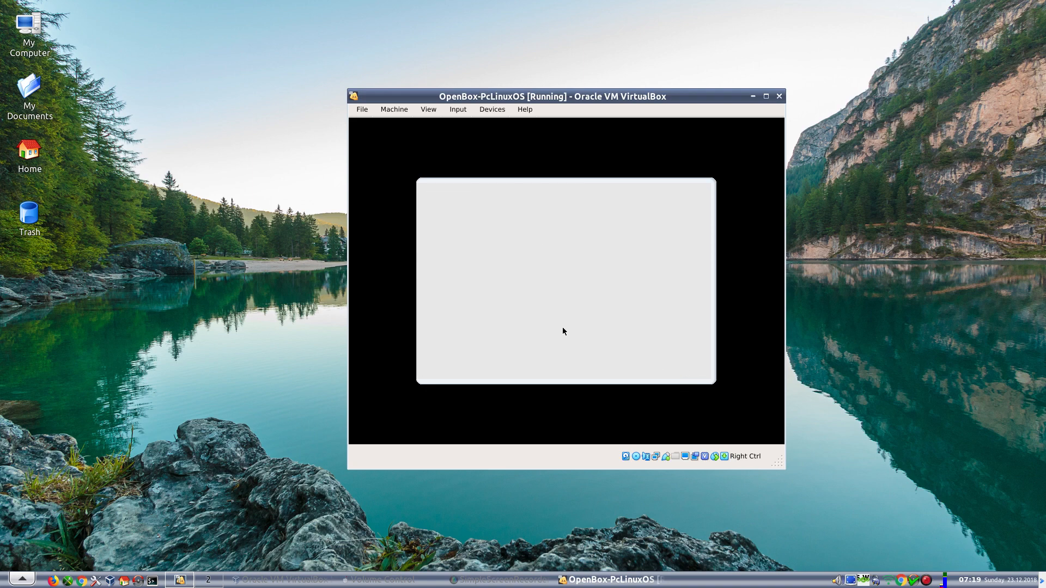
- Maximize the VM window, then enter and confirm the root password
click(766, 96)
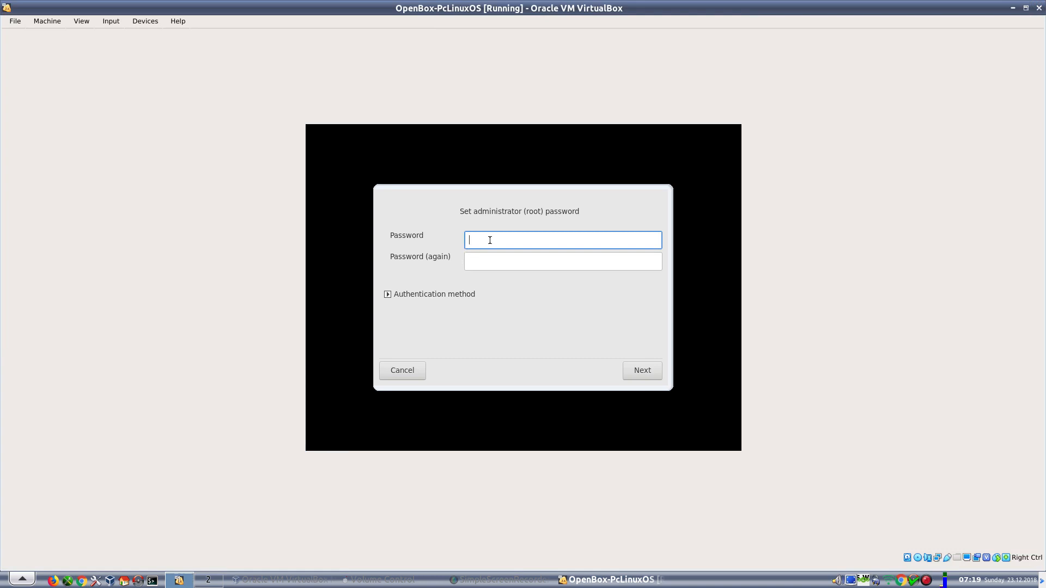
text(●●●●●●)
key(Tab)
text(●●●●●●)
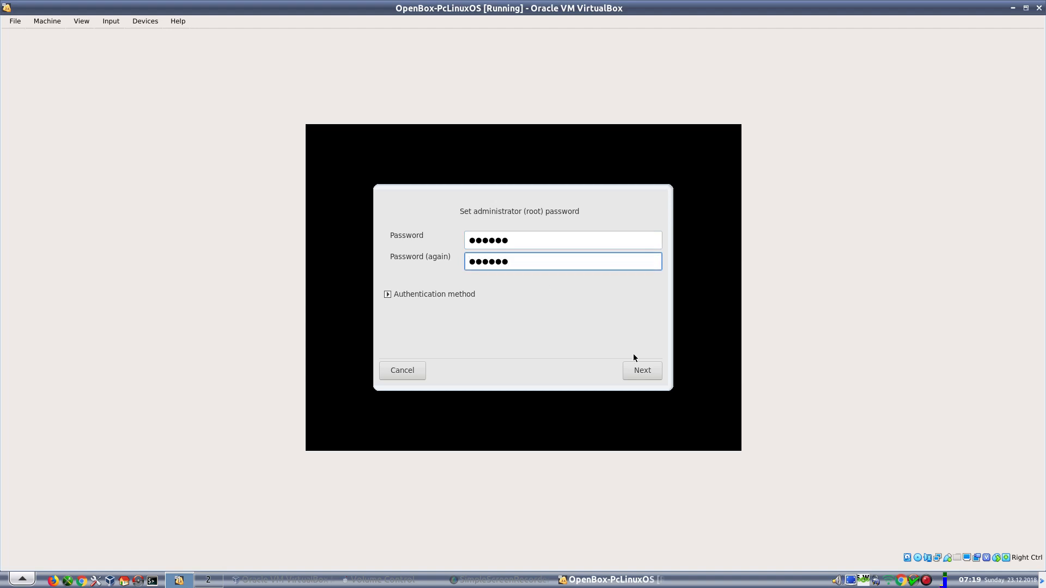
click(643, 371)
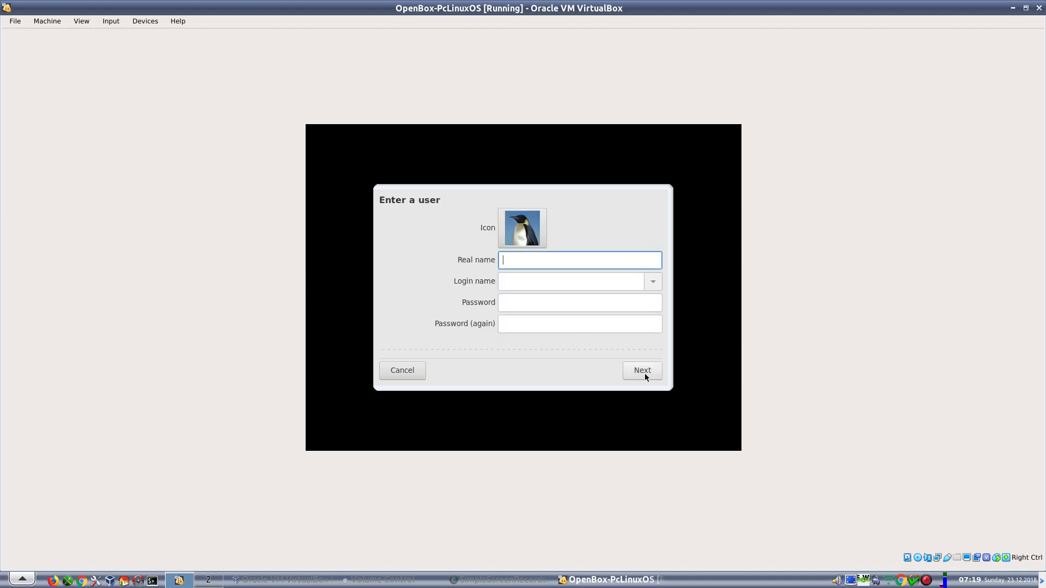
- Create the first user account with a real name, login name and password
text(Alie)
key(Tab)
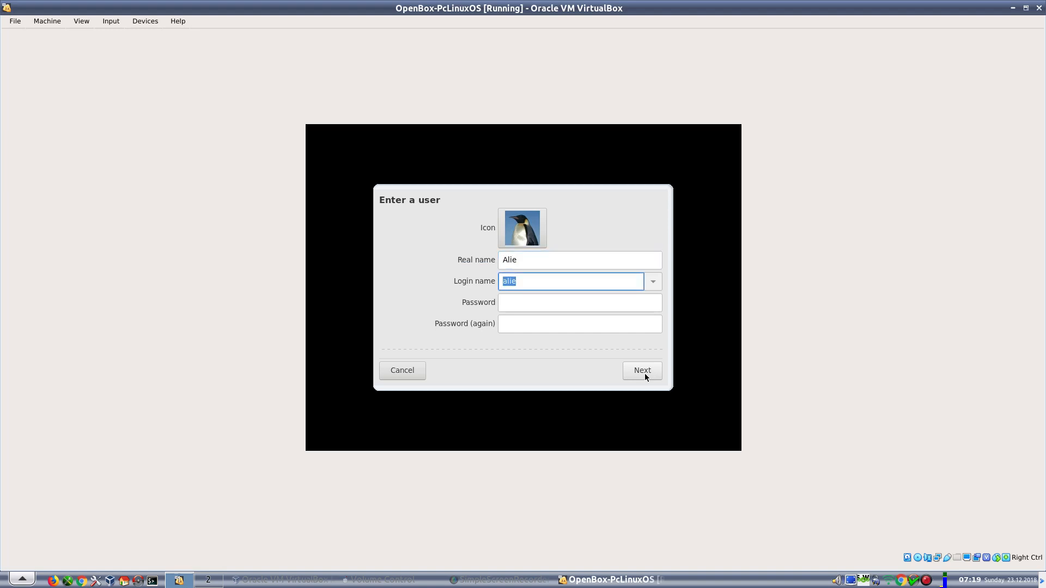
text(present)
key(Tab)
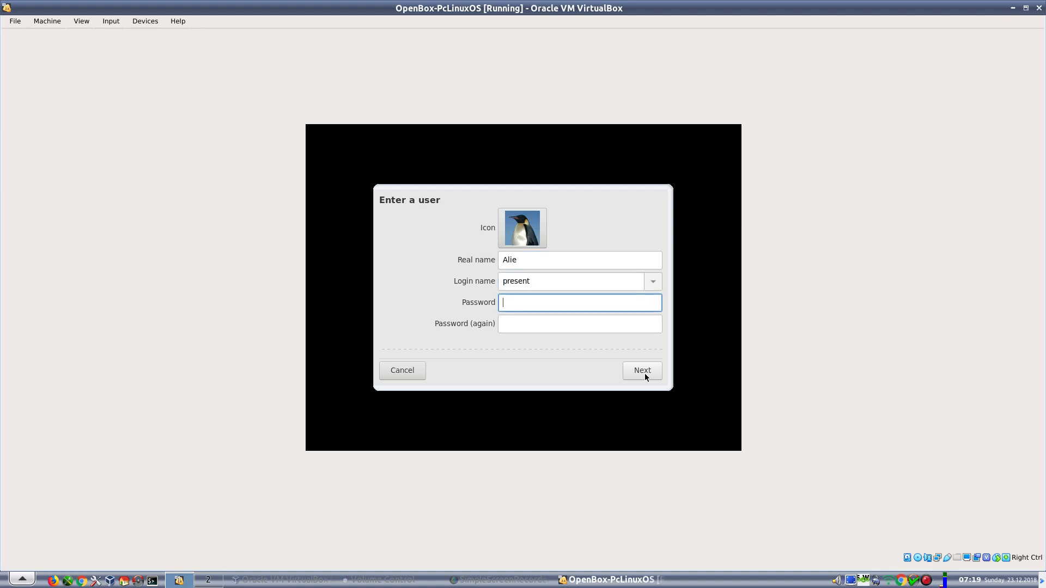
text(******)
key(Tab)
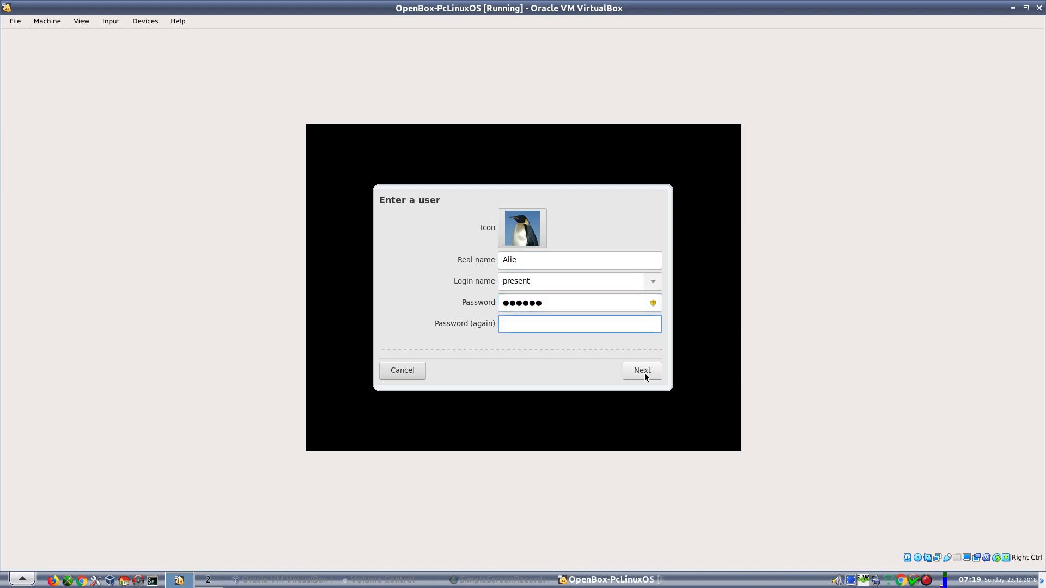
text(******)
click(642, 372)
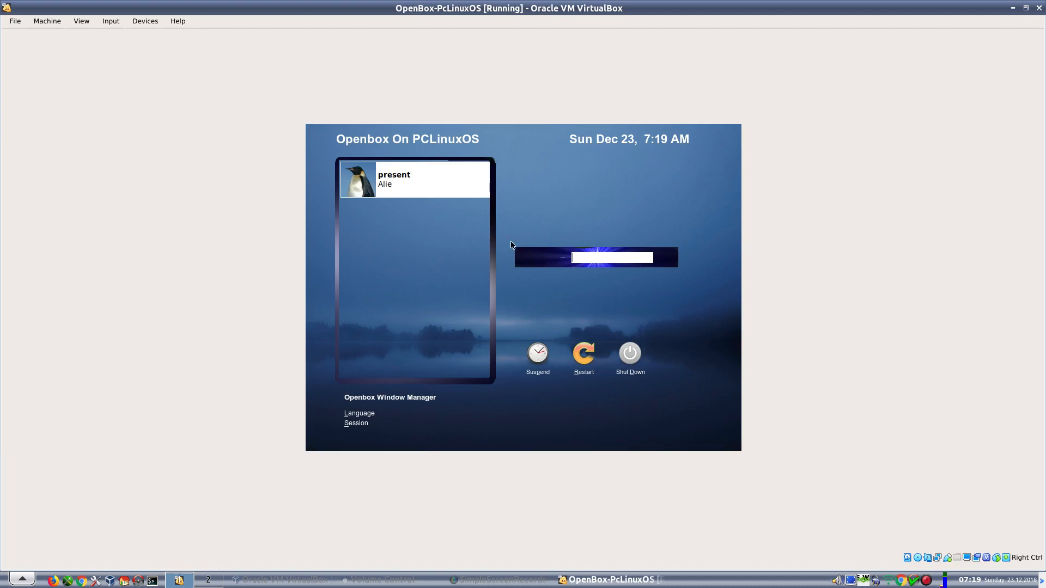
- Log in as the new user with its password at the Openbox login screen
click(394, 184)
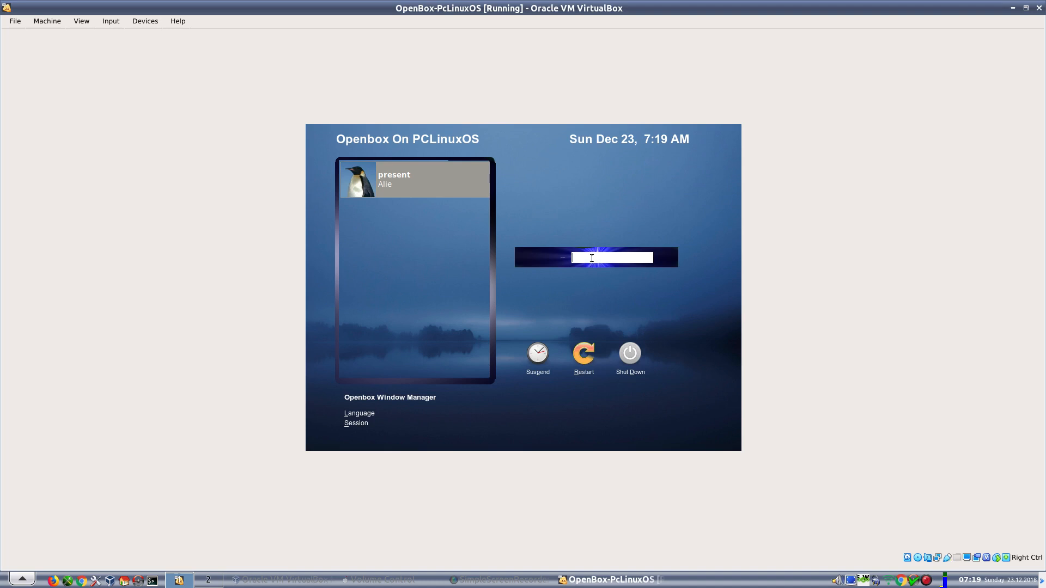
key(Return)
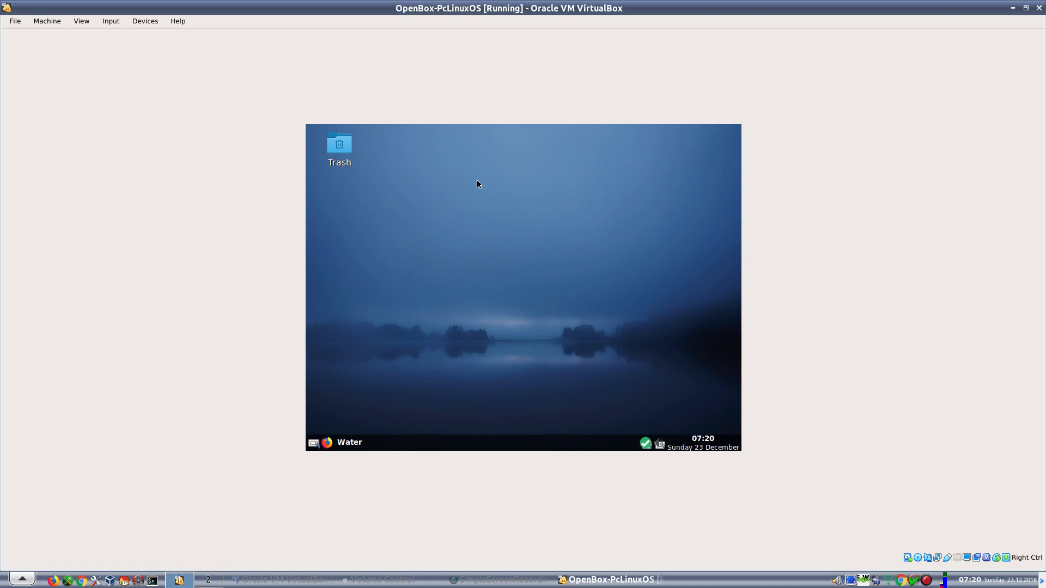
- Insert the VBox_GAs_6.0.0 Guest Additions CD, open it in the file manager, then close that window
click(146, 22)
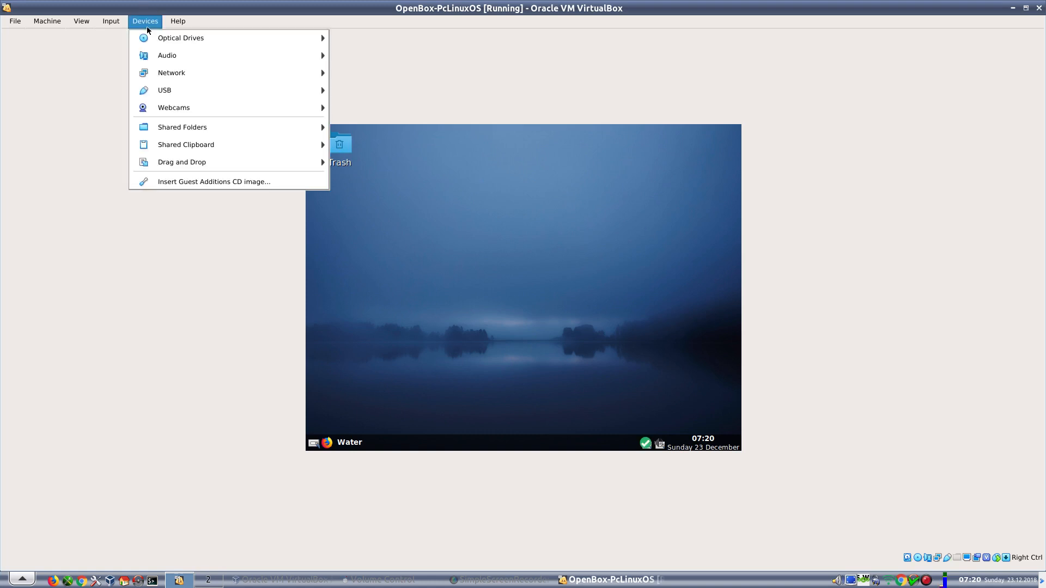
click(188, 183)
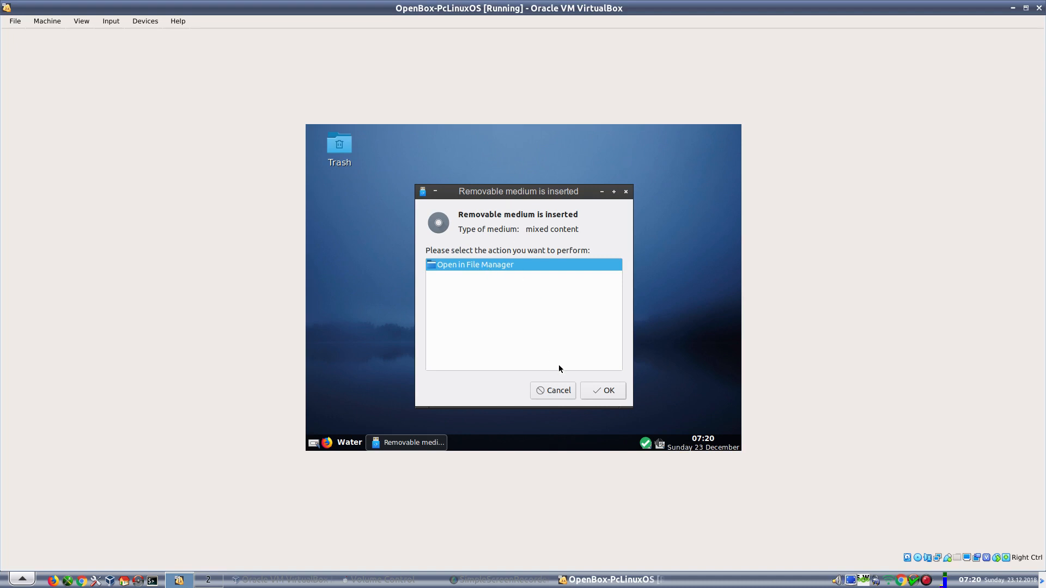
click(598, 394)
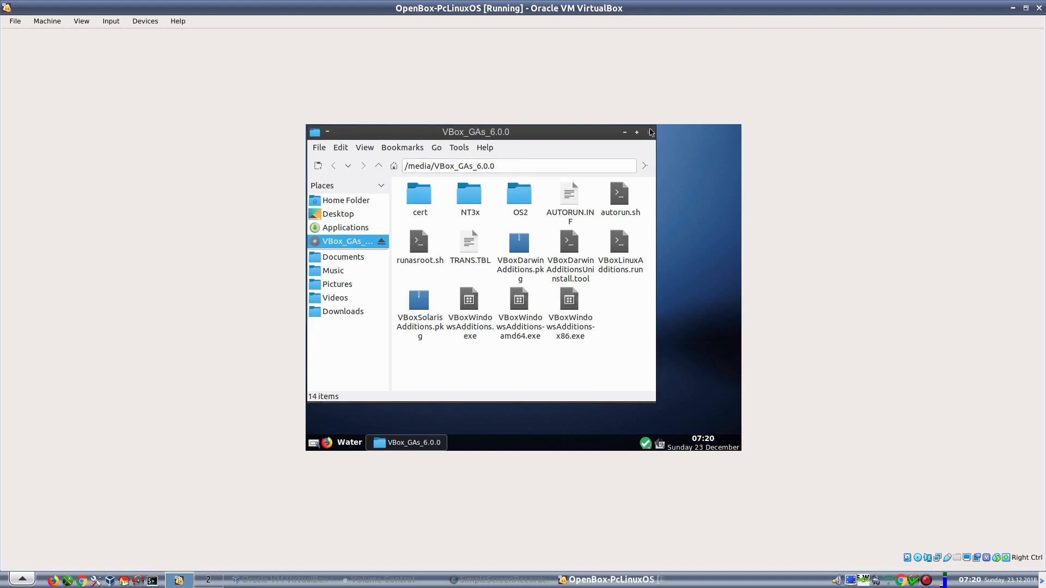
click(650, 132)
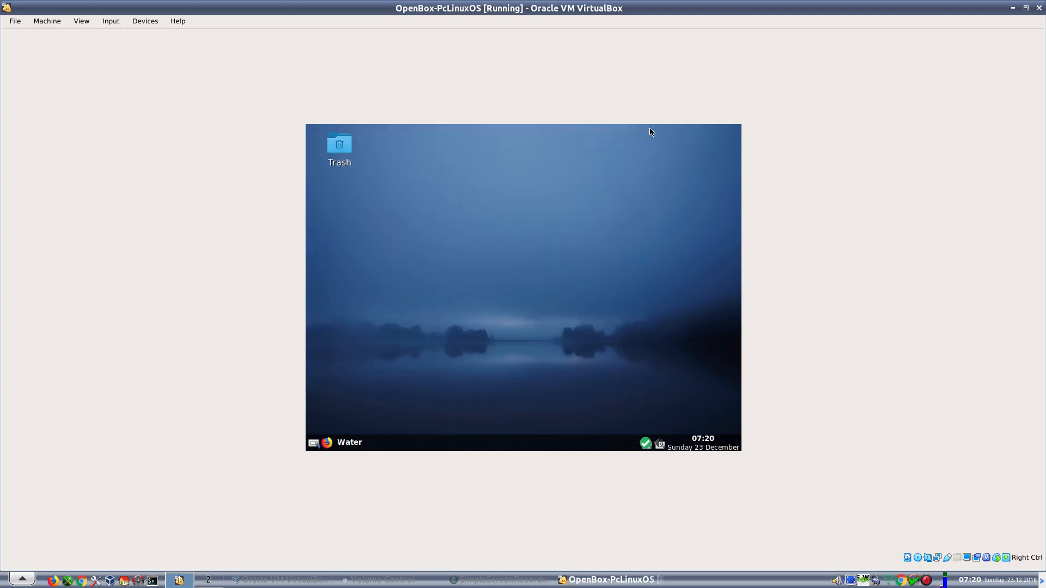
- Open a terminal, become root with su, and change into /media/VBox_GAs_6.0.0/
right_click(478, 158)
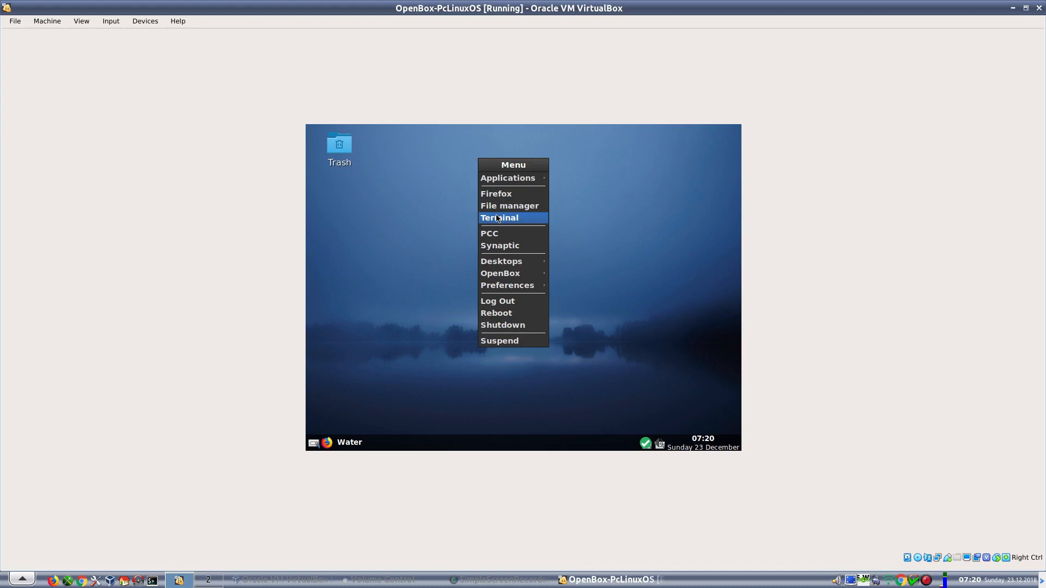
click(497, 218)
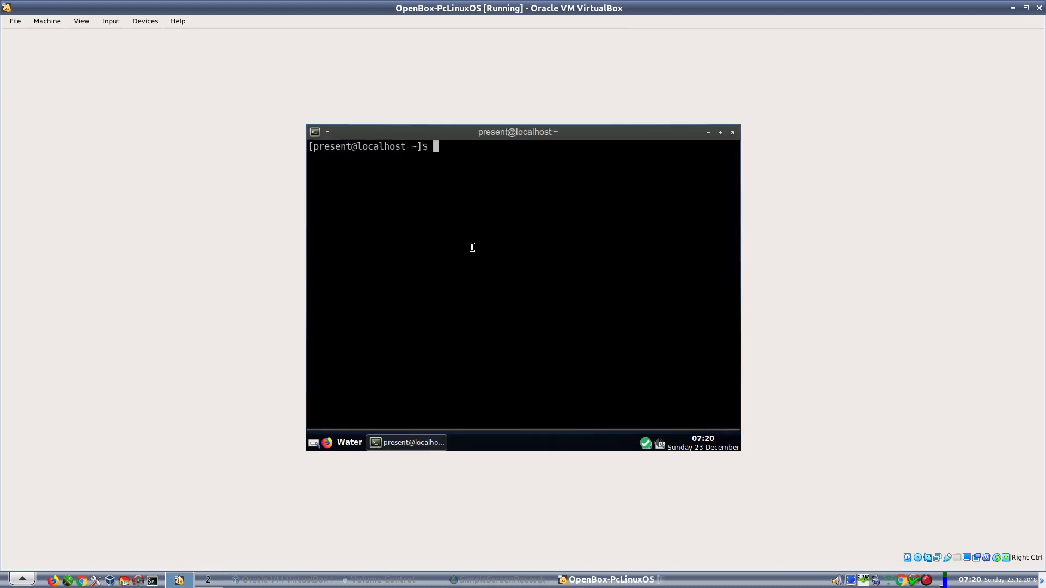
text(su)
key(Return)
key(Return)
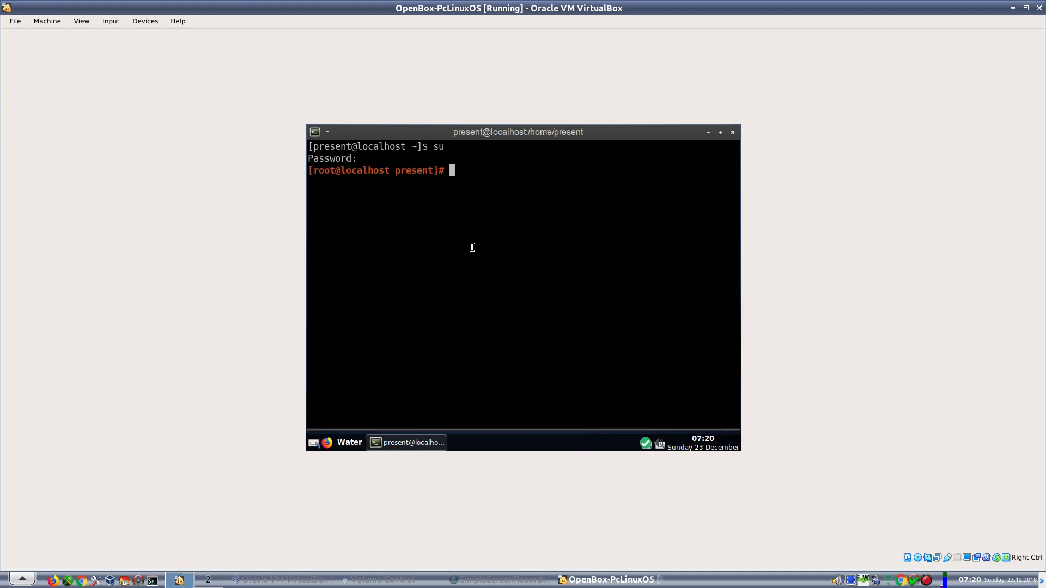
text(cd /media/V)
key(Tab)
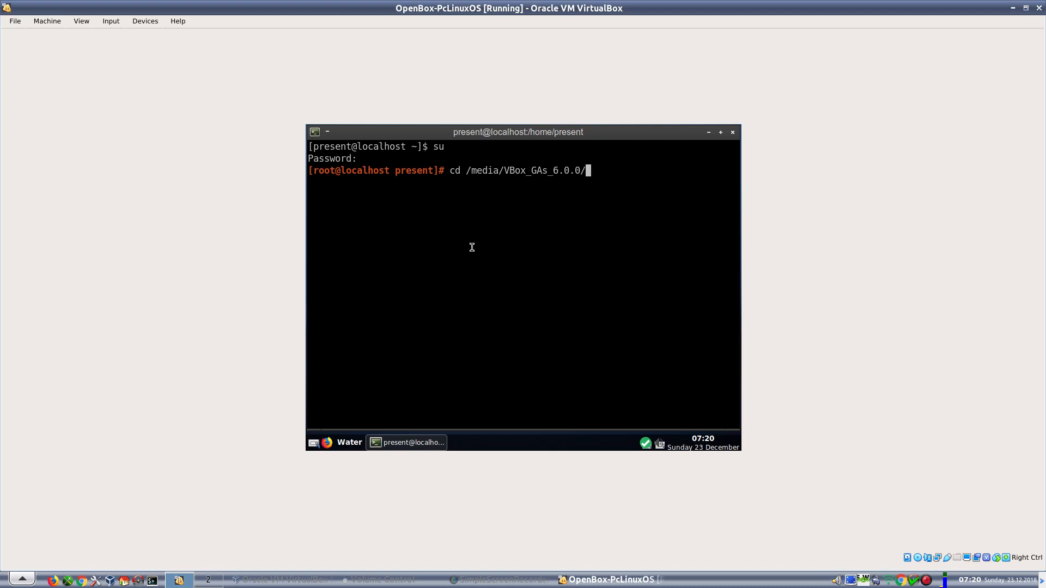
key(Return)
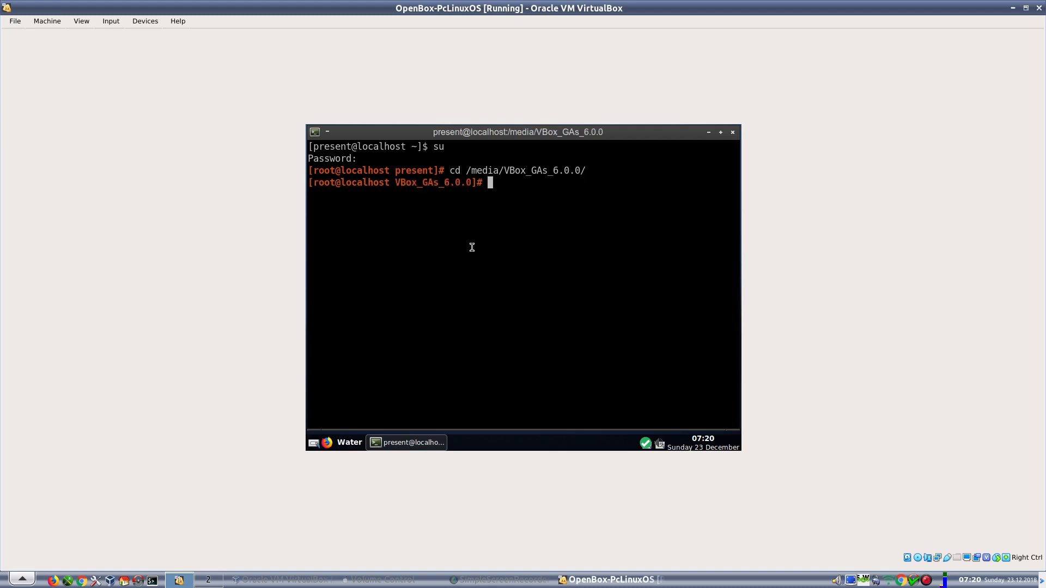
- Run ./VBoxLinuxAdditions.run to install the Guest Additions
text(./)
text(Vb)
key(BackSpace)
text(b)
key(BackSpace)
text(B)
key(Tab)
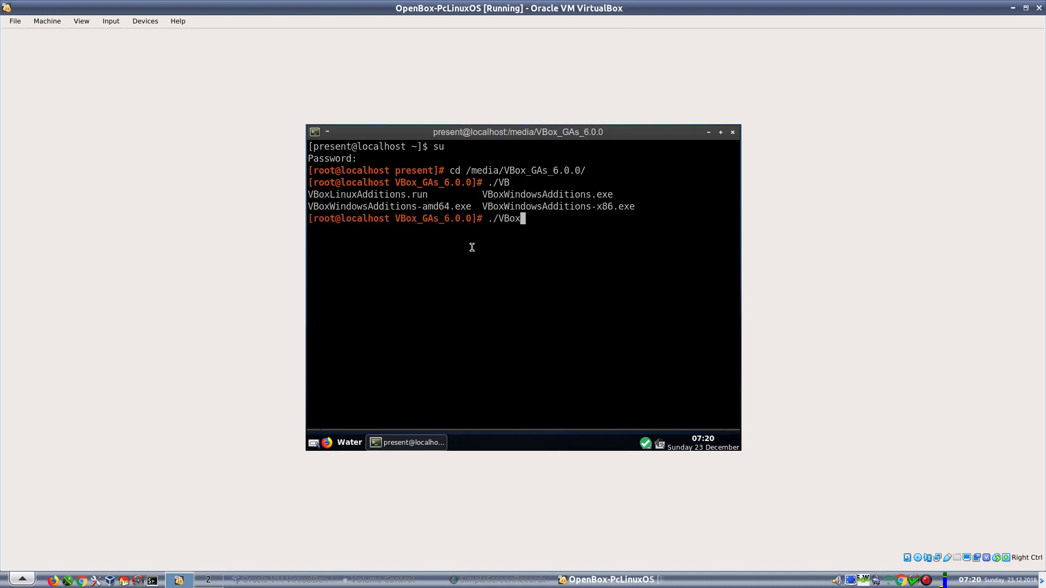
text(L)
key(Tab)
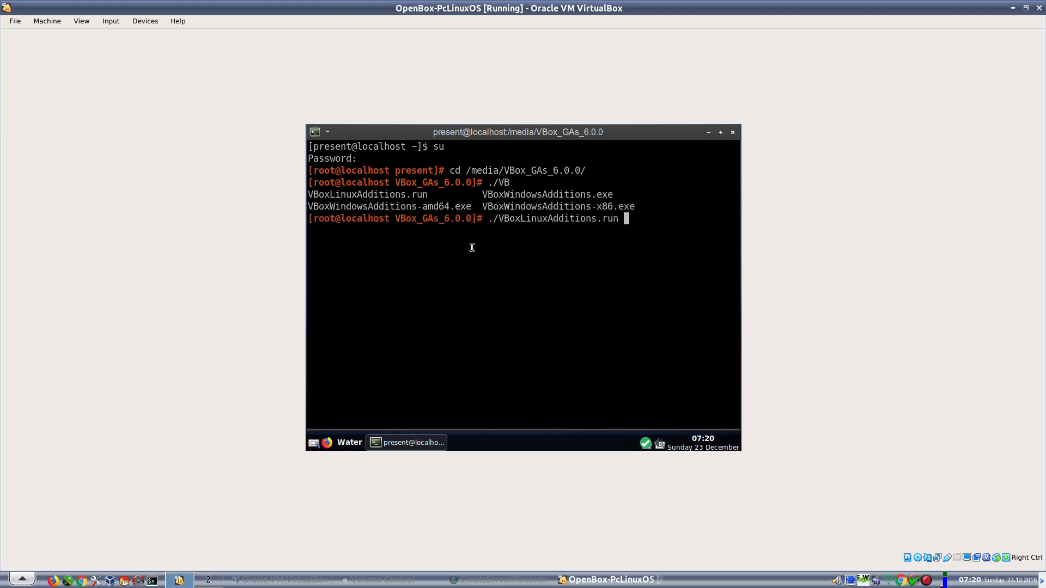
key(Return)
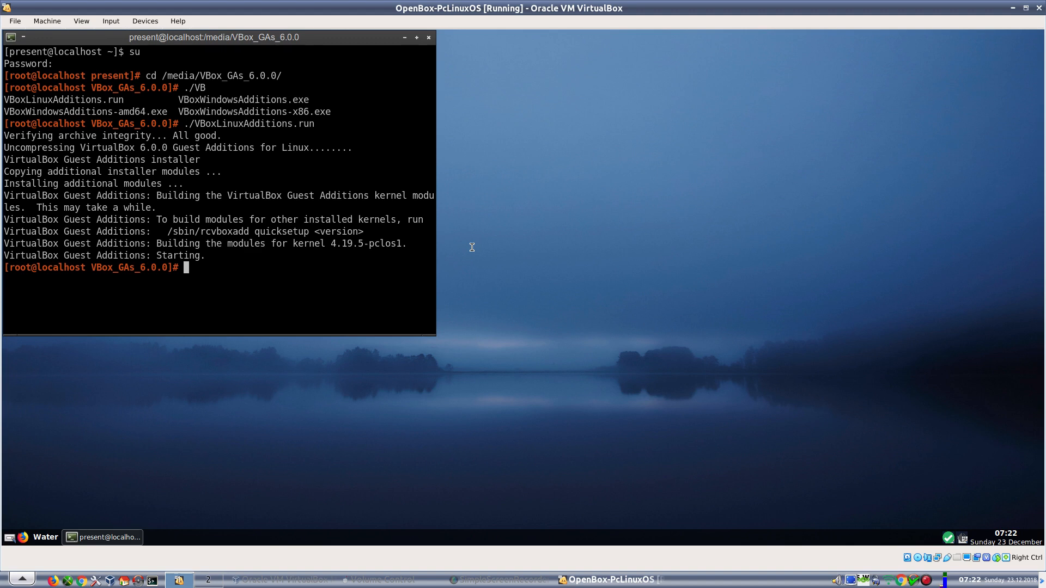
- Switch the guest to full screen, then exit the root shell and close the terminal
key(ctrl+f)
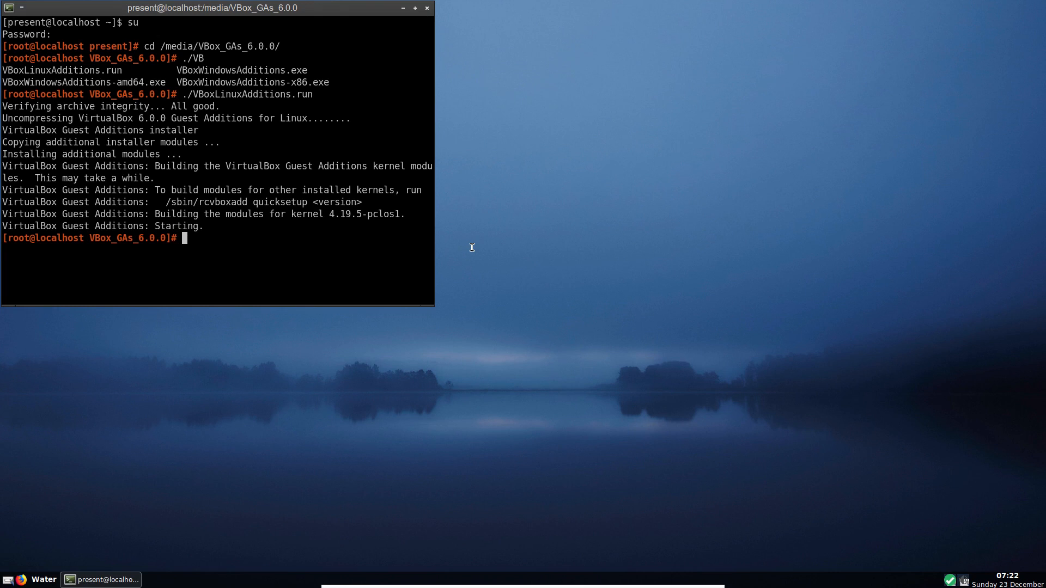
text(exit)
key(Return)
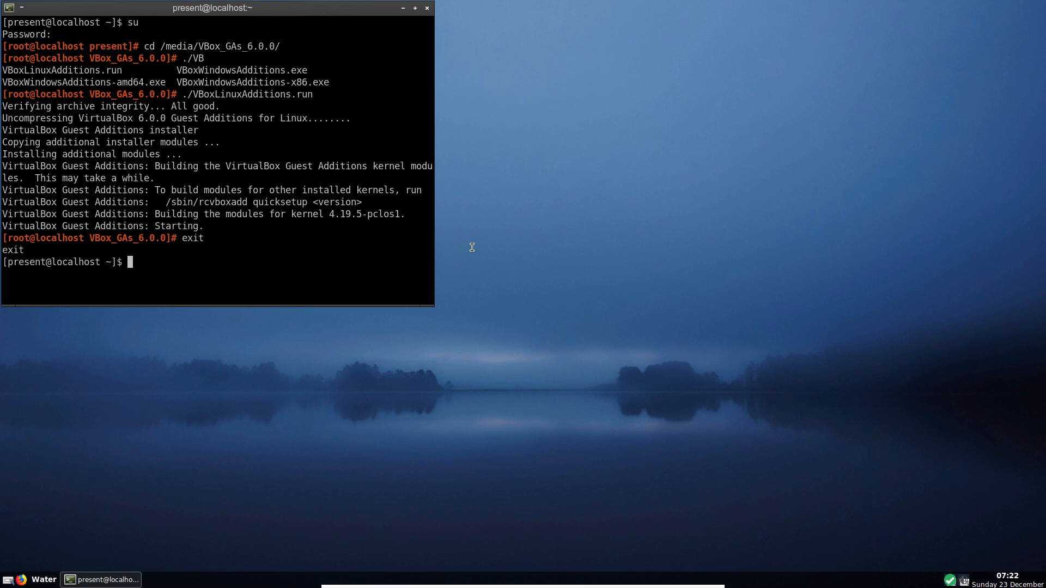
text(exit)
key(Return)
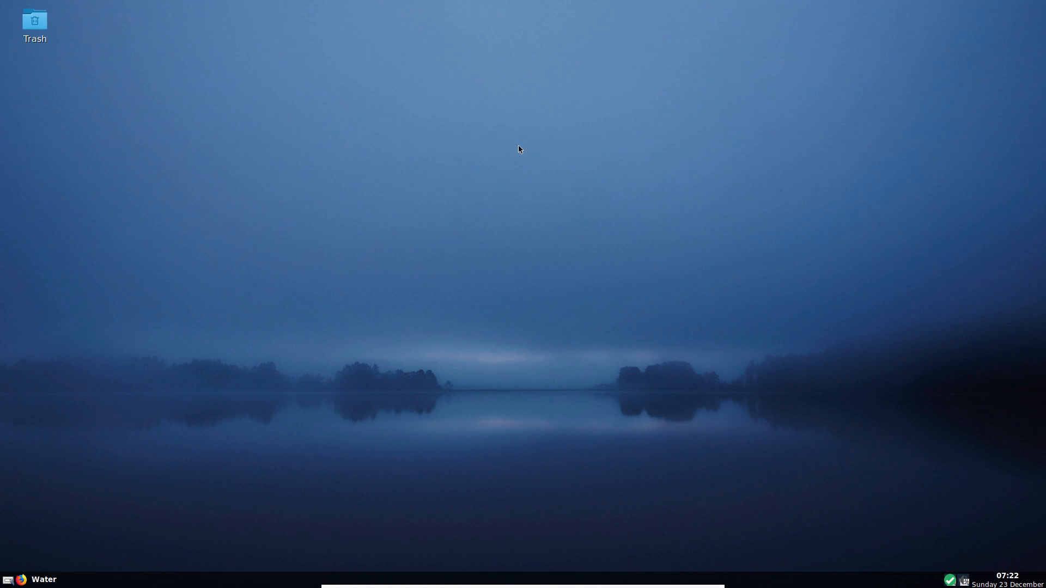
right_click(464, 140)
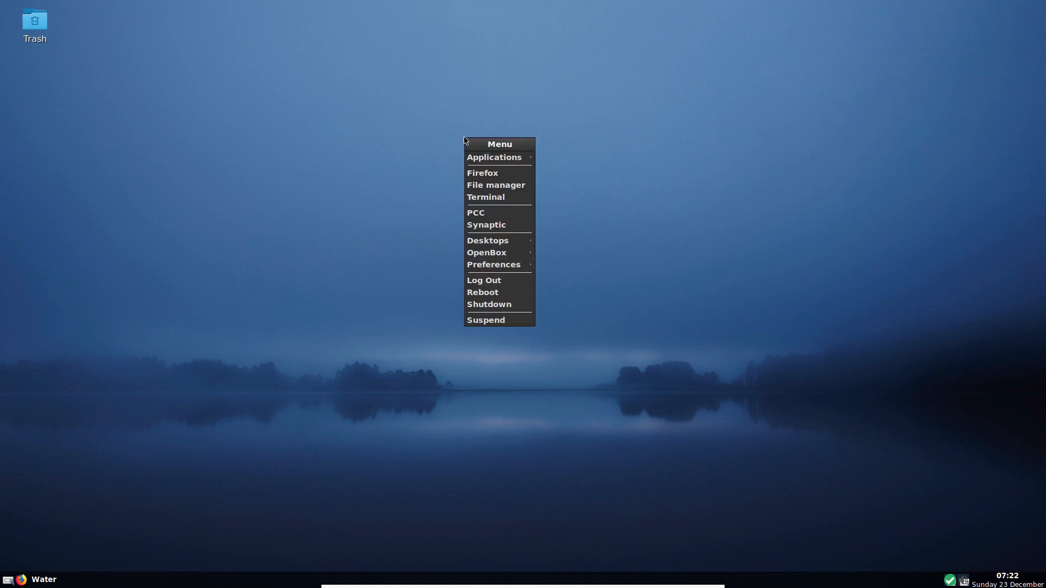
mouse_move(488, 158)
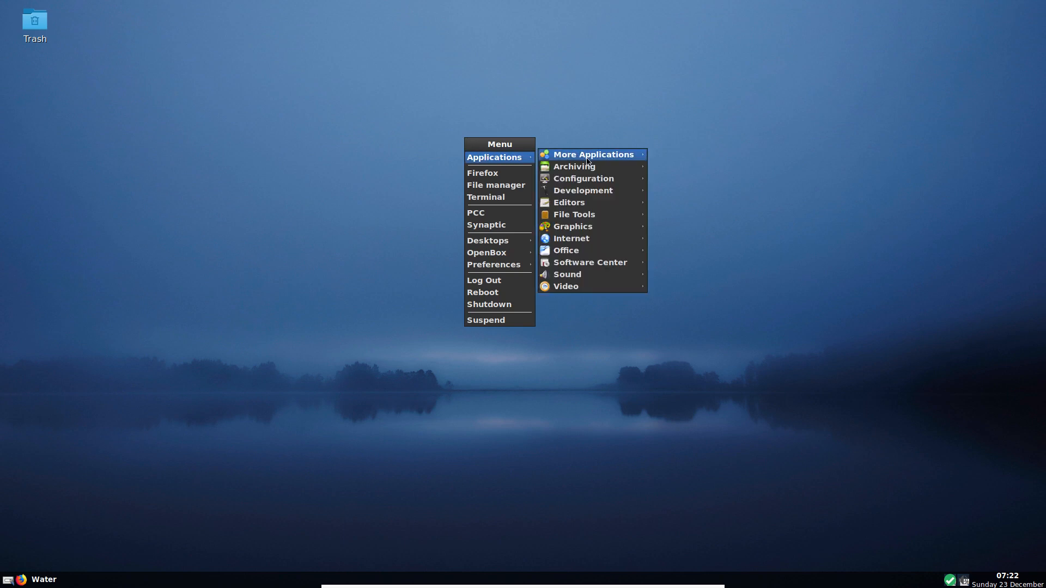
mouse_move(598, 159)
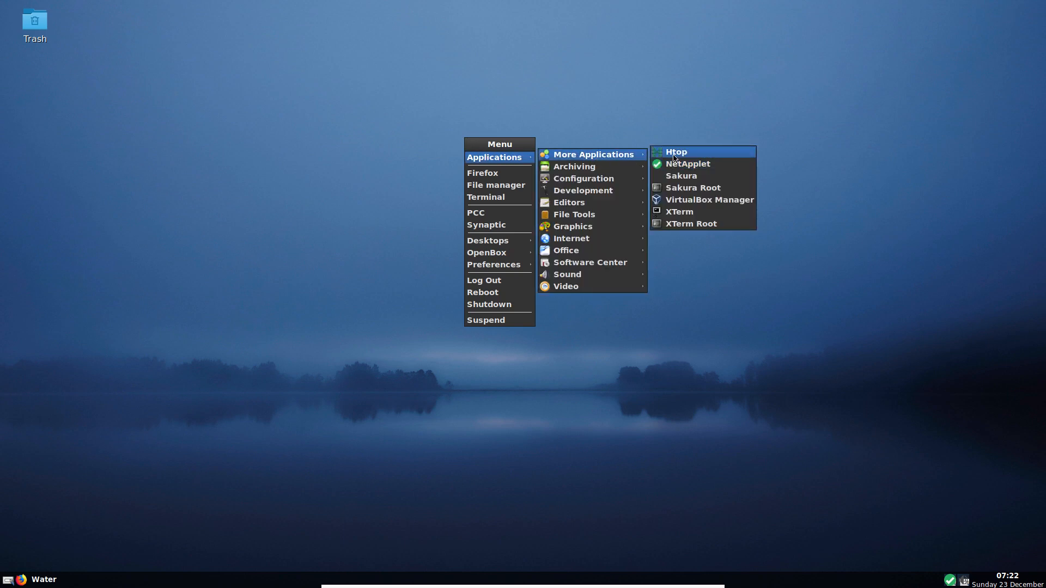
click(674, 155)
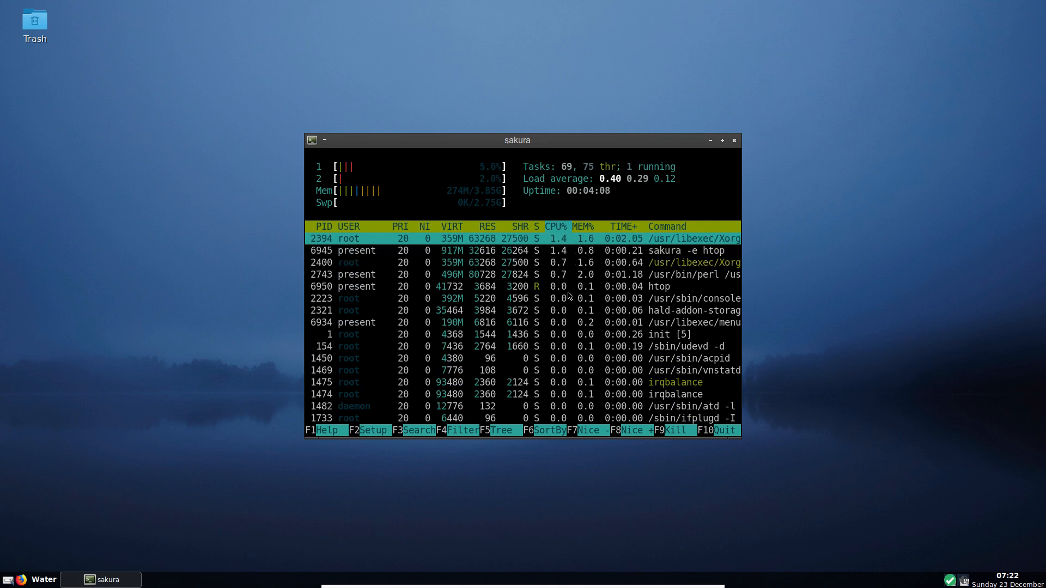
scroll(568, 296, down, 14)
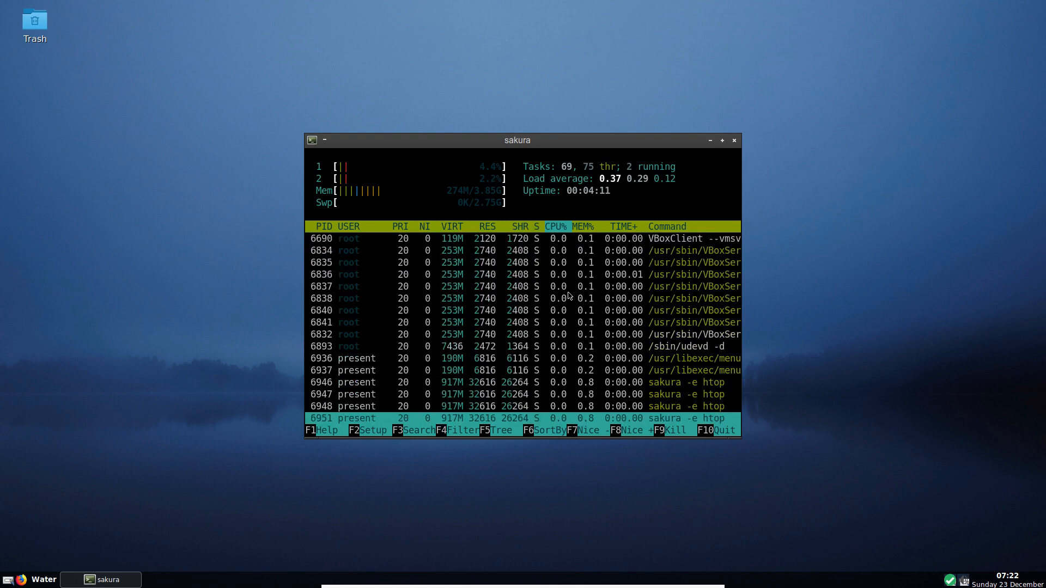
scroll(568, 295, up, 14)
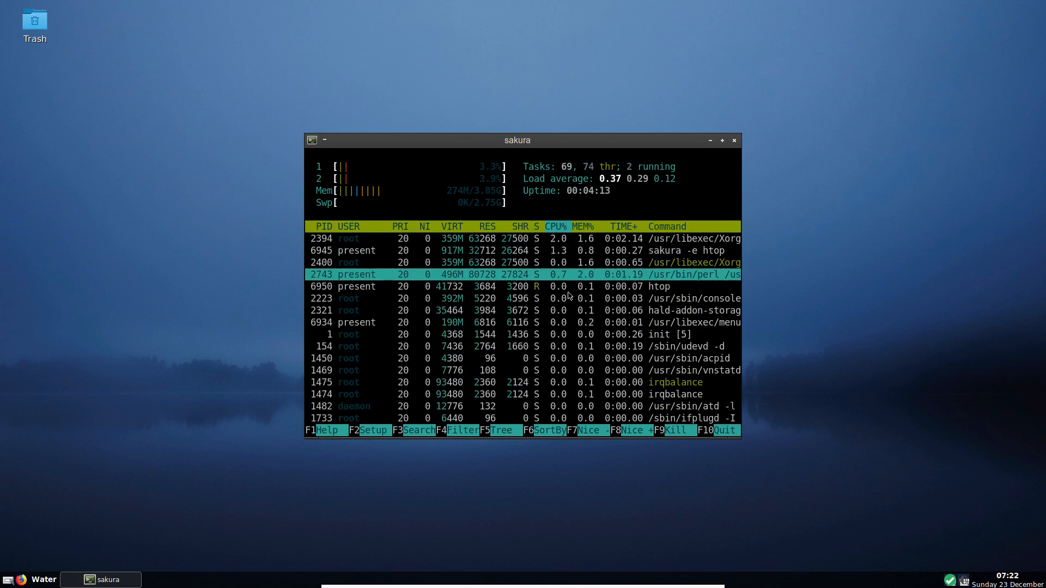
scroll(569, 296, up, 1)
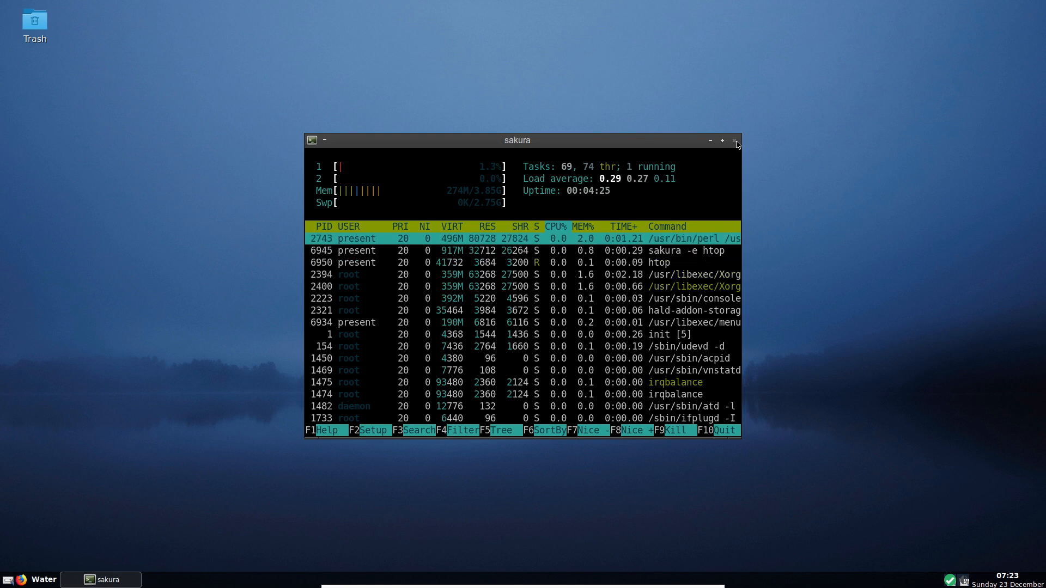
click(736, 142)
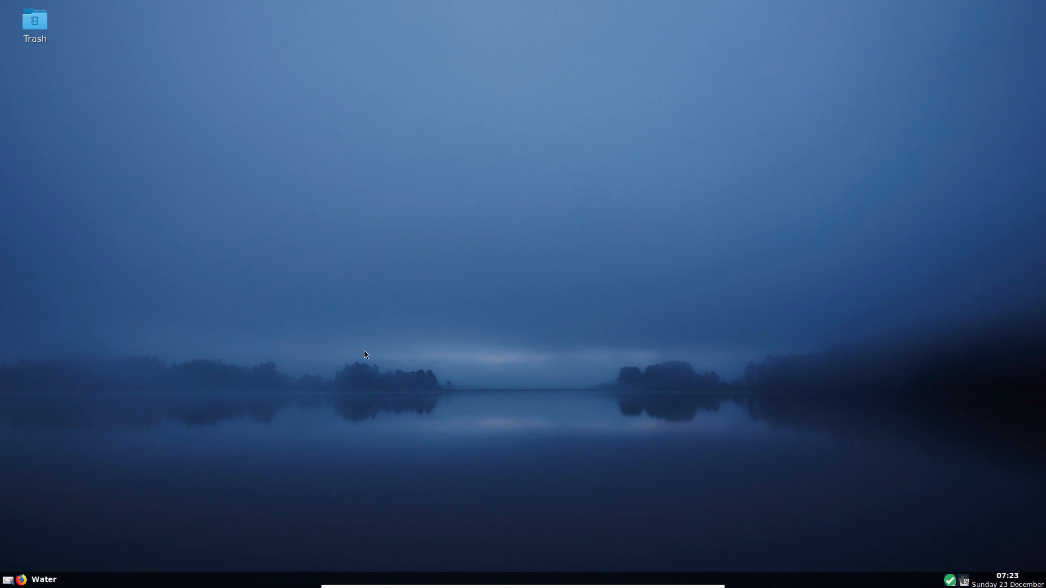
- Move two virtual desktops right and show the desktop menu's Applications > Configuration list
key(ctrl+alt+Right)
key(ctrl+alt+Right)
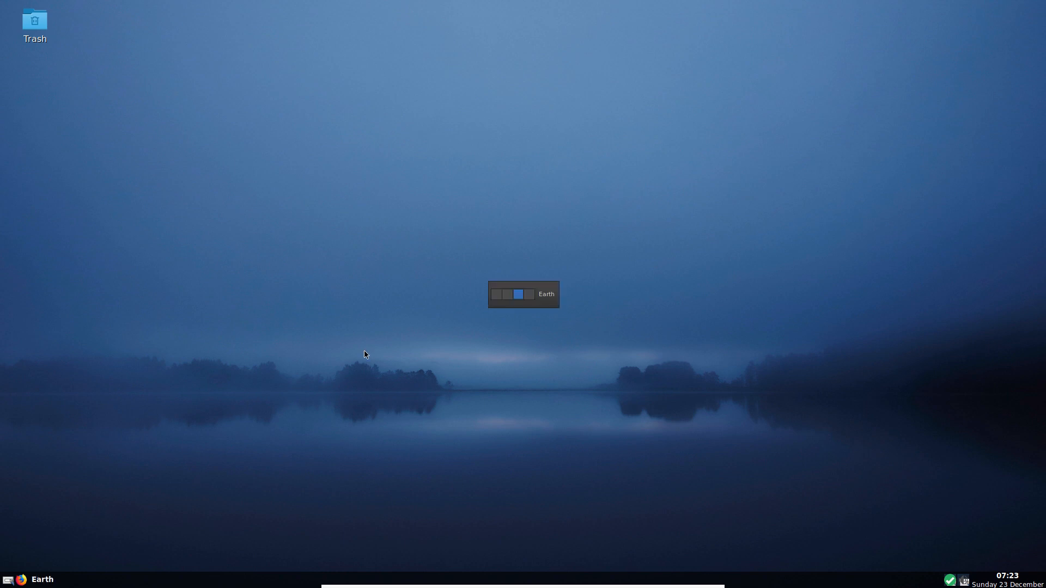
key(ctrl+alt+Right)
key(ctrl+alt+Right)
right_click(479, 169)
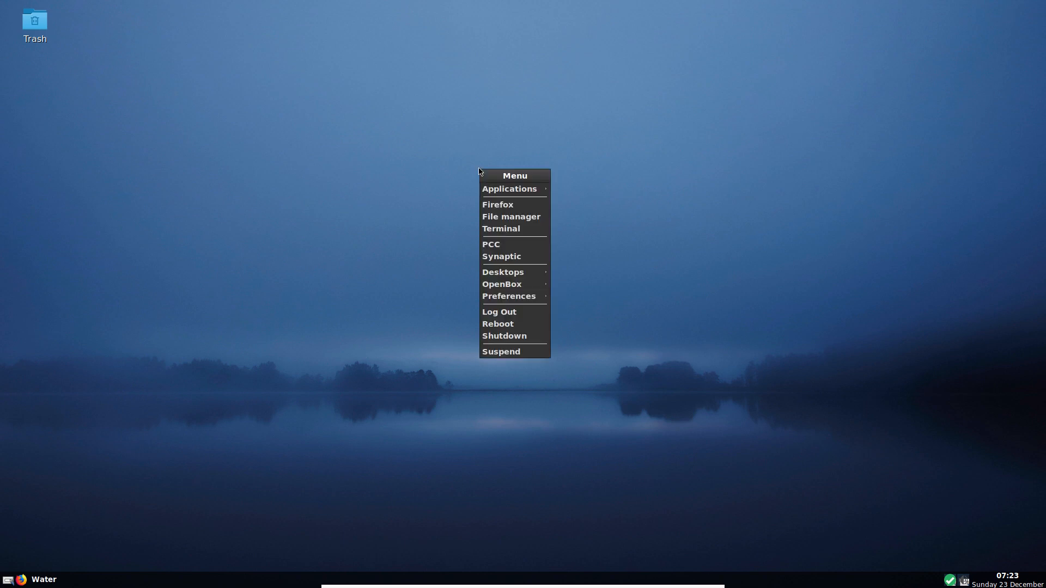
mouse_move(503, 190)
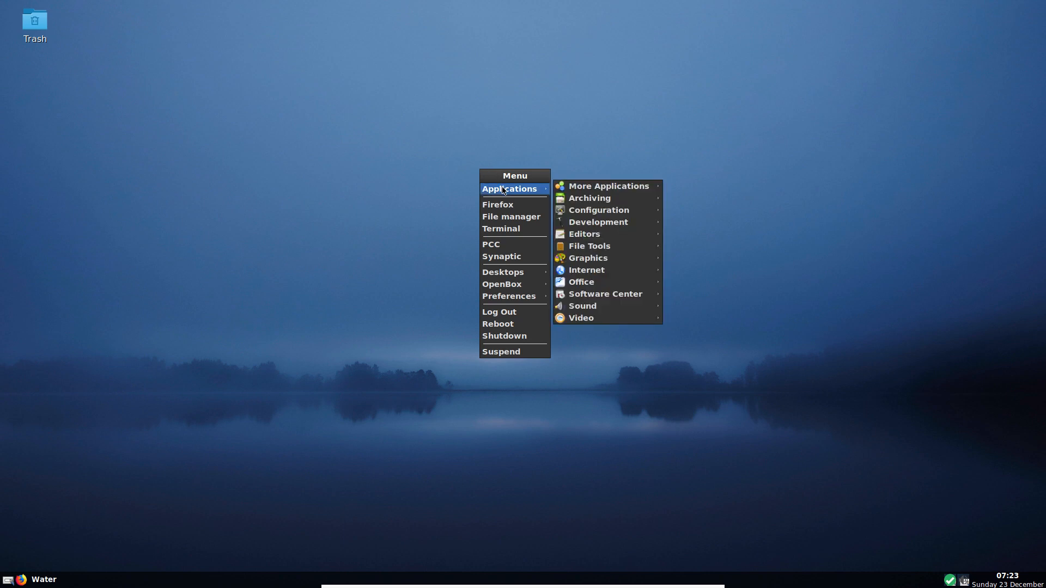
mouse_move(618, 185)
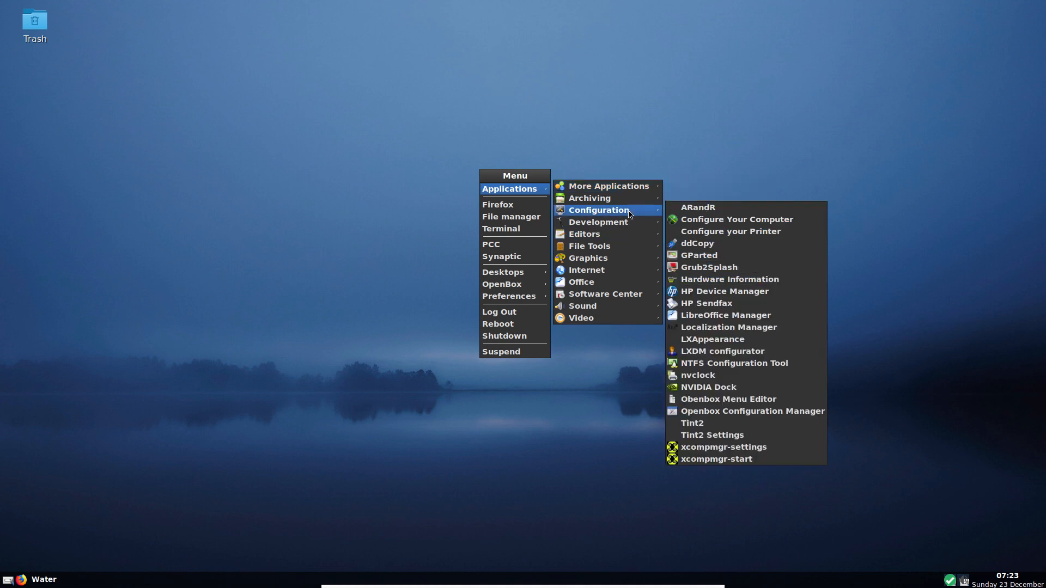
mouse_move(643, 198)
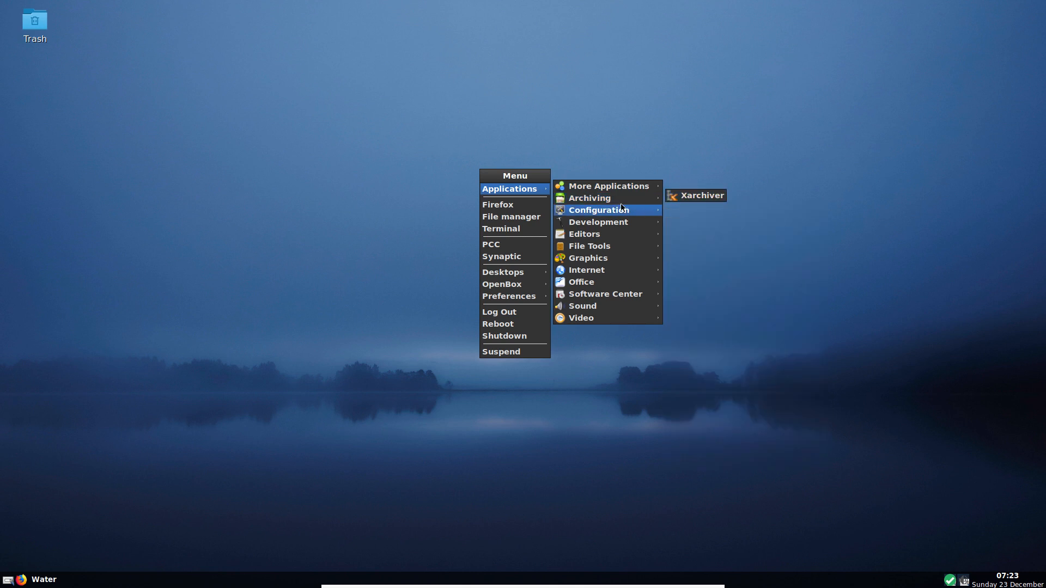
mouse_move(603, 211)
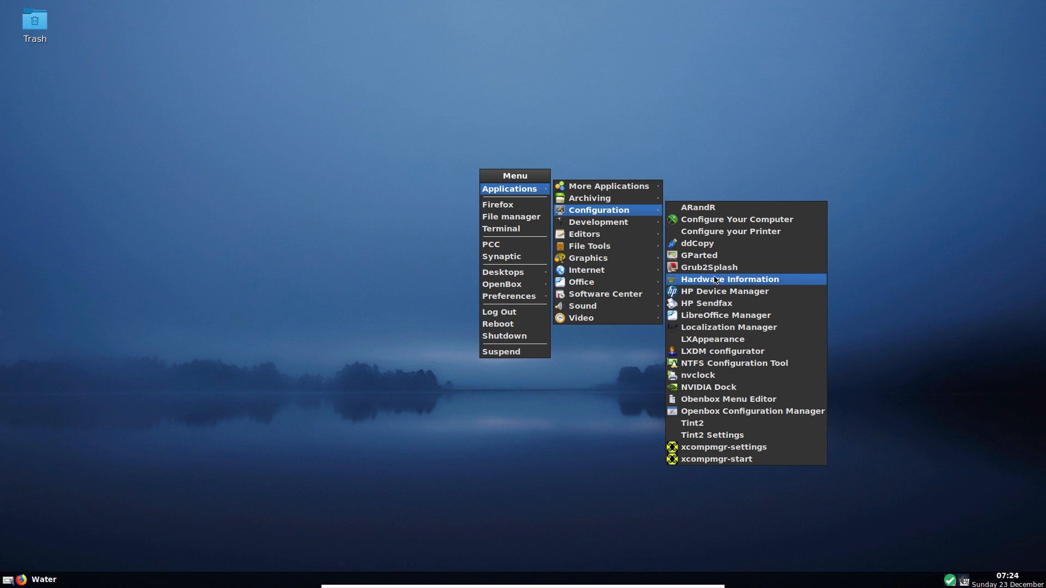
- Open Hardware Information, look through the system Summary, then close the window
click(715, 279)
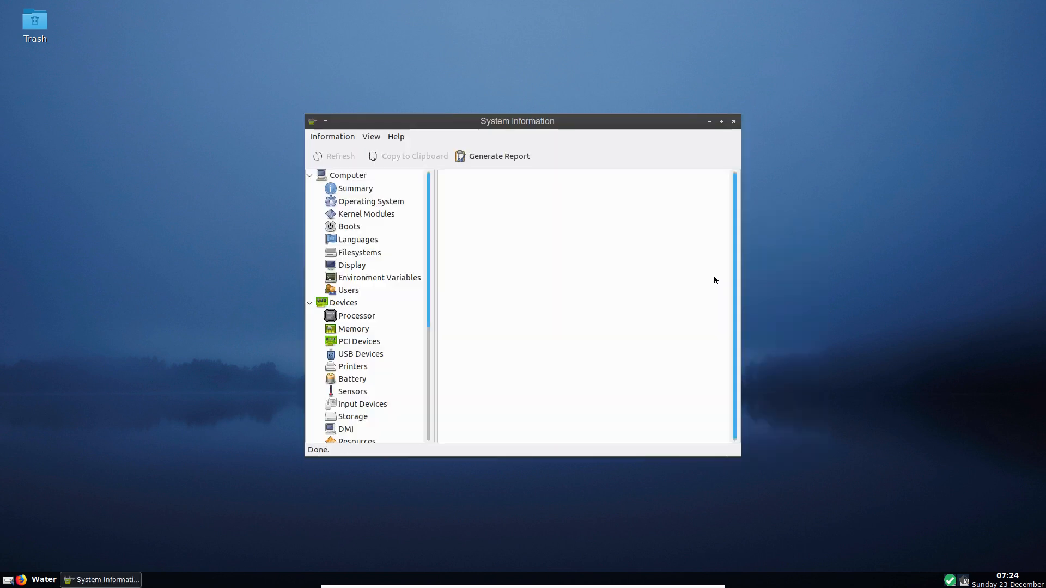
click(348, 189)
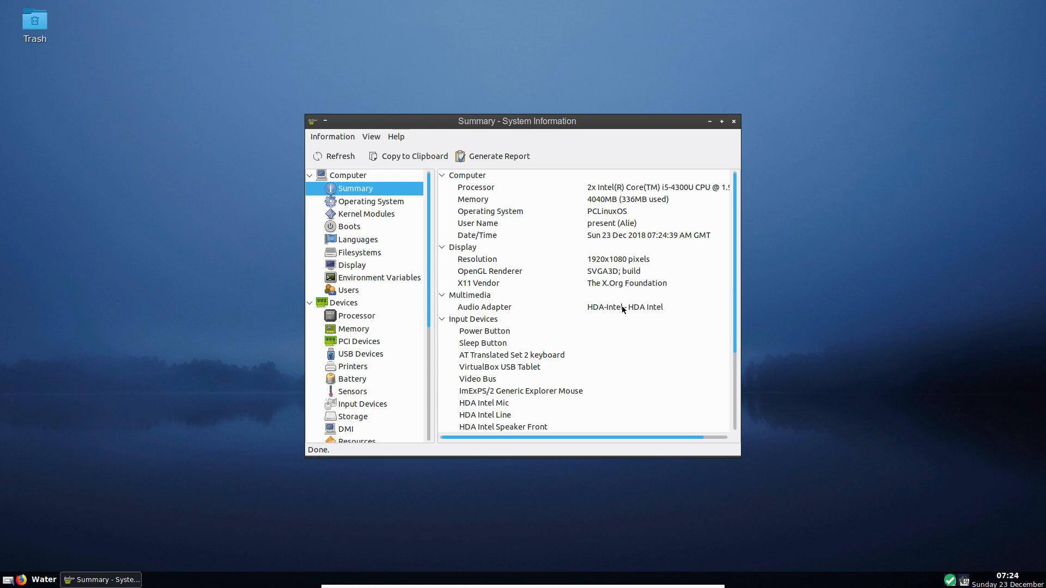
scroll(618, 333, down, 5)
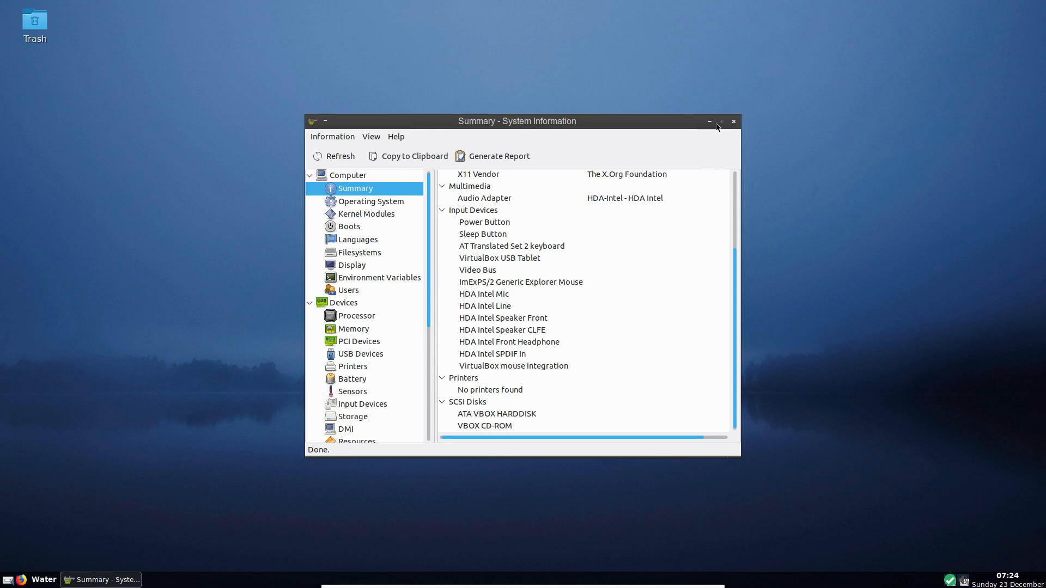
click(733, 123)
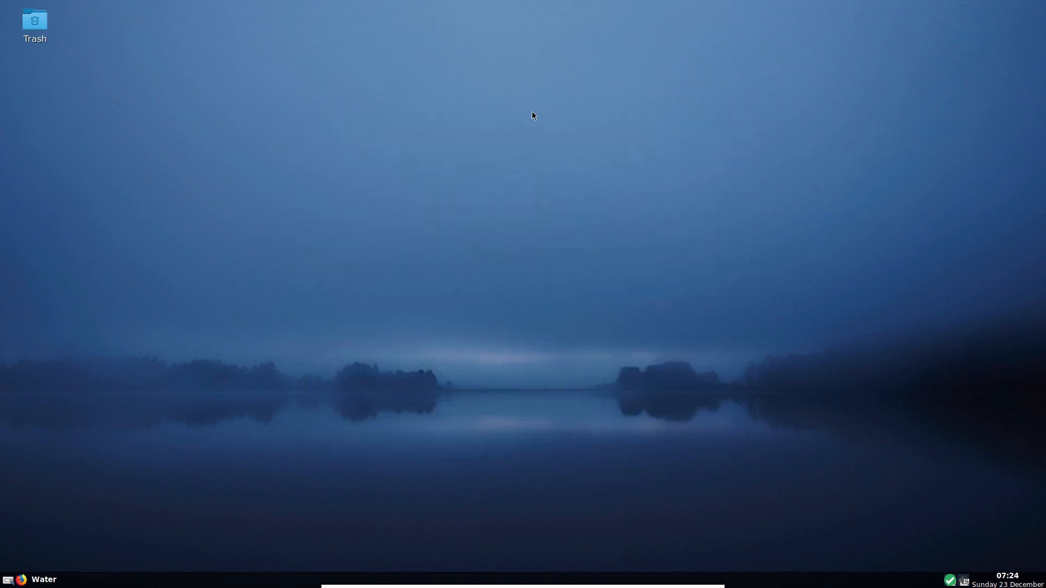
- Launch Darktable from the desktop menu's Applications > Graphics submenu
right_click(502, 109)
mouse_move(530, 130)
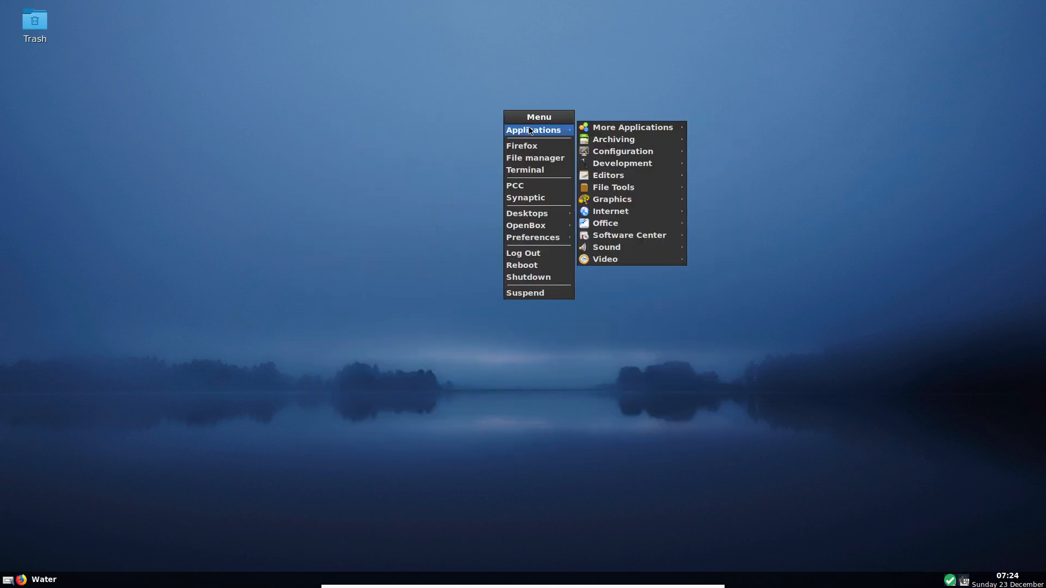
mouse_move(636, 165)
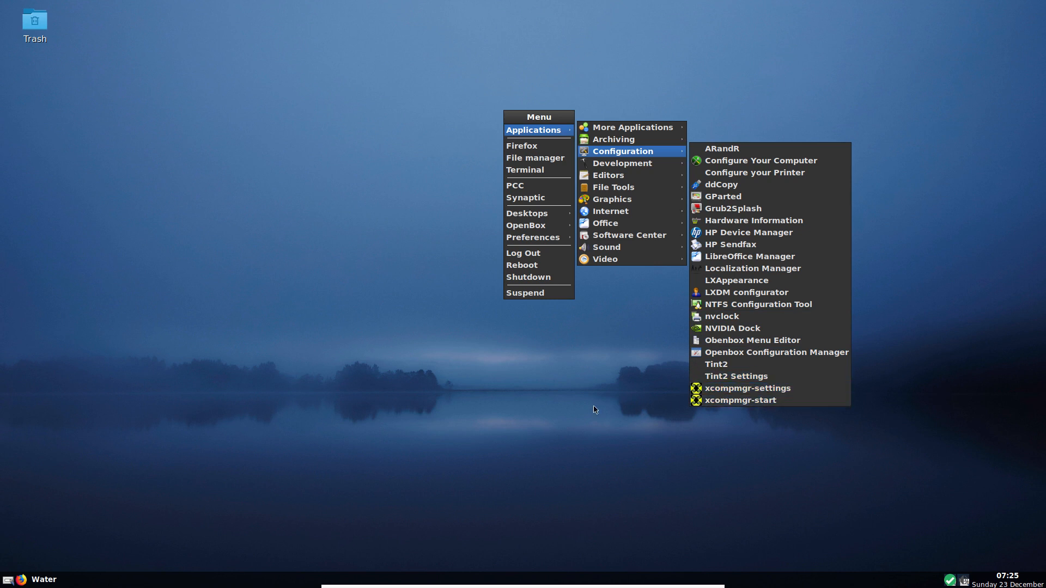
mouse_move(600, 164)
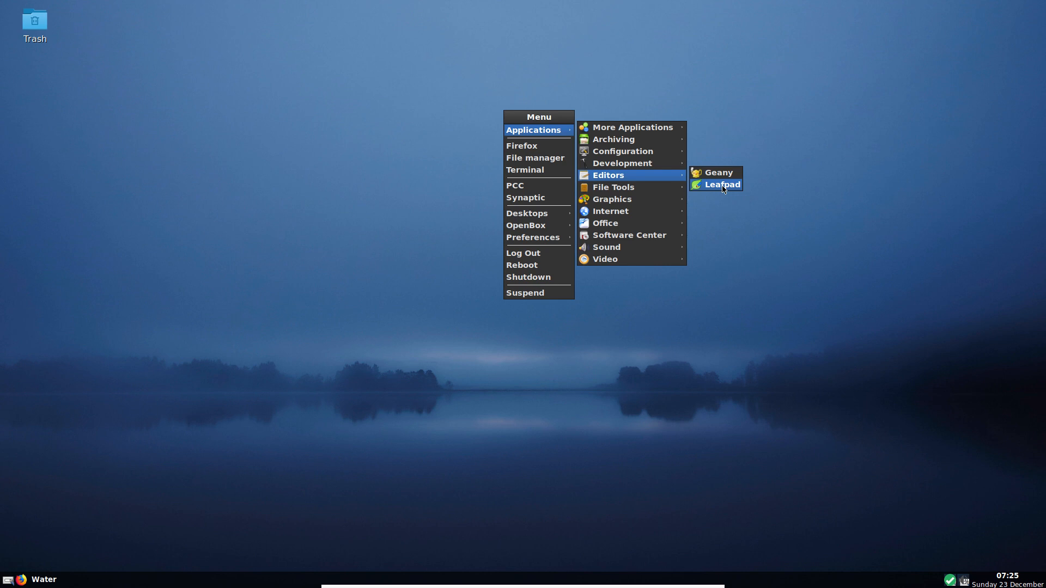
mouse_move(620, 191)
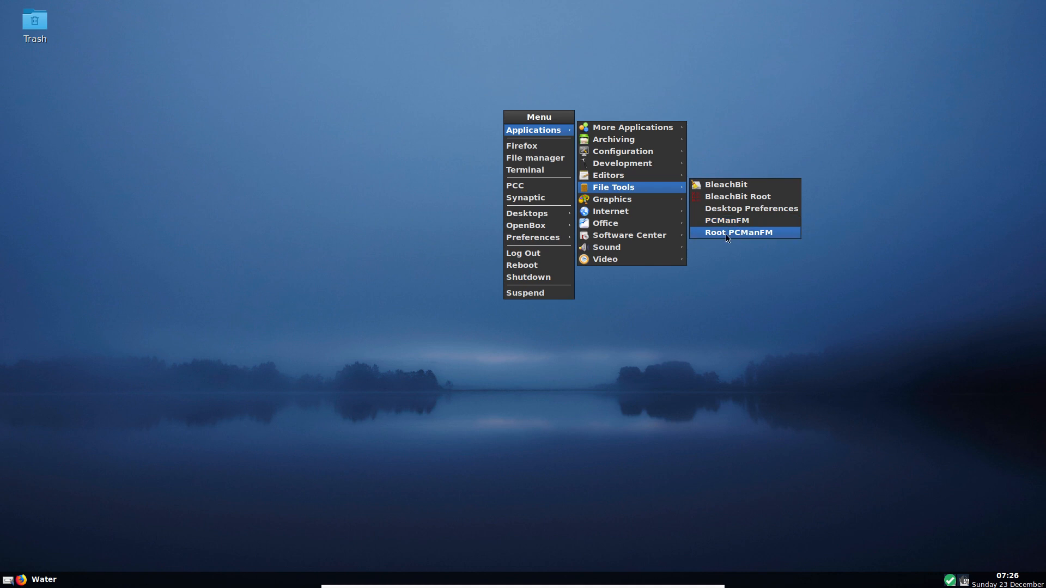
mouse_move(641, 204)
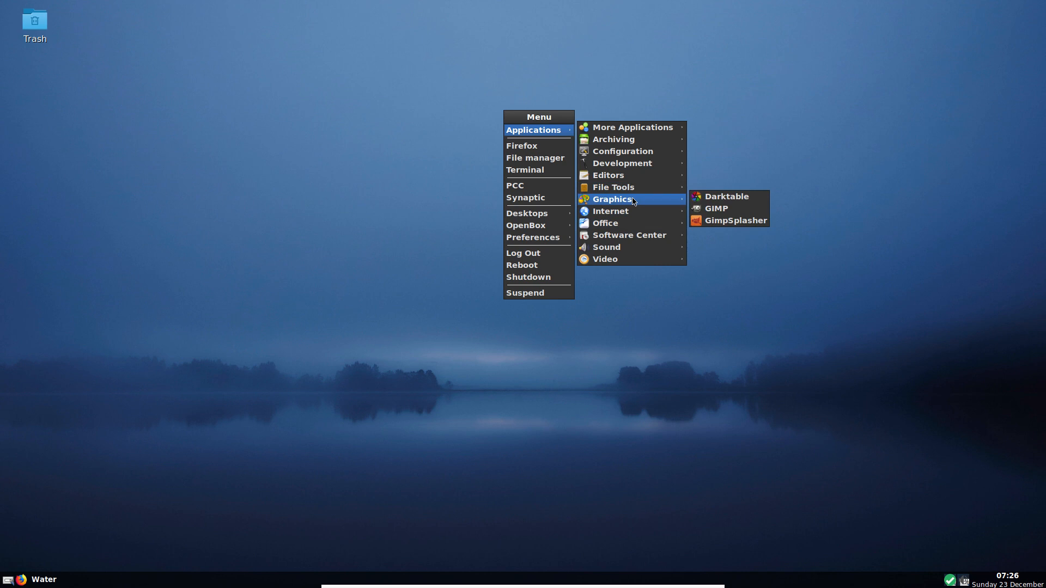
click(729, 198)
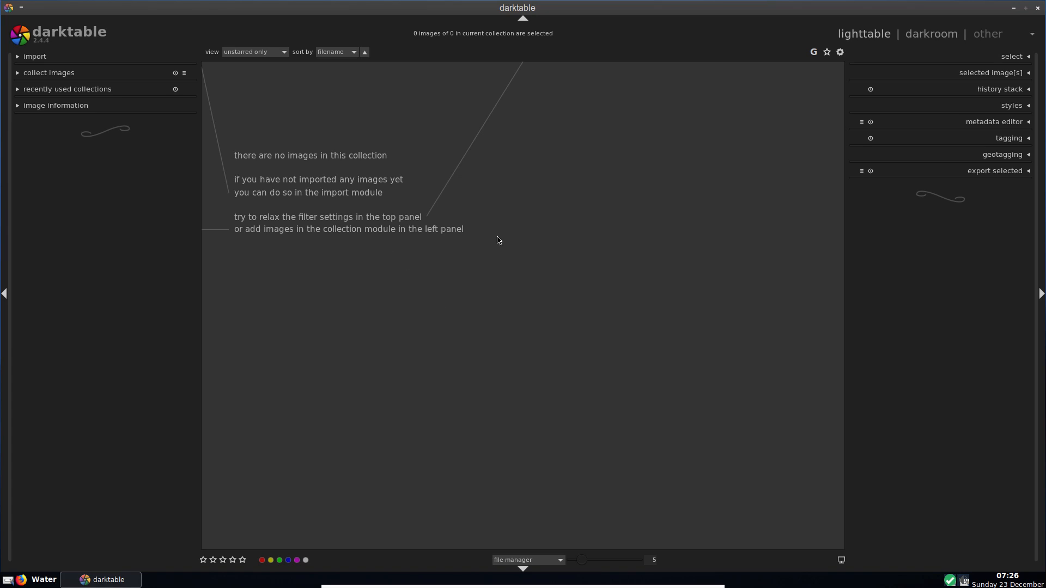
- Close the Darktable window from the close button on its title bar
click(1039, 8)
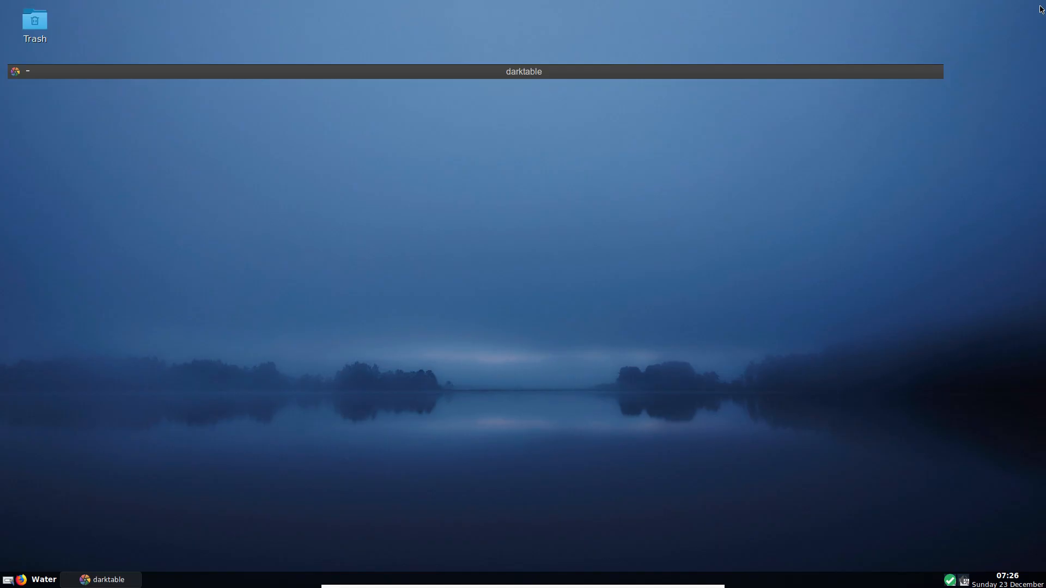
- From the desktop right-click menu, browse Applications down to the Software Center submenu
right_click(440, 138)
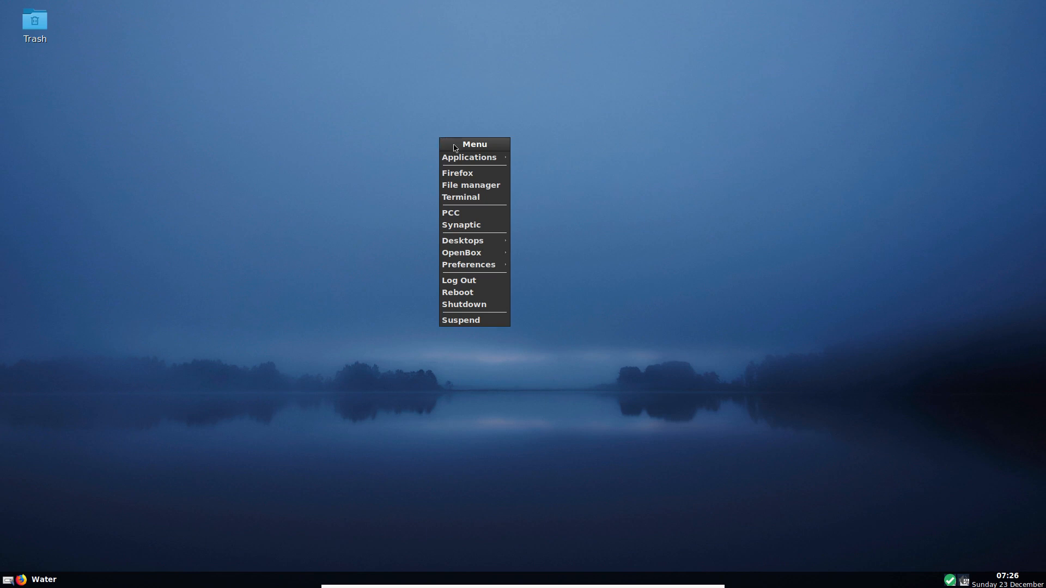
mouse_move(461, 158)
mouse_move(561, 169)
mouse_move(569, 229)
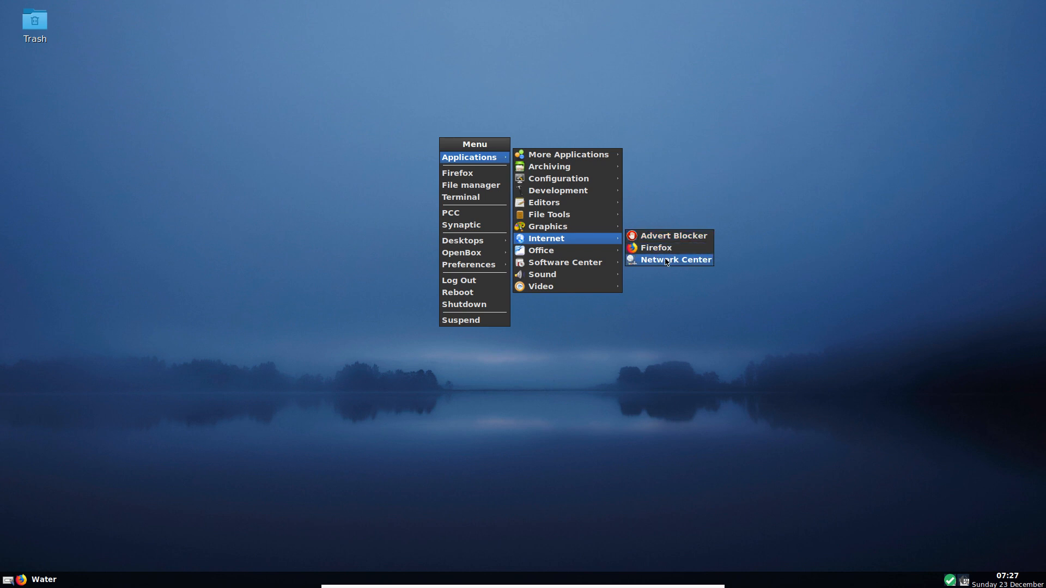
mouse_move(606, 255)
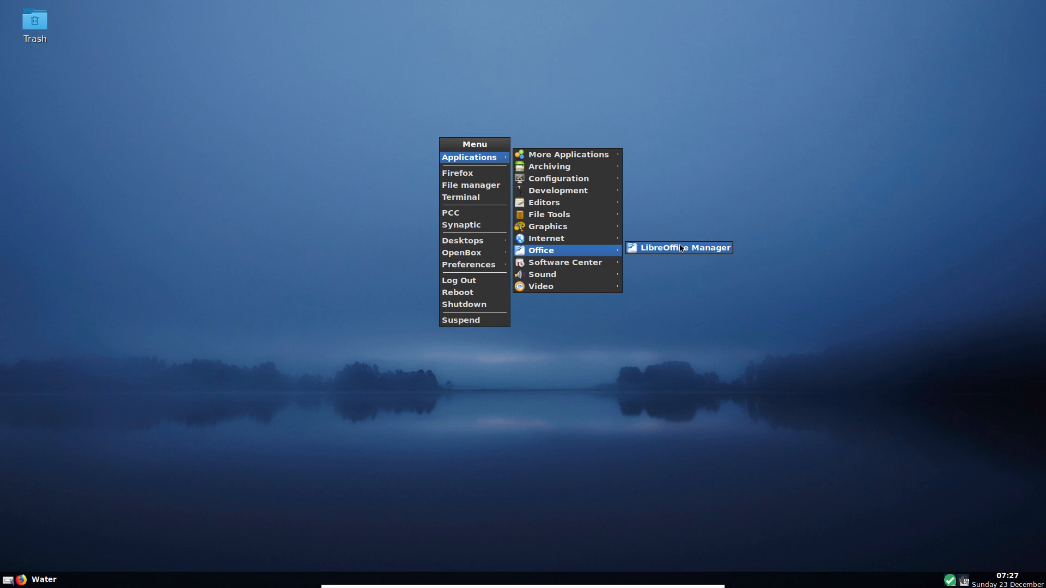
mouse_move(594, 262)
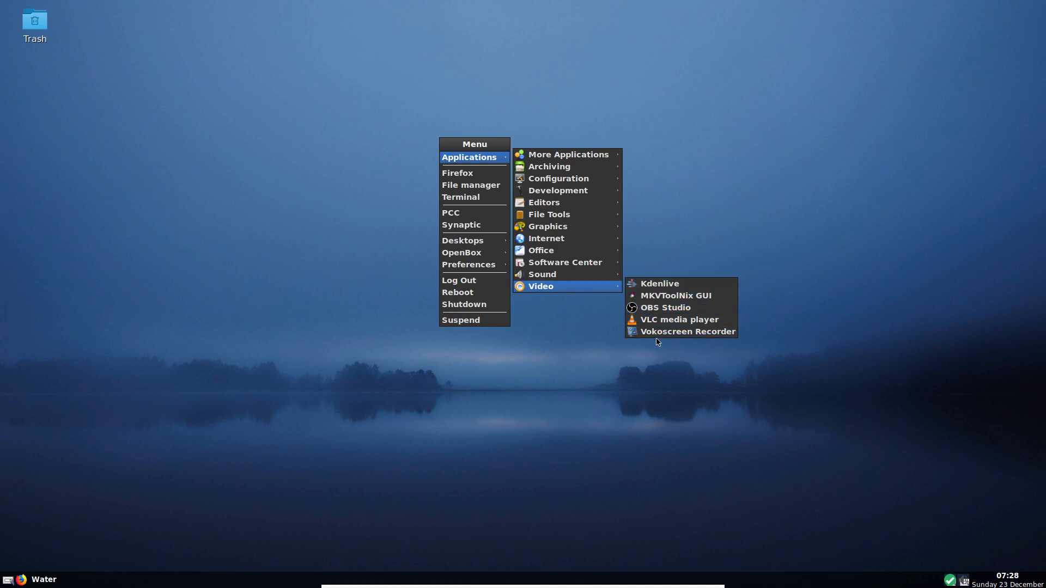
mouse_move(556, 253)
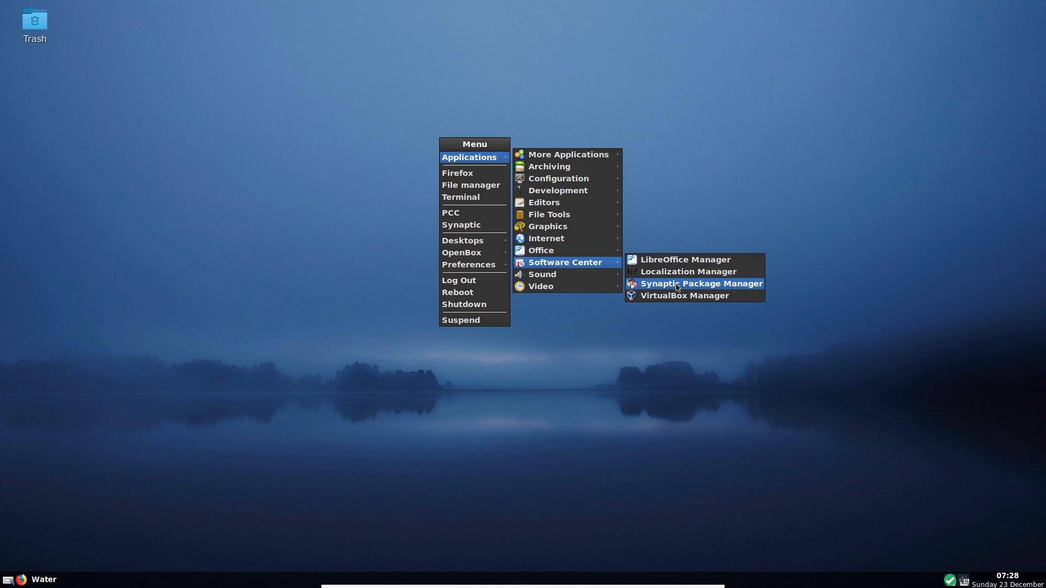
- Launch Synaptic Package Manager and authenticate with the root password
click(678, 284)
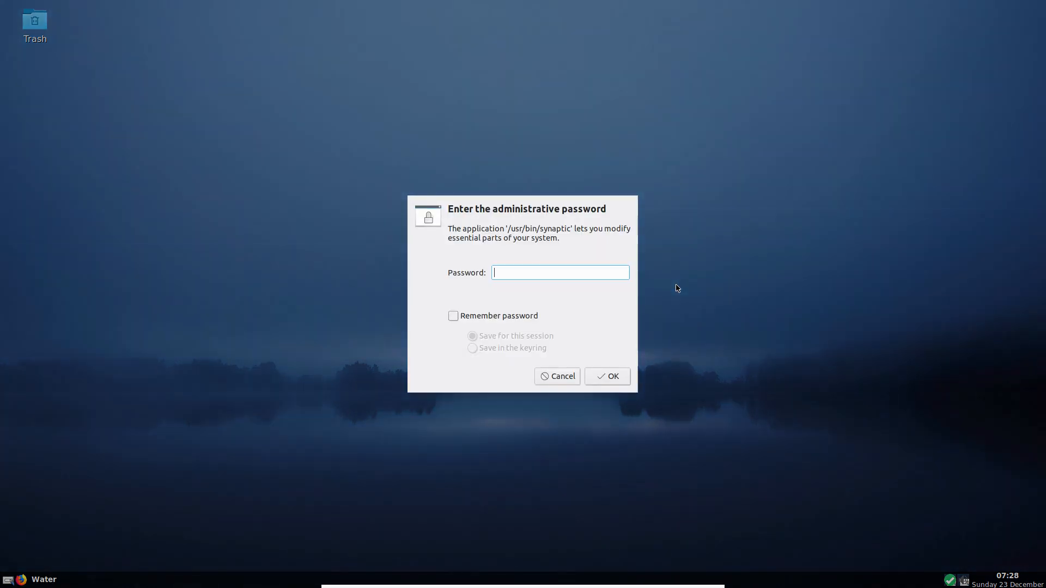
text(••••••)
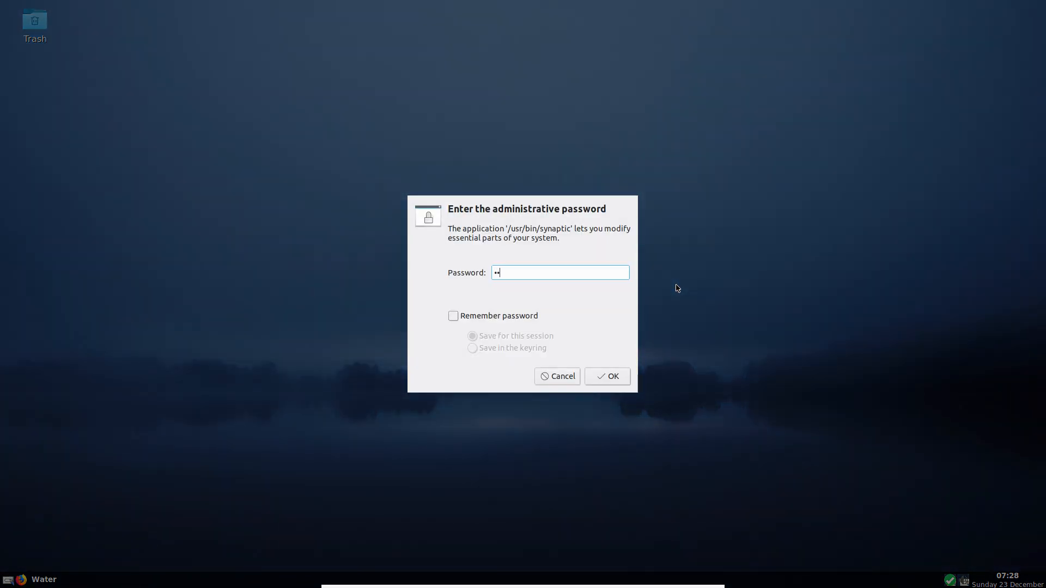
key(Return)
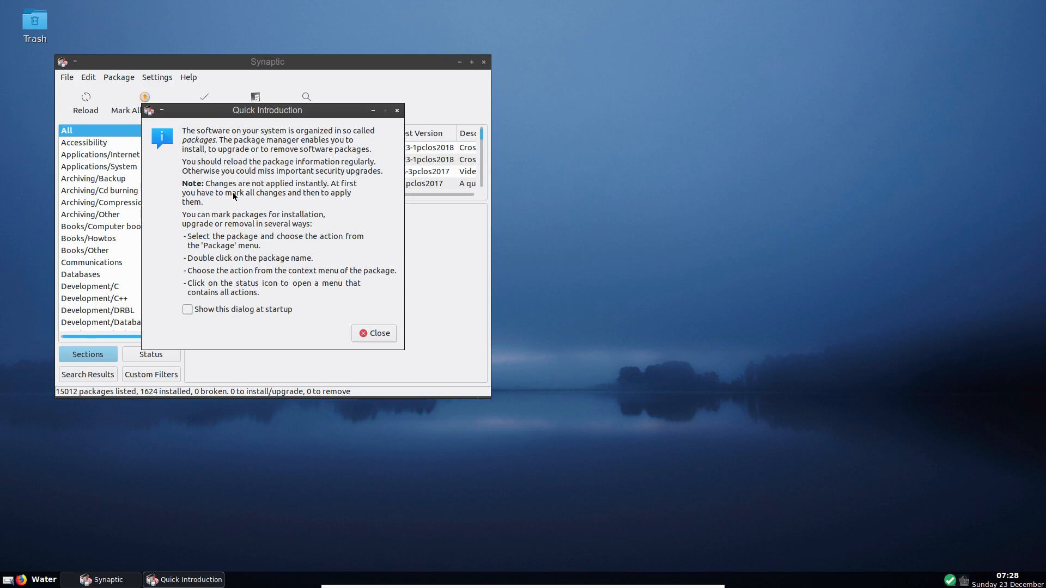
- Dismiss the Quick Introduction, enlarge the Synaptic window, and reload package lists to 15033 packages
drag(240, 117, 604, 125)
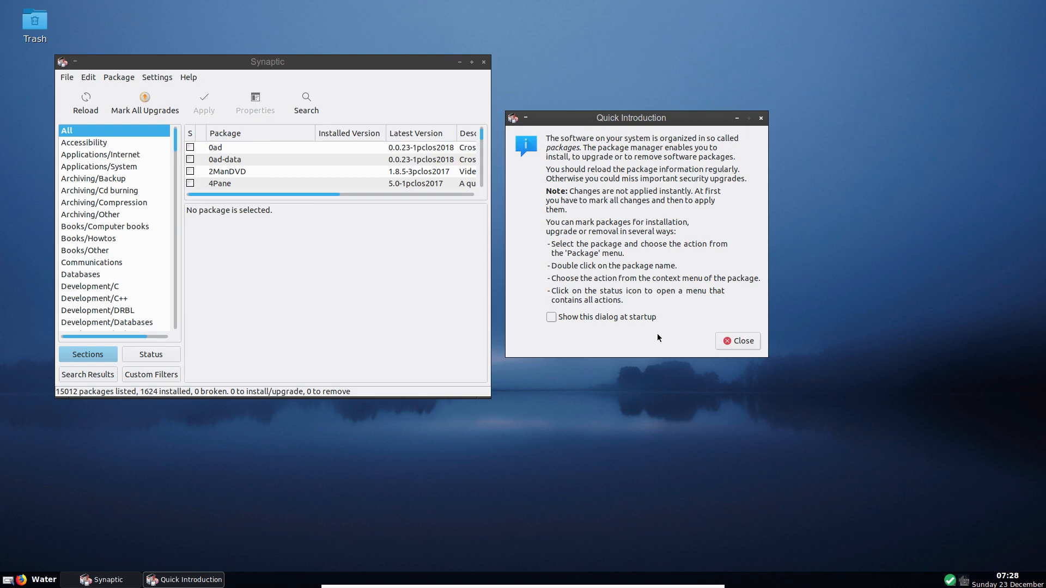
click(720, 344)
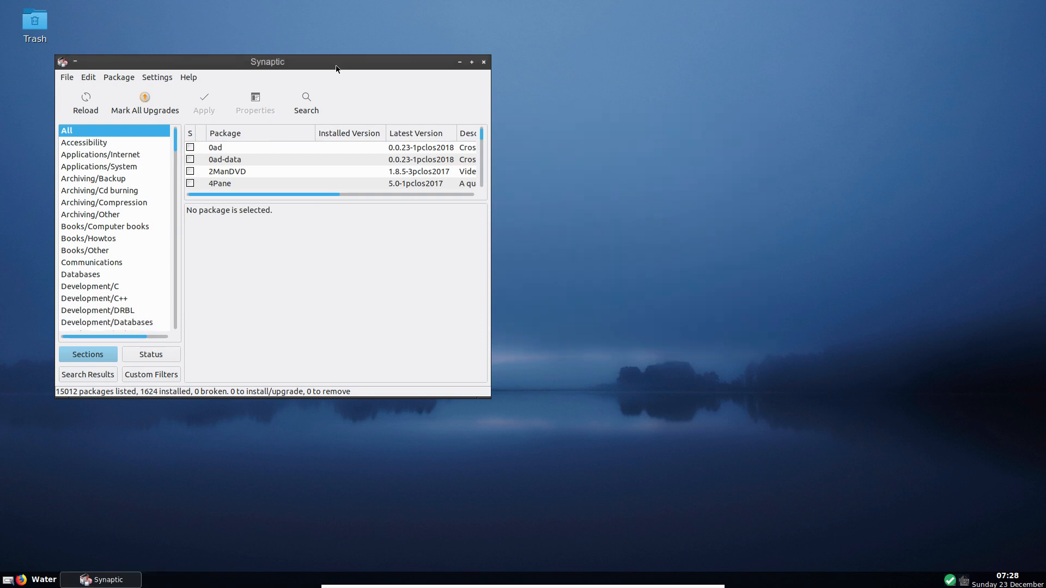
drag(326, 63, 501, 81)
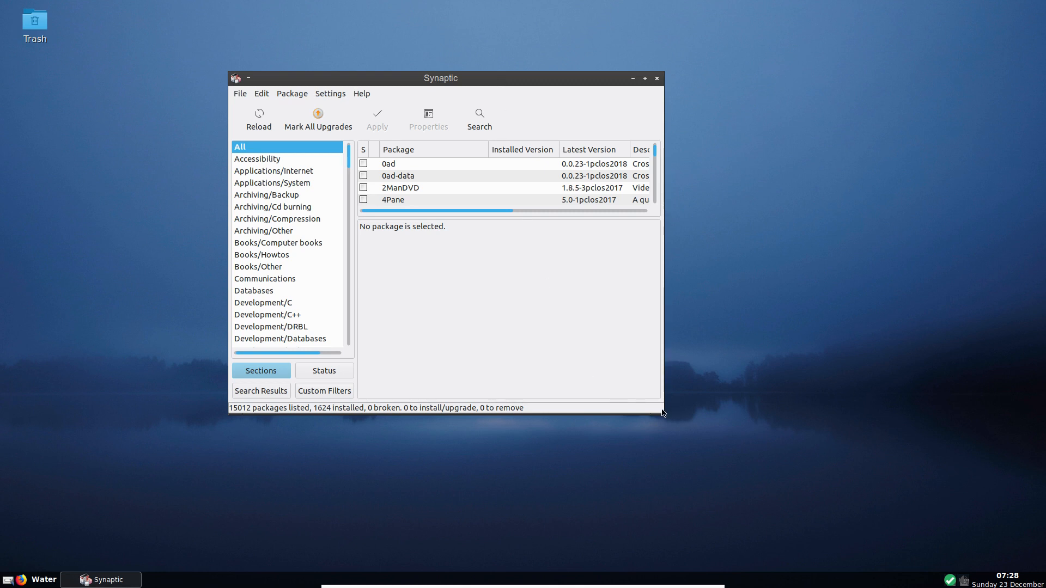
drag(663, 415, 852, 496)
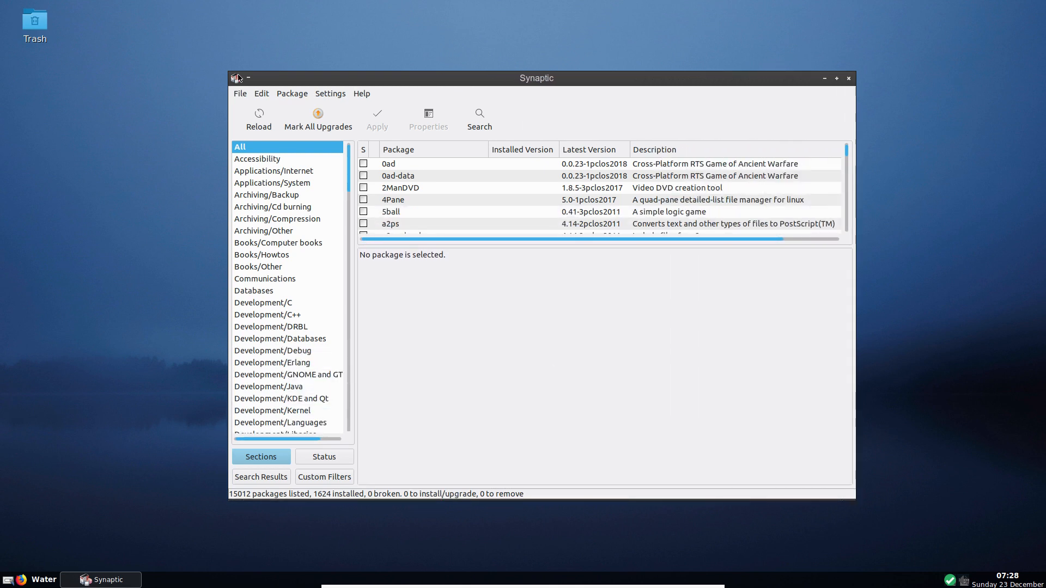
click(260, 123)
- Browse the 111 Installed (upgradable) packages by status, then list the 22 New in repository
click(312, 459)
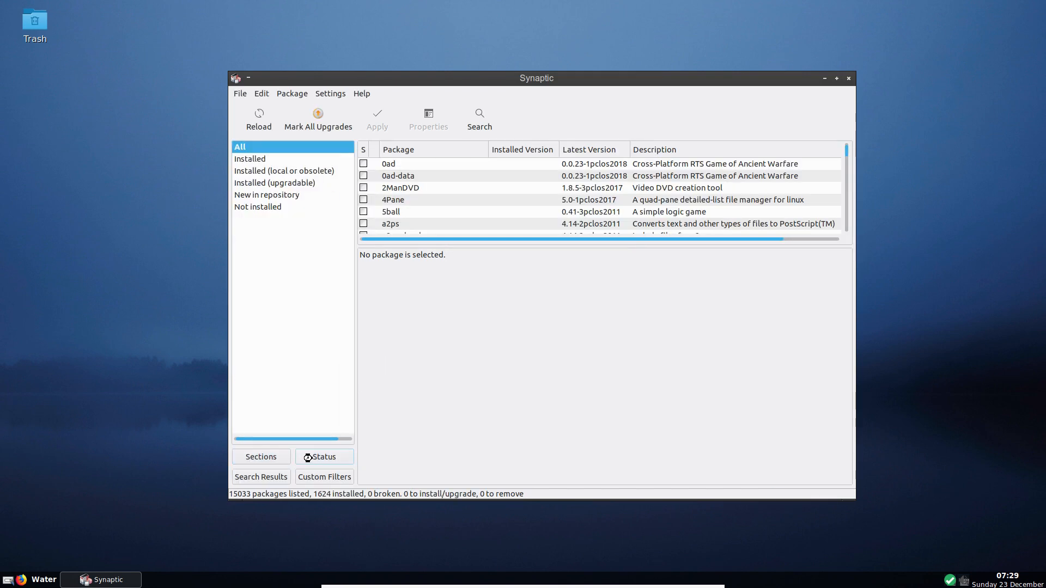
click(284, 184)
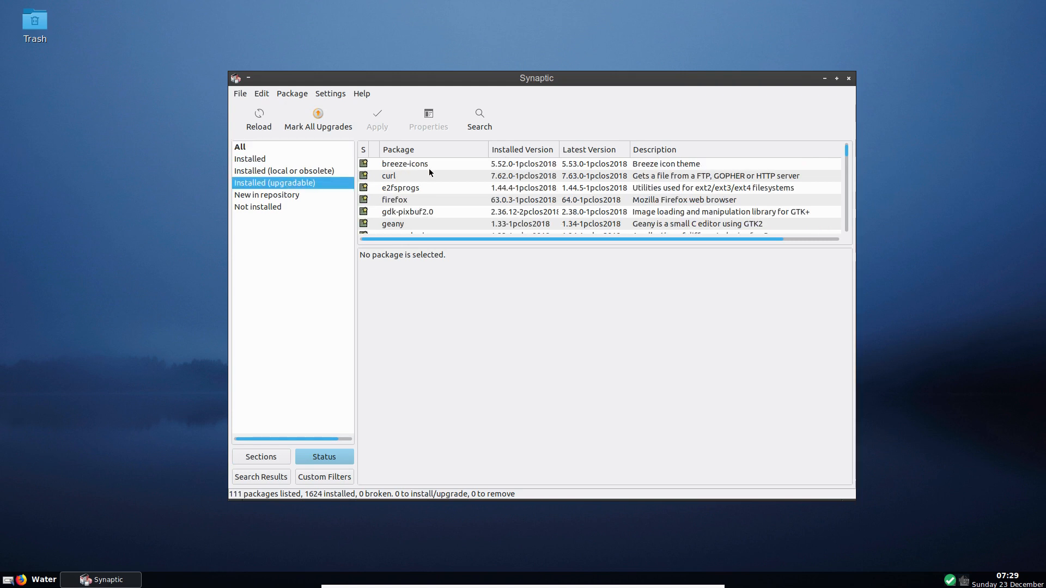
scroll(430, 169, down, 10)
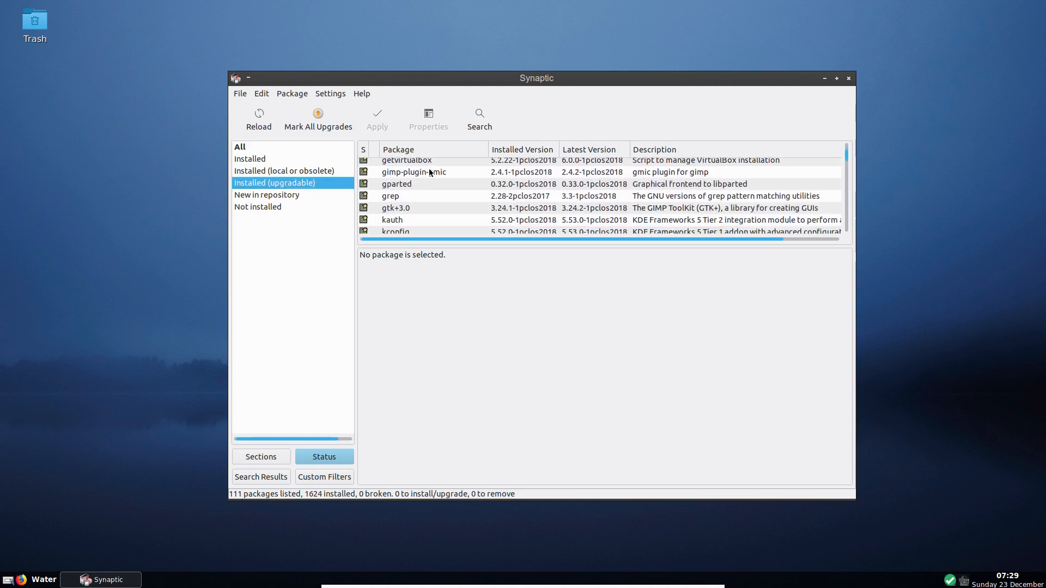
scroll(429, 171, down, 15)
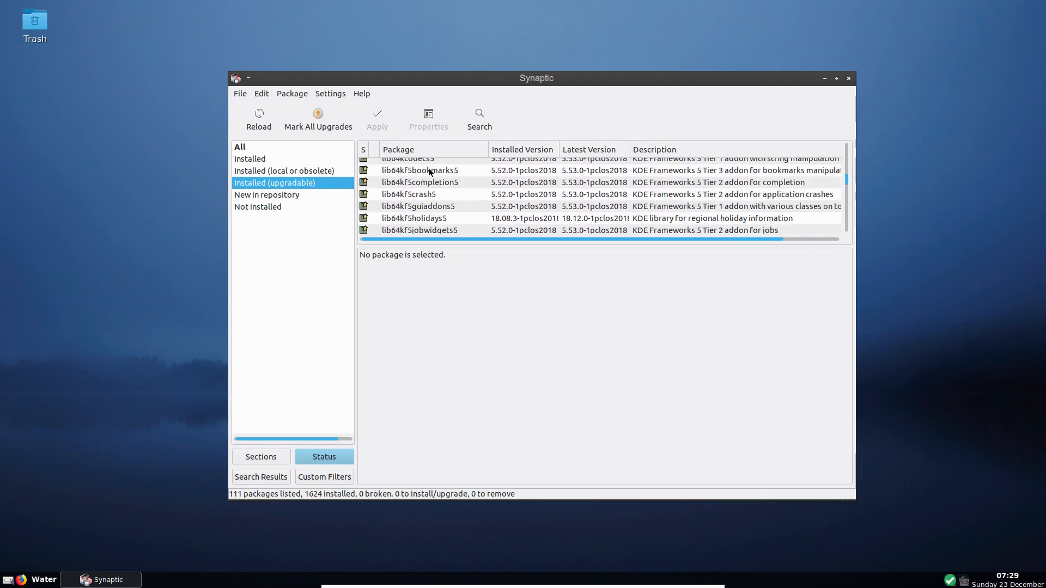
scroll(429, 172, down, 15)
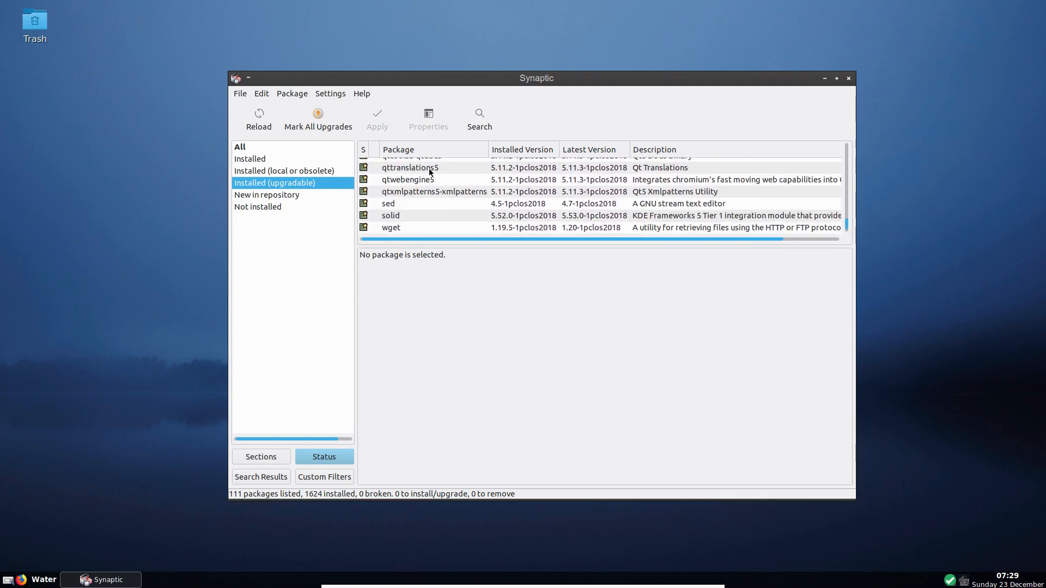
scroll(429, 172, up, 5)
click(265, 197)
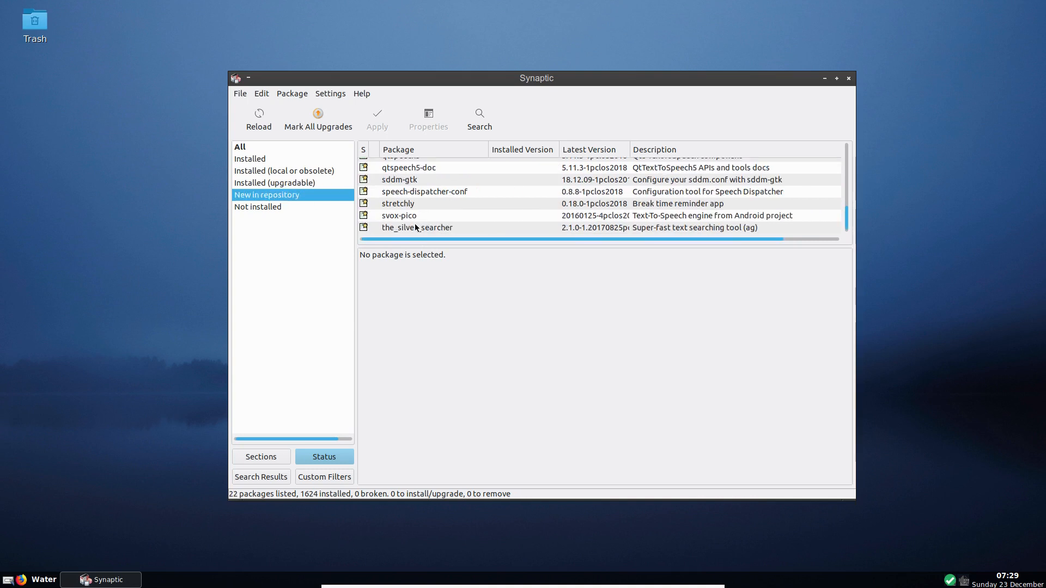
scroll(415, 227, up, 6)
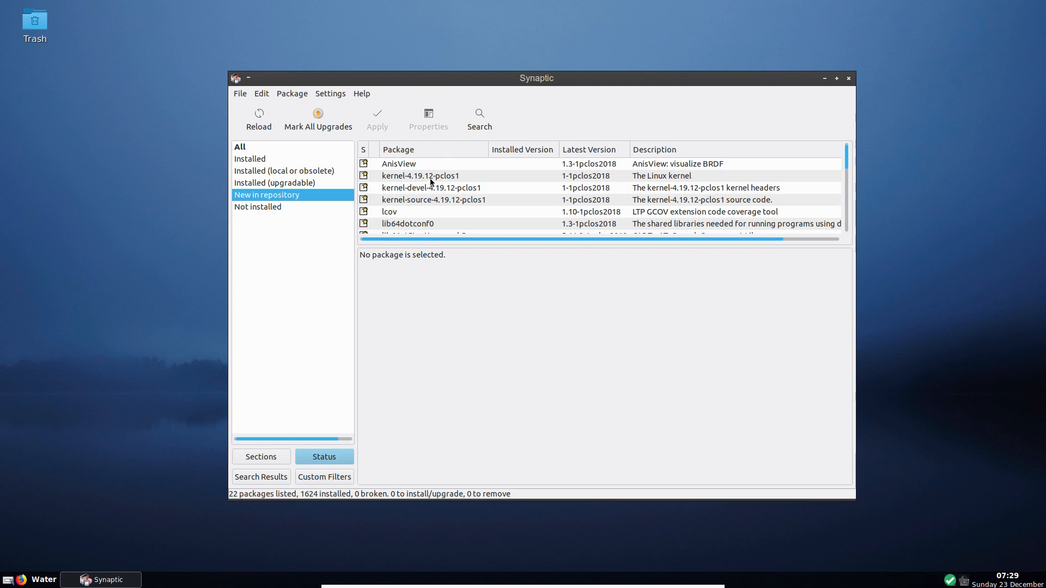
scroll(443, 199, down, 10)
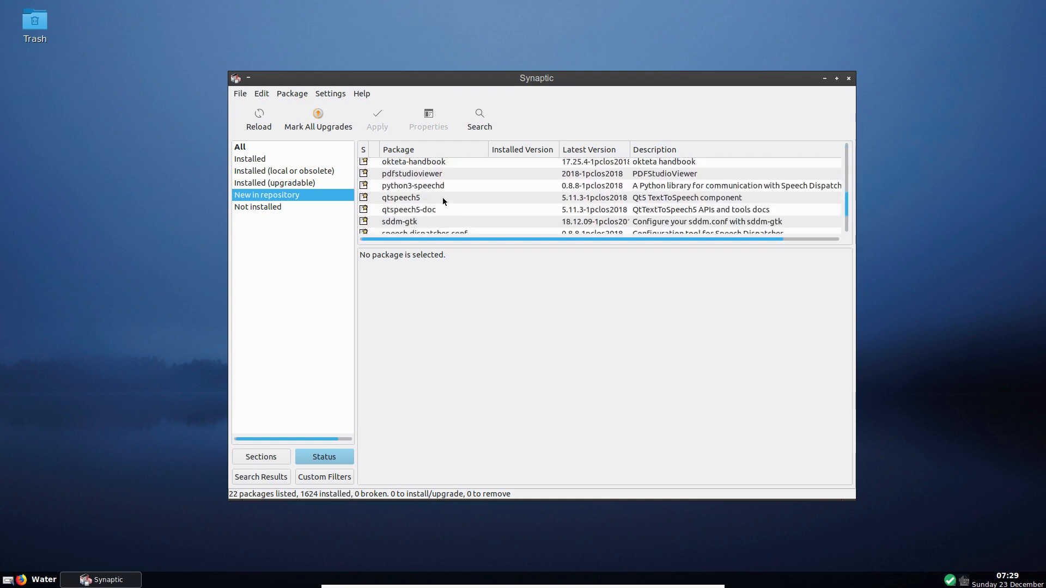
scroll(442, 197, down, 2)
scroll(442, 197, up, 4)
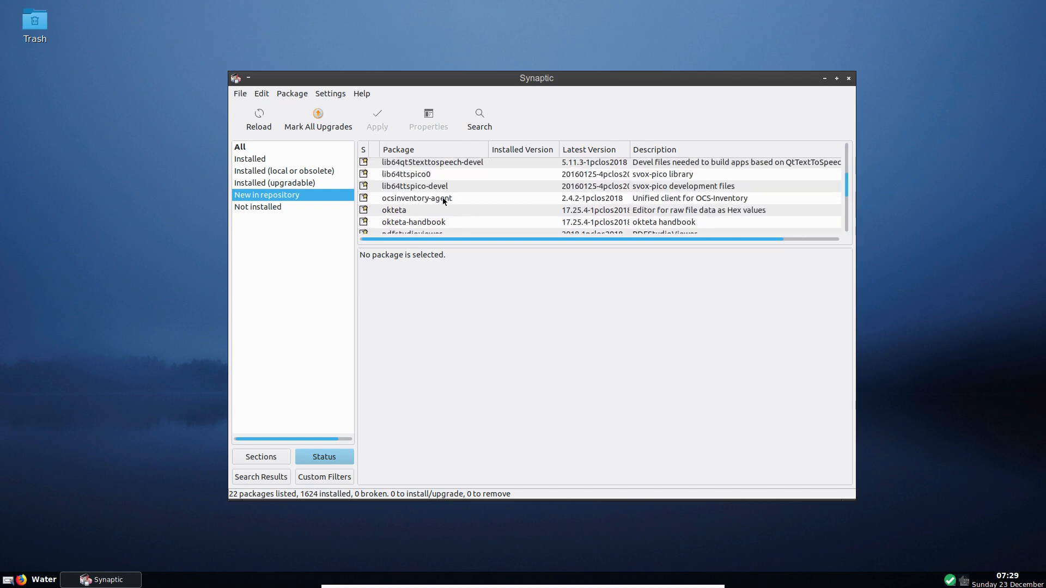
scroll(443, 197, up, 3)
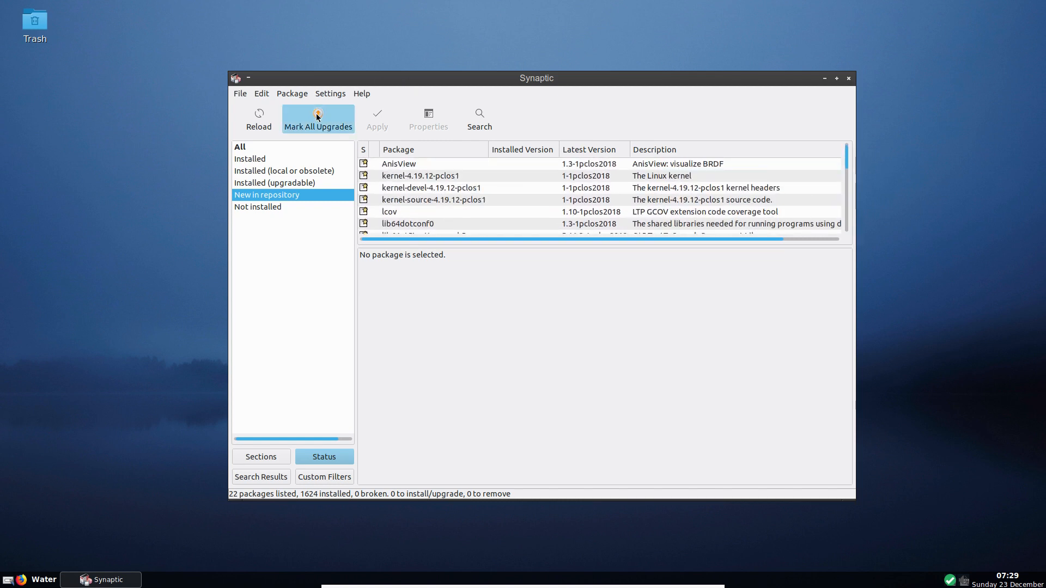
- Mark all upgrades with required changes and apply 111 upgrades plus 2 new installs
click(317, 117)
click(628, 372)
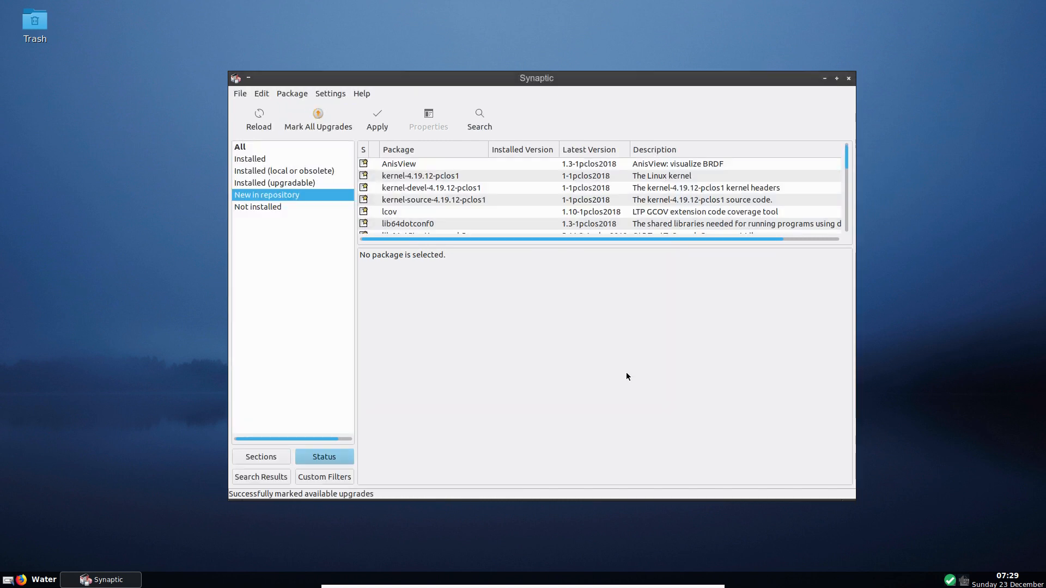
click(374, 120)
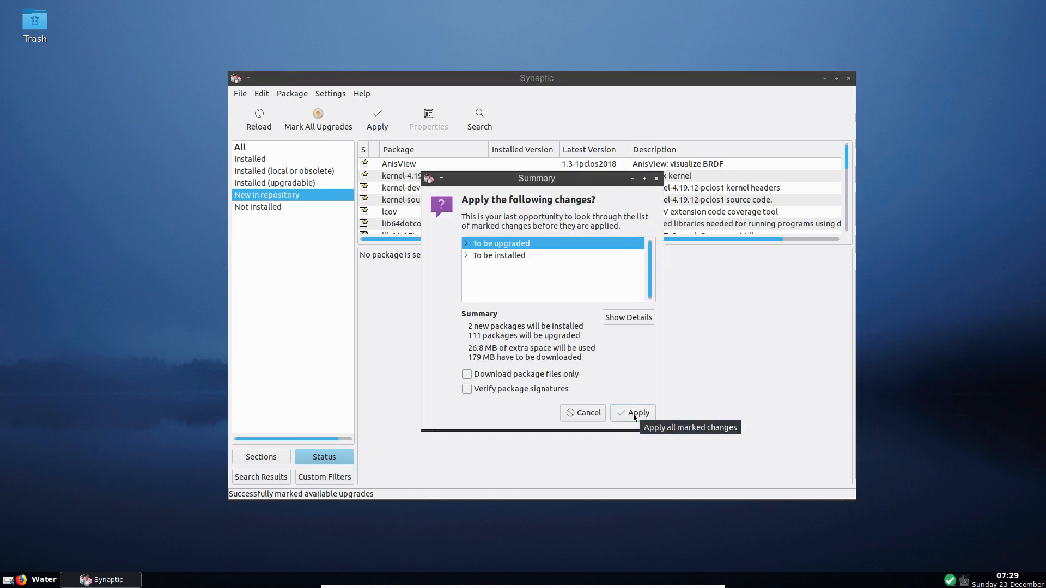
click(465, 256)
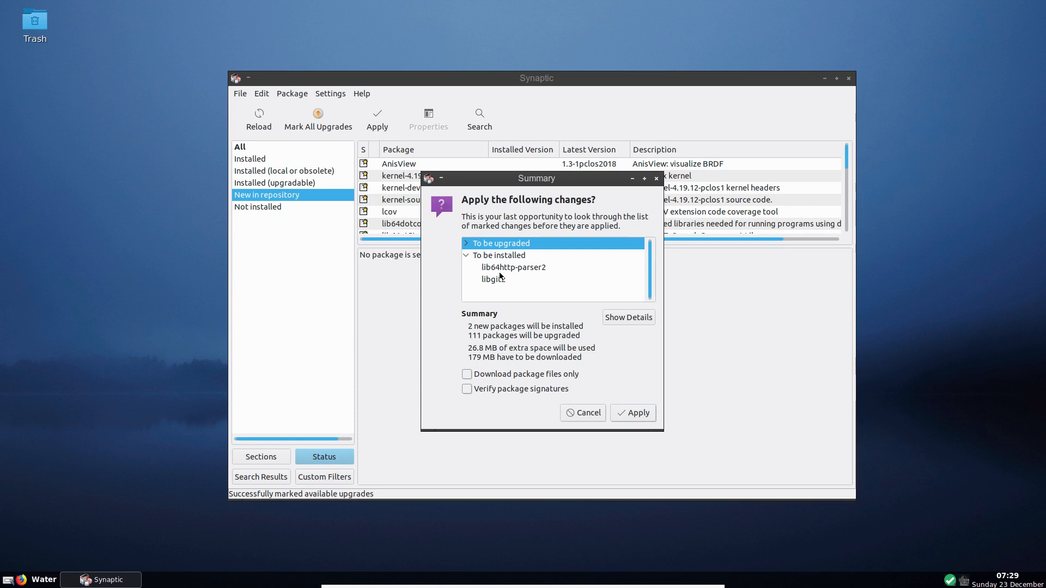
click(638, 413)
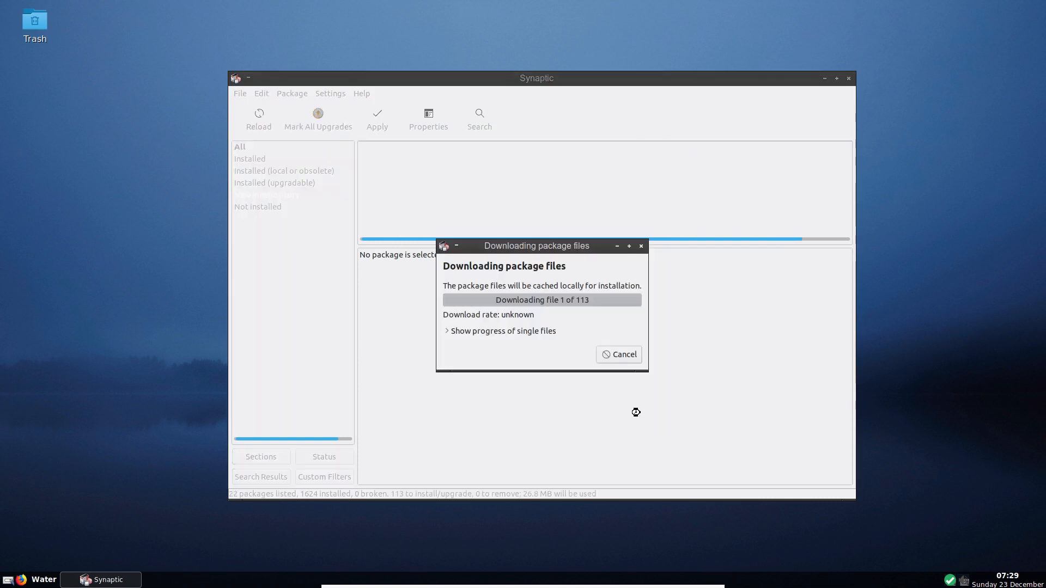
- Show per-file progress, exit full-screen, and wait until all 113 packages are installed
click(448, 331)
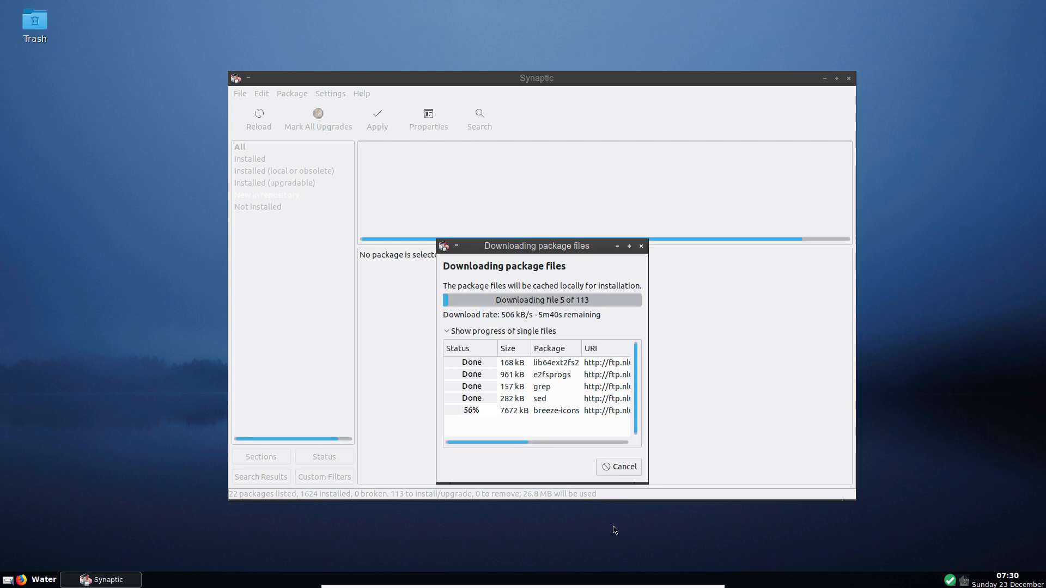
key(ctrl+f)
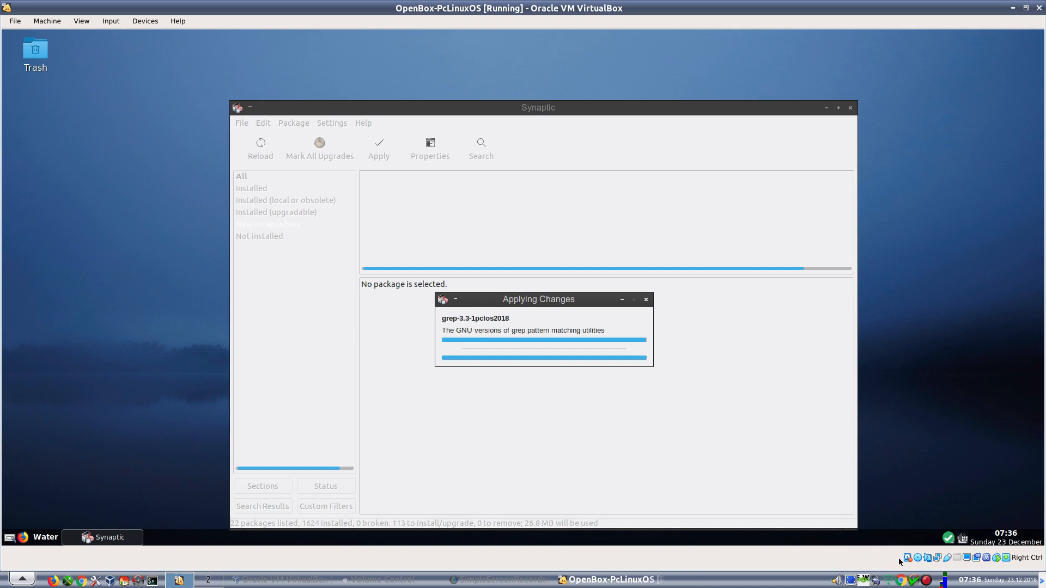
mouse_move(907, 557)
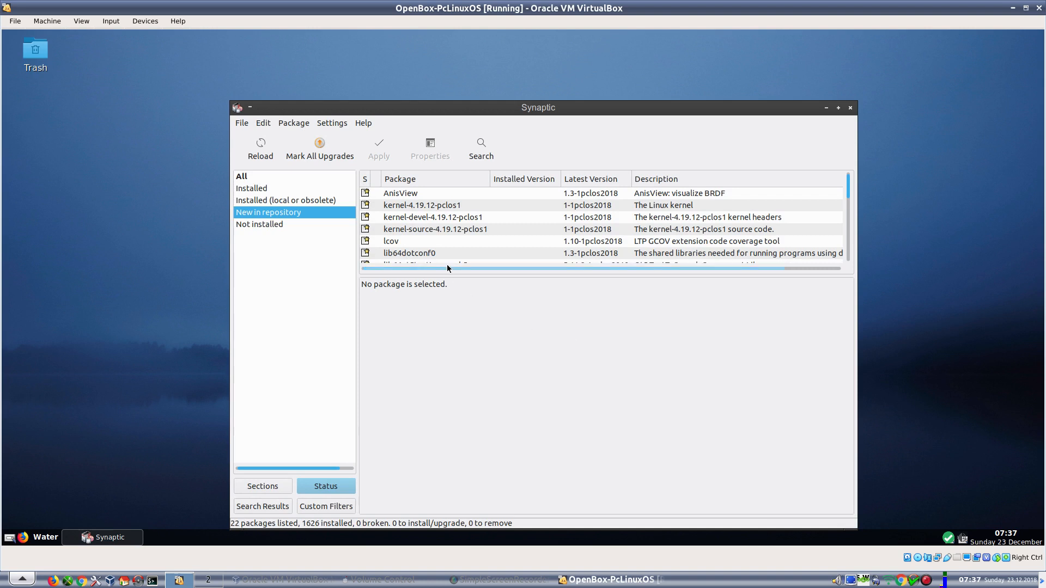
- Mark kernel-4.19.12-pclos1 plus kernel-devel for installation and open the 46.1 MB changes summary
click(365, 204)
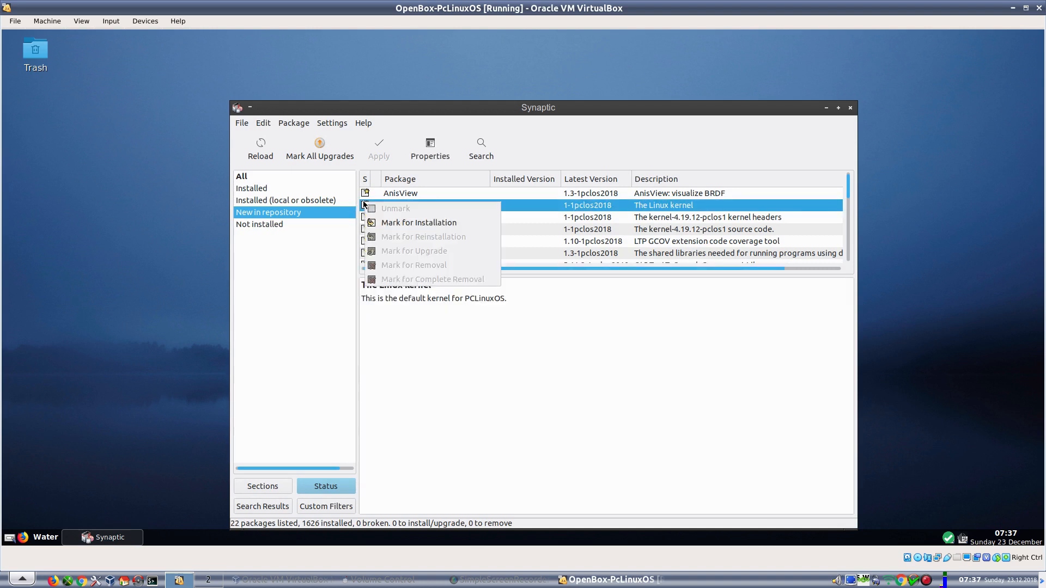
click(404, 220)
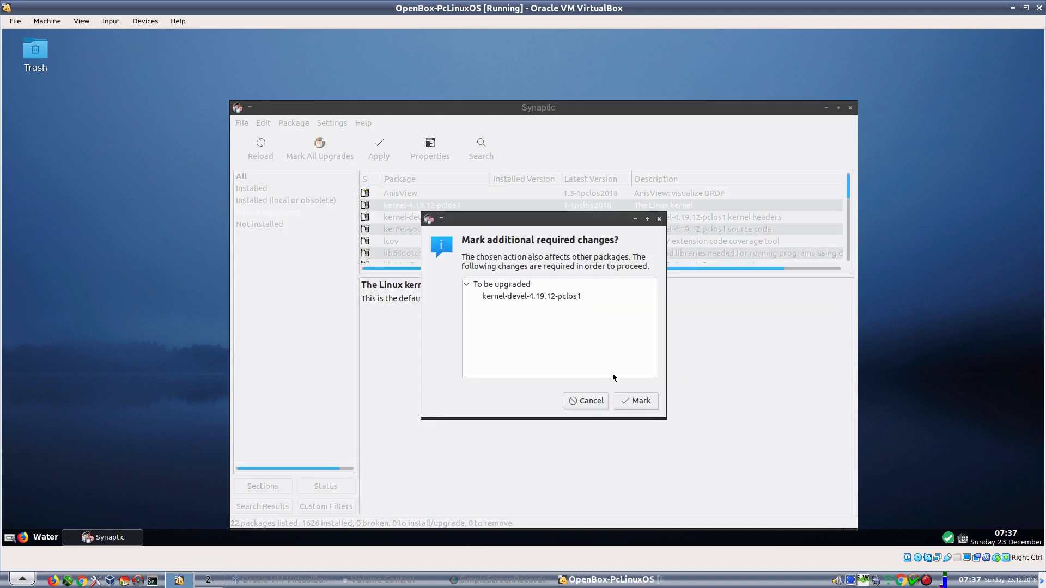
click(627, 401)
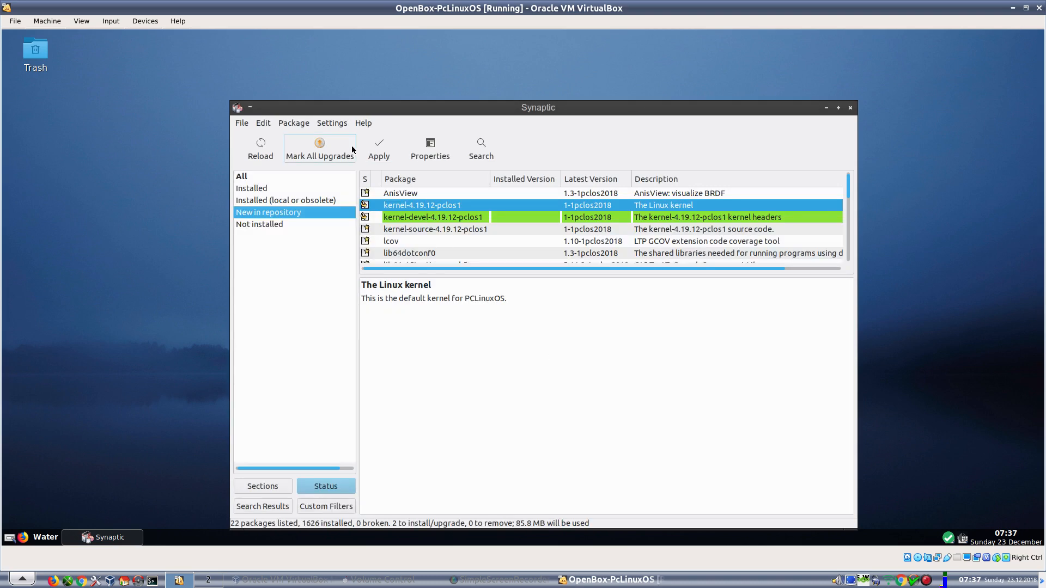
click(379, 150)
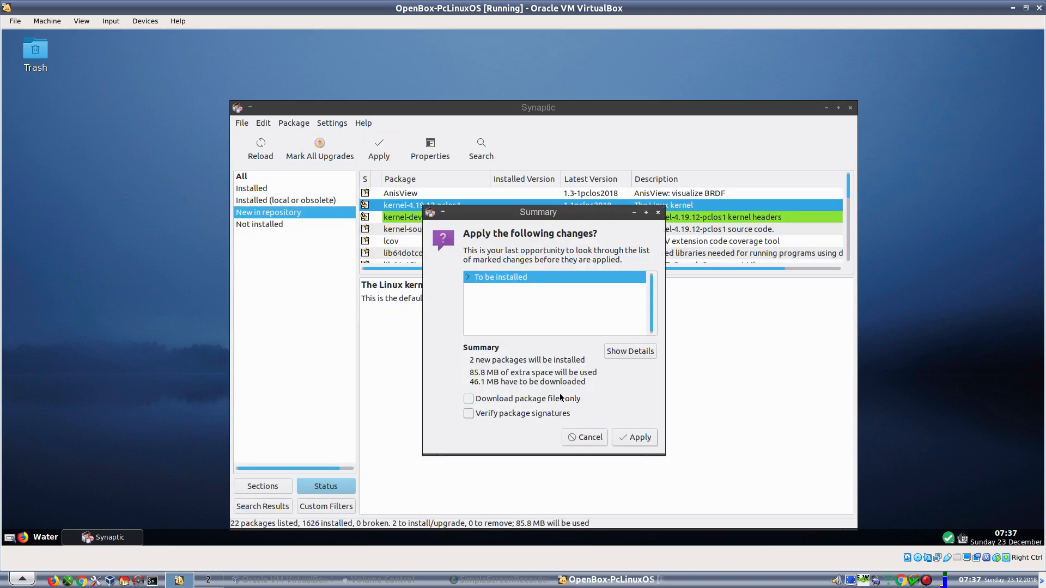
- Apply the two 4.19.12 kernel package installs, showing per-file progress until GRUB is regenerated
click(630, 437)
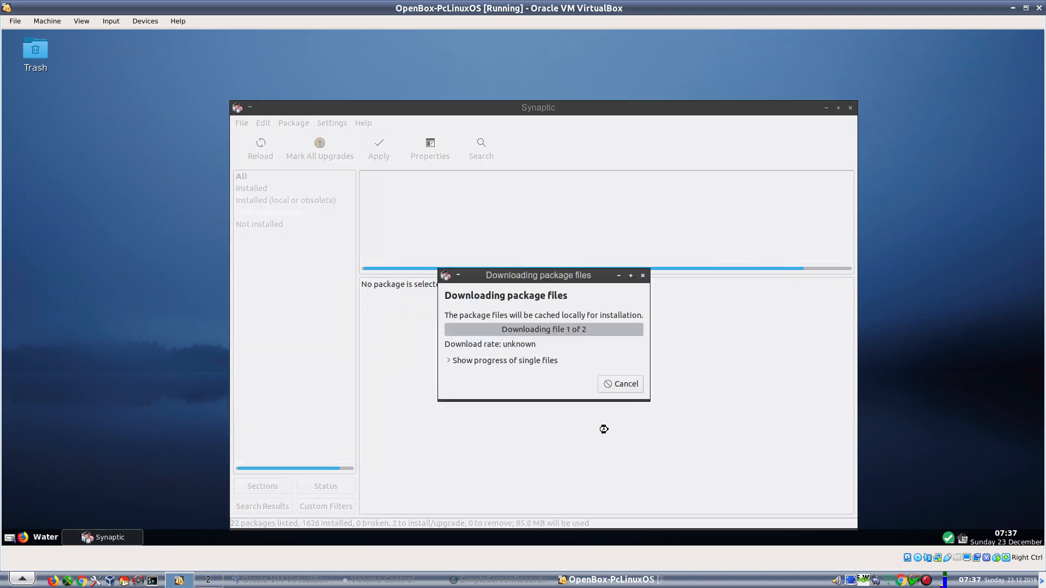
click(449, 359)
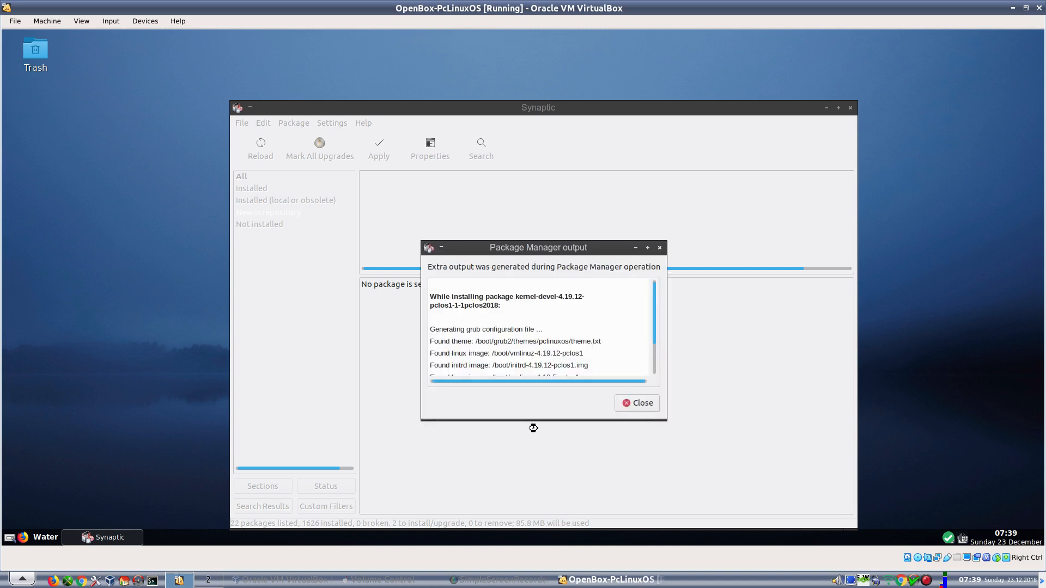
- Close the installation output report, then close the Synaptic window
scroll(570, 318, down, 2)
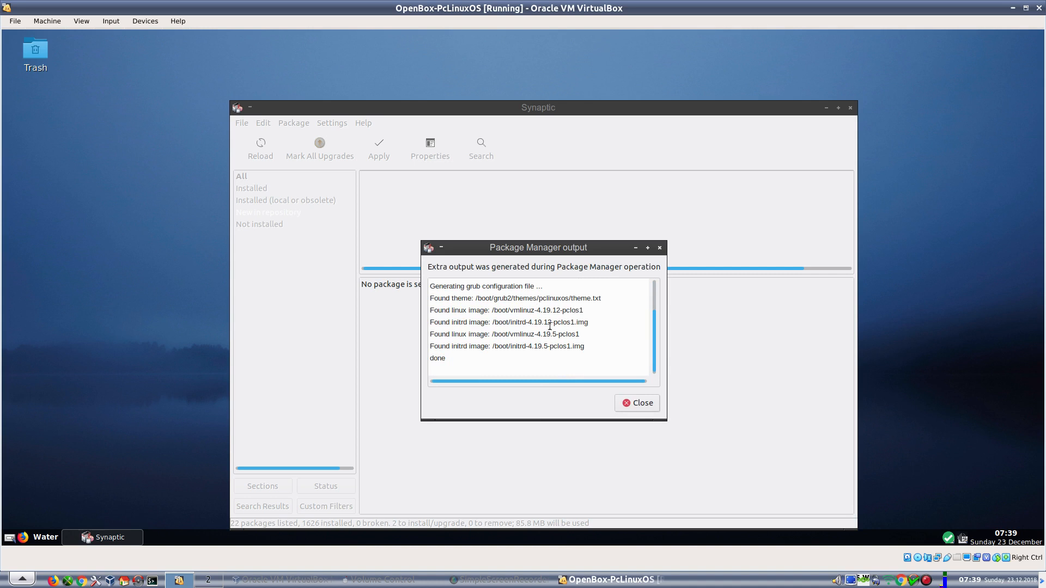
click(625, 404)
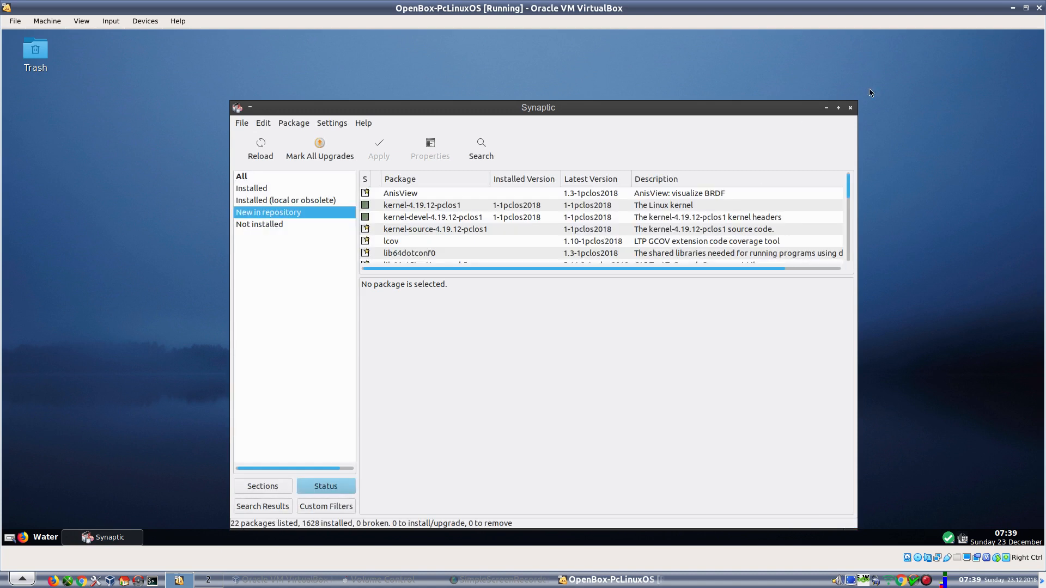
click(850, 108)
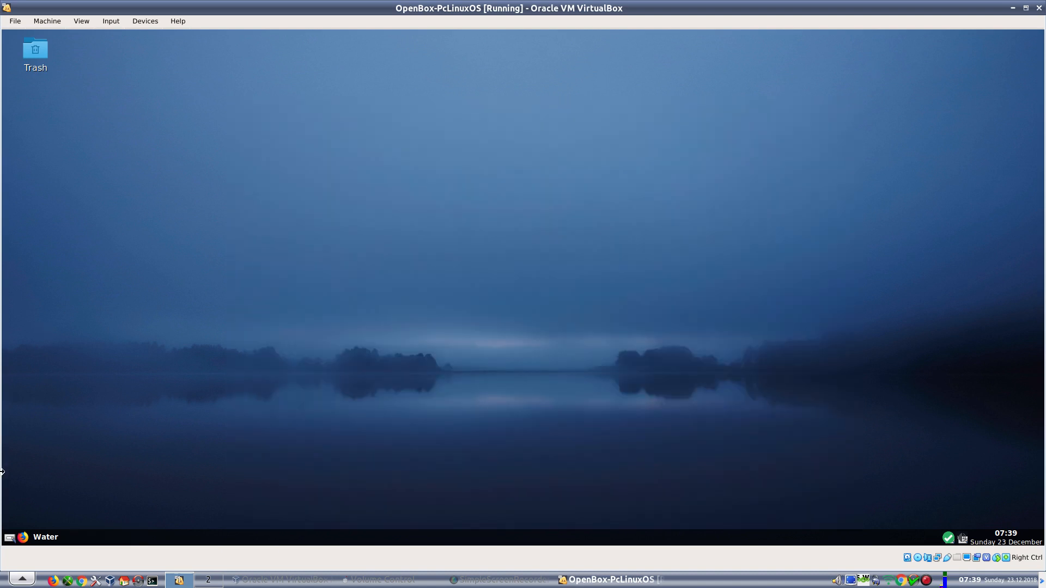
- Choose Reboot from the OpenBox desktop root menu to restart the PCLinuxOS guest
right_click(413, 166)
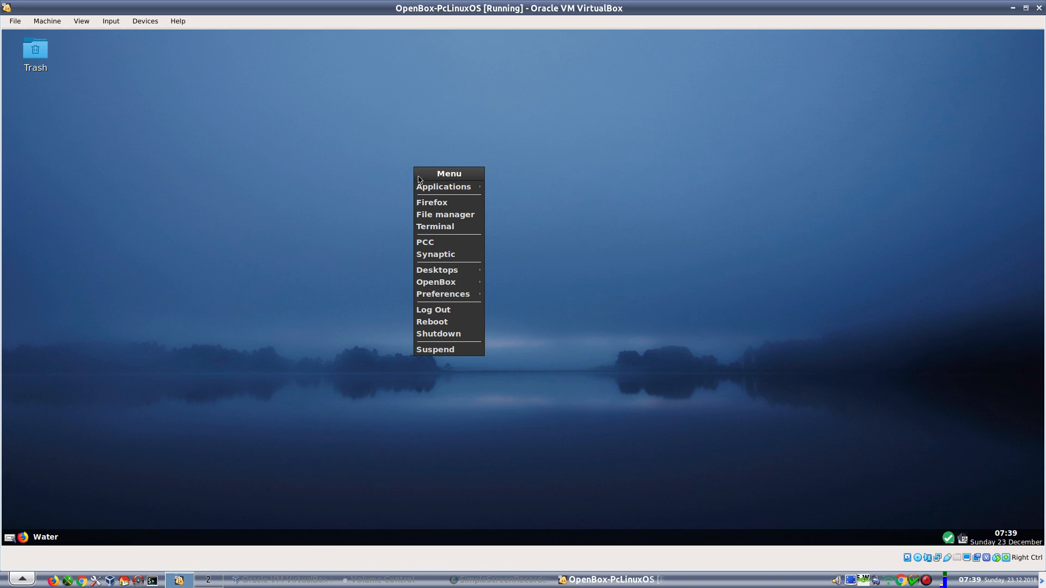
click(436, 328)
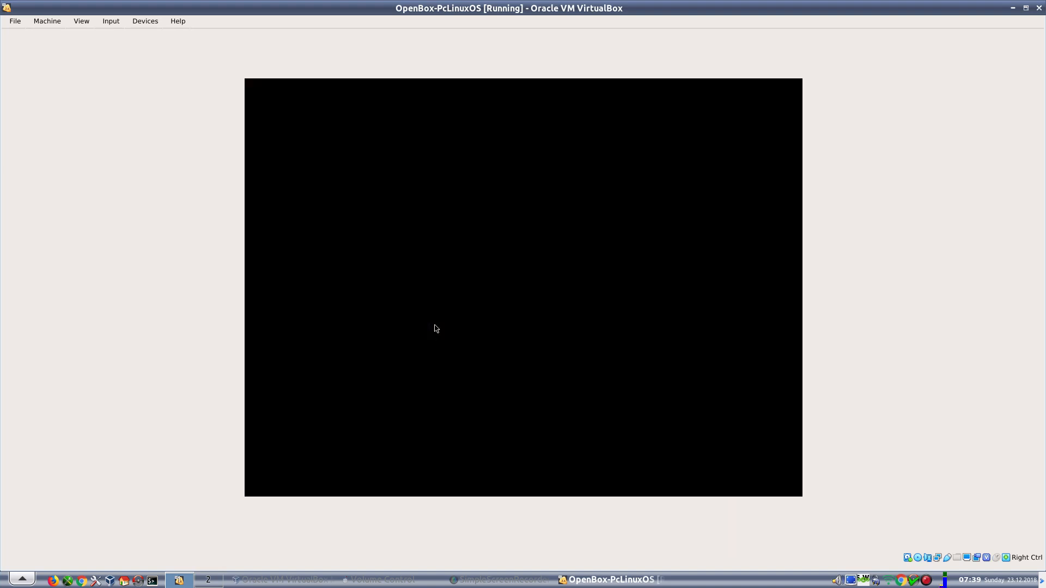
- Select the PCLinuxOS (4.19.12-pclos1) 2018 entry in the GRUB menu and boot it
key(Up)
key(Up)
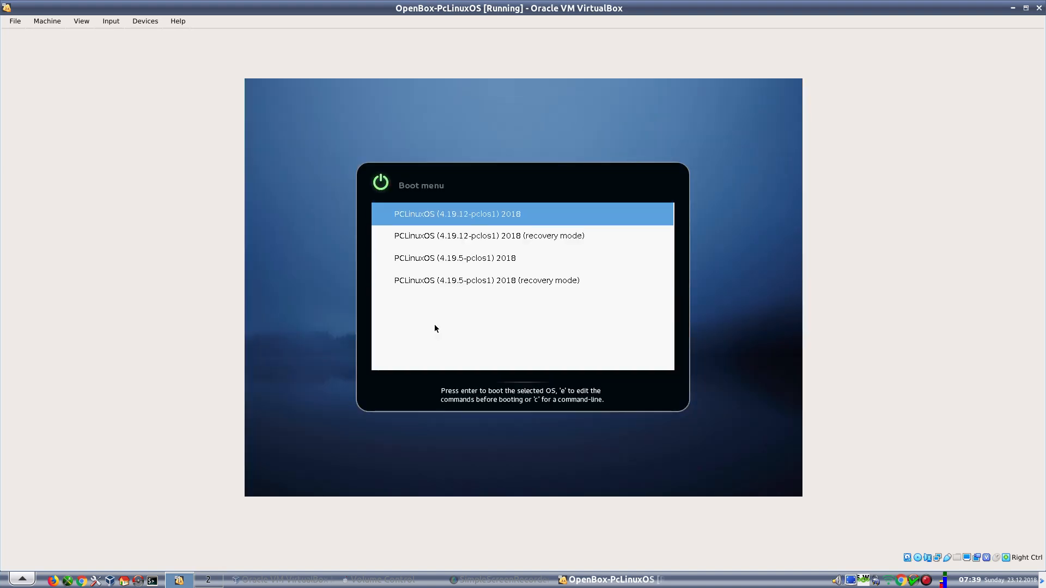
key(Return)
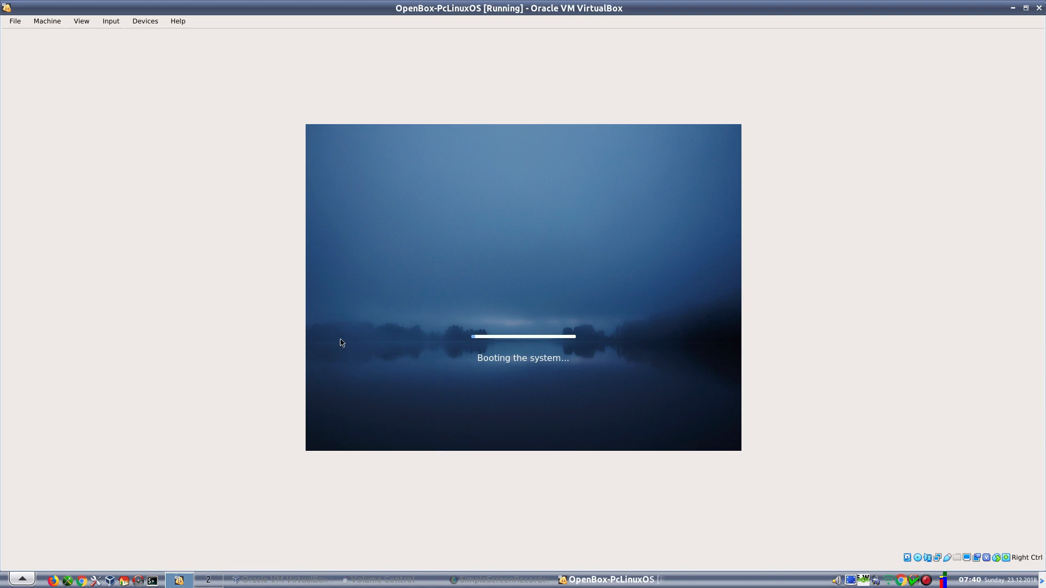
- Reset the OpenBox-PcLinuxOS virtual machine via Machine > Reset and confirm the reset
click(15, 24)
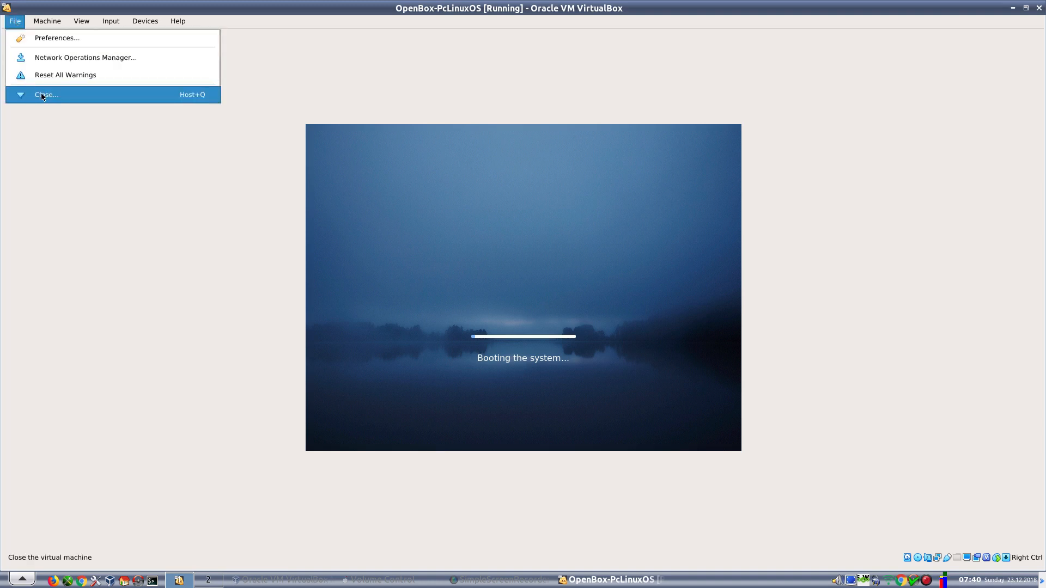
mouse_move(52, 22)
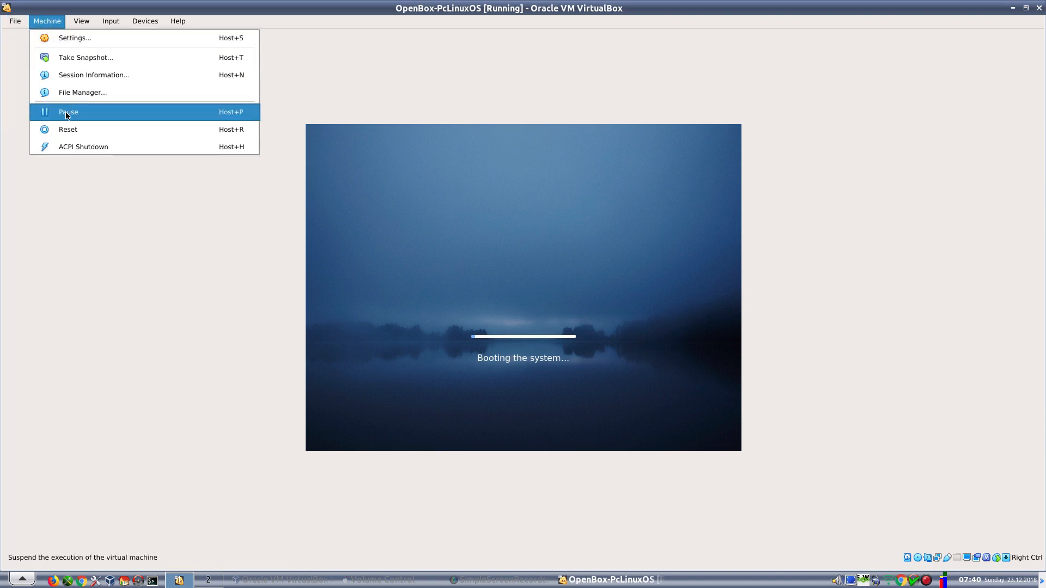
click(68, 131)
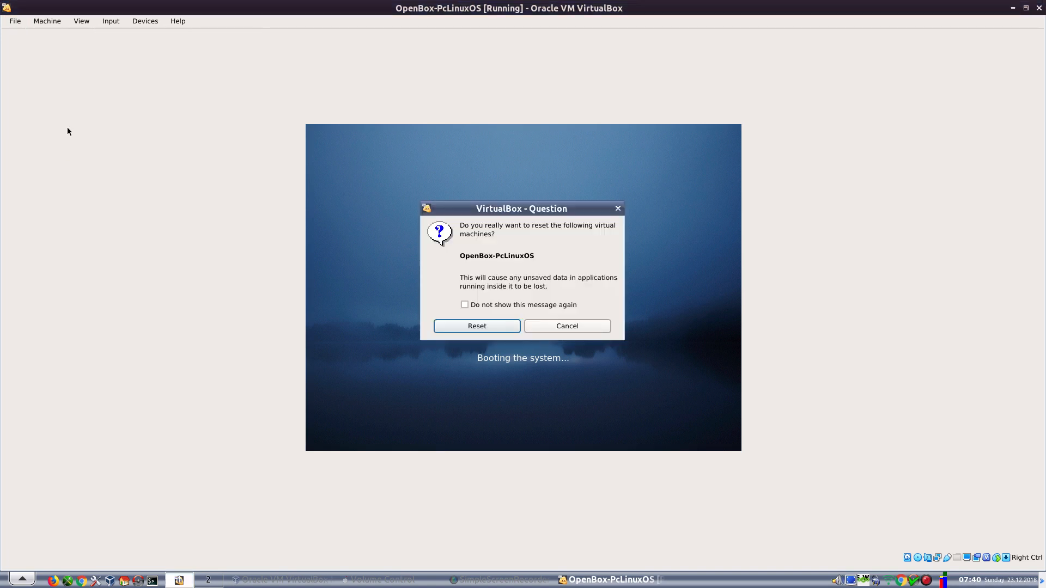
click(502, 327)
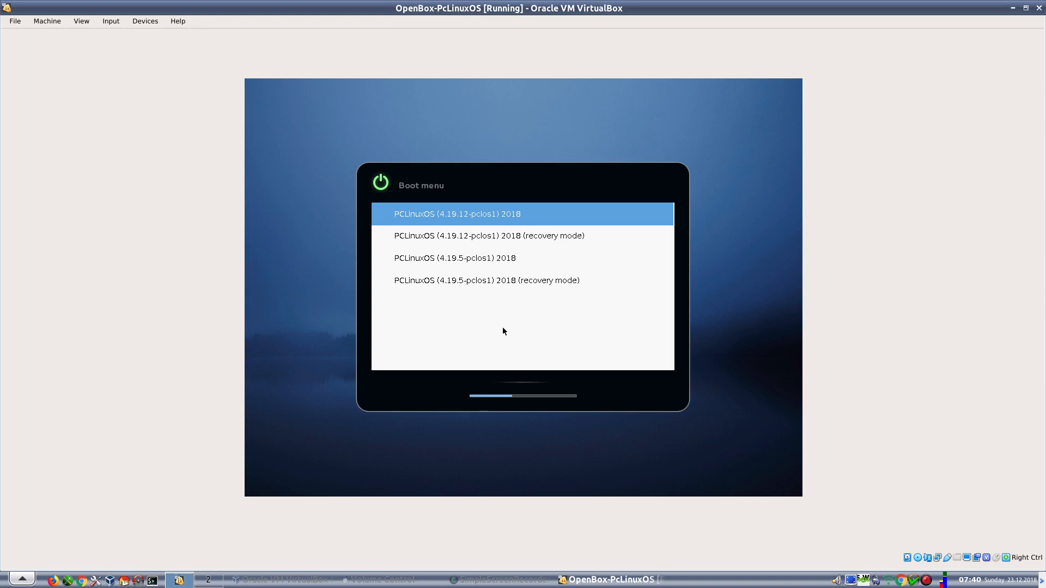
- Boot the highlighted PCLinuxOS (4.19.12-pclos1) 2018 entry immediately with Enter
key(Return)
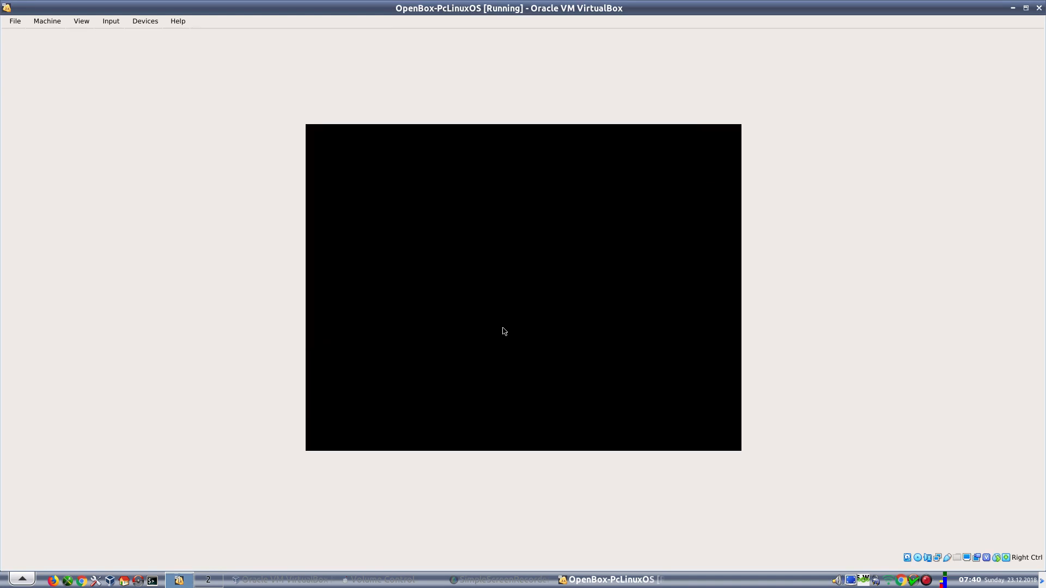
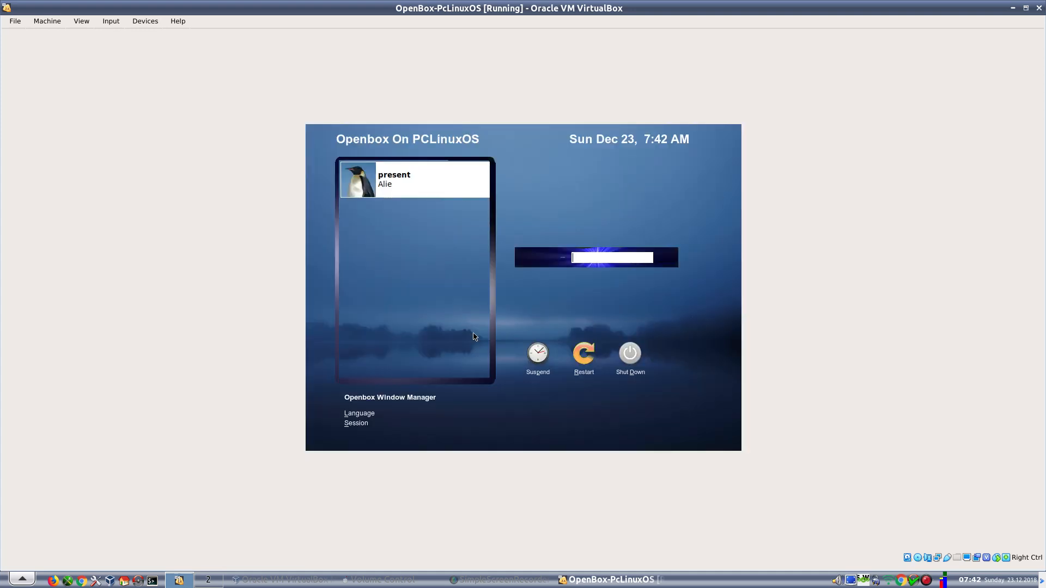
- Select the user account on the KDM login screen and log in to Openbox
click(383, 190)
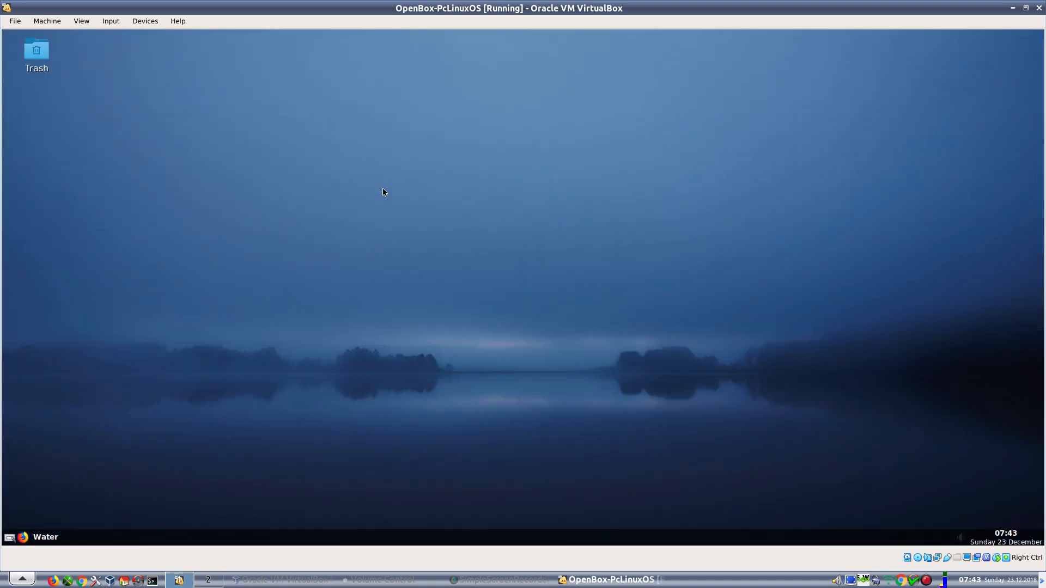
- Launch Firefox from Applications > Internet and open the Network Center from the tray
right_click(404, 119)
mouse_move(425, 140)
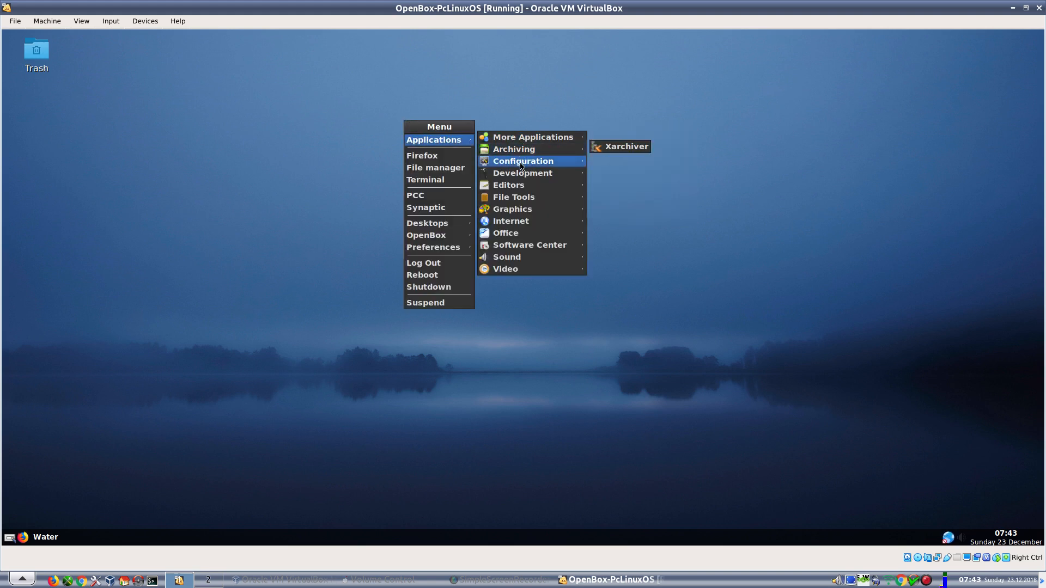
mouse_move(520, 199)
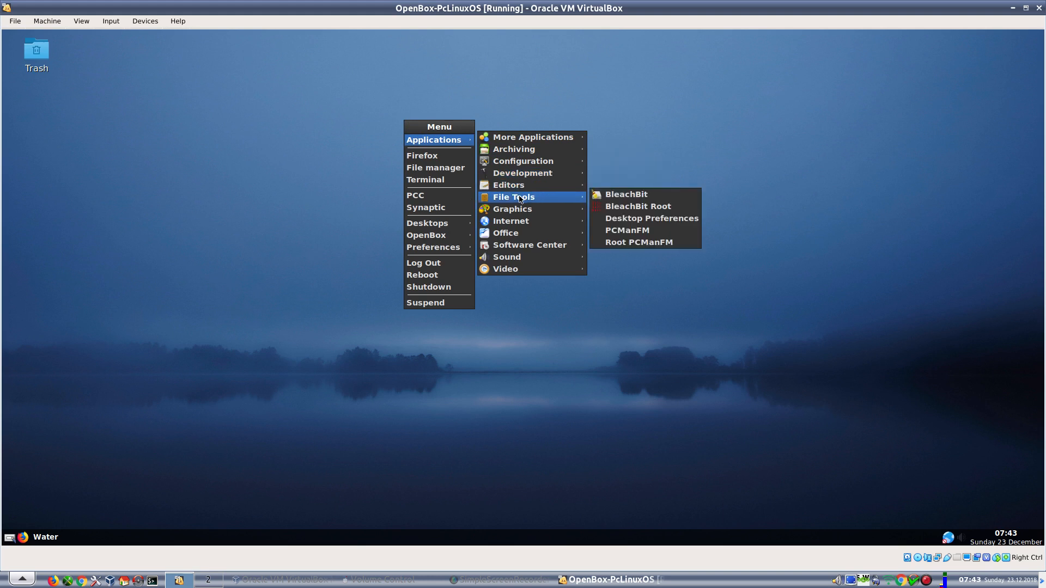
mouse_move(521, 224)
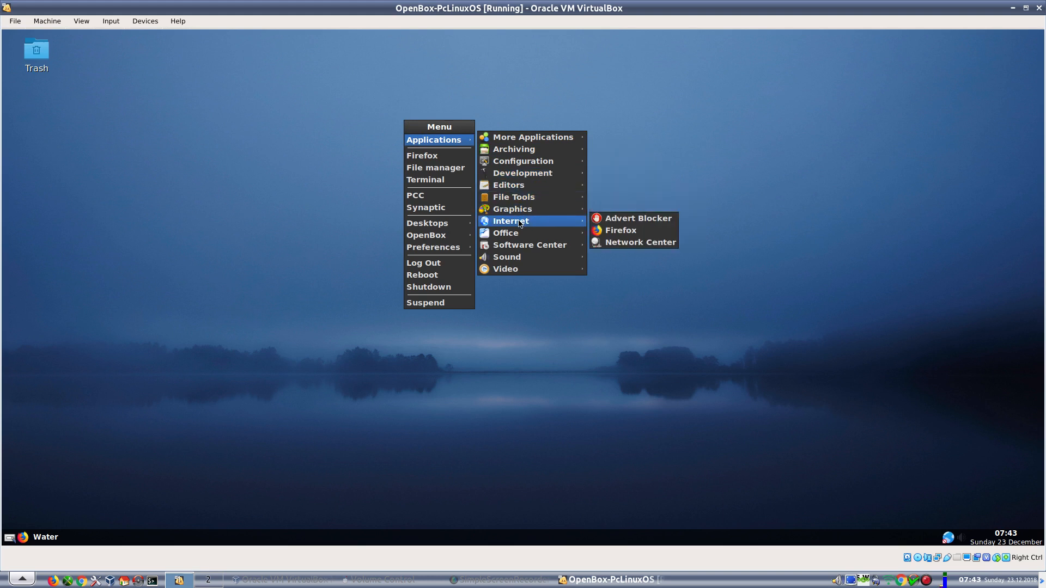
click(648, 231)
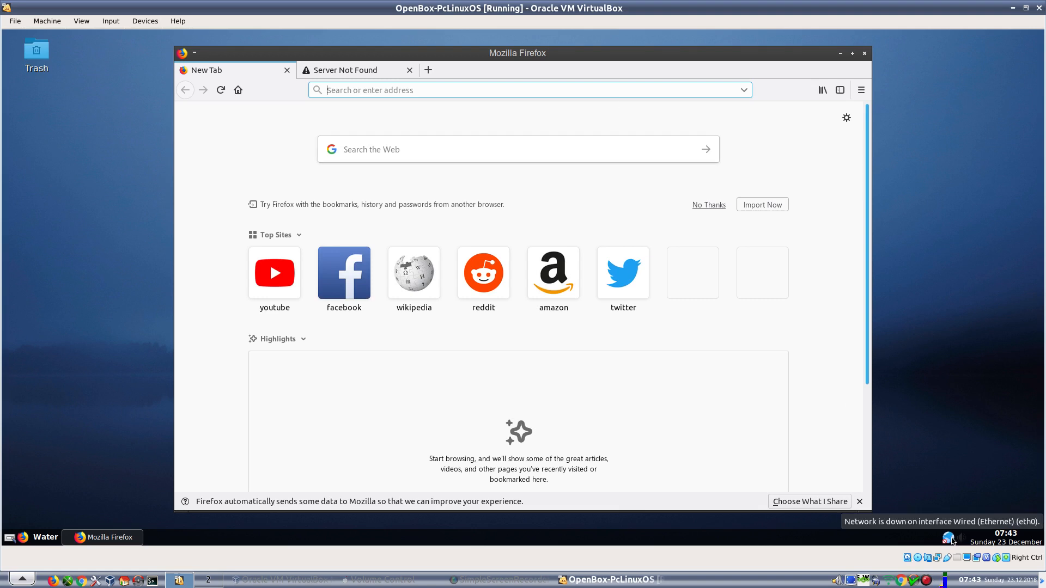
click(951, 540)
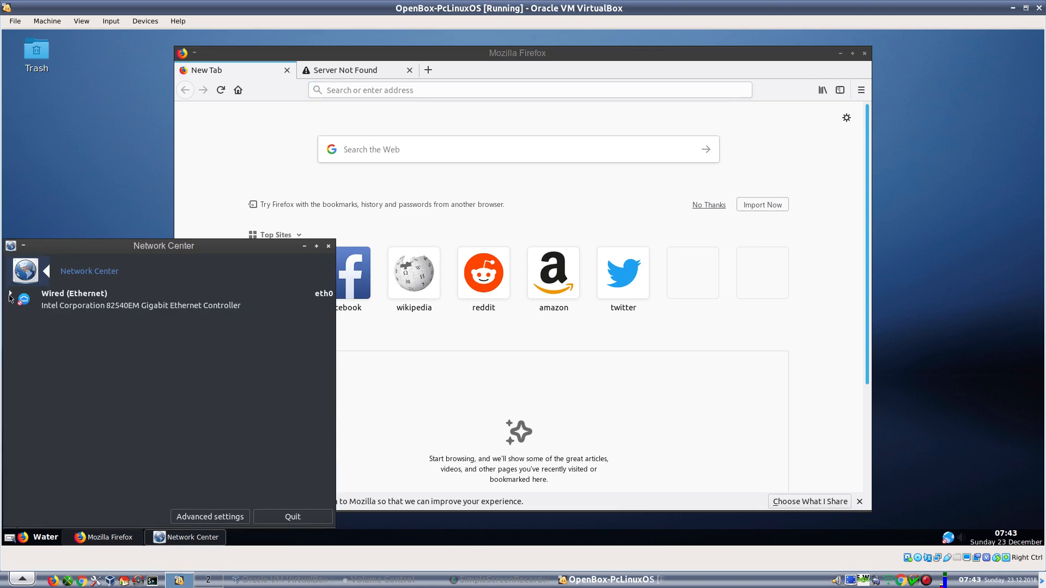
- Expand Wired (Ethernet) and try connecting eth0, retrying the Mozilla page in Firefox
click(12, 297)
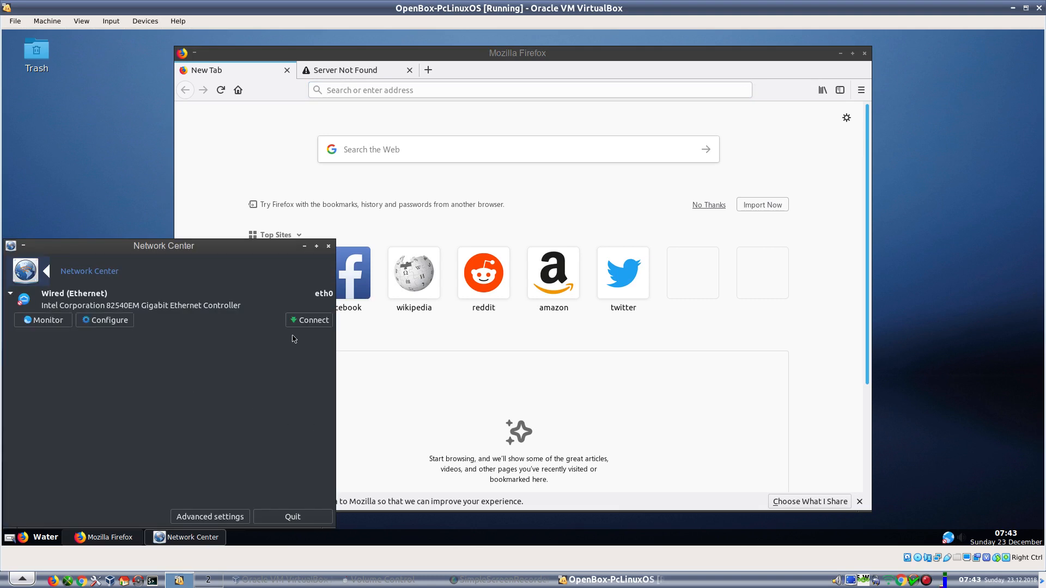
click(308, 319)
click(358, 73)
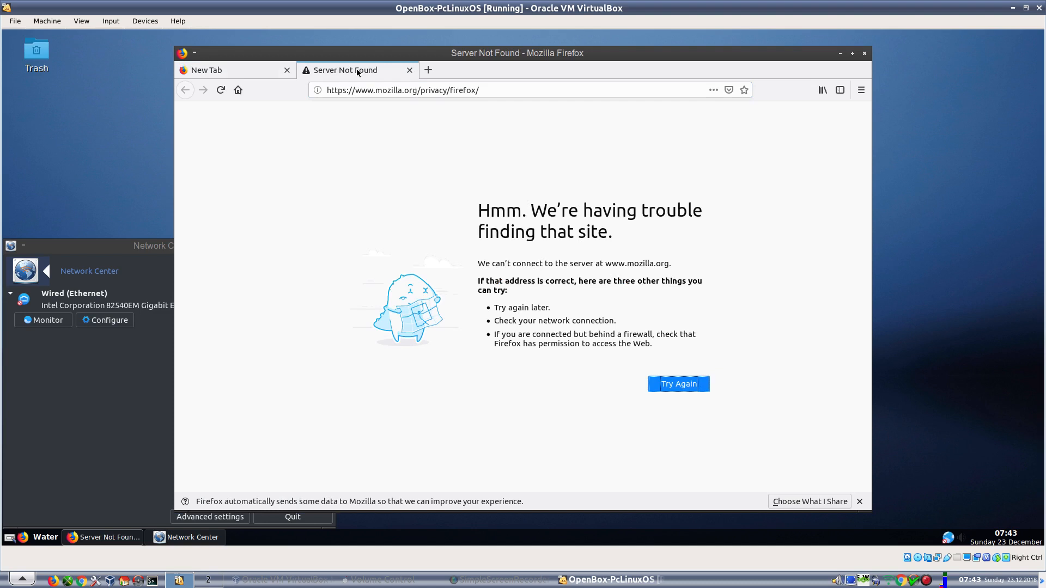
click(666, 390)
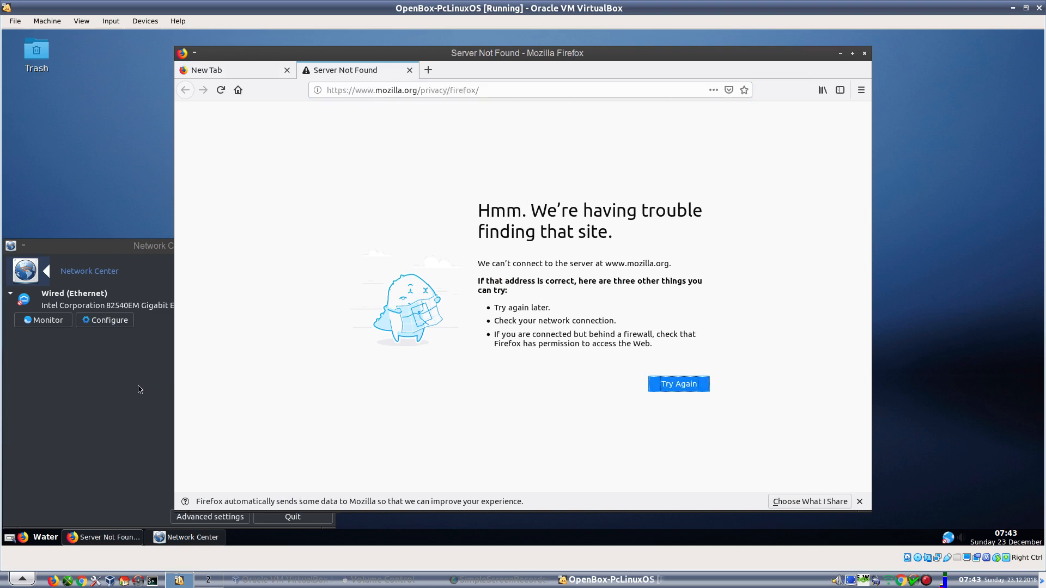
click(121, 390)
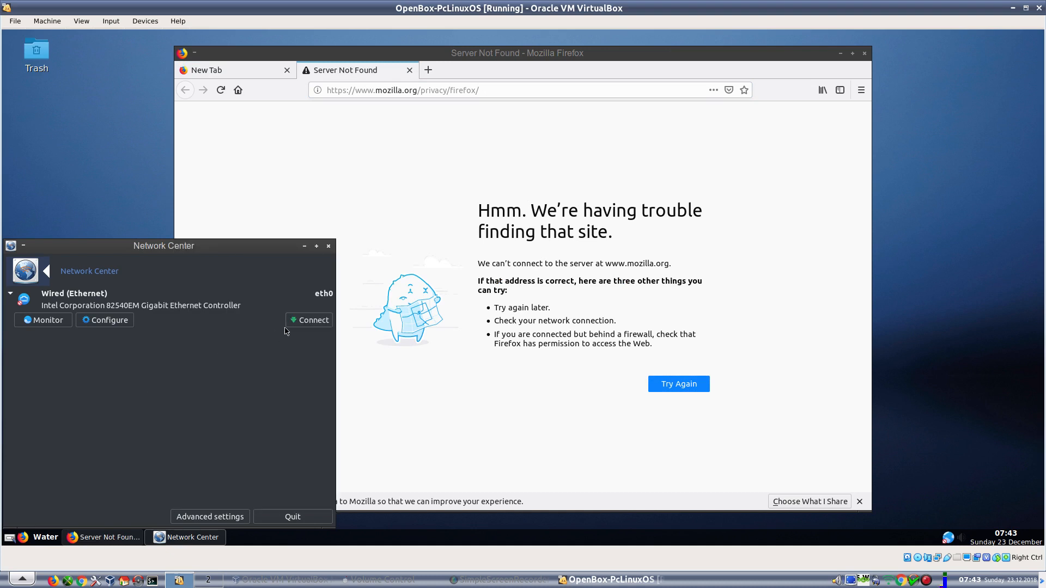
click(306, 324)
- Keep eth0 on automatic DHCP settings and open its traffic monitor
click(105, 320)
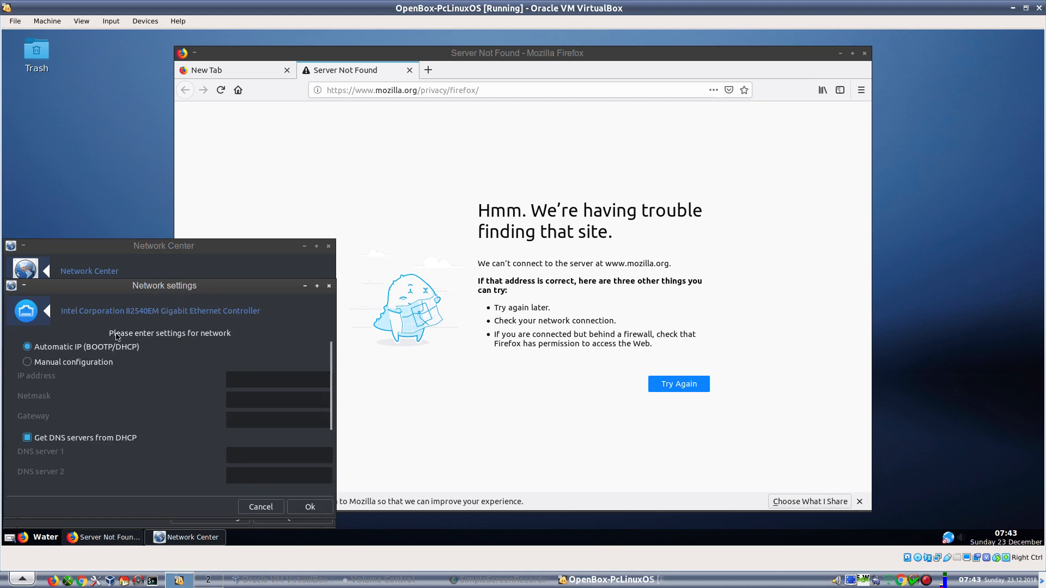
click(301, 509)
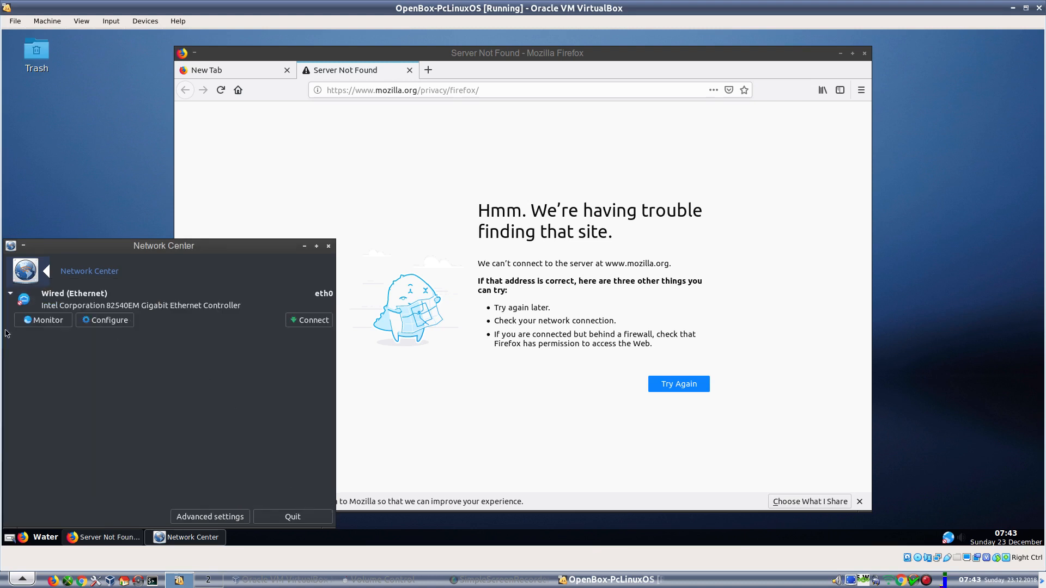
click(37, 323)
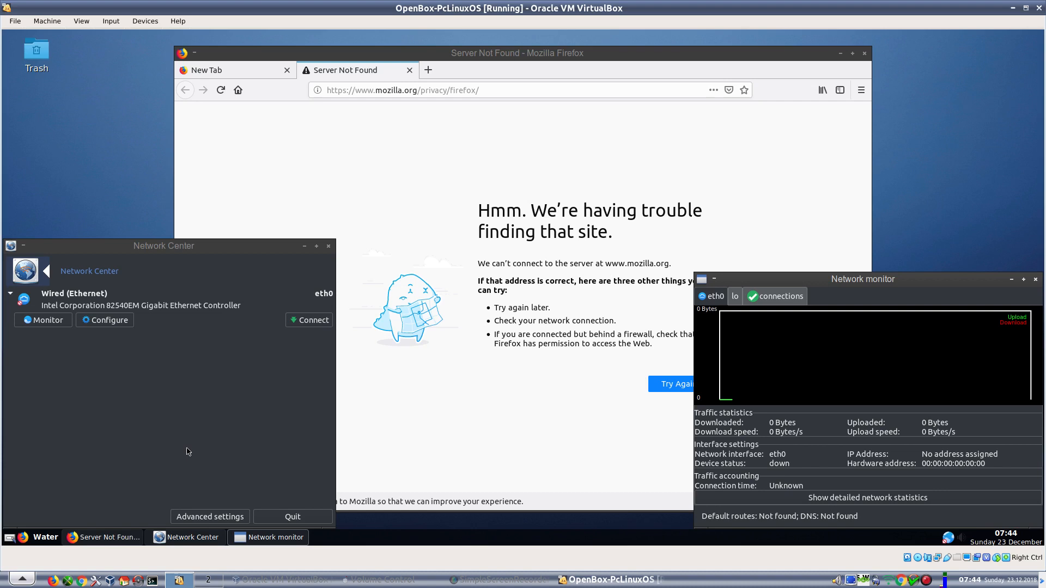
- Retry connecting eth0, close the Network Center, and keep Firefox's two tabs open
click(309, 317)
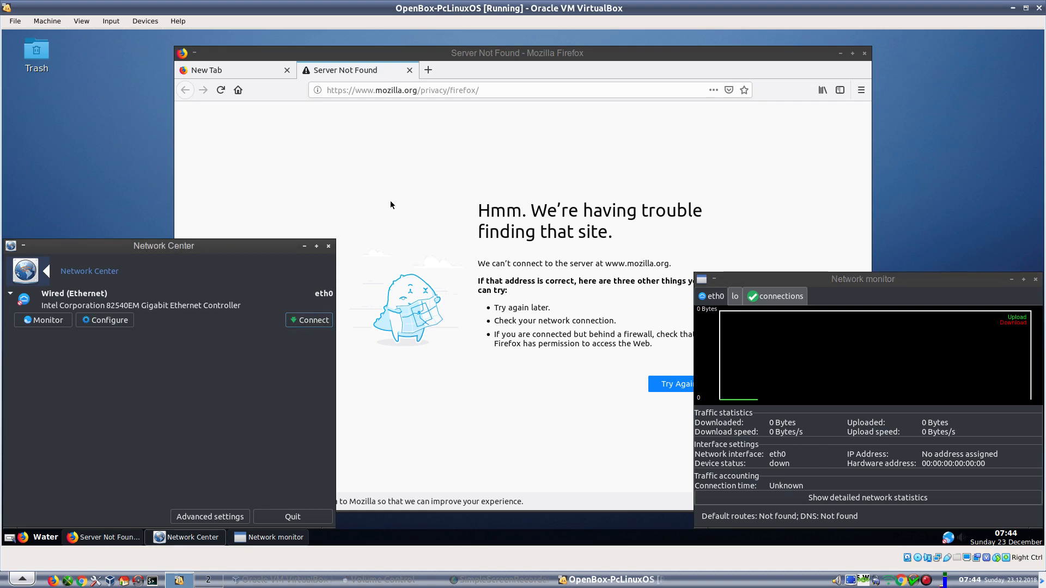
click(329, 246)
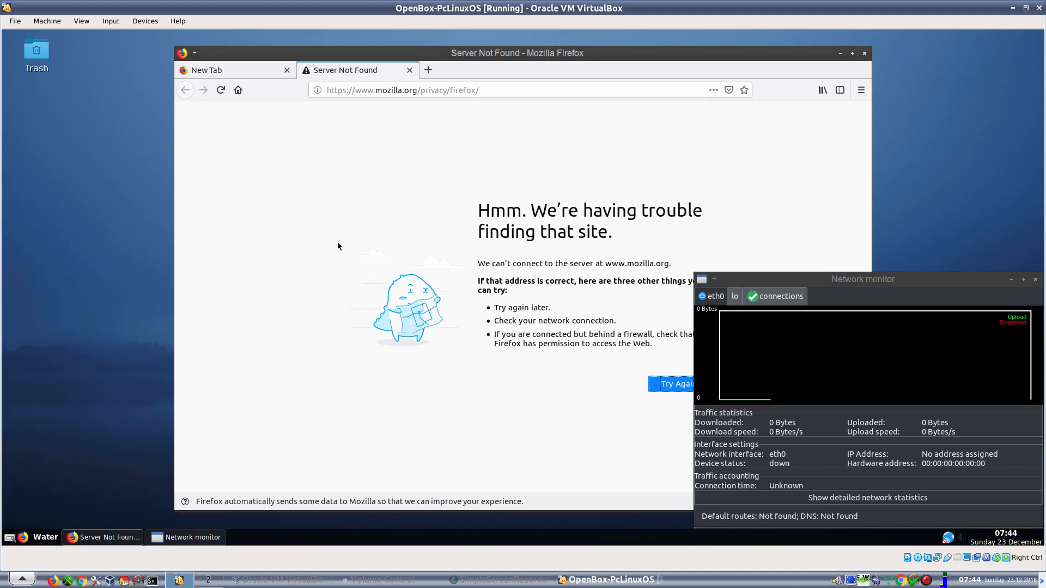
click(864, 56)
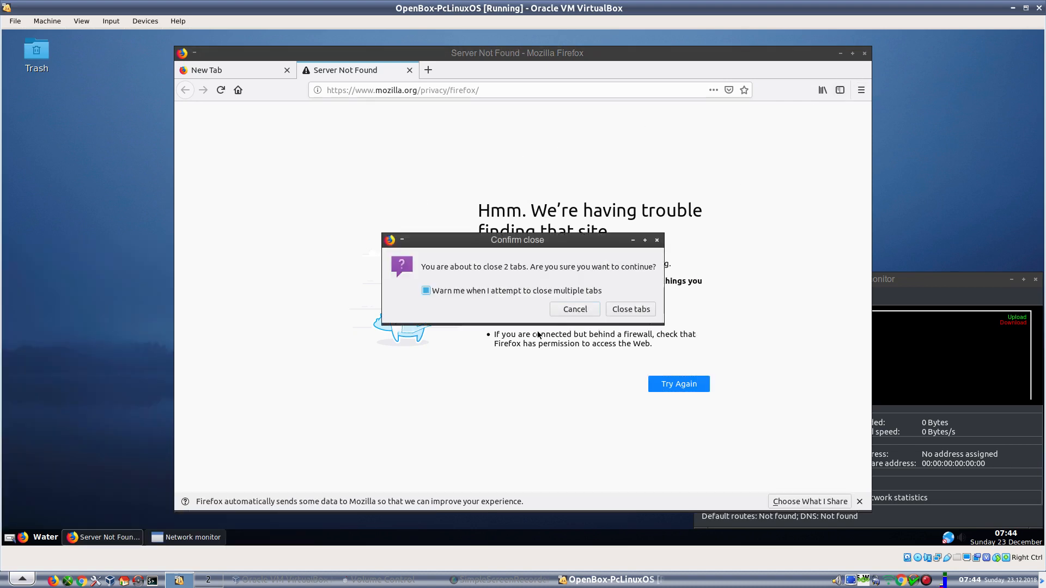
click(575, 309)
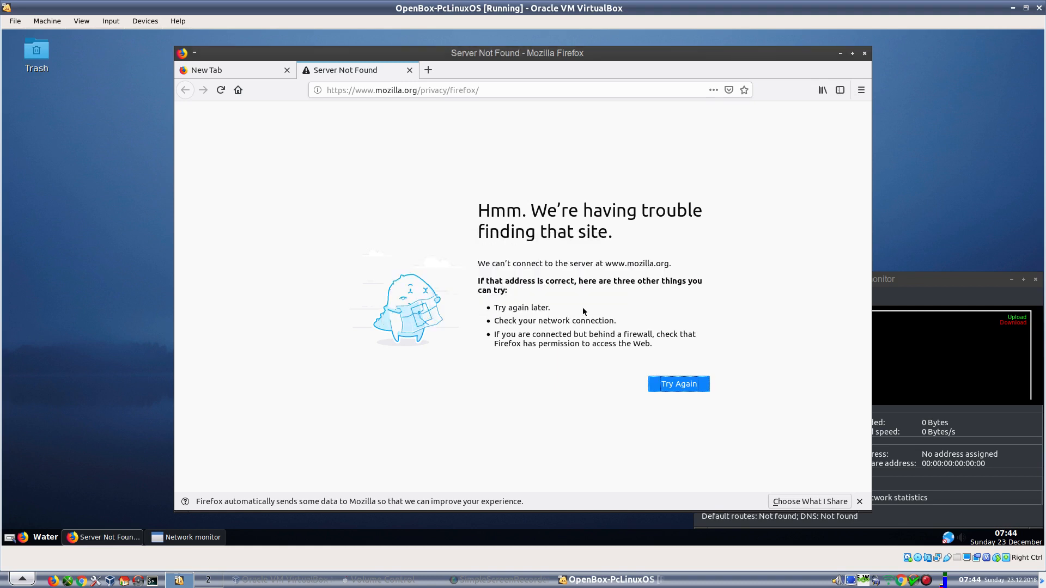
right_click(126, 213)
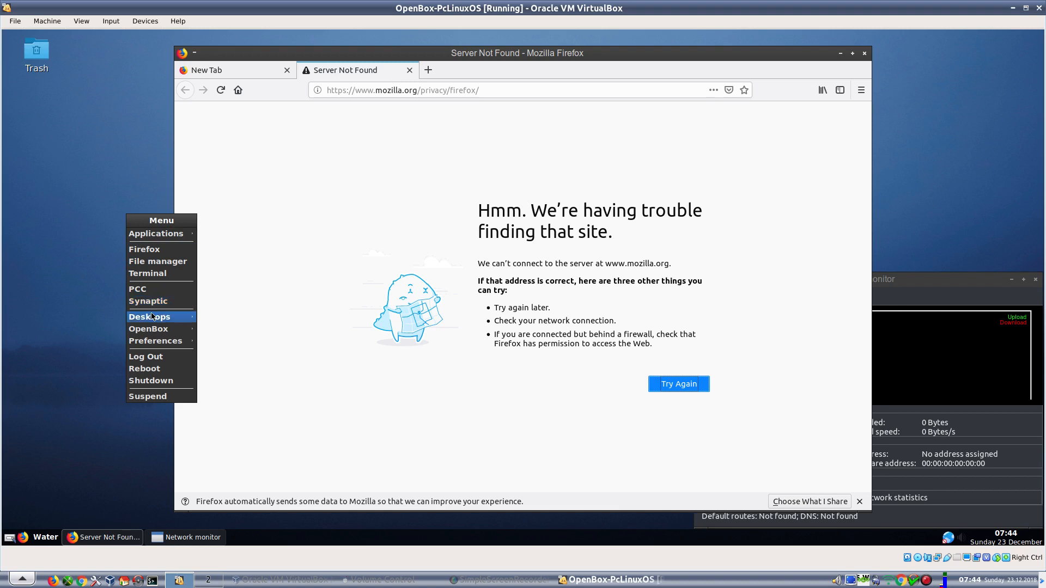
- In a guest terminal, become root with su, try ifup eth0, interrupt it, then reboot
click(150, 276)
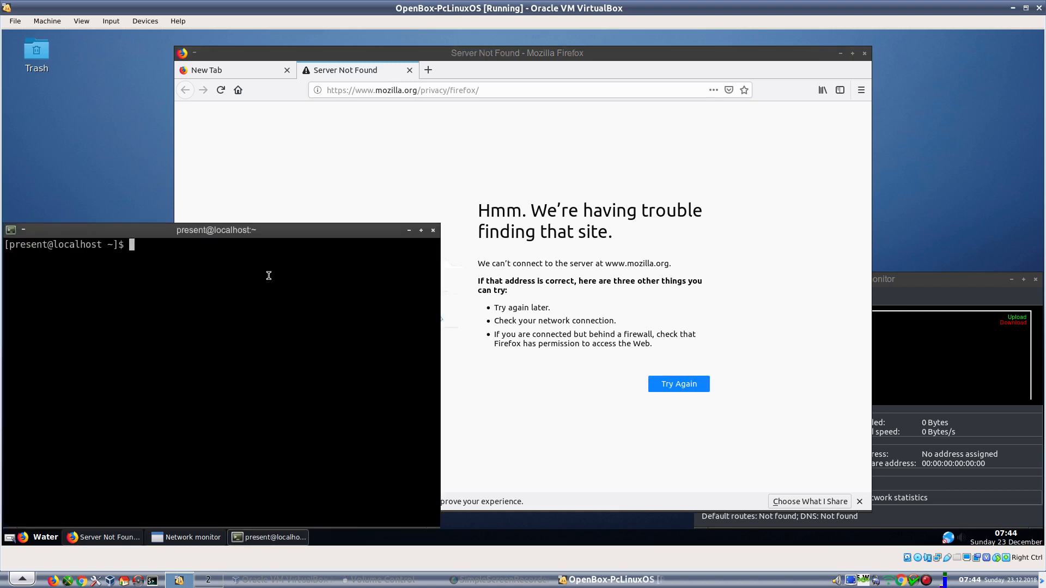
text(su)
key(Return)
key(Return)
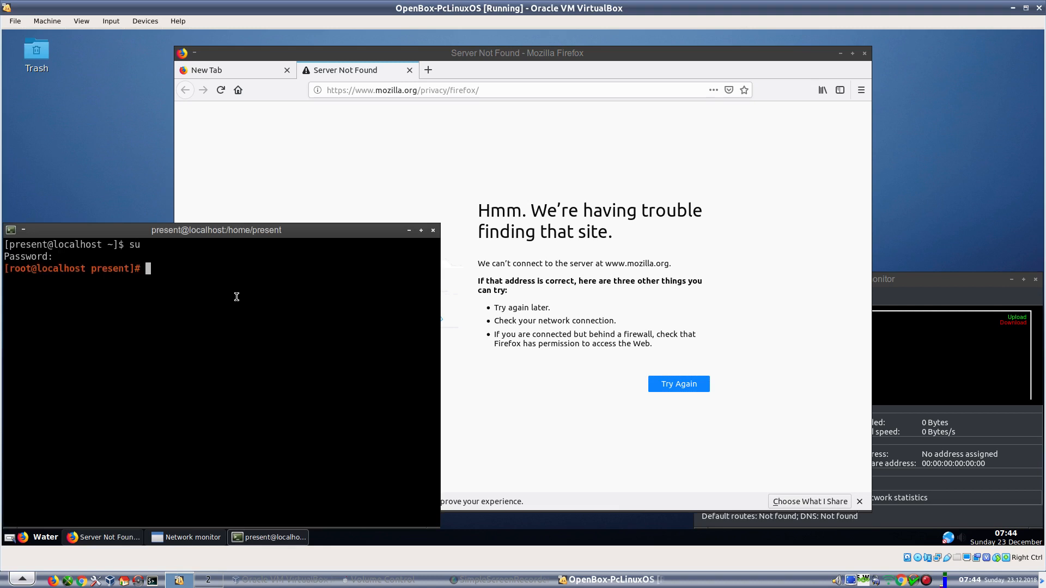
text(ifup eth0)
key(Return)
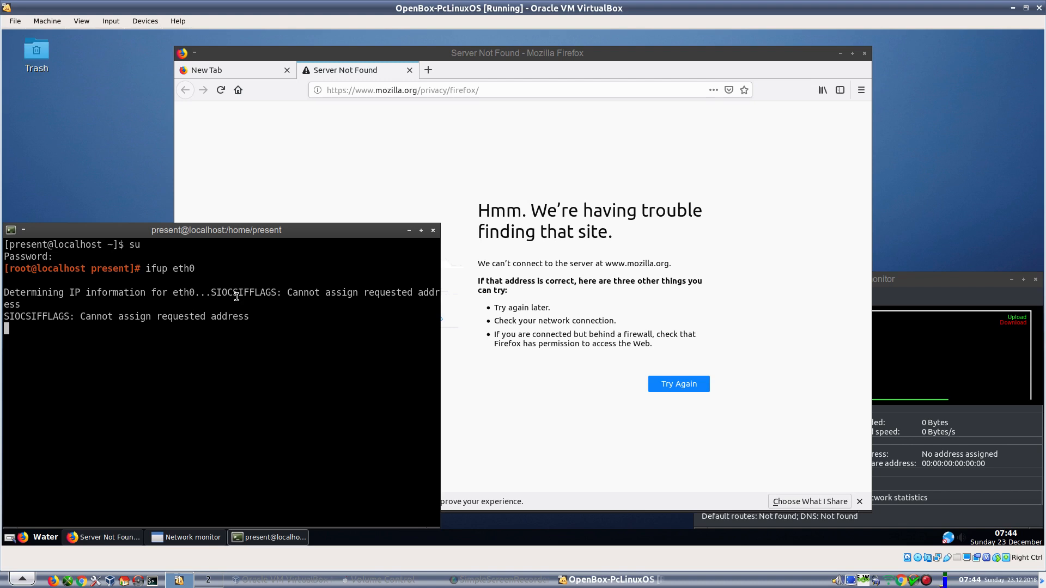
key(ctrl+c)
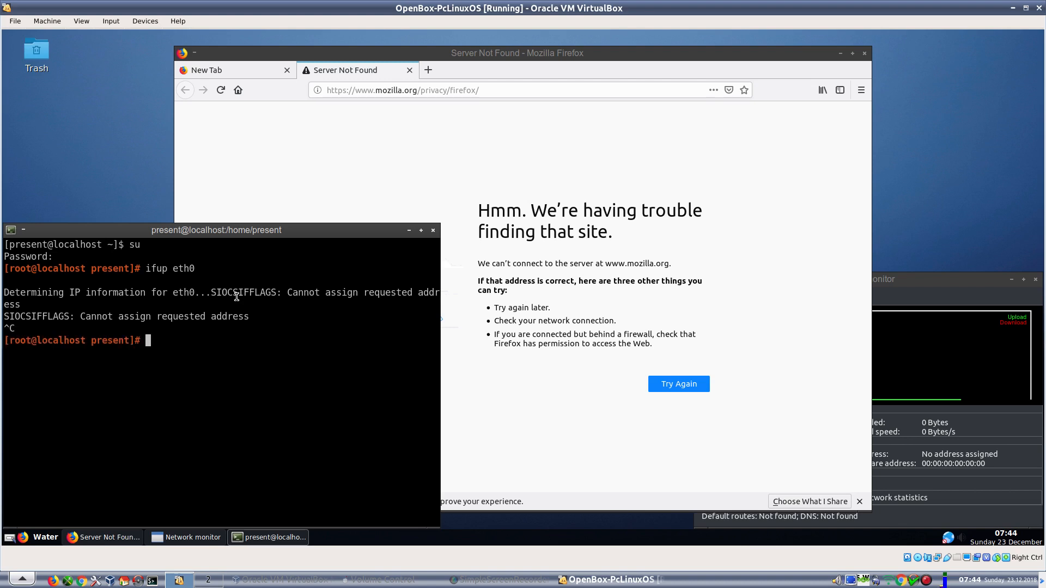
text(reboot)
key(Return)
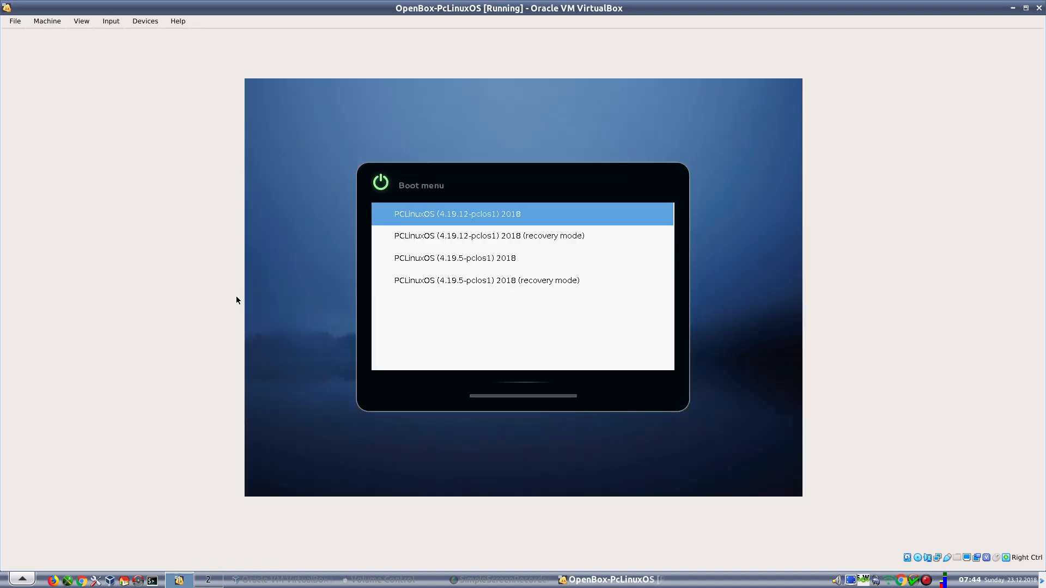
- Boot the first PCLinuxOS GRUB entry, log in, and scroll to the Air workspace
key(Return)
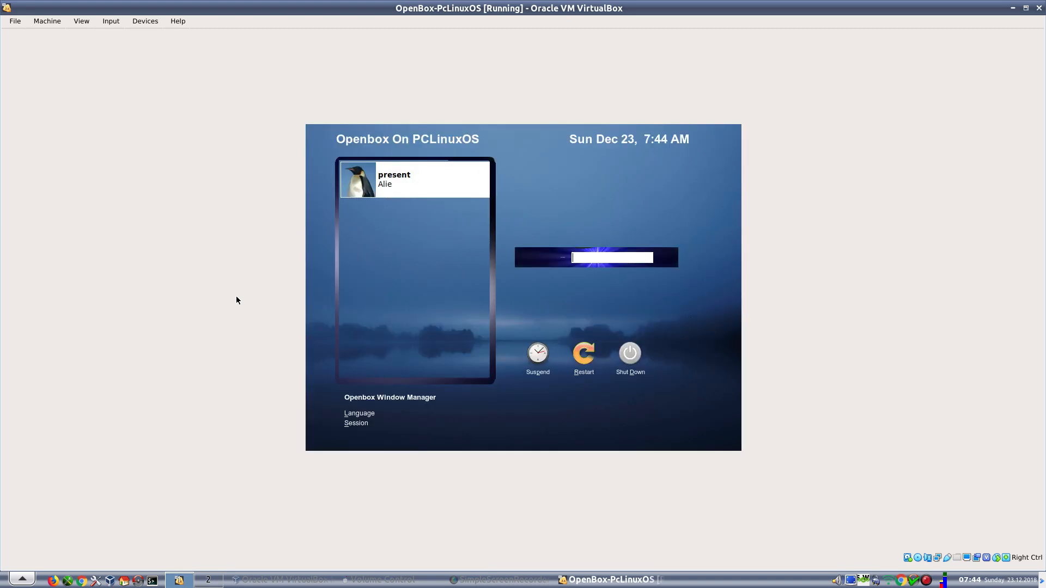
click(388, 177)
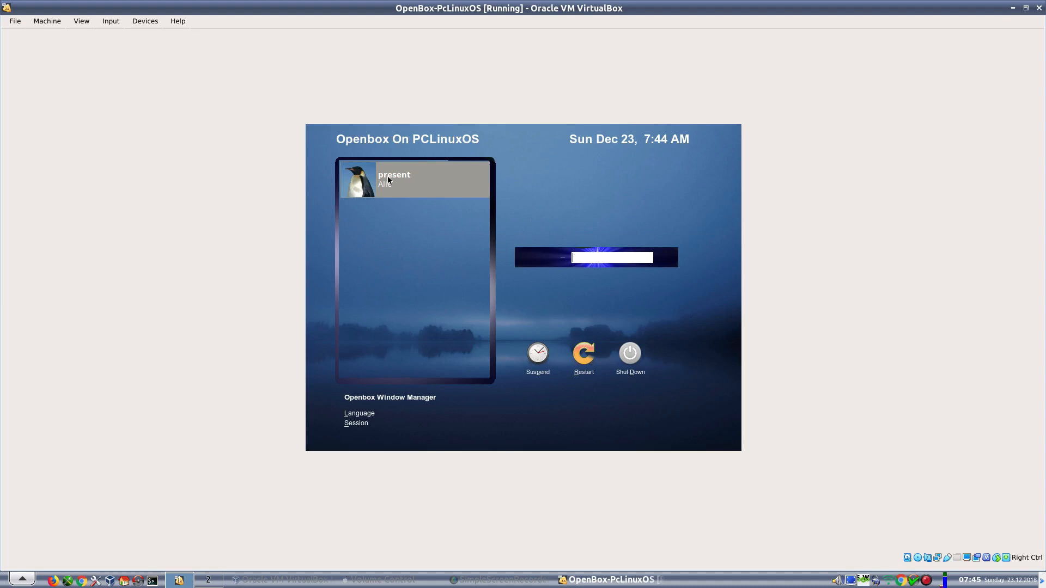
key(Return)
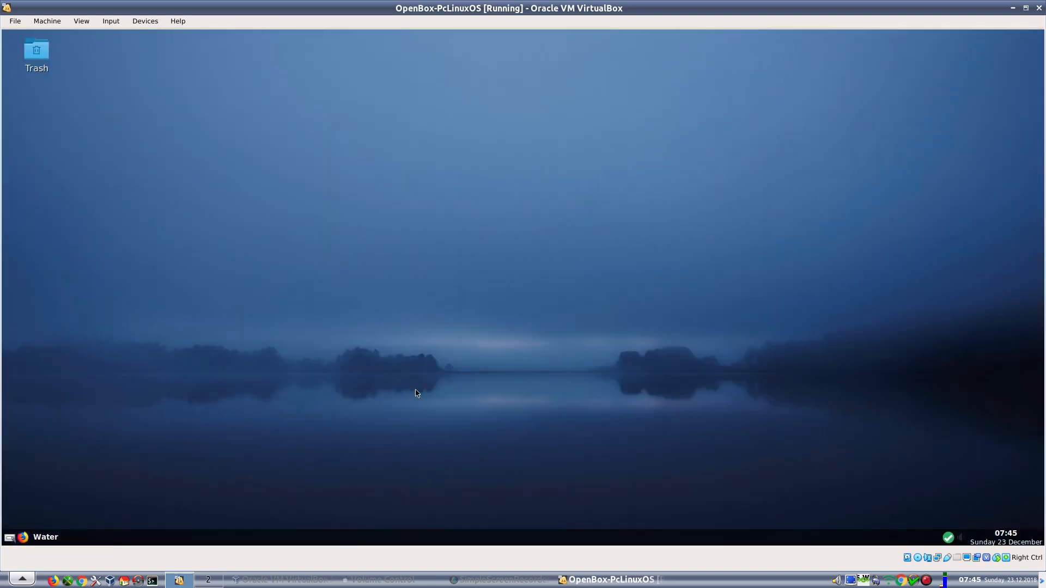
scroll(385, 404, down, 1)
scroll(480, 201, down, 3)
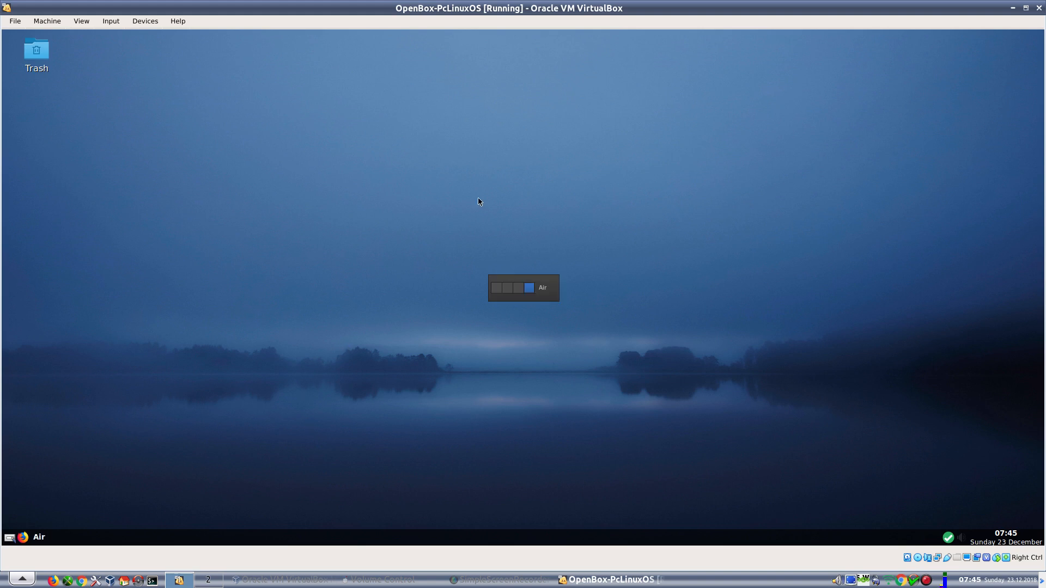
- Launch Firefox and check that About Firefox reports version 64.0, up to date
click(23, 539)
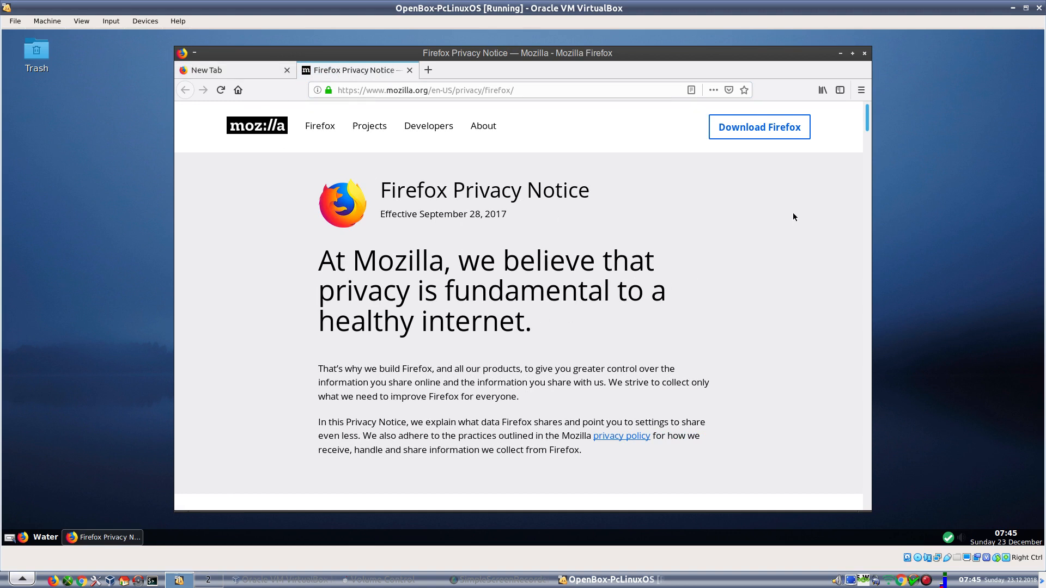
click(857, 93)
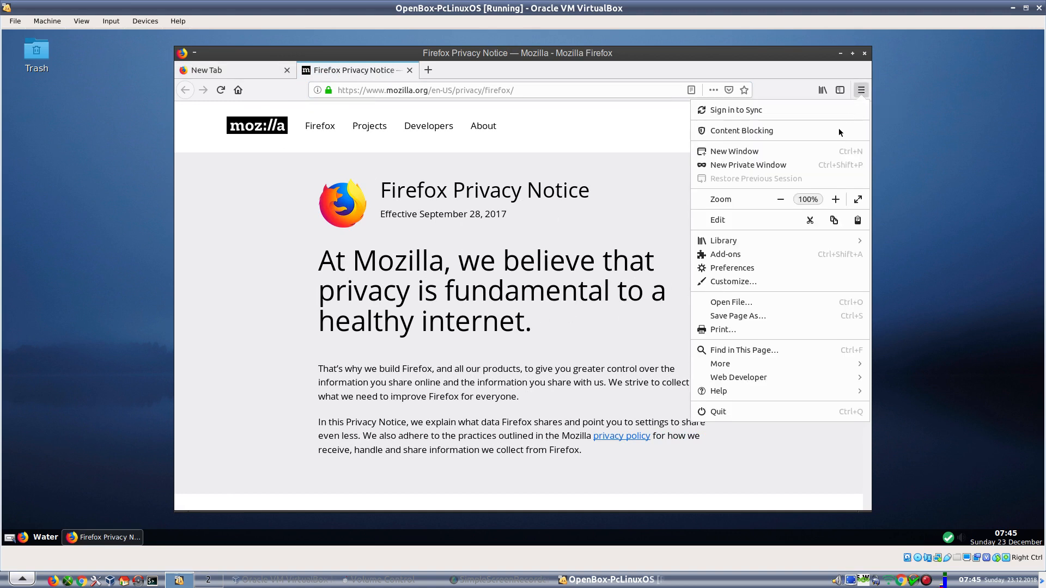
click(747, 393)
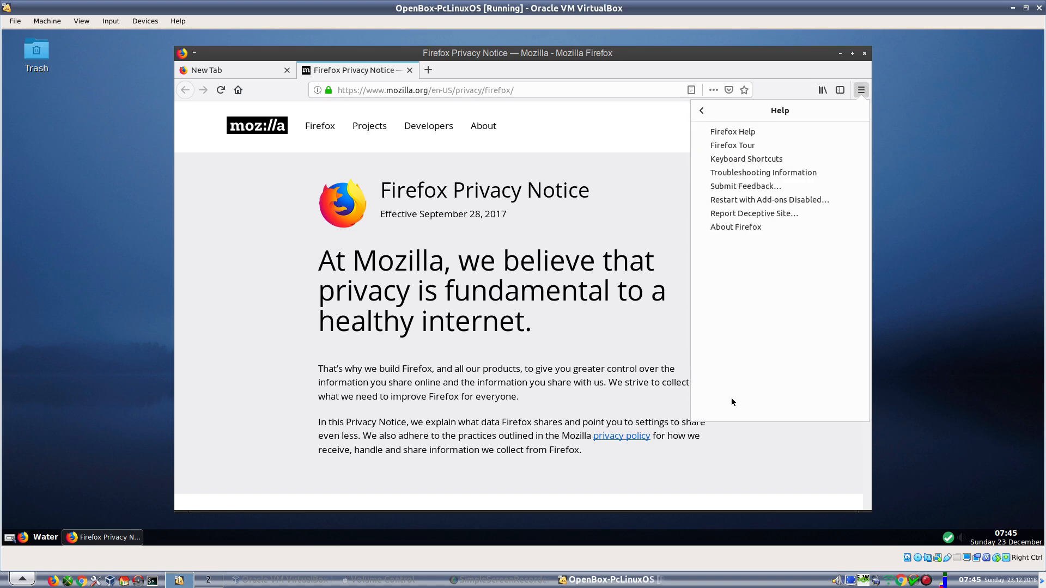
click(723, 227)
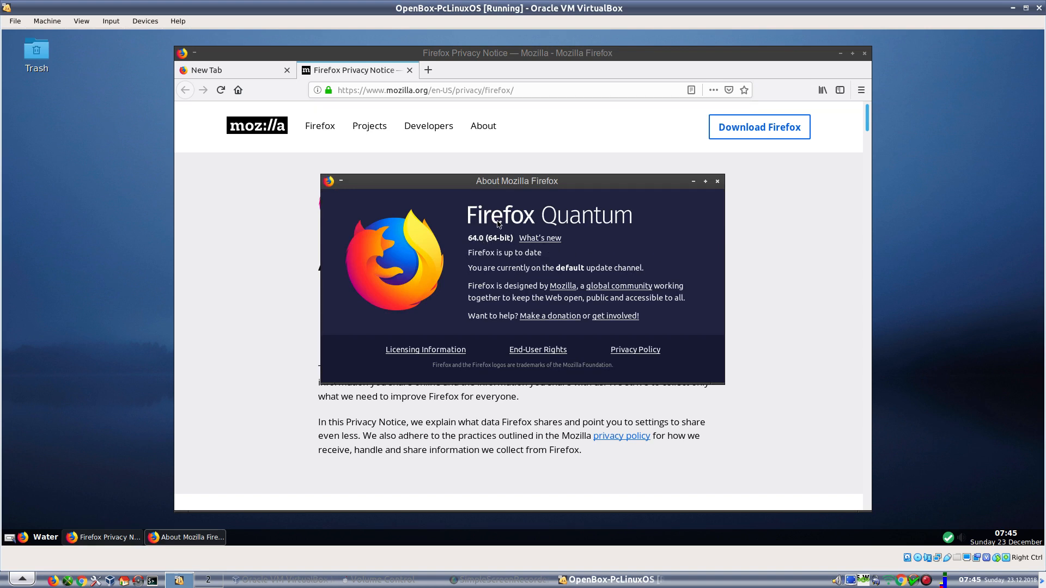
click(717, 182)
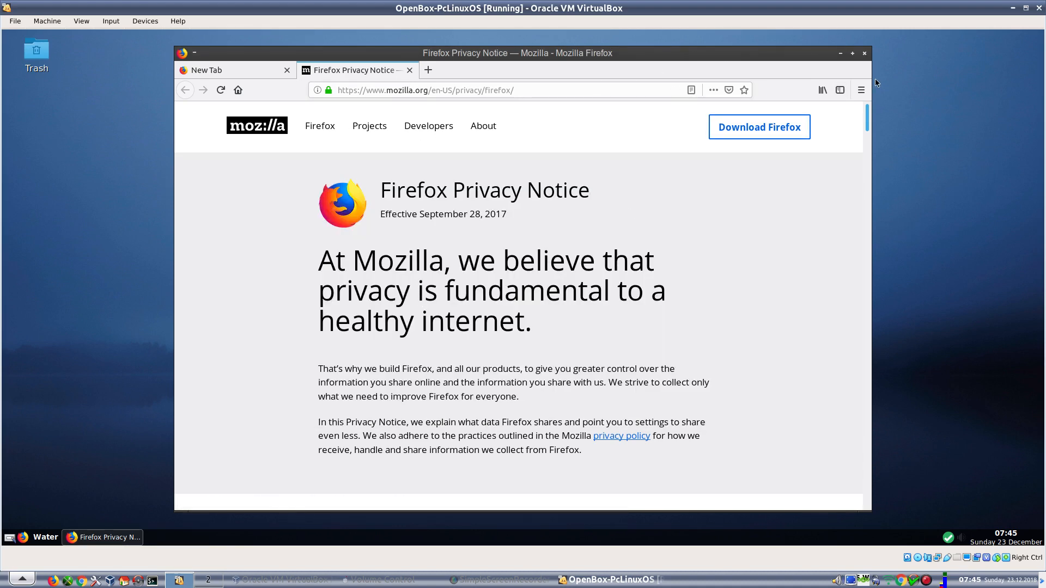
- Close Firefox's two tabs with the multiple-tabs close warning turned off
click(865, 54)
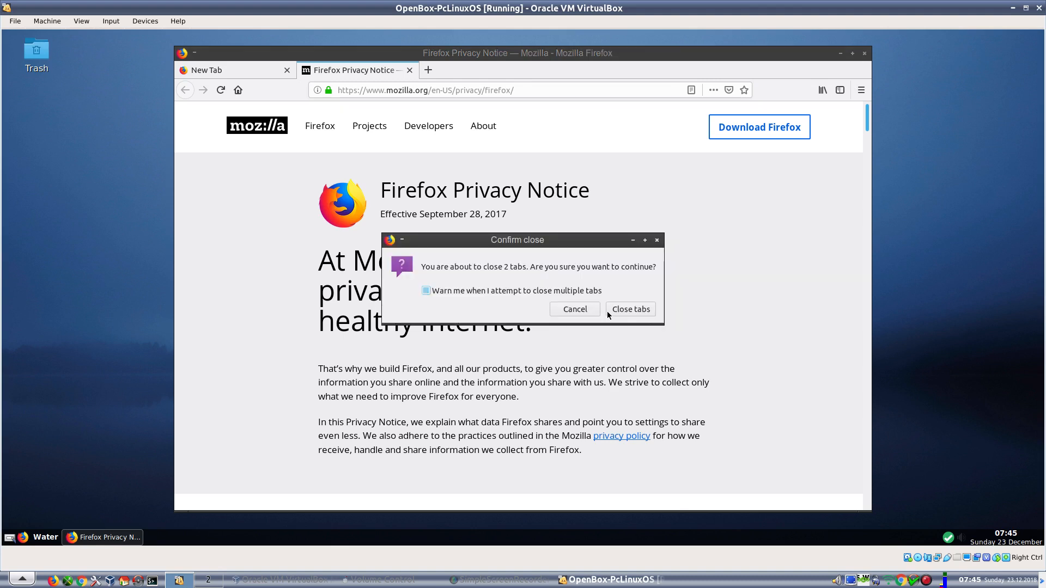
click(564, 292)
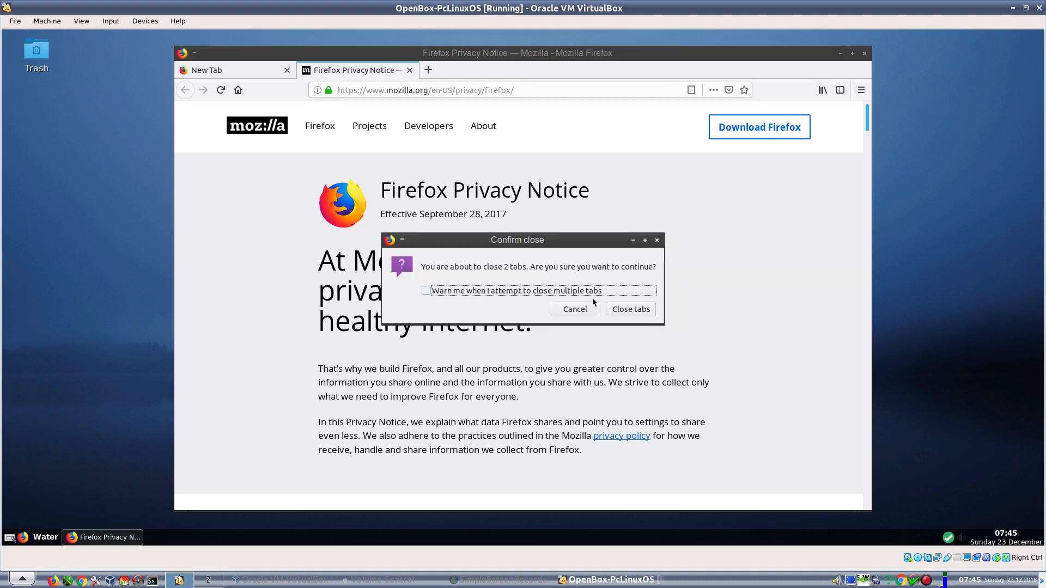
click(620, 317)
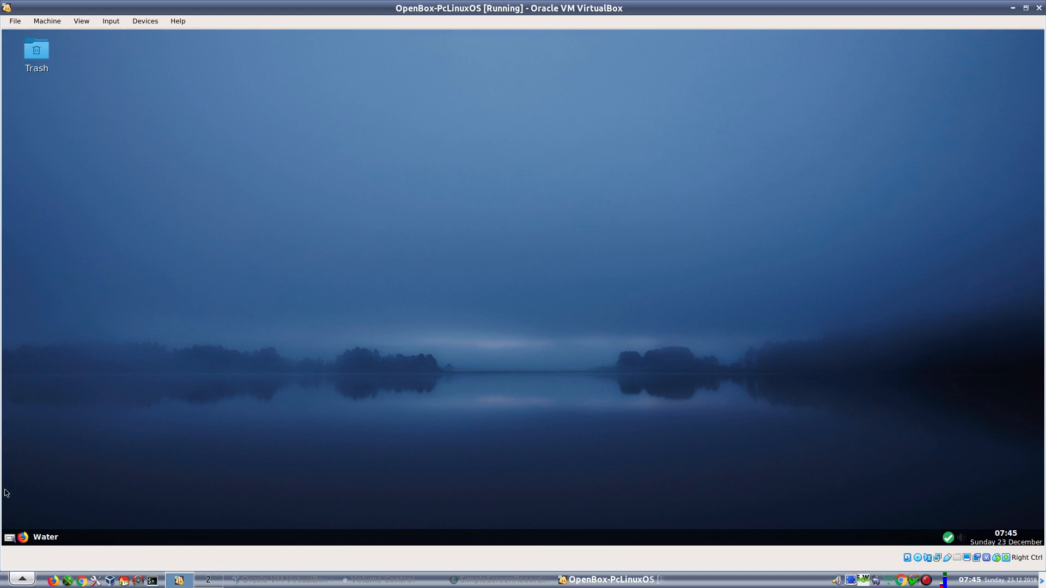
- Launch GIMP from Applications > Graphics and switch the VM to fullscreen
right_click(378, 105)
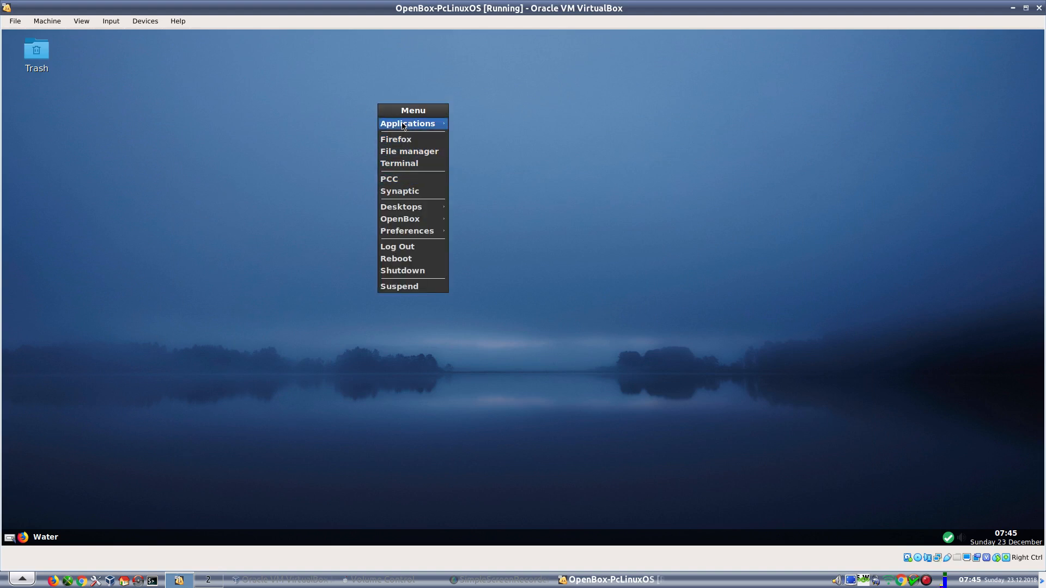
mouse_move(405, 125)
mouse_move(477, 125)
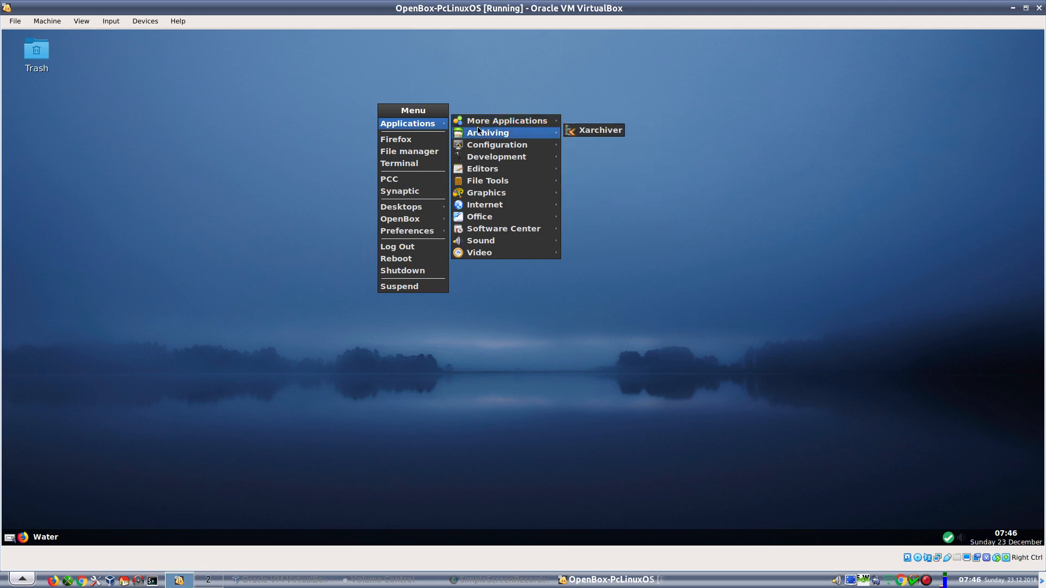
mouse_move(482, 193)
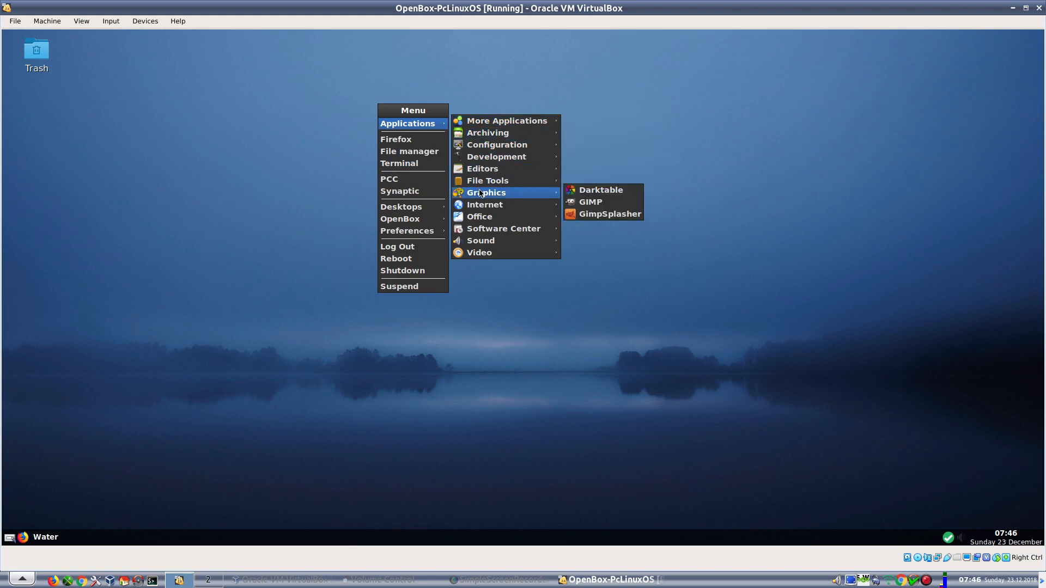
click(600, 203)
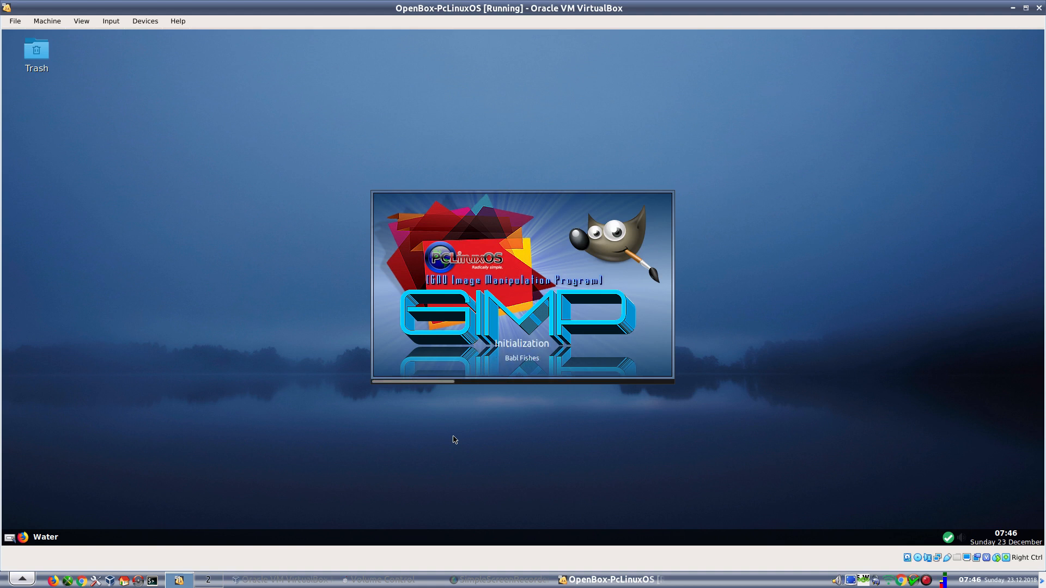
key(Control_R+f)
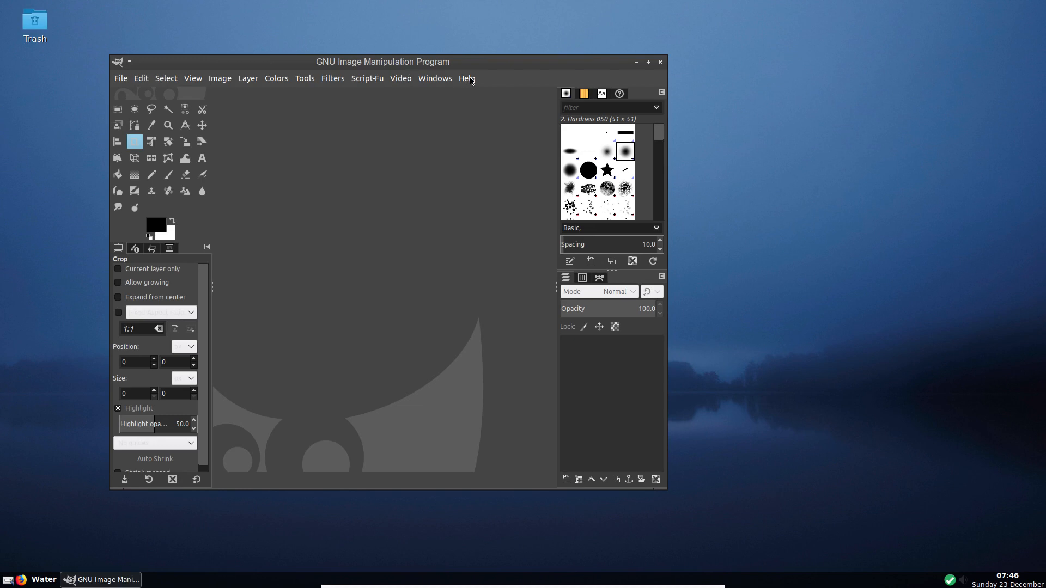
- Check that GIMP's About dialog reports version 2.10.8
click(469, 79)
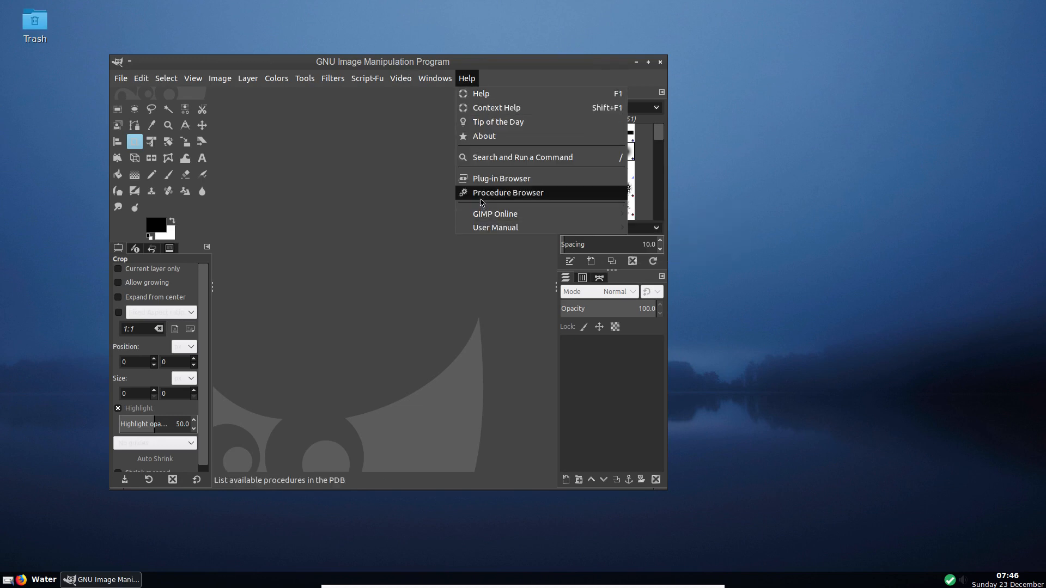
click(479, 137)
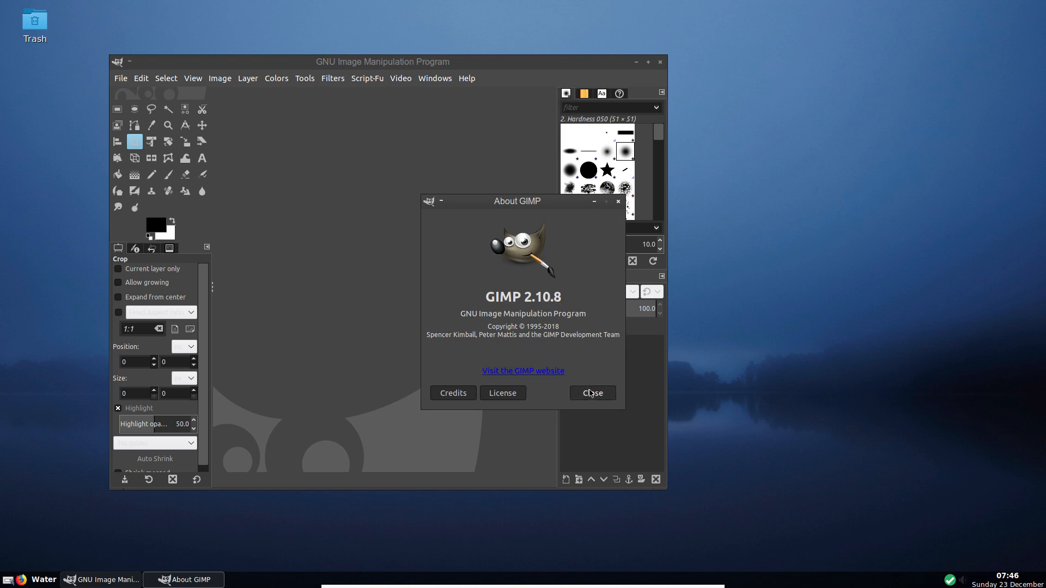
click(590, 393)
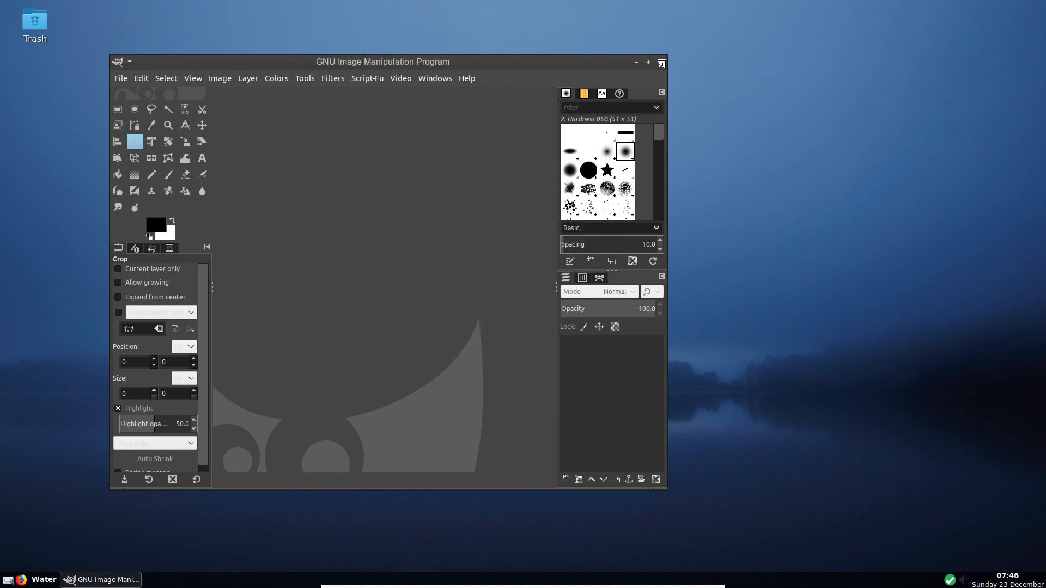
- Close GIMP and launch Kdenlive from the desktop menu's Applications > Video
click(661, 63)
right_click(362, 87)
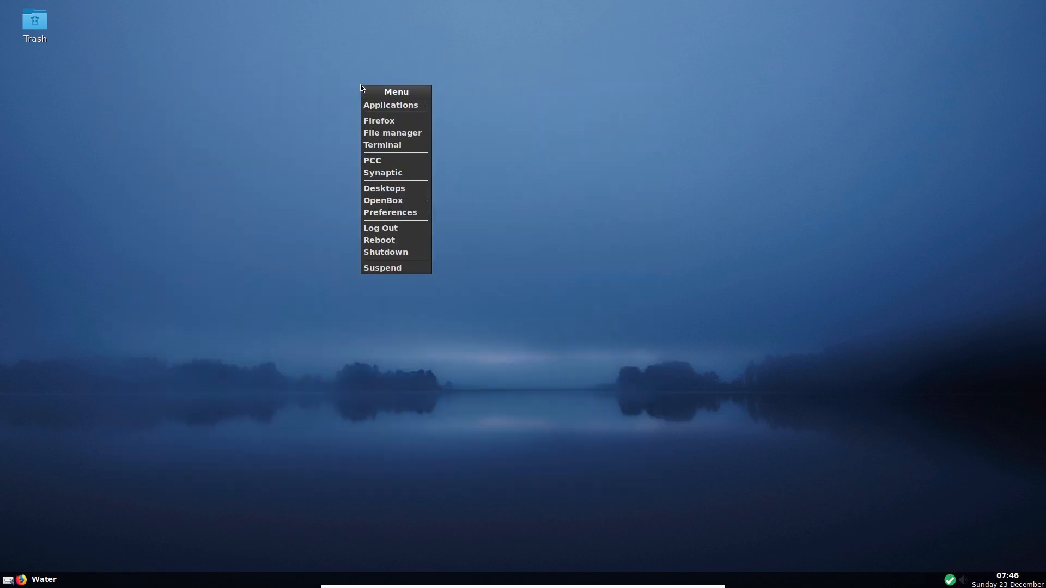
mouse_move(383, 190)
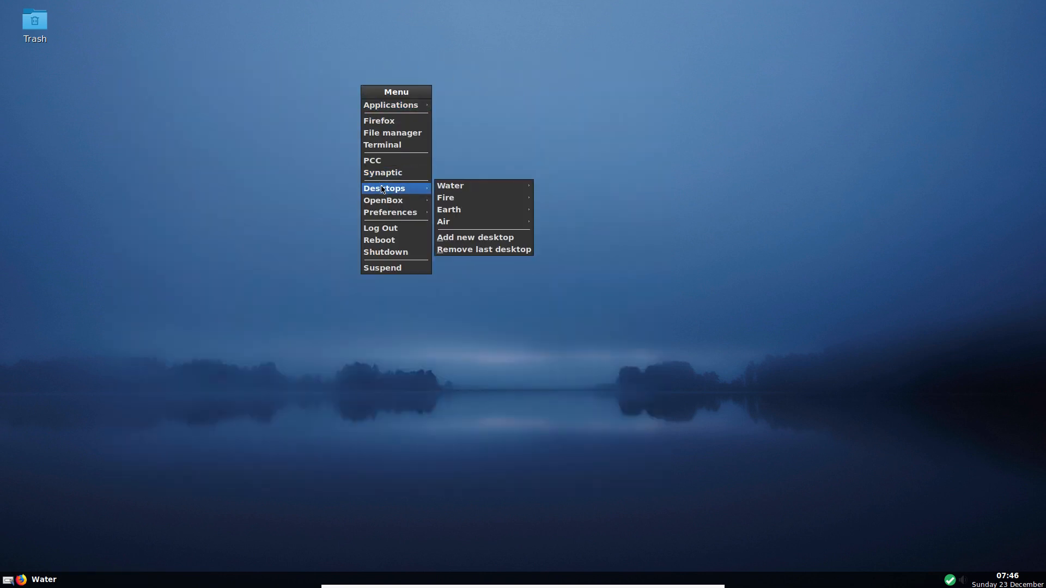
mouse_move(420, 105)
mouse_move(465, 108)
mouse_move(469, 140)
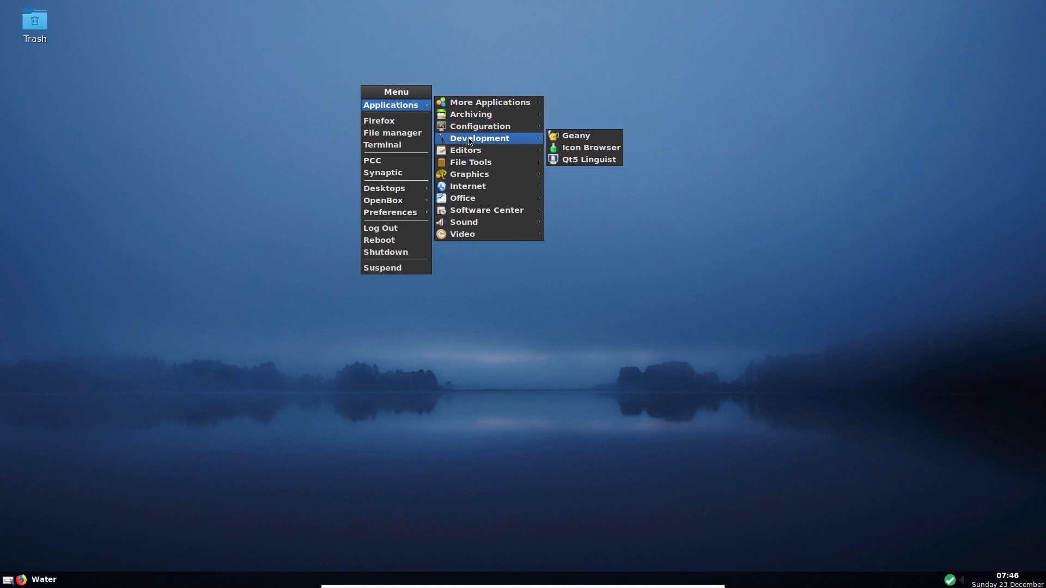
mouse_move(471, 162)
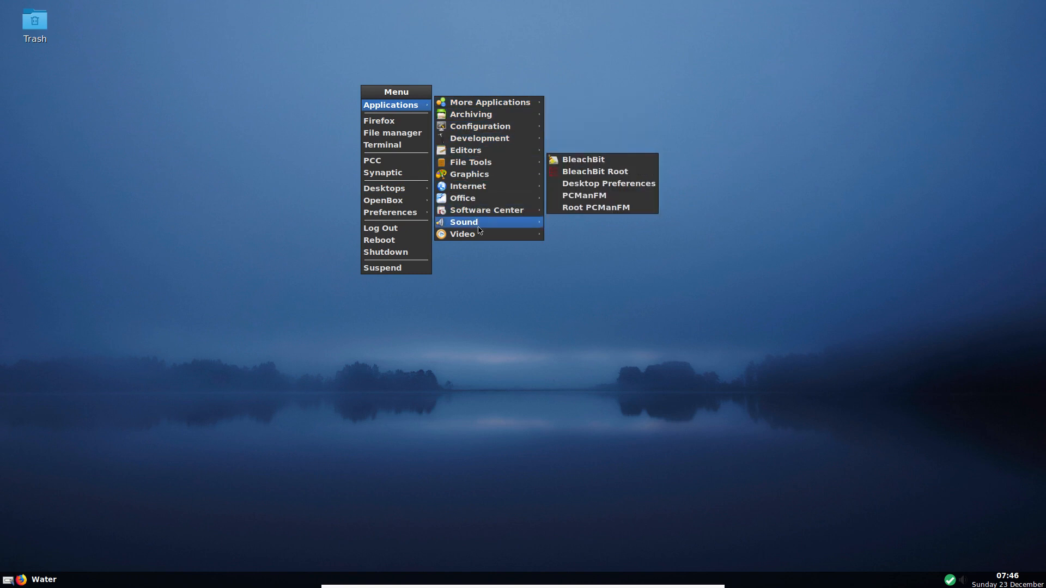
mouse_move(478, 235)
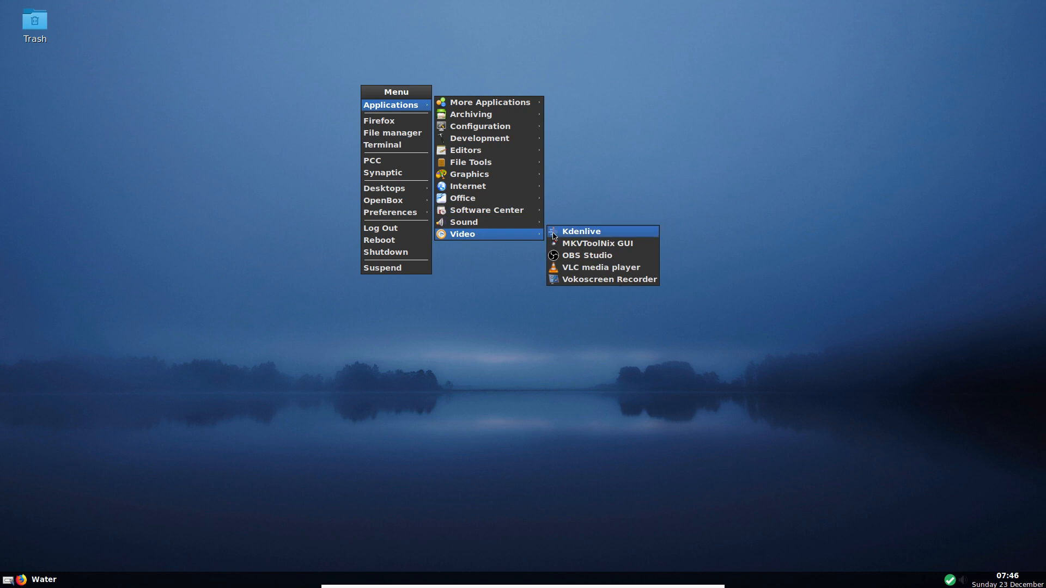
click(589, 236)
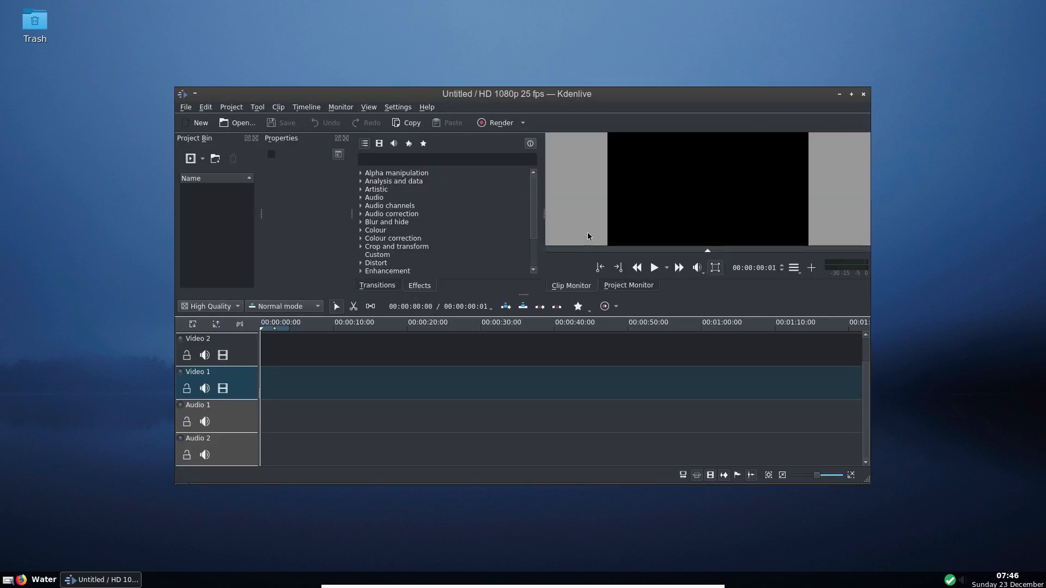
- Confirm Kdenlive's About dialog shows version 18.12.0, then quit Kdenlive
click(425, 108)
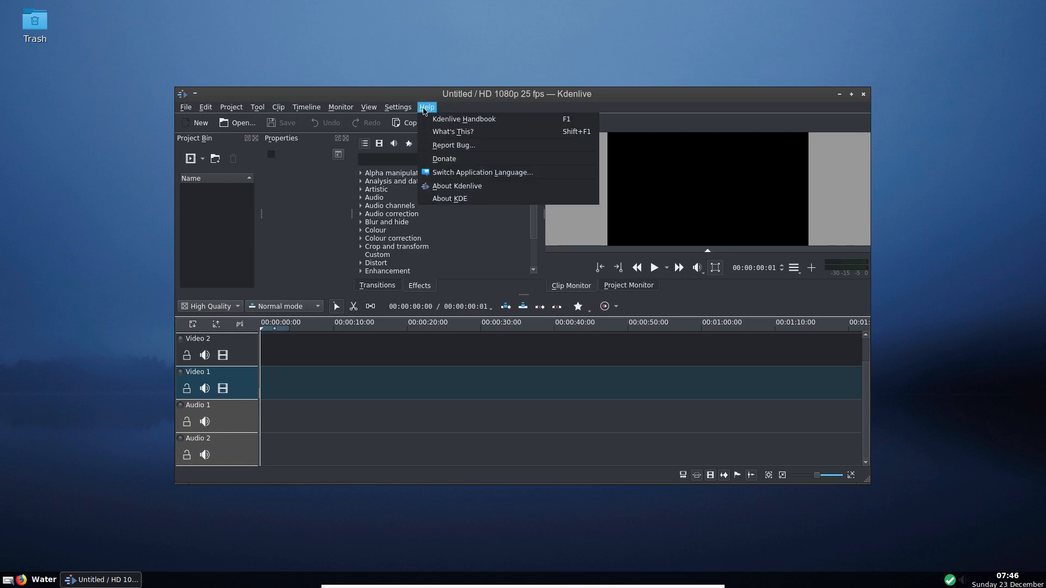
click(437, 191)
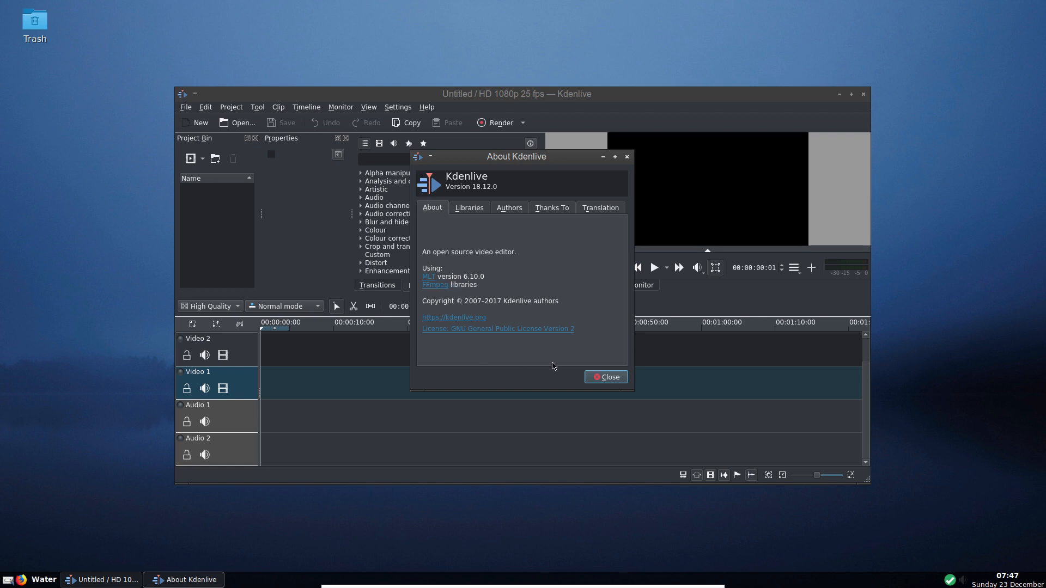
click(605, 377)
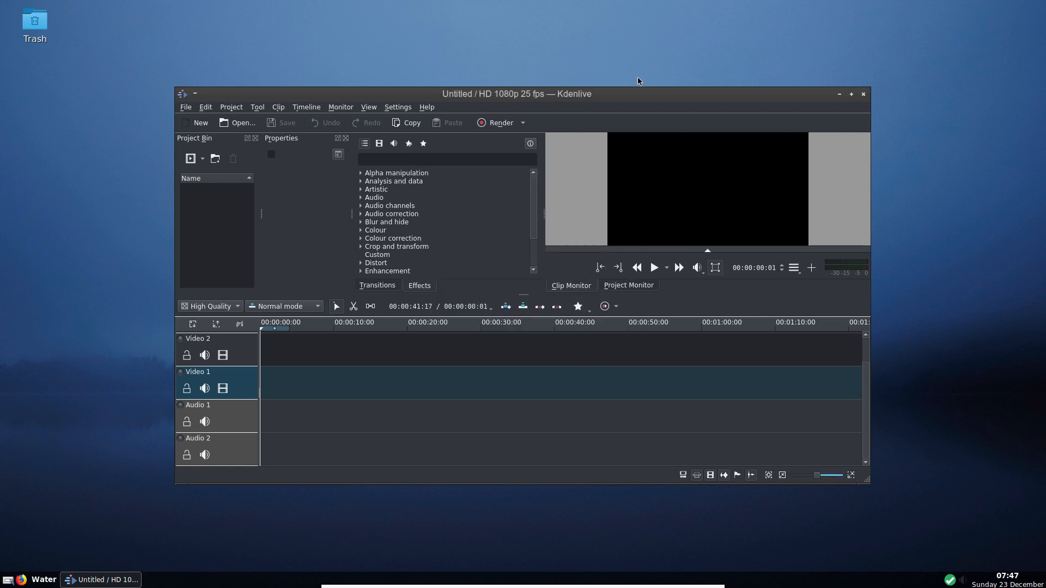
click(866, 98)
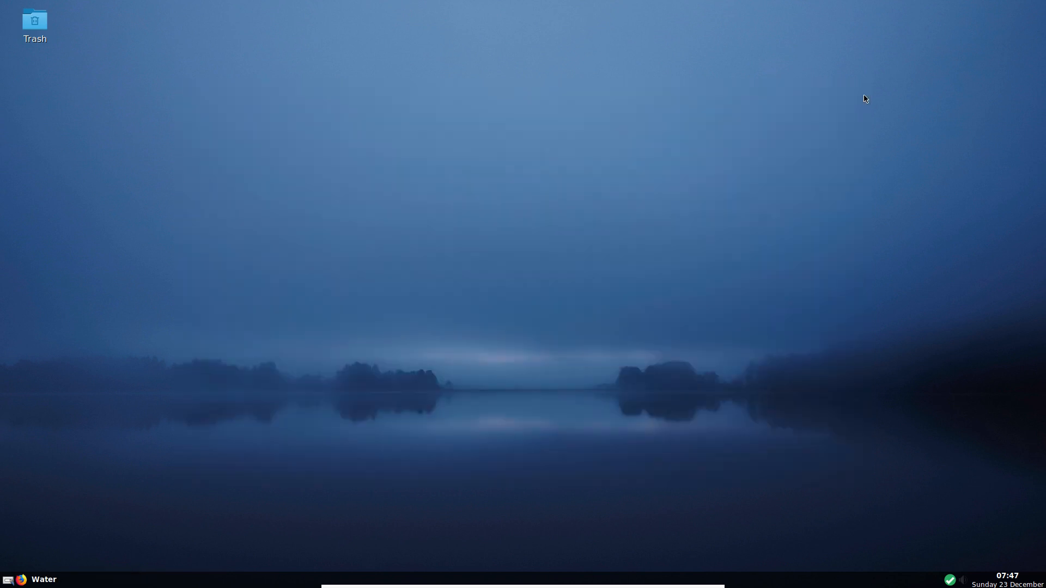
right_click(339, 41)
- Launch OBS Studio from the Video menu, accept its licence, and dismiss the 'Failed to initialize video' error
mouse_move(363, 63)
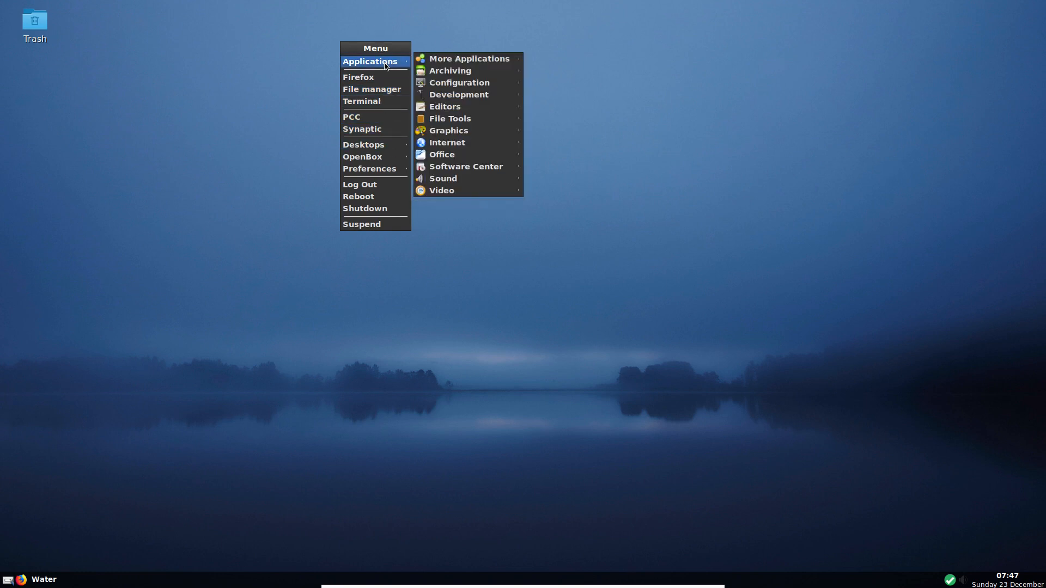
mouse_move(464, 189)
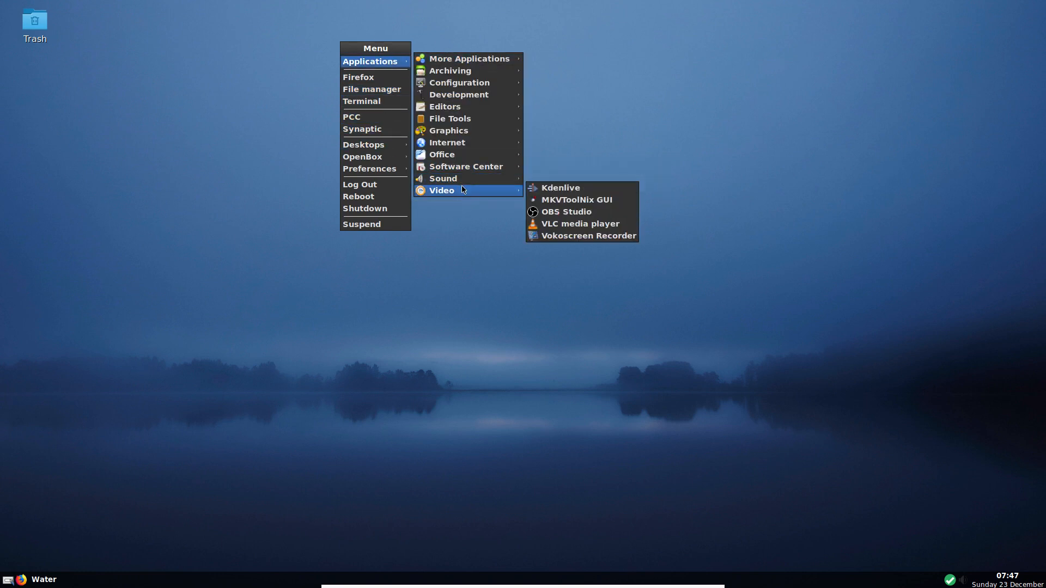
click(583, 214)
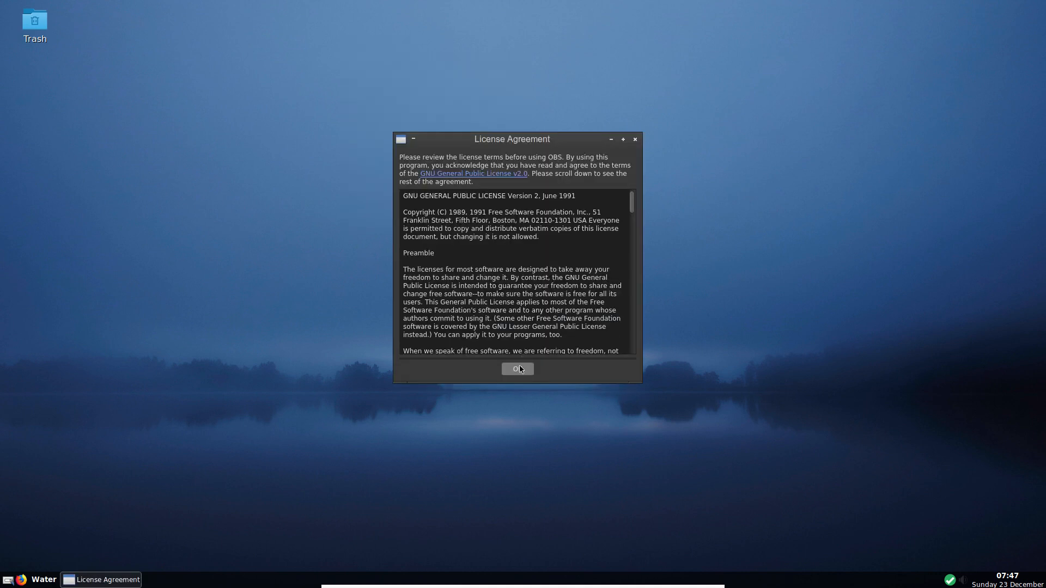
click(518, 369)
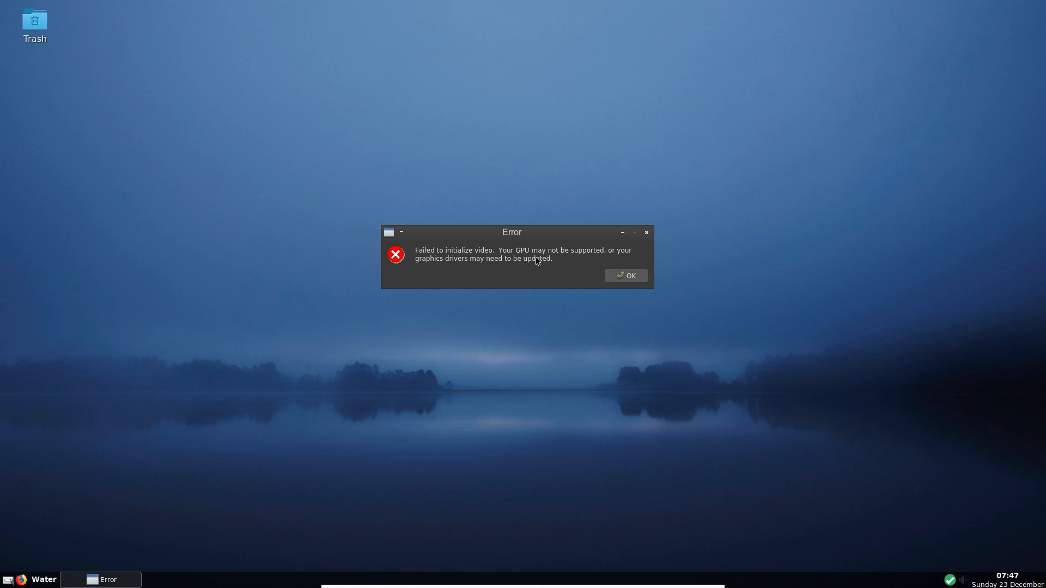
click(622, 277)
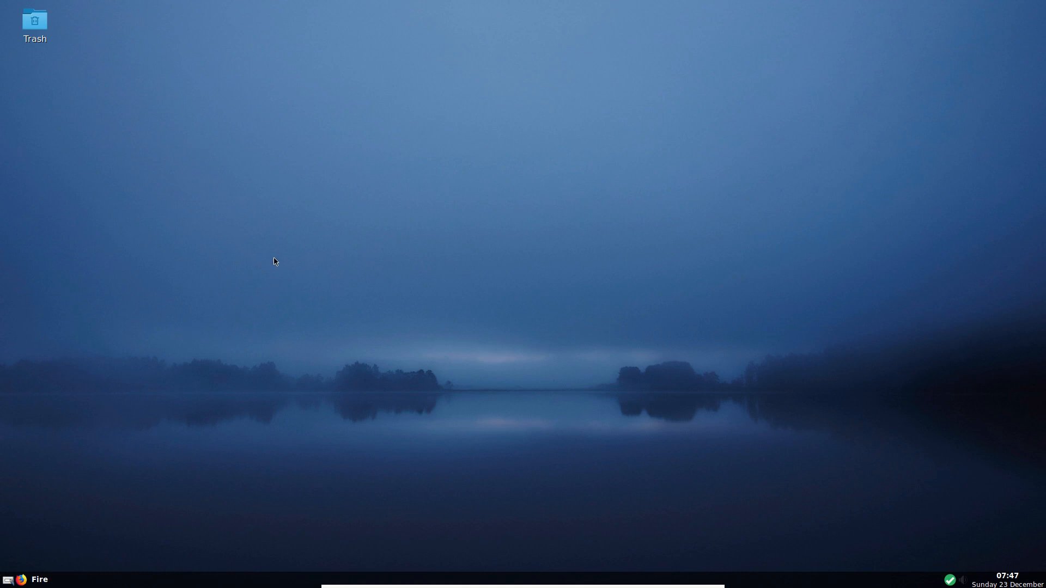
right_click(467, 13)
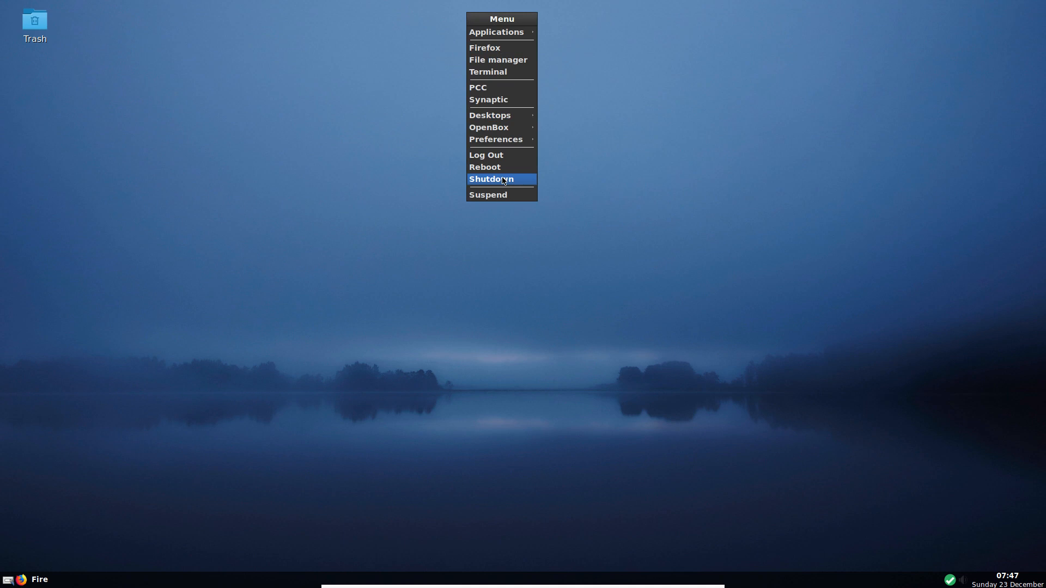
- Shut down the PCLinuxOS guest and return to VirtualBox Manager, where OpenBox-PcLinuxOS shows Powered Off
click(503, 180)
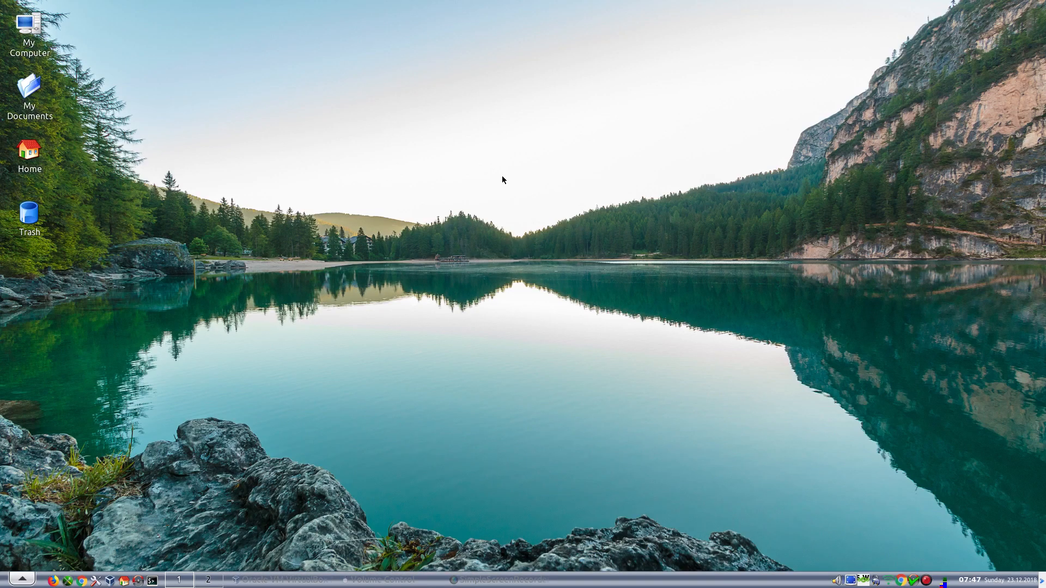
click(290, 584)
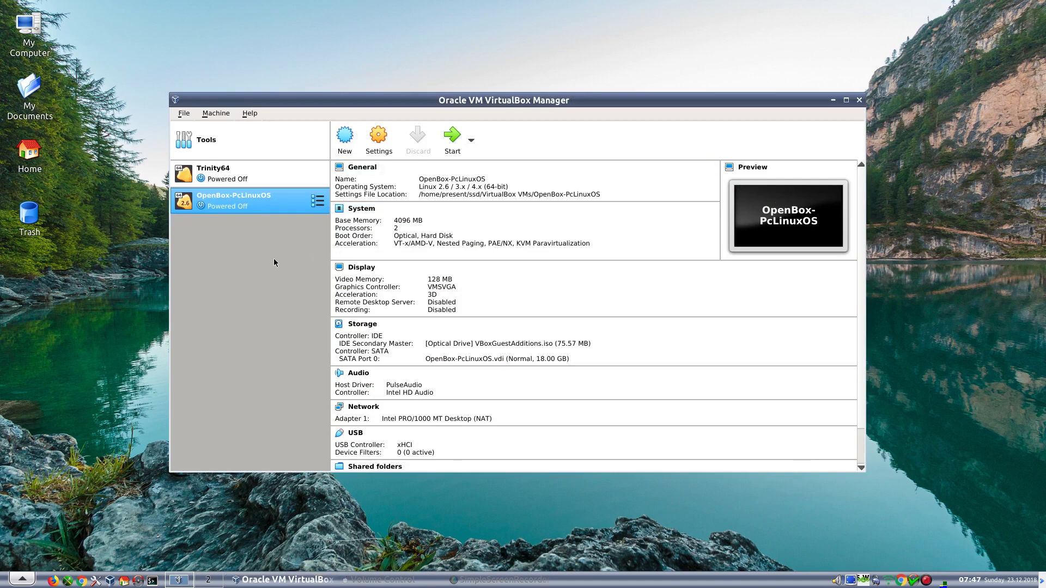
- Set OpenBox-PcLinuxOS's Display Graphics Controller to VBoxSVGA, save, and start the machine
click(380, 141)
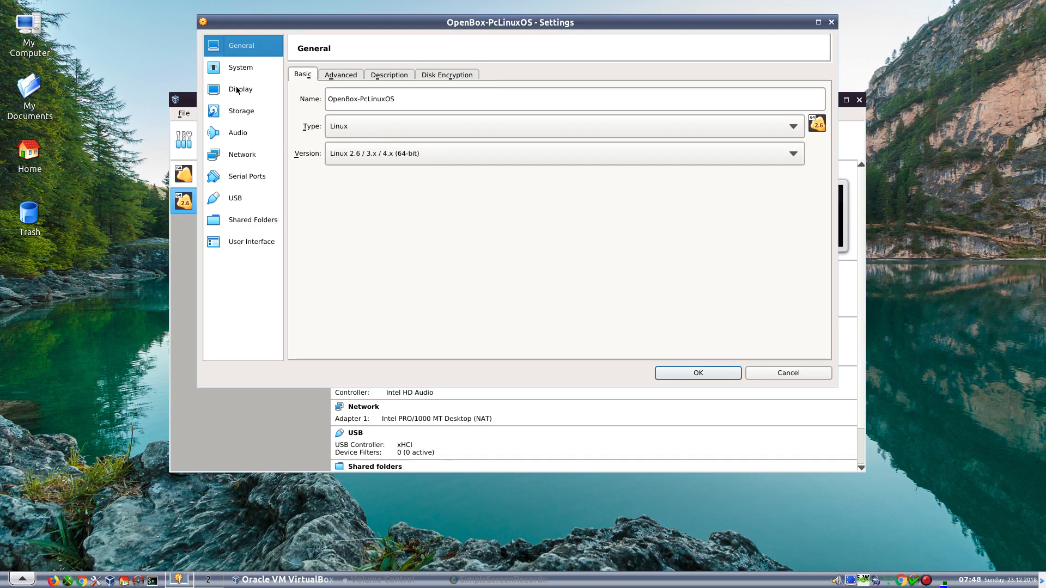
click(237, 91)
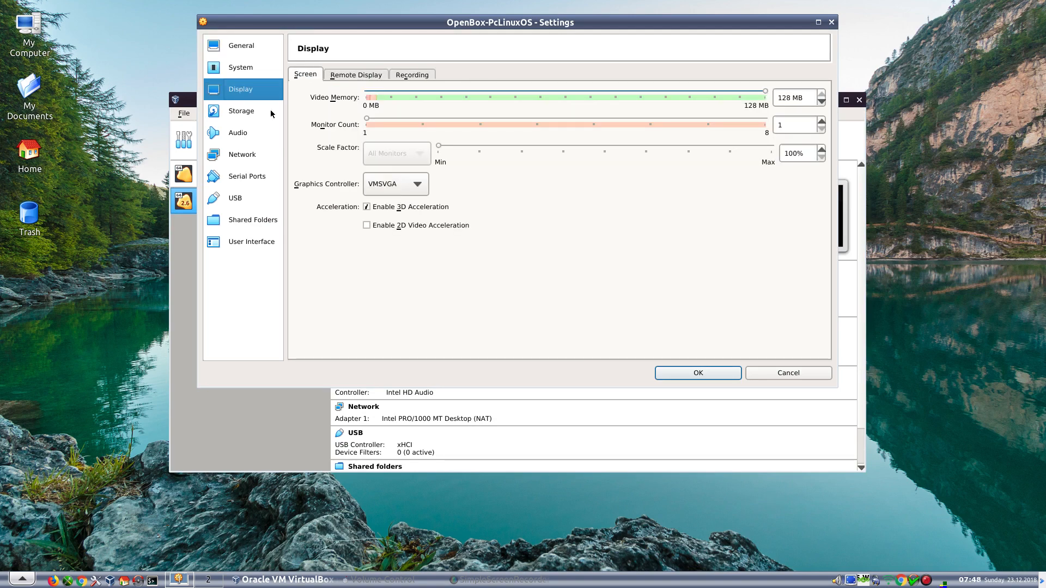
click(390, 185)
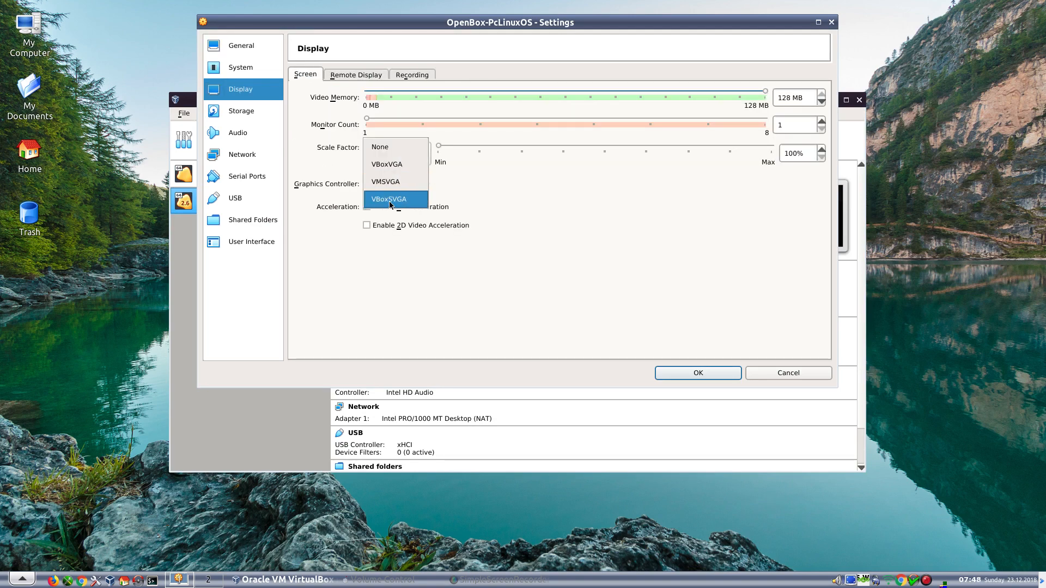
click(390, 199)
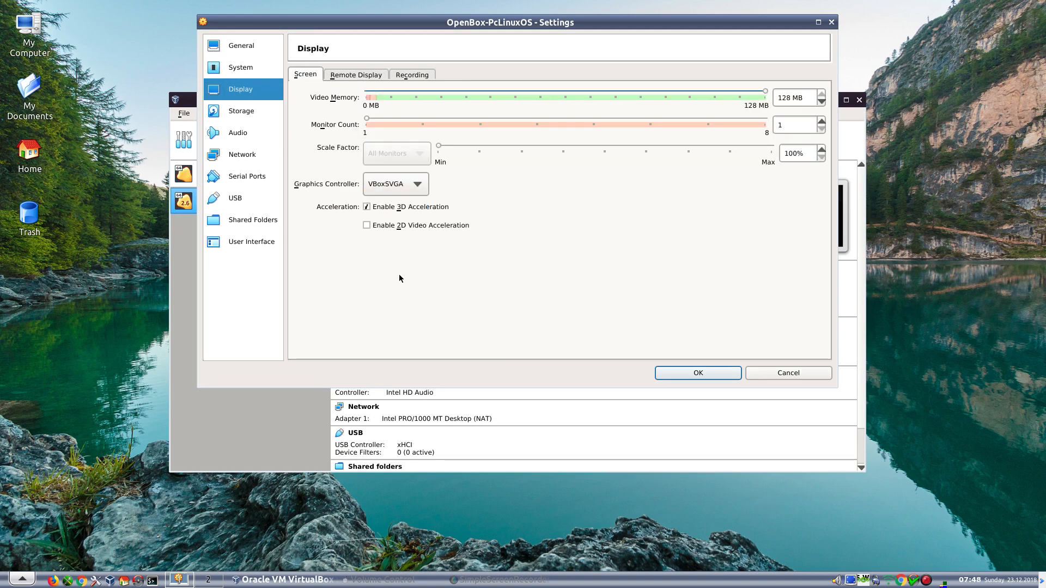
click(680, 370)
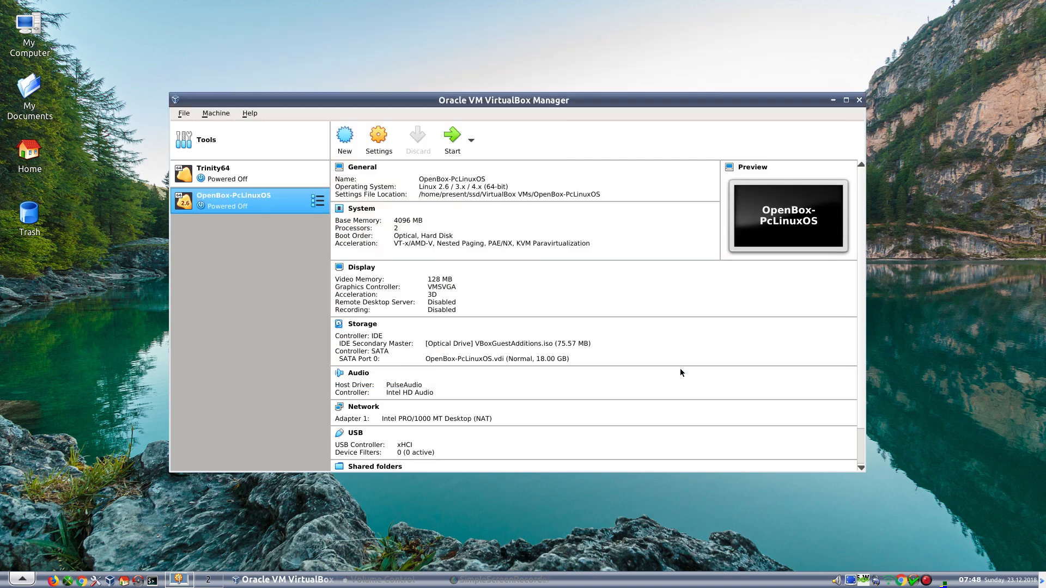
click(451, 148)
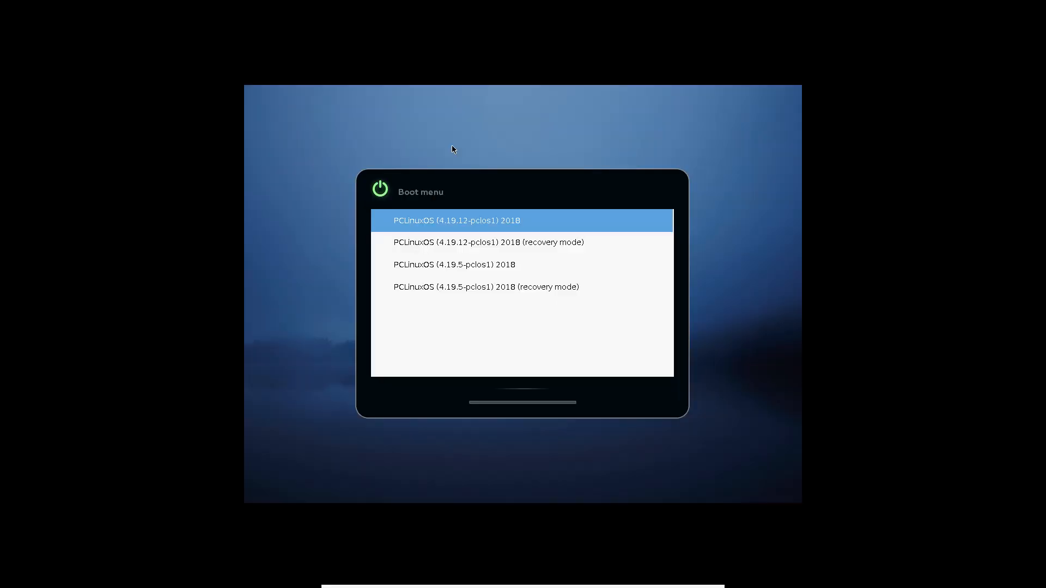
- Boot the first GRUB entry, then view and exit the X server failure log
key(Return)
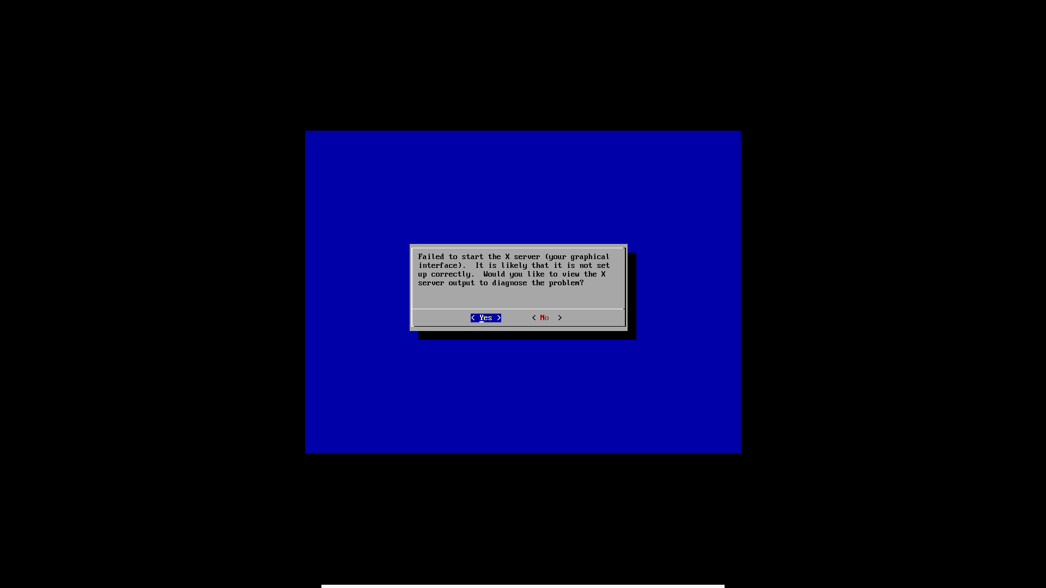
key(Return)
key(Return)
key(Return)
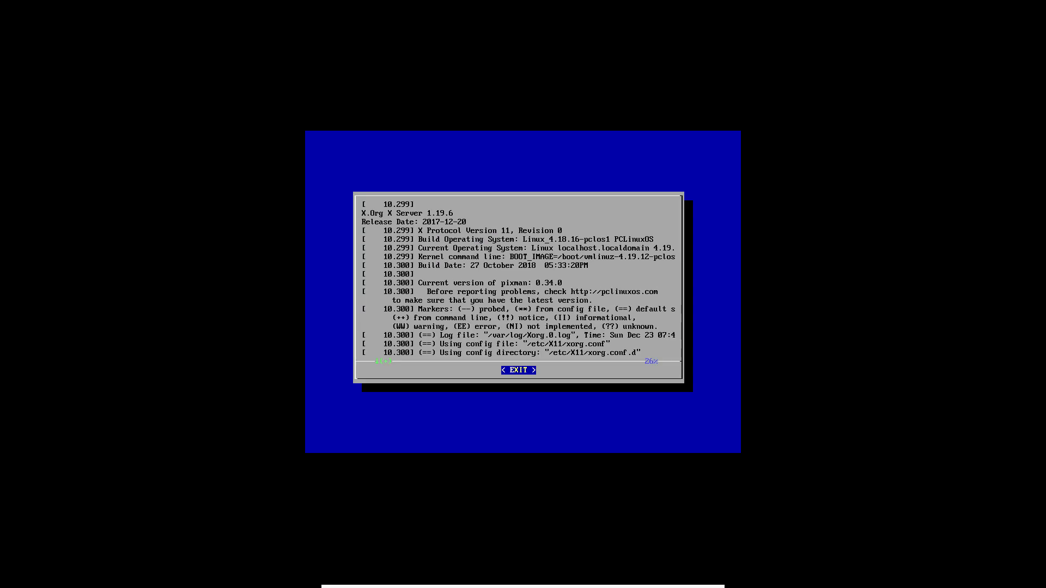
key(Return)
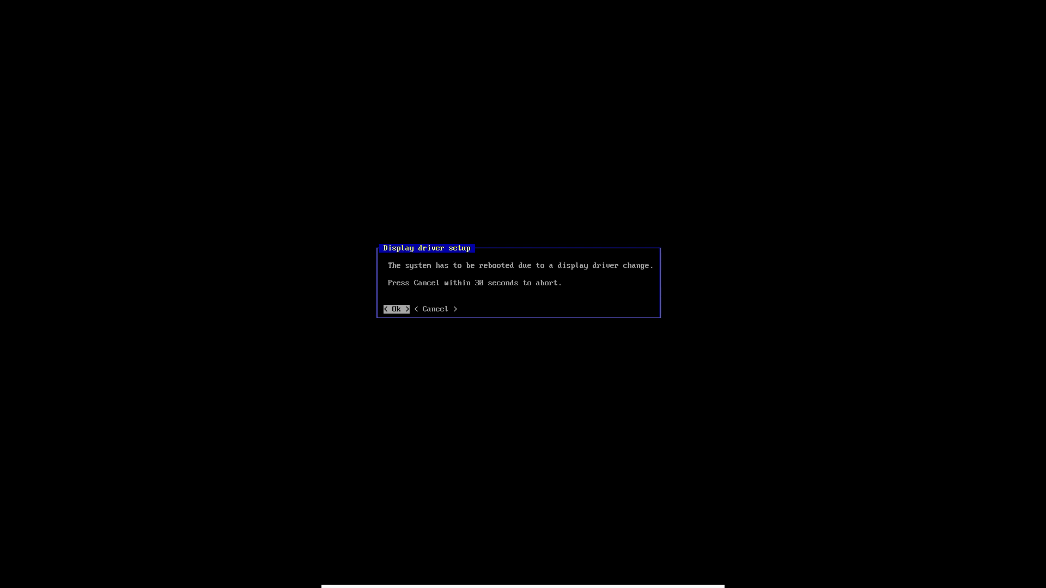
- Accept the display-driver reboot, toggle fullscreen with Host+F, and log in with the user's password
key(Return)
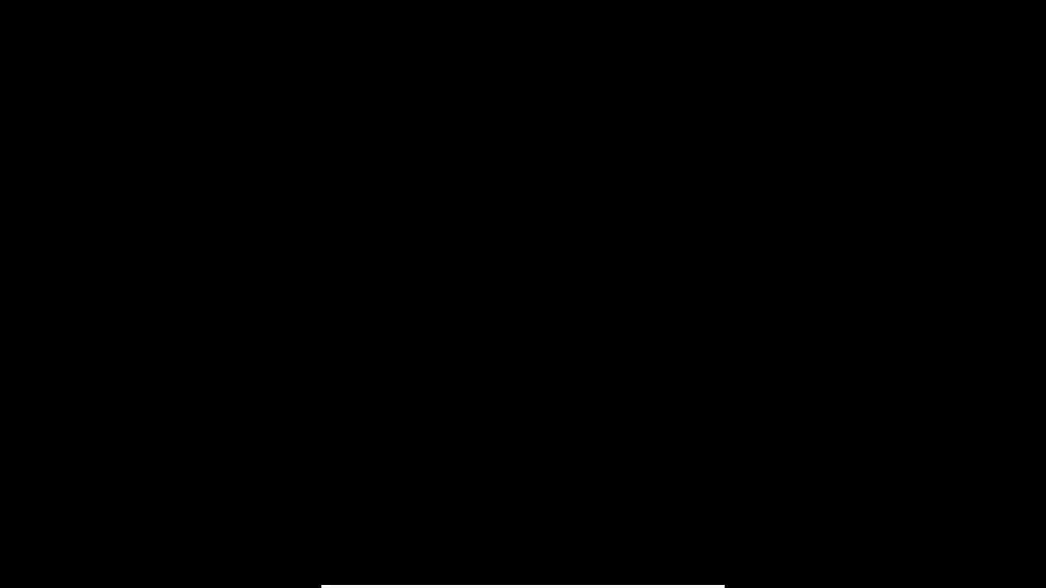
mouse_move(598, 587)
key(Control_R+f)
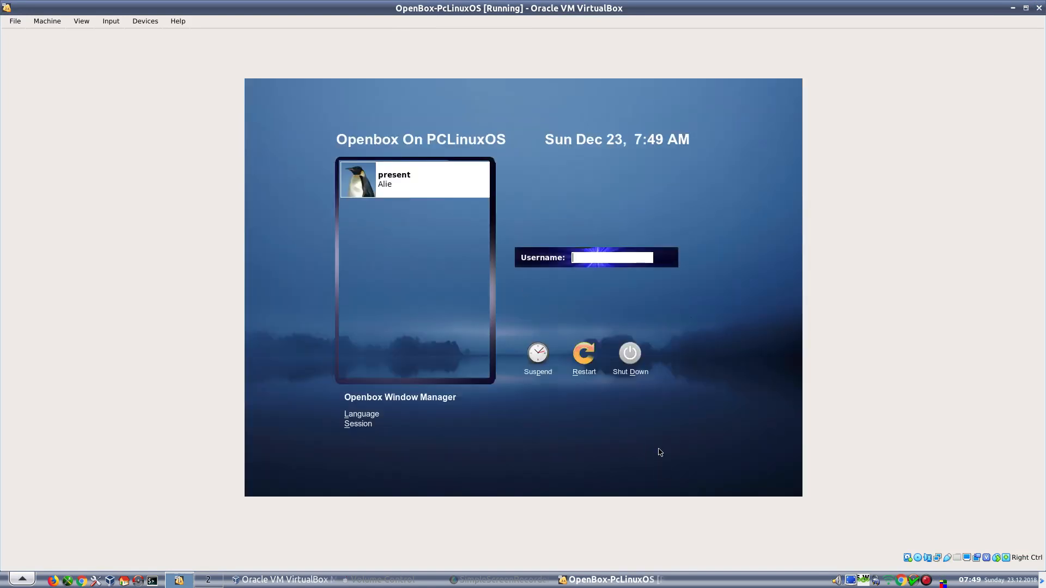
key(Control_R+f)
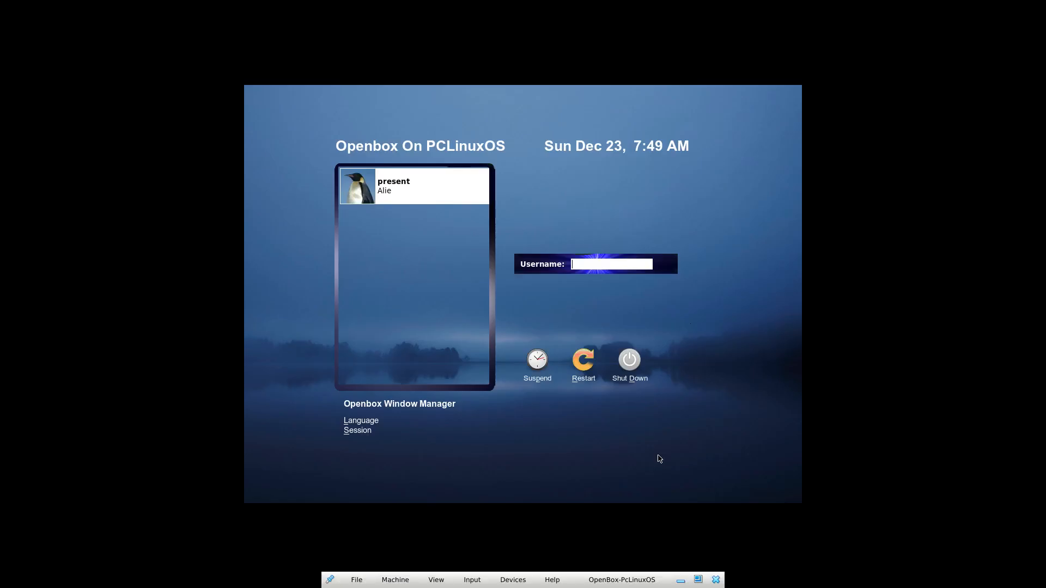
click(435, 189)
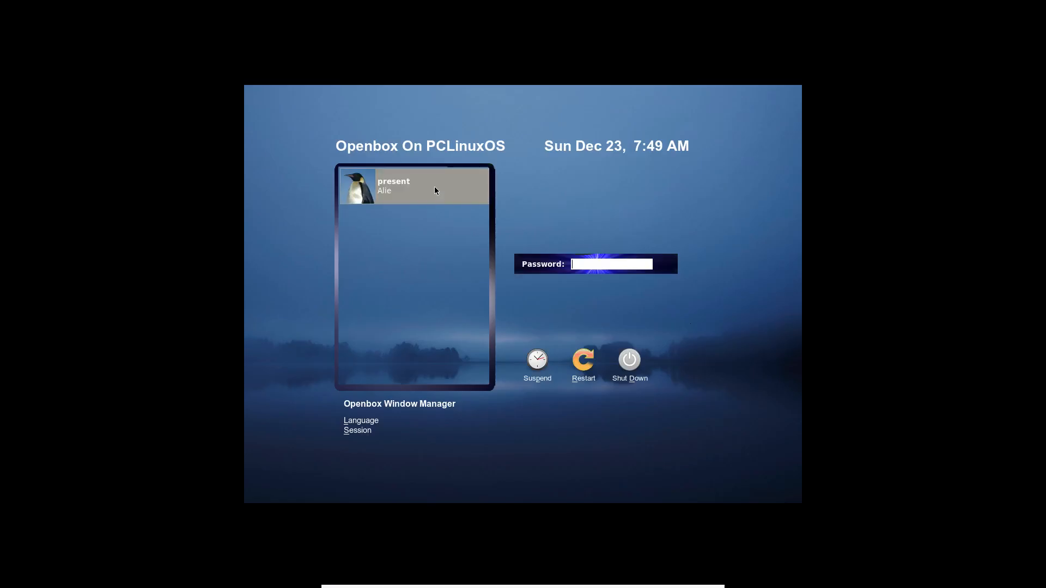
text(•••••)
key(Return)
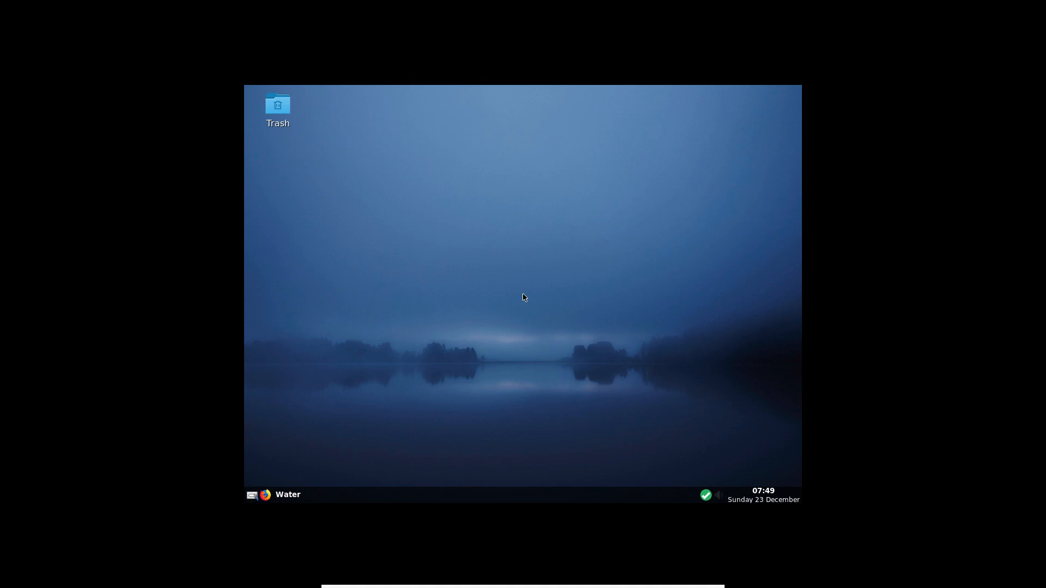
- Launch PCC from the desktop menu using the root password and open its Hardware page
right_click(400, 141)
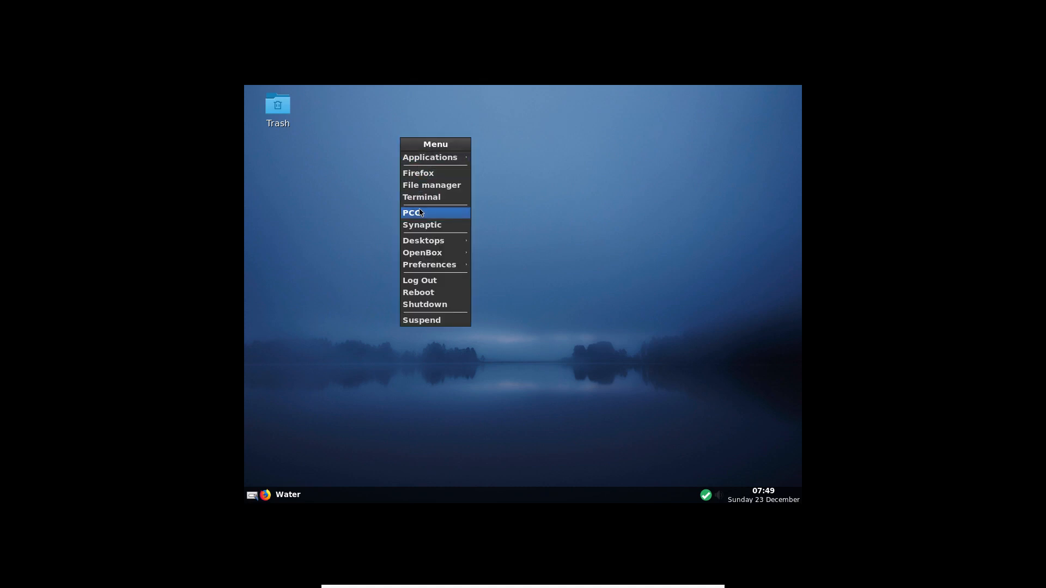
click(420, 212)
text(•••••)
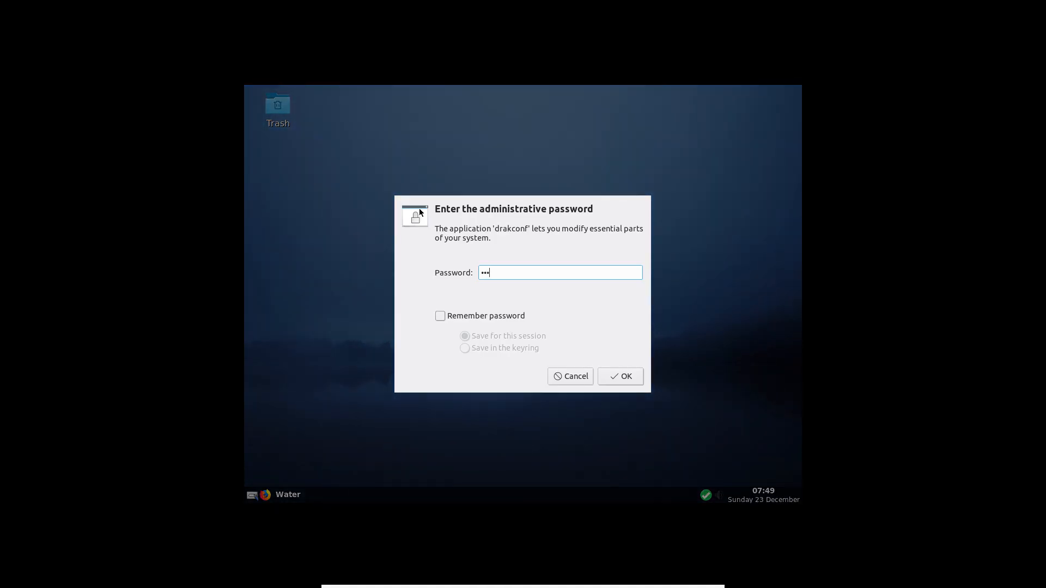
key(Return)
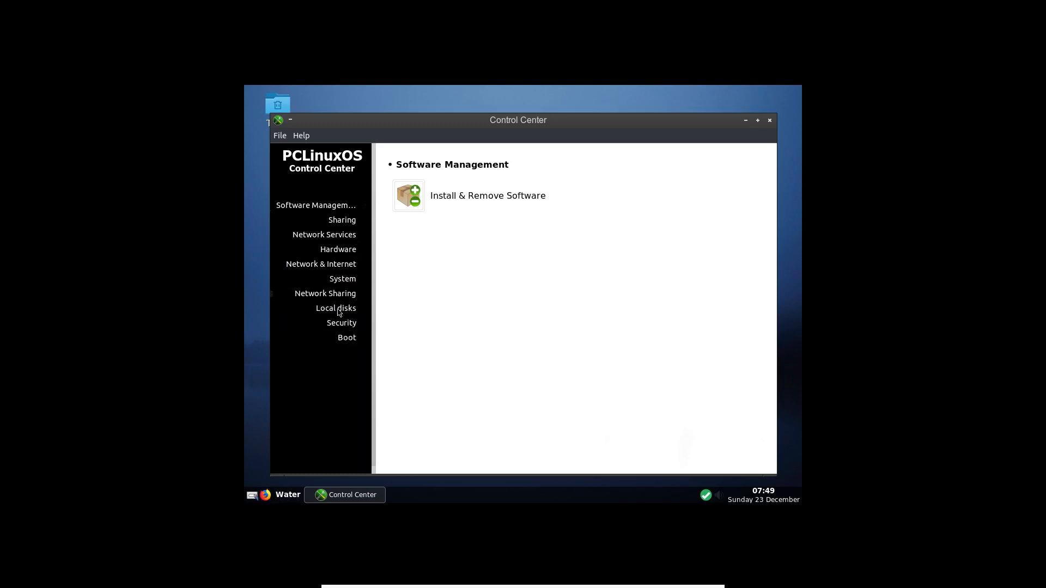
click(335, 251)
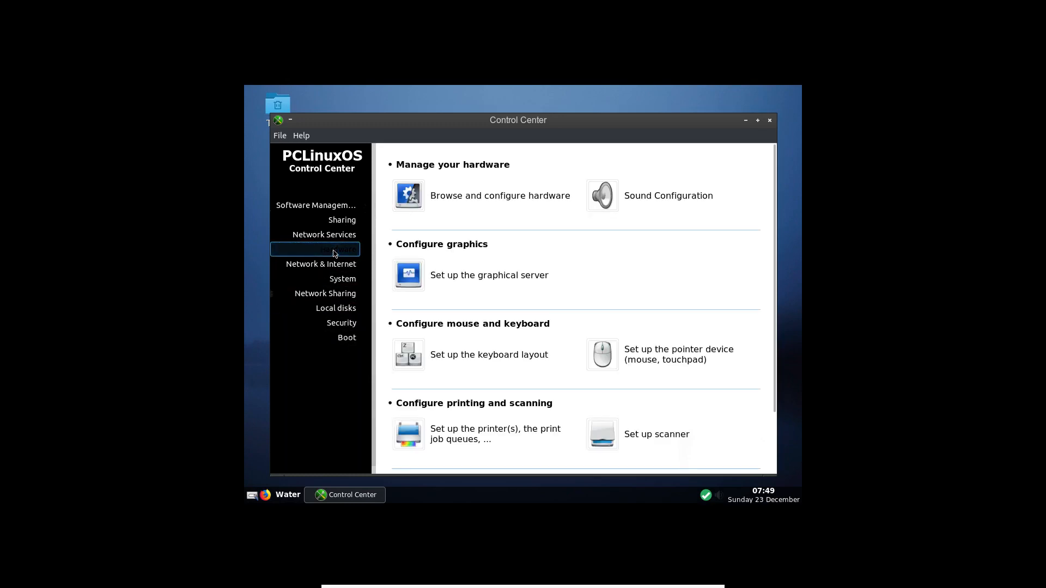
click(439, 197)
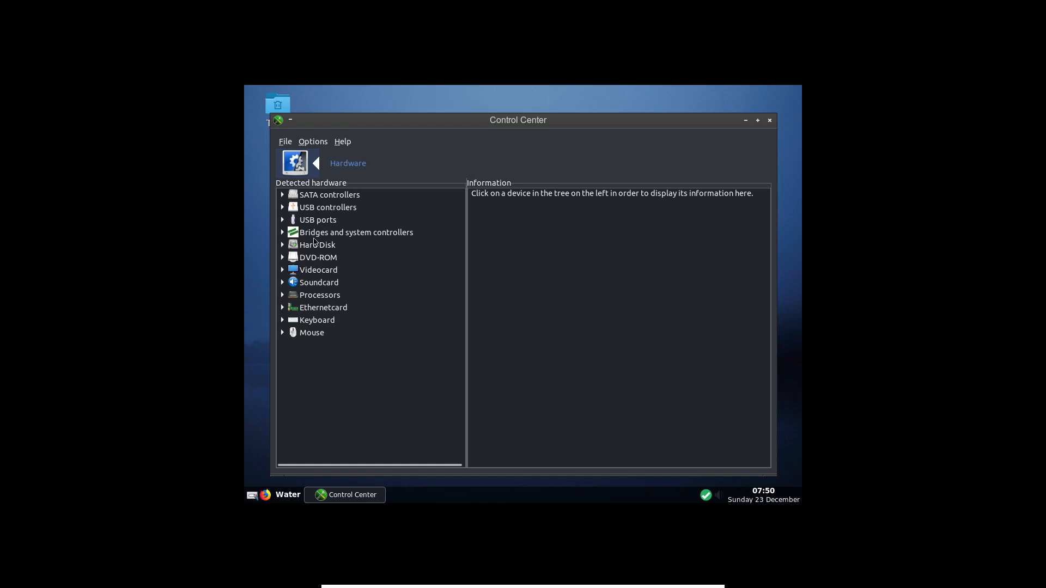
click(283, 257)
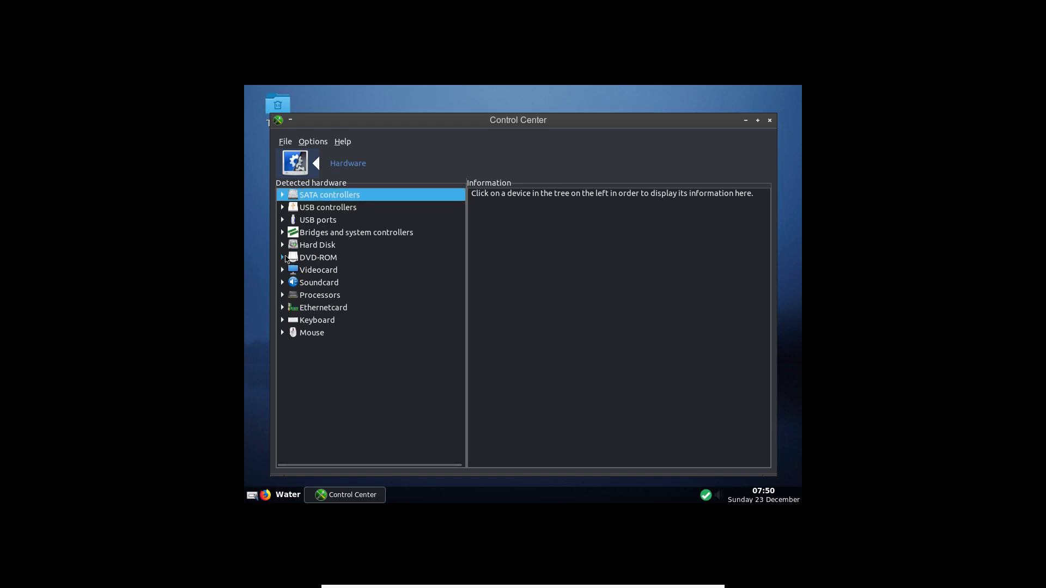
click(321, 271)
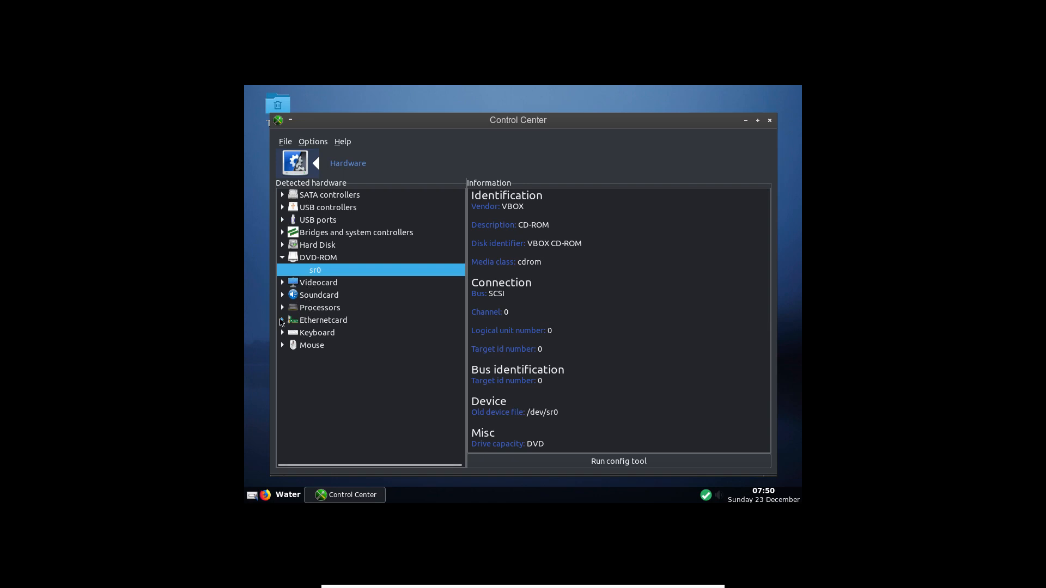
click(283, 322)
click(341, 333)
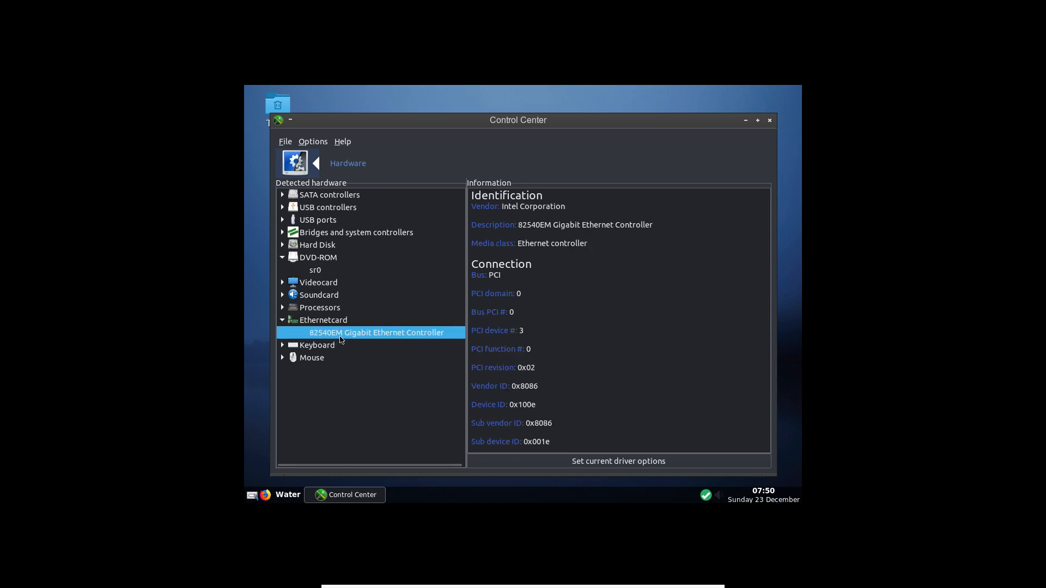
scroll(506, 388, down, 2)
scroll(505, 388, up, 2)
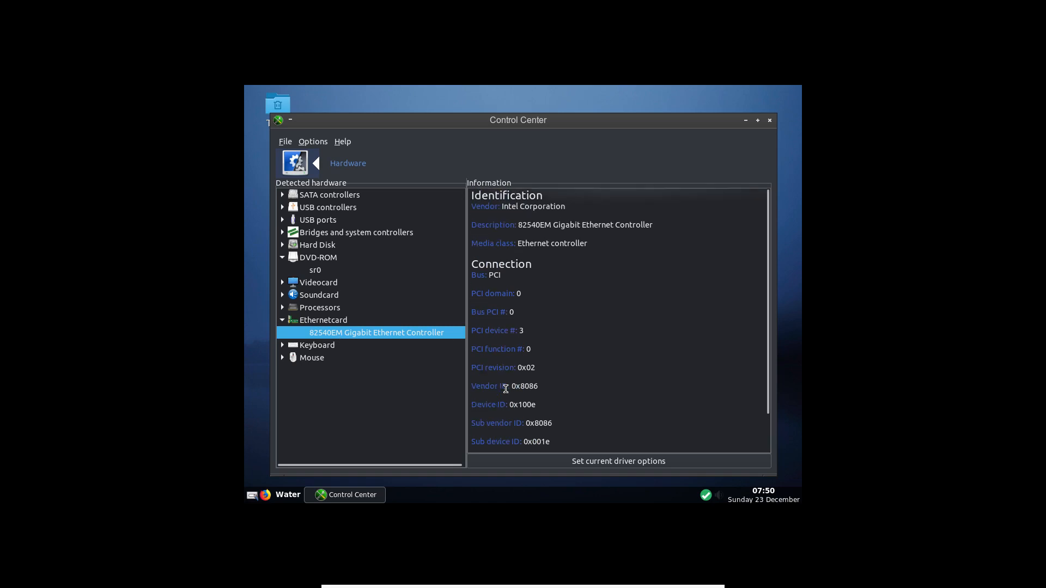
scroll(506, 389, down, 2)
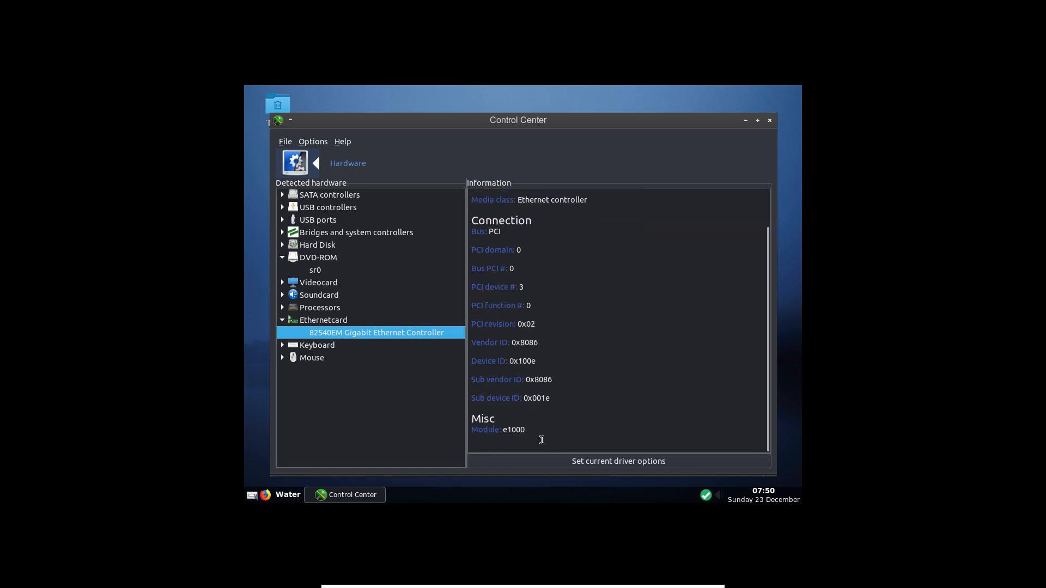
click(771, 122)
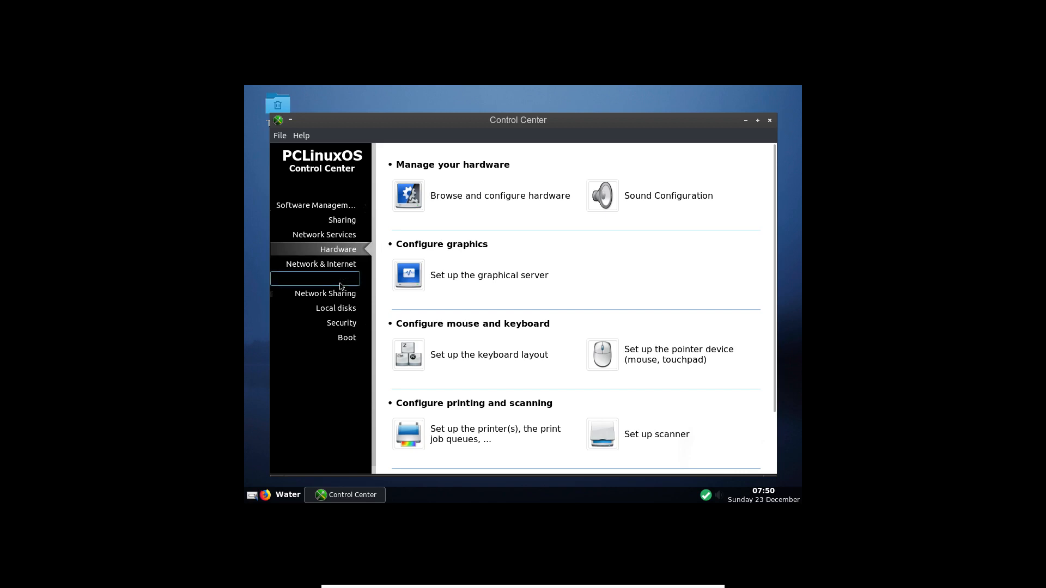
- Open the graphical server's resolution and colour depth settings and browse the resolution list
click(485, 279)
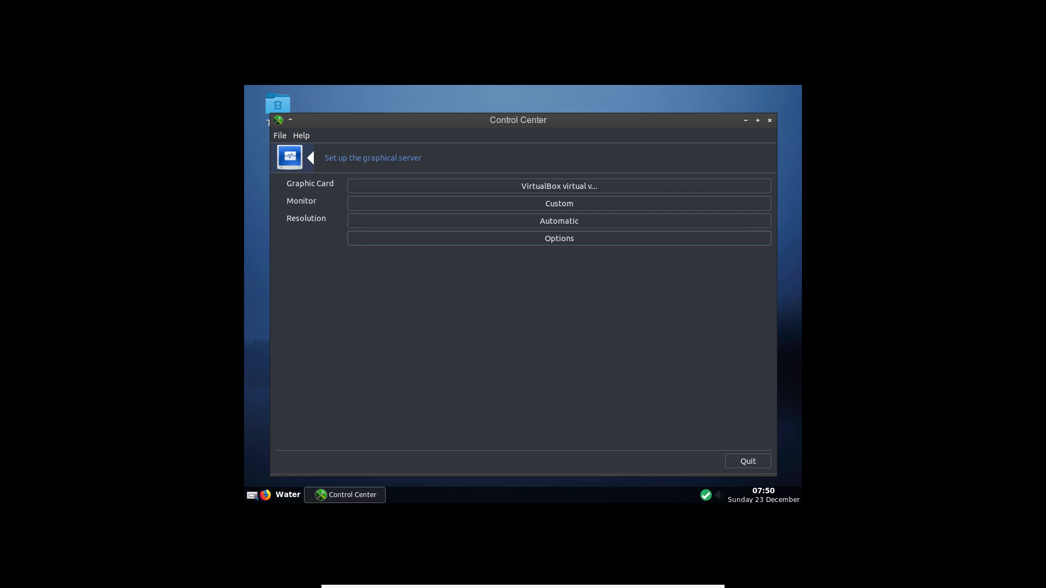
click(465, 224)
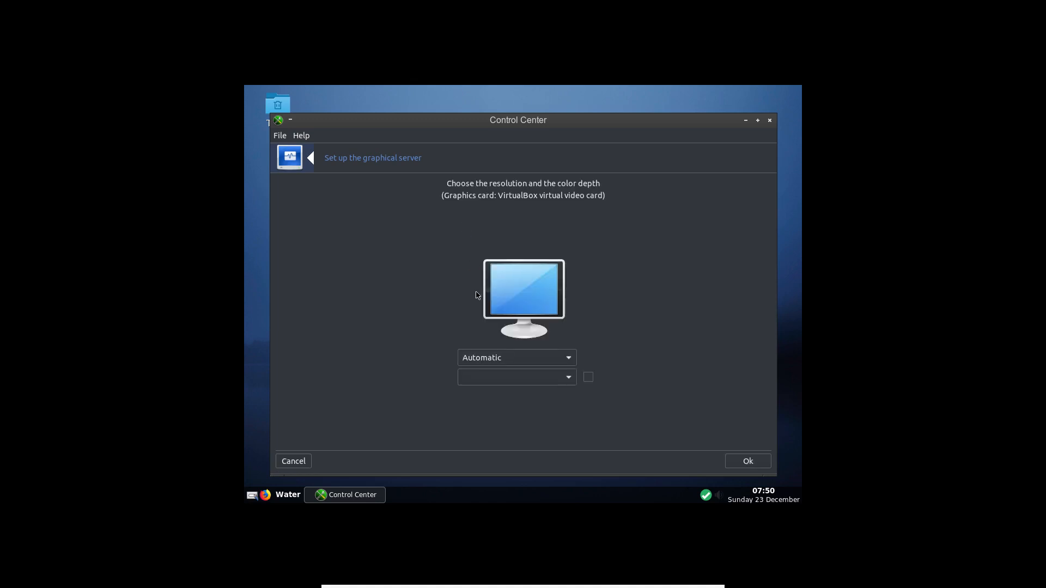
click(504, 362)
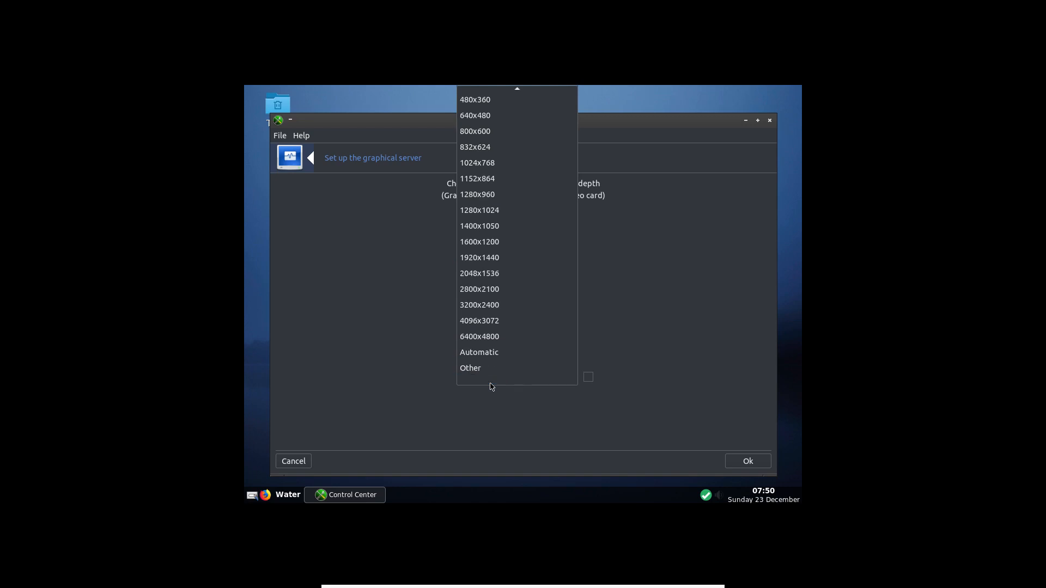
click(474, 376)
click(490, 366)
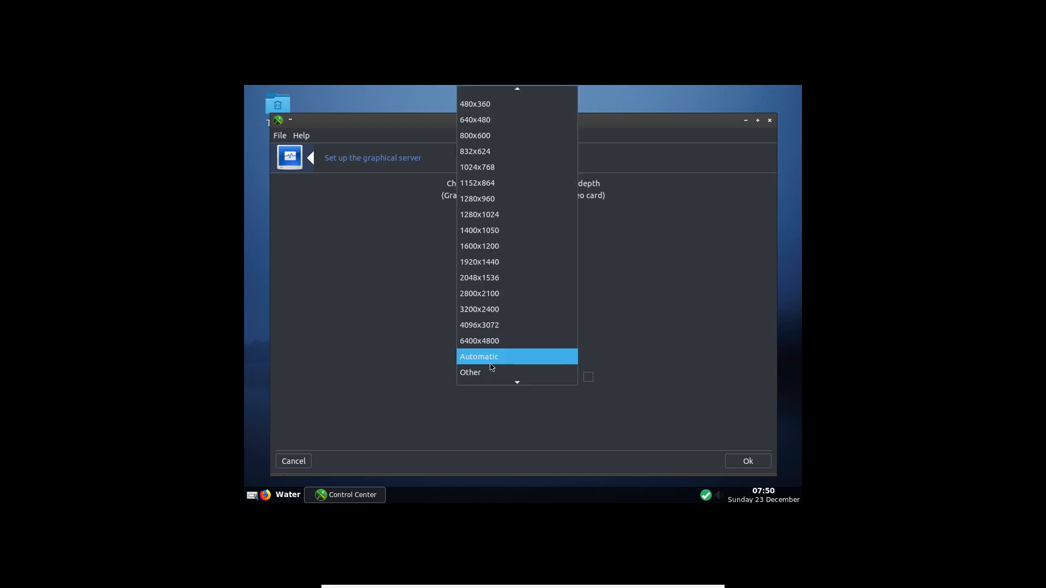
click(490, 366)
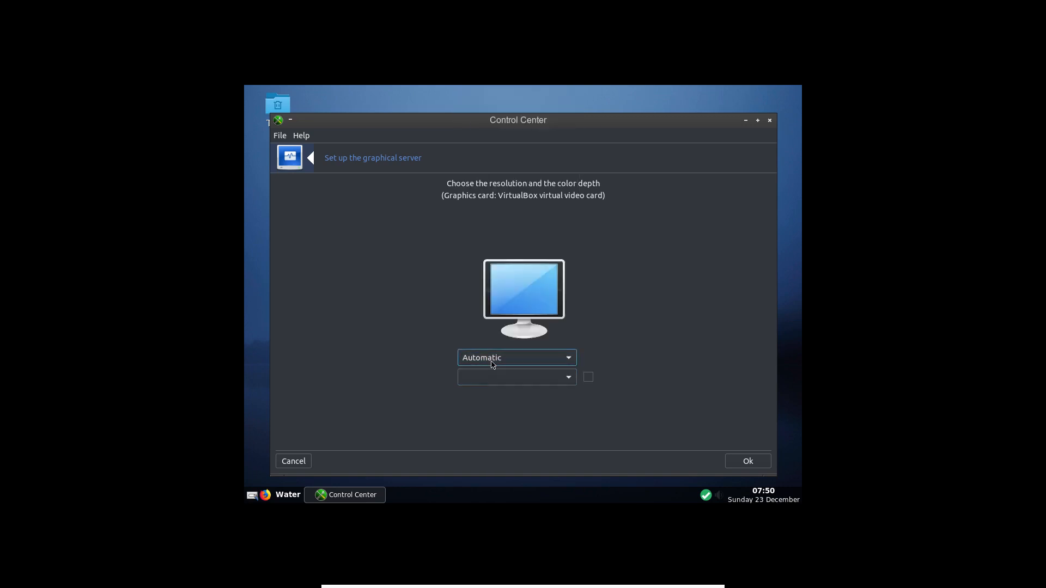
click(490, 368)
click(490, 375)
click(490, 364)
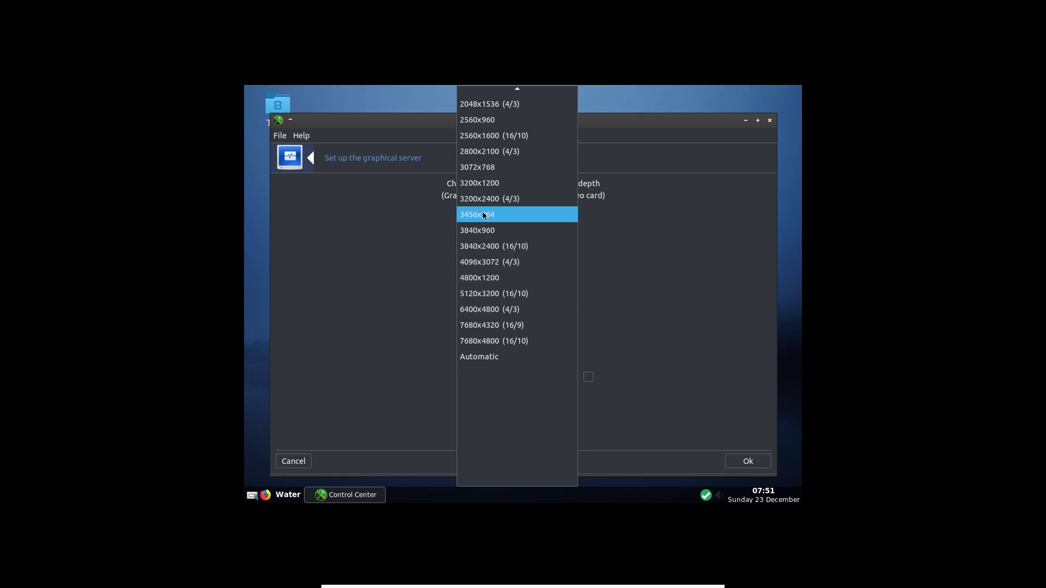
- Choose 1920x1080 (16/9), confirm, keep the new configuration, and acknowledge the reboot notice
mouse_move(482, 94)
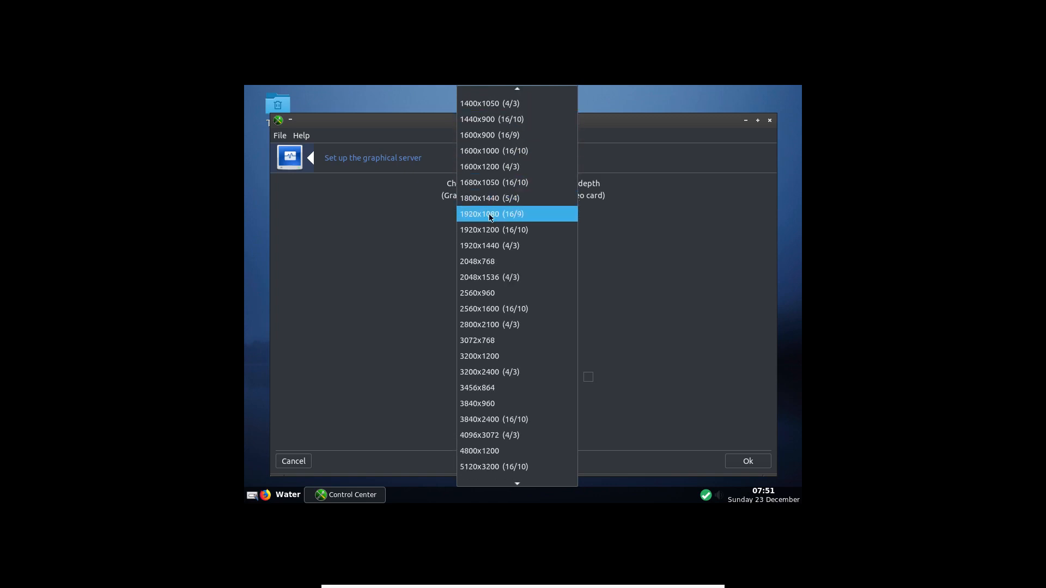
click(490, 215)
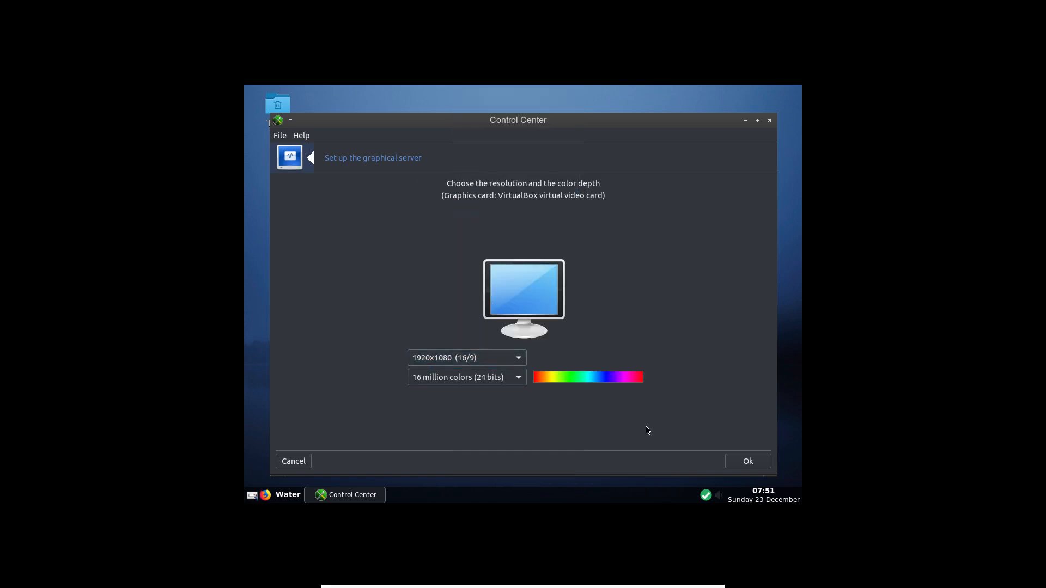
click(742, 461)
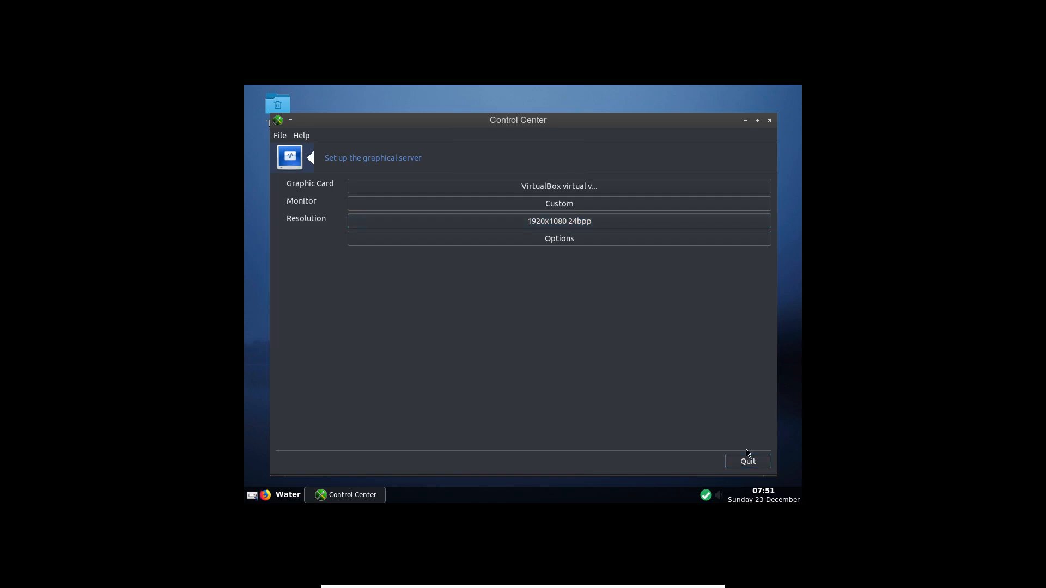
click(749, 462)
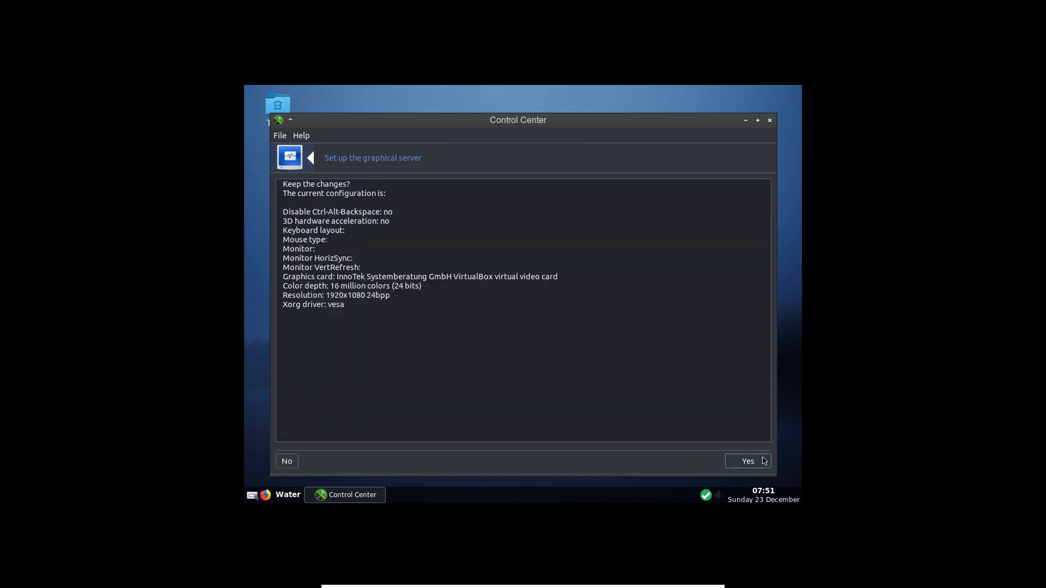
click(752, 463)
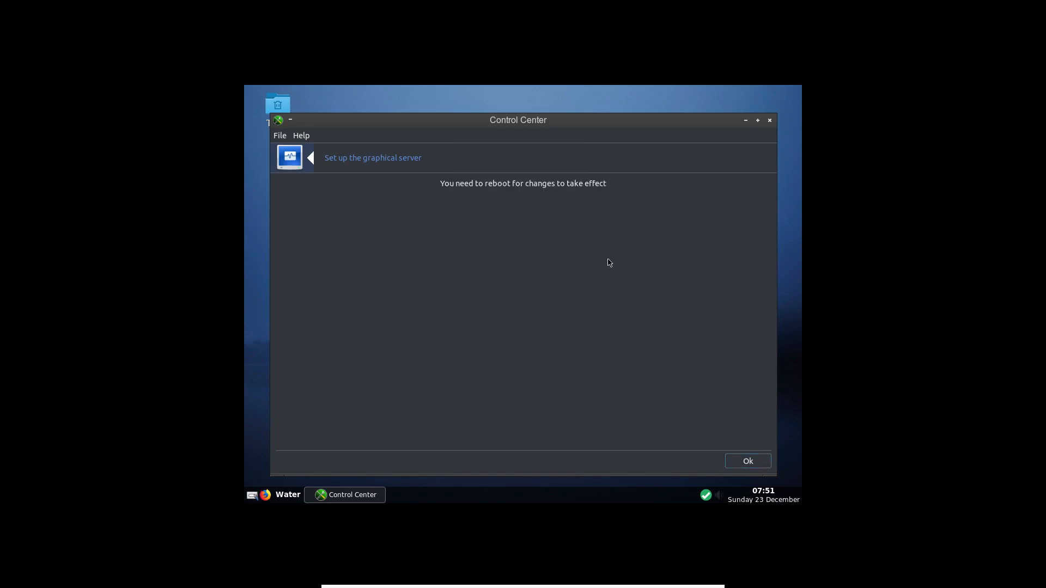
click(733, 464)
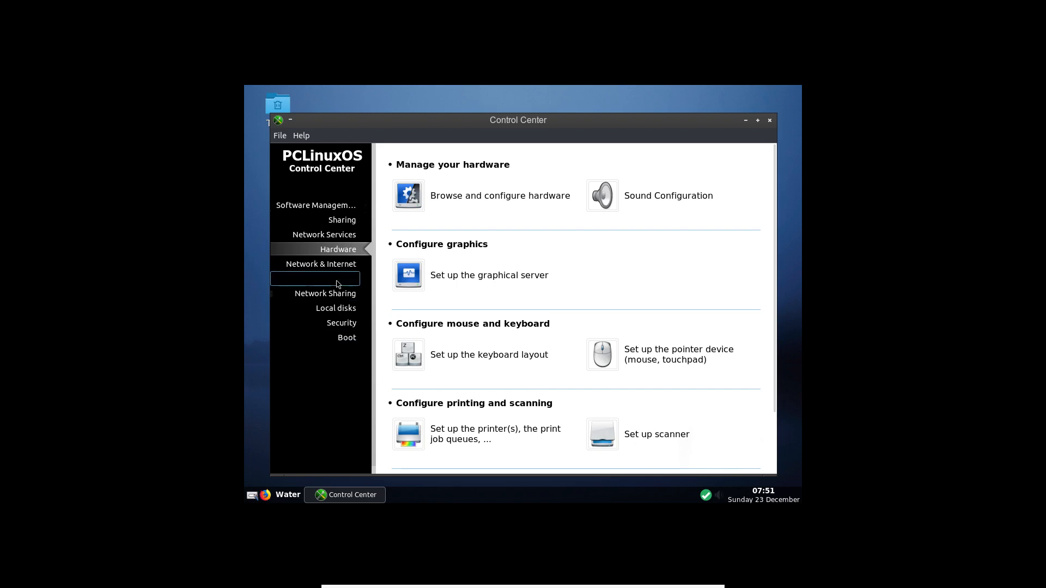
- Close the Control Center and open a Terminal from the desktop menu
click(770, 119)
right_click(495, 137)
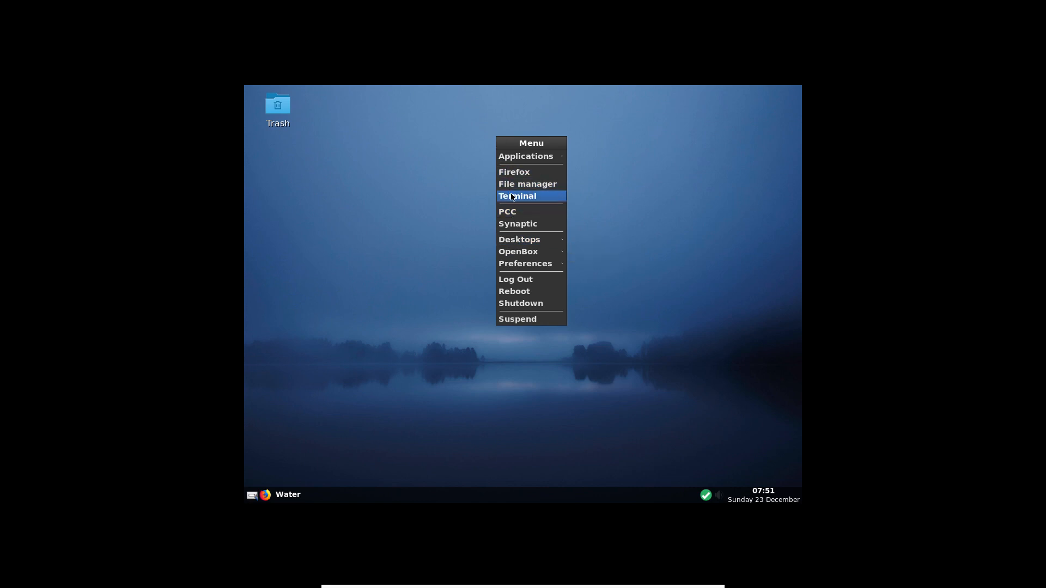
click(515, 197)
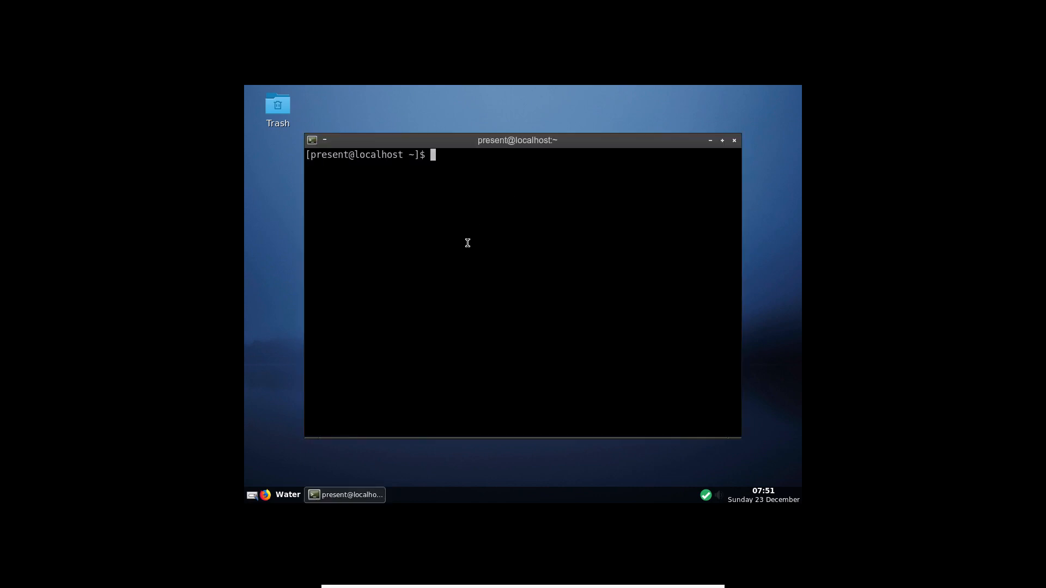
- Switch to root with su and the root password, with 'service dm stop' typed at the prompt
text(sevice)
key(BackSpace)
key(BackSpace)
key(BackSpace)
key(BackSpace)
key(BackSpace)
key(BackSpace)
text(u)
key(Return)
key(Return)
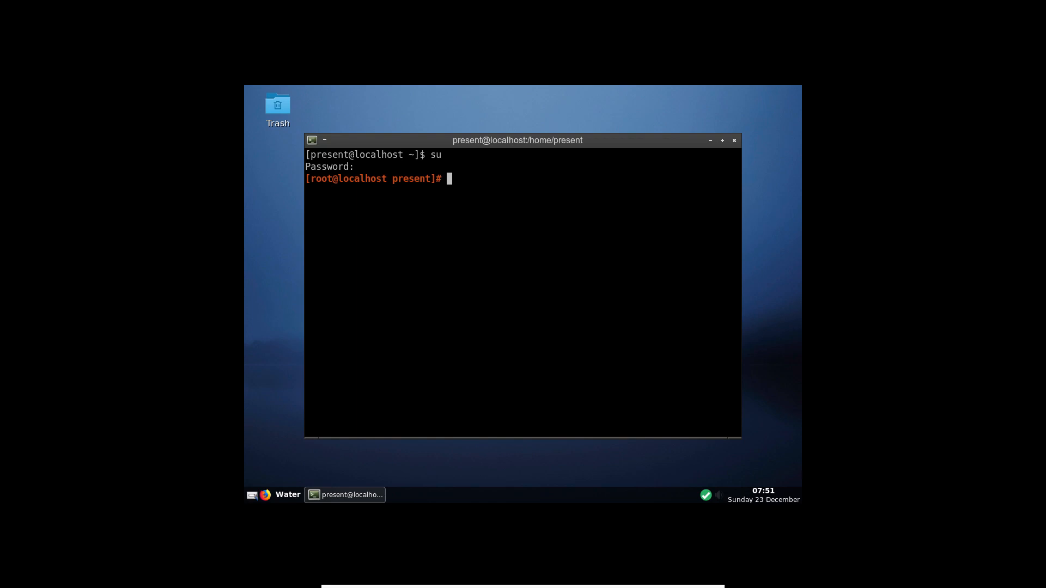
text(service dm stop)
- Stop the display manager, log in as root on the console, and run 'service dm start'
key(Return)
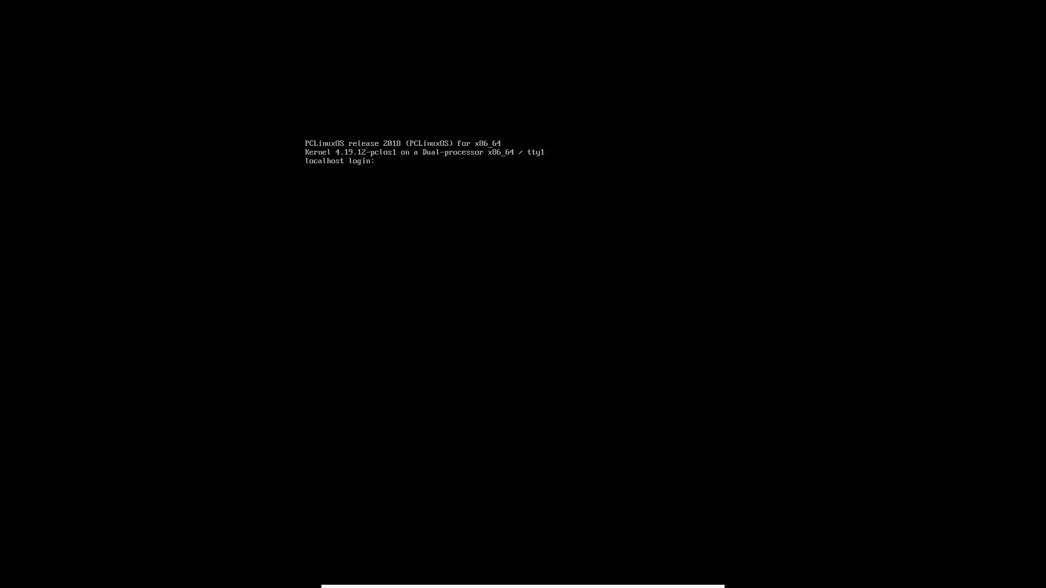
text(root)
key(Return)
key(Return)
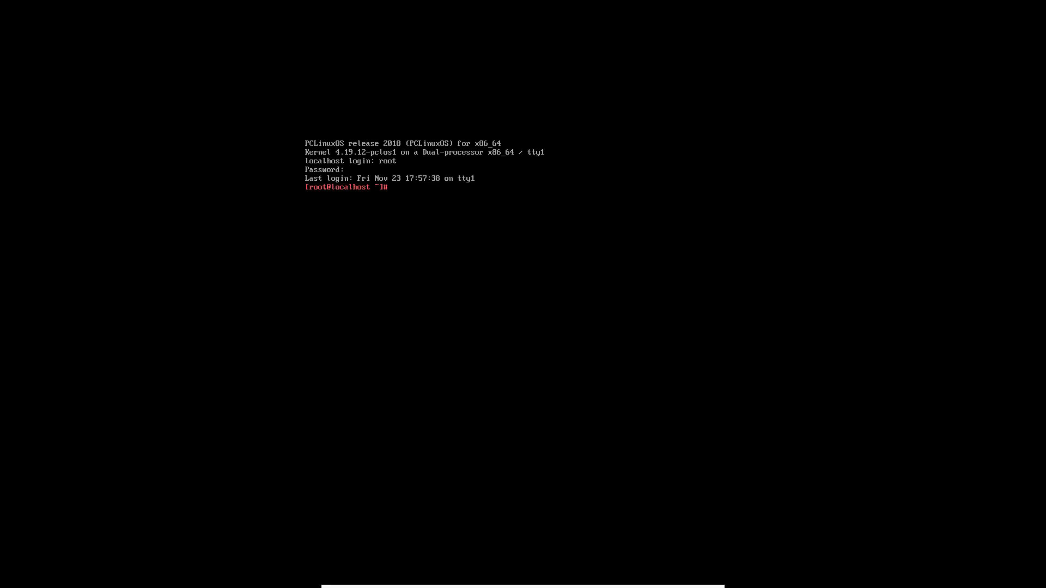
text(servioce)
key(BackSpace)
key(BackSpace)
text(ce dm start)
key(Return)
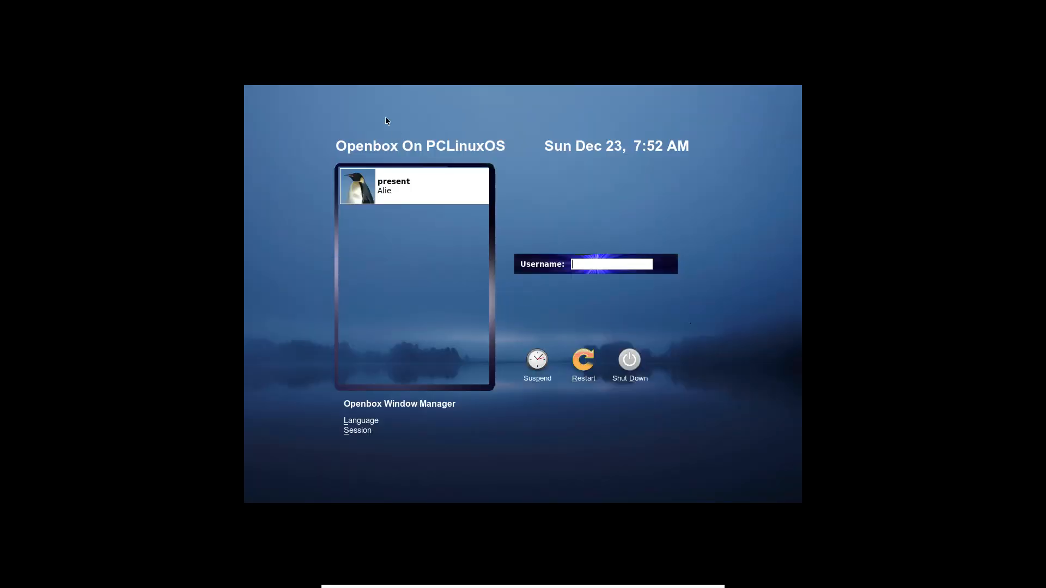
- Log back into the Openbox desktop with the user account's password
click(413, 184)
text(******)
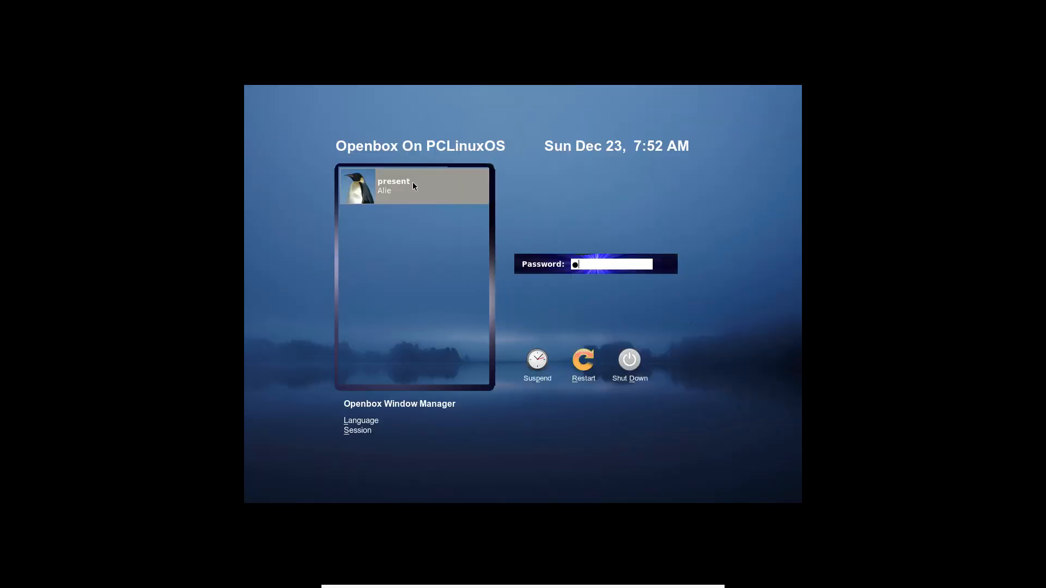
key(Return)
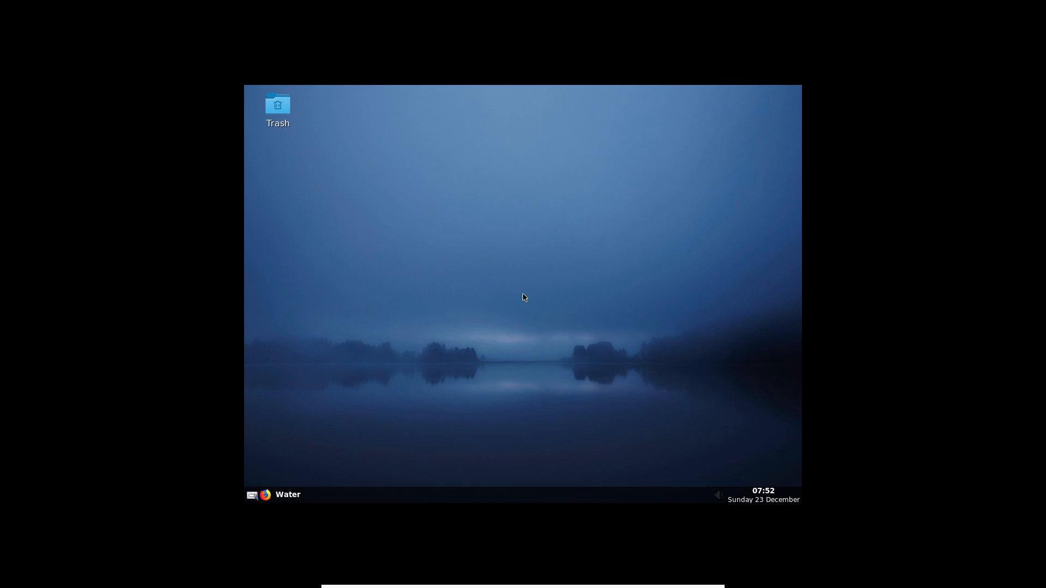
right_click(394, 146)
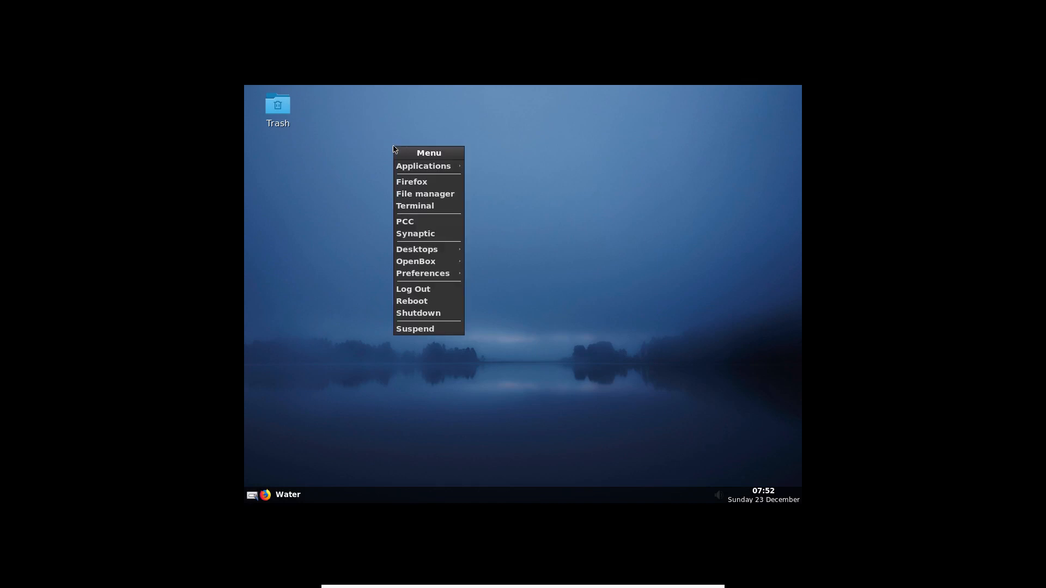
mouse_move(399, 171)
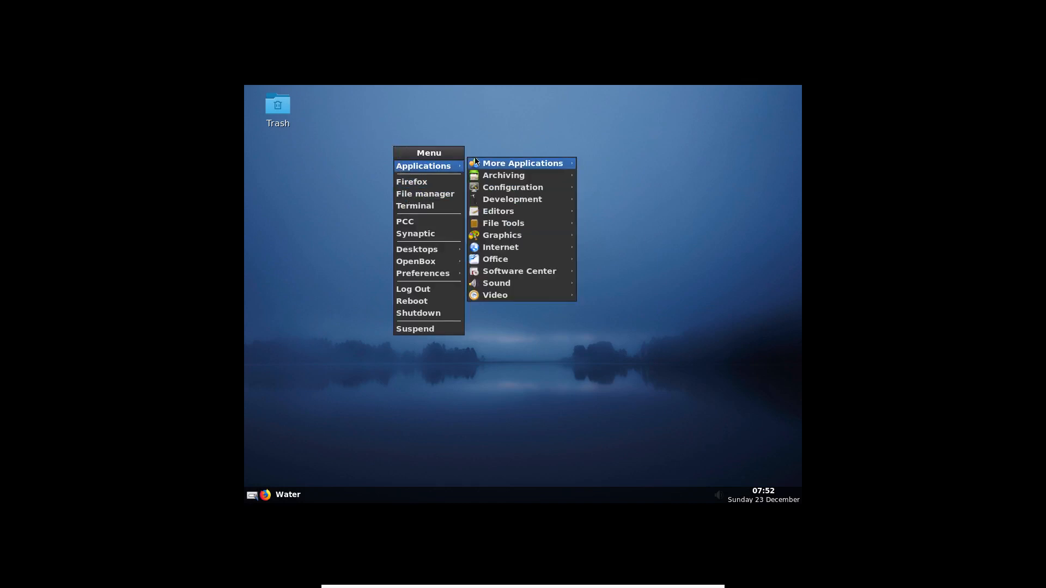
mouse_move(528, 239)
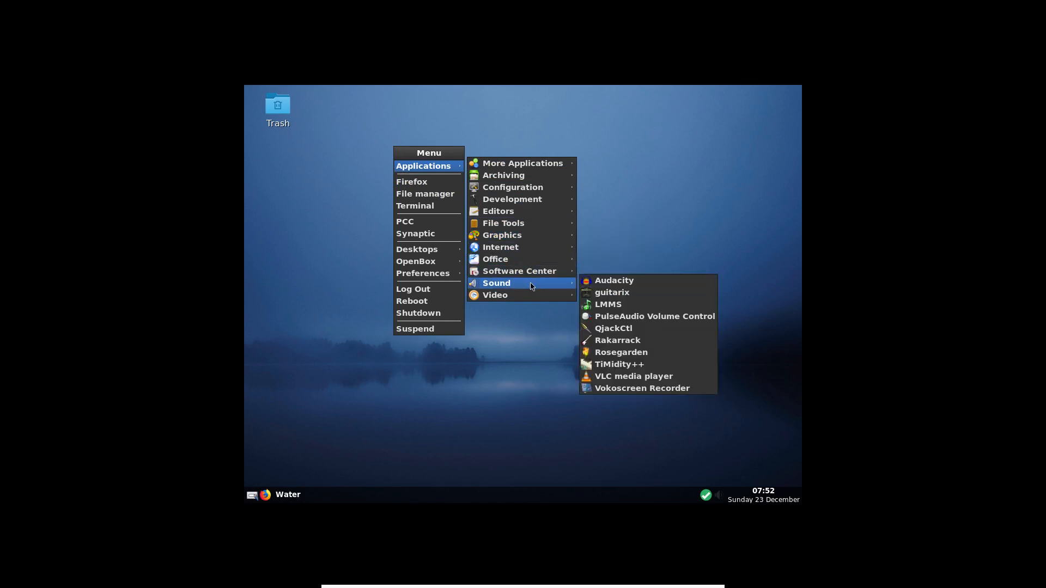
mouse_move(532, 295)
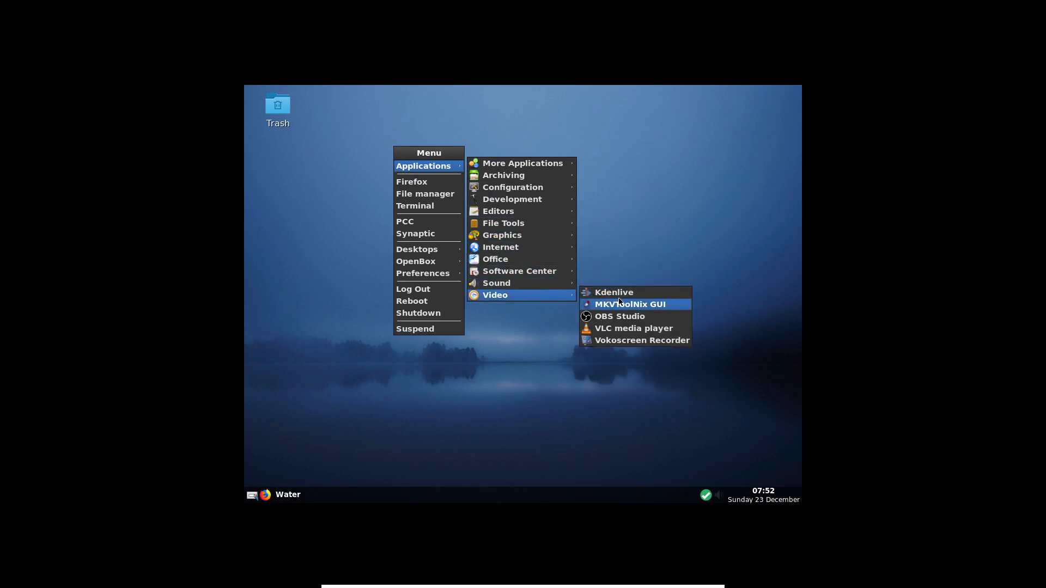
click(620, 317)
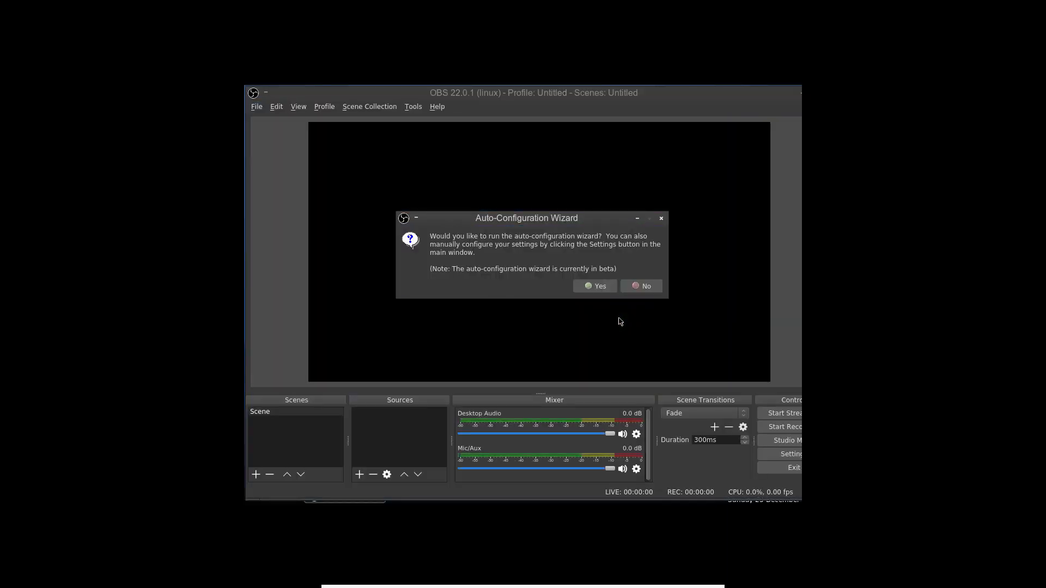
click(634, 289)
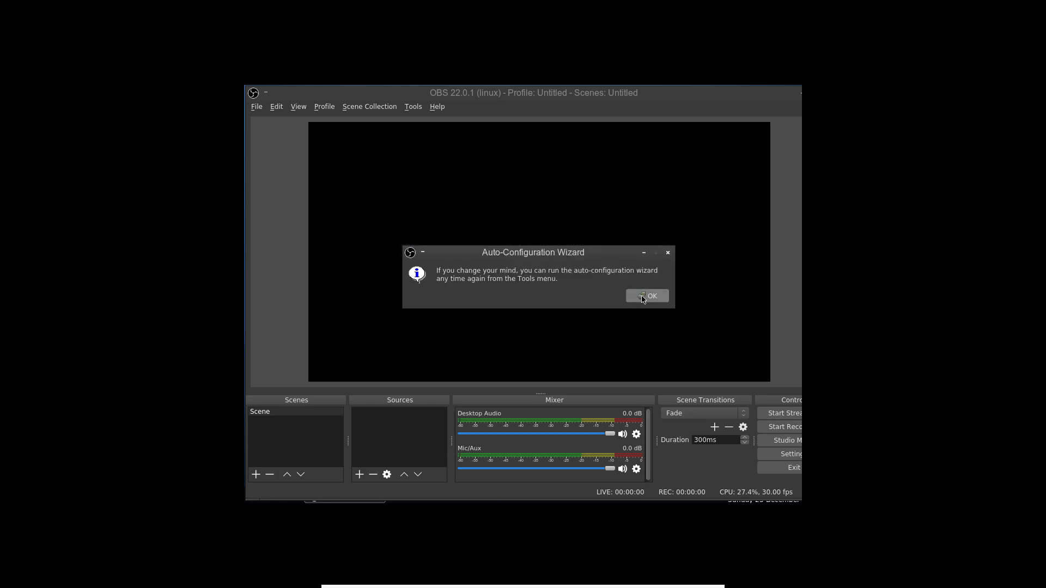
click(645, 299)
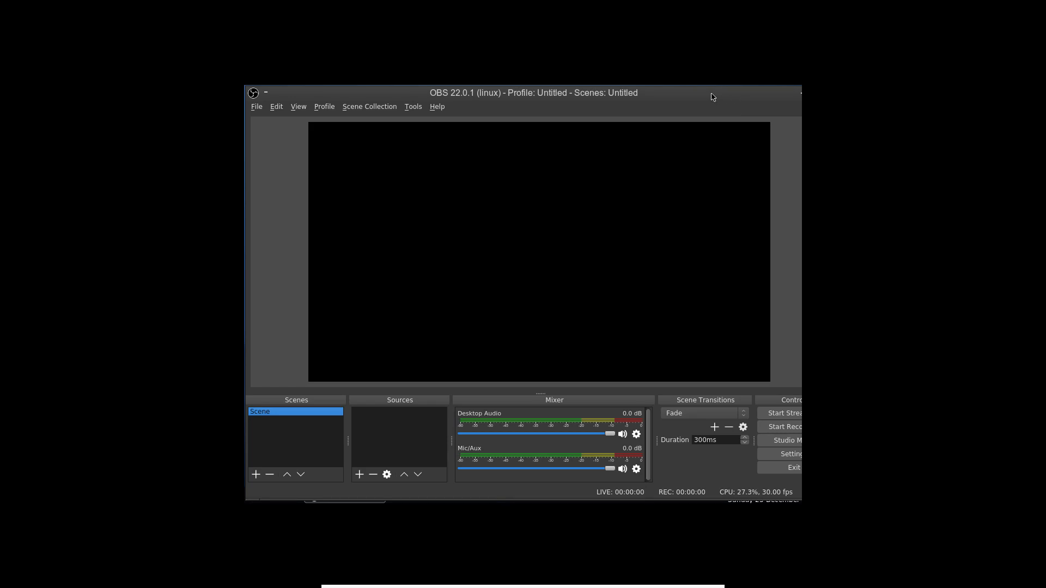
drag(712, 95, 691, 95)
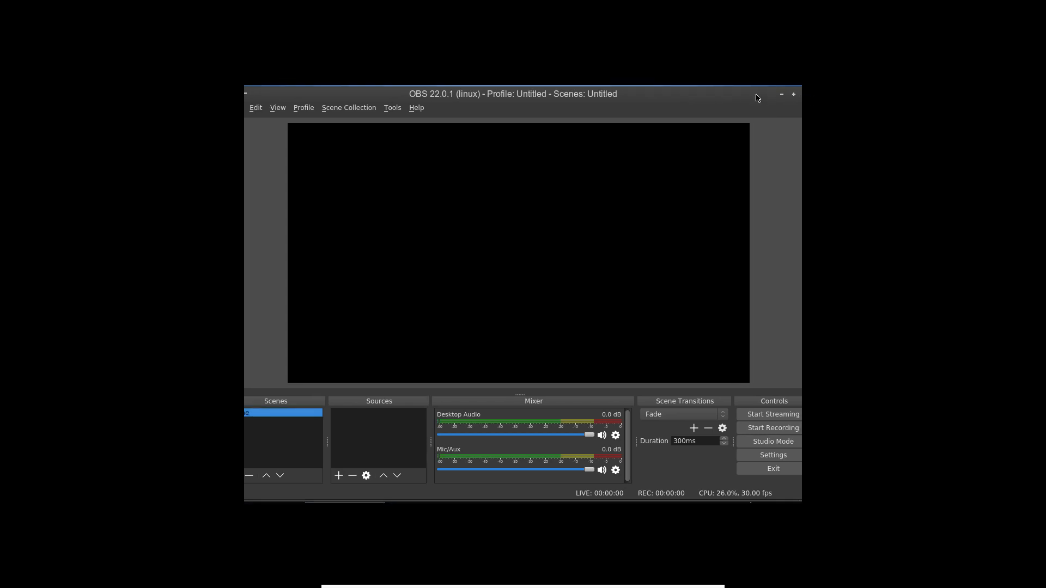
drag(754, 98, 723, 99)
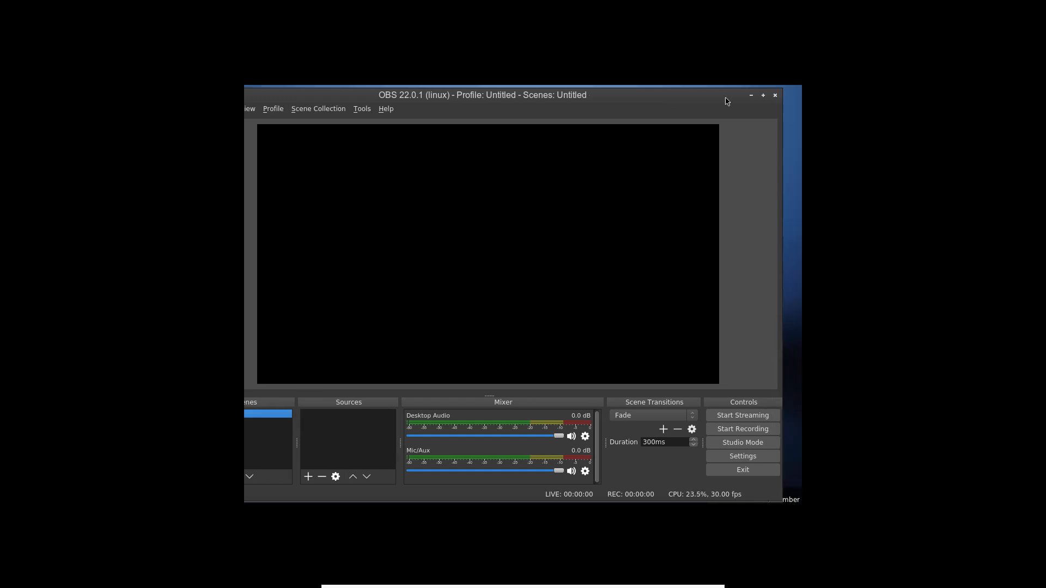
click(778, 98)
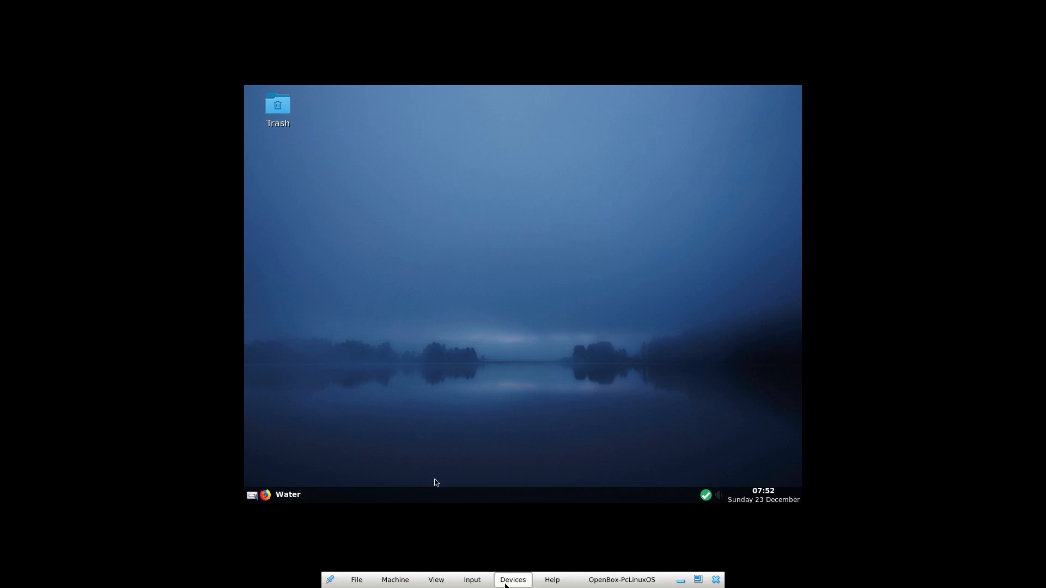
- Insert the Guest Additions CD image from the Devices menu and dismiss the resulting error
click(505, 586)
click(522, 566)
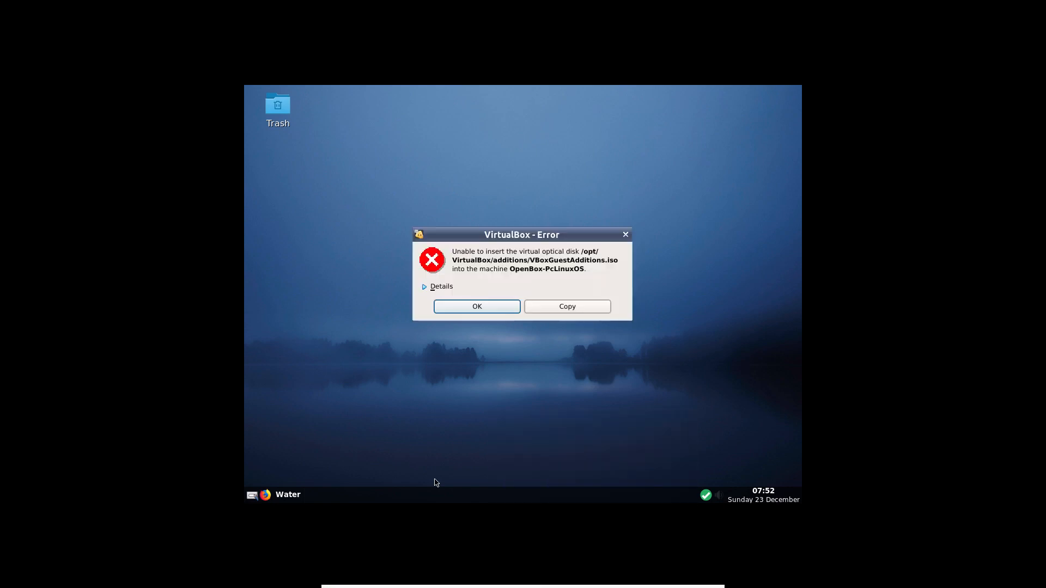
click(478, 308)
- Check the mounted VBox_GAs disc in the file manager, then open a Terminal
right_click(401, 130)
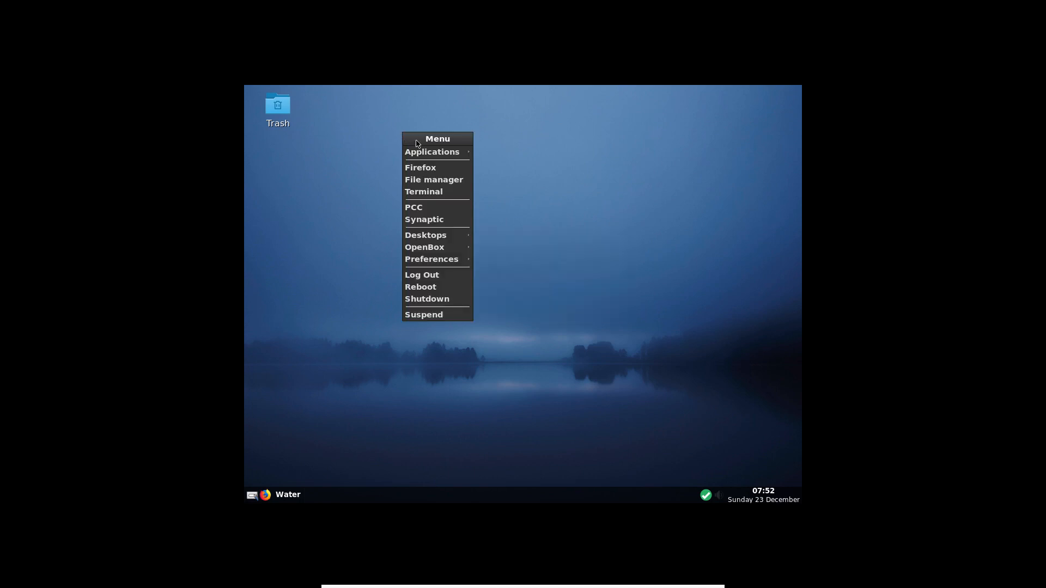
click(428, 179)
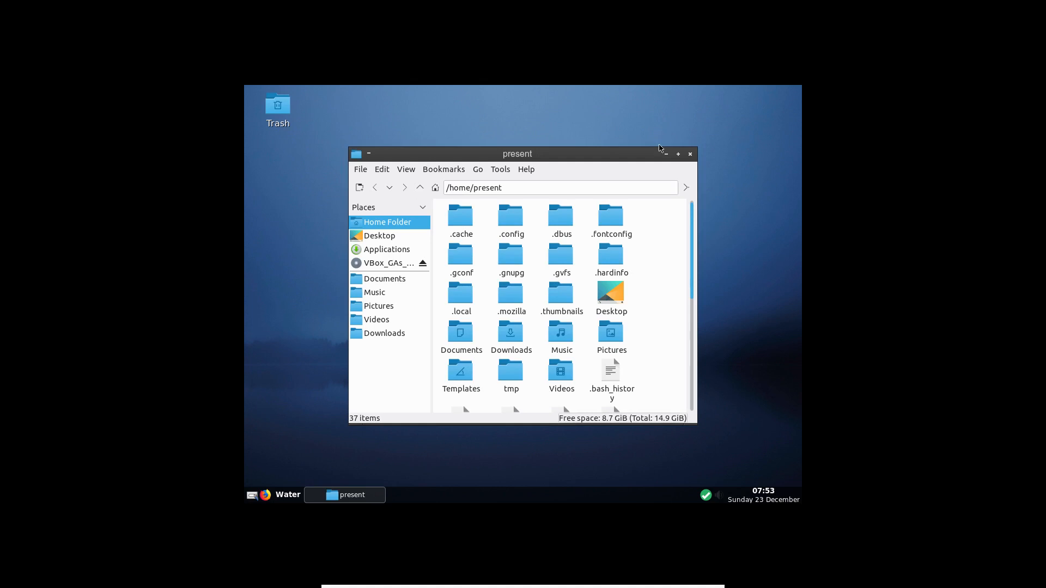
click(691, 156)
right_click(554, 94)
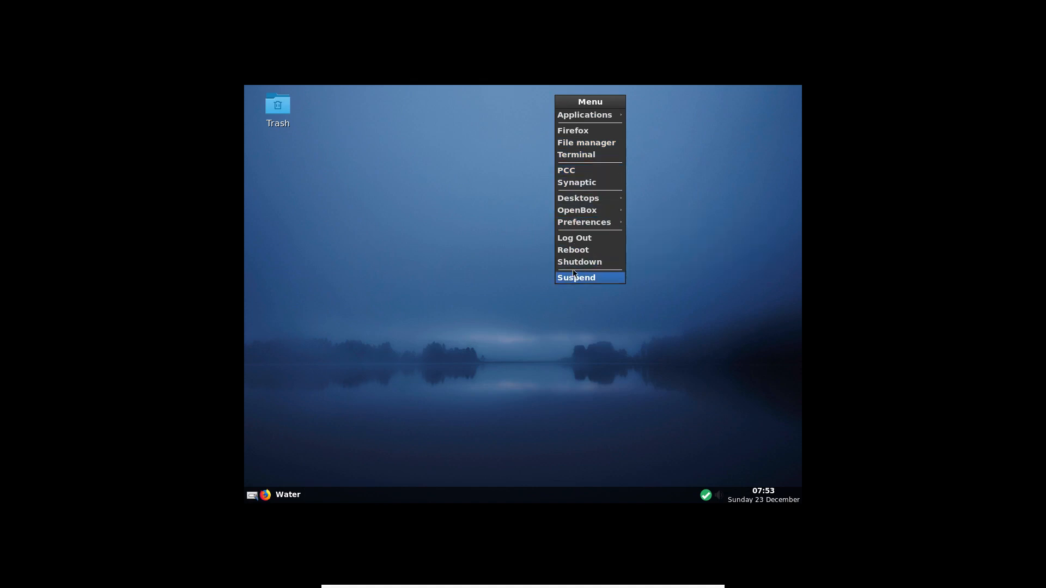
click(562, 158)
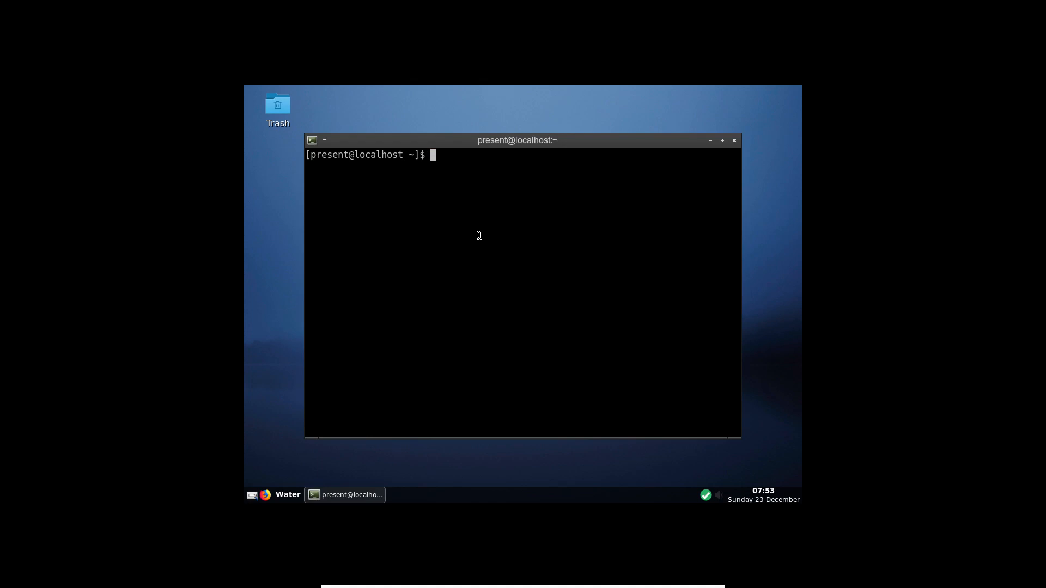
- Change directory into the Guest Additions disc folder under /media
text(cd med)
key(BackSpace)
key(BackSpace)
key(BackSpace)
text(/med)
key(Tab)
key(Tab)
key(Return)
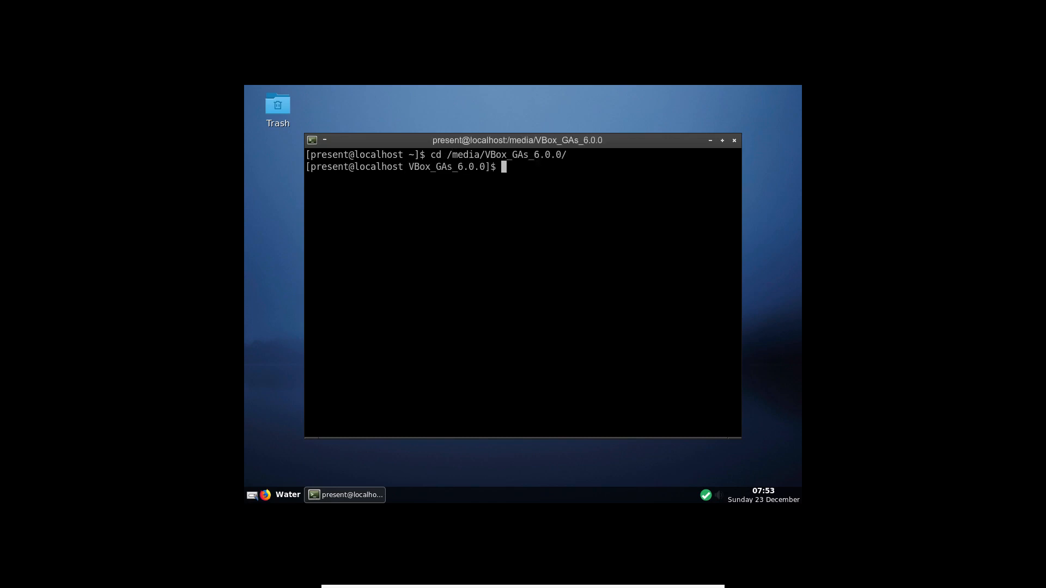
- Become root with su and bring back ./VBoxLinuxAdditions.run at the prompt
text(su)
key(Return)
key(Return)
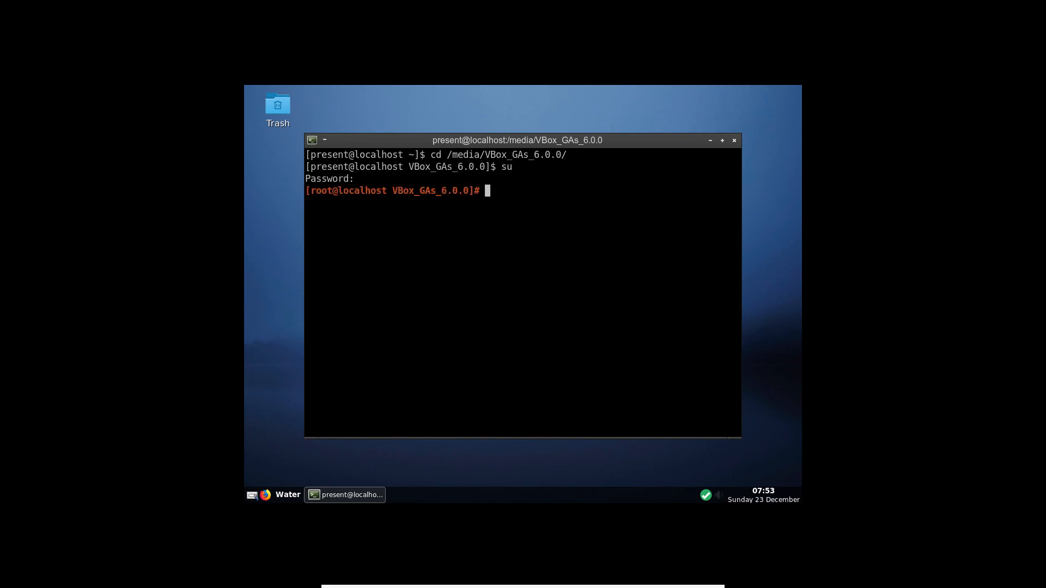
text(./)
key(Up)
key(Up)
key(Up)
key(Up)
key(Up)
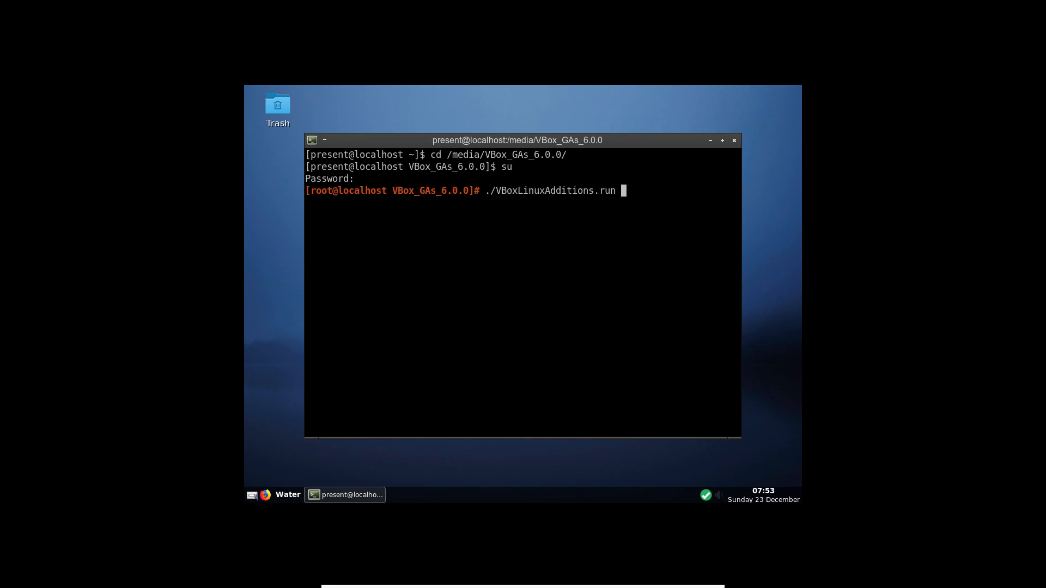
- Run ./VBoxLinuxAdditions.run to install Guest Additions 6.0.0, then halt the guest
key(Return)
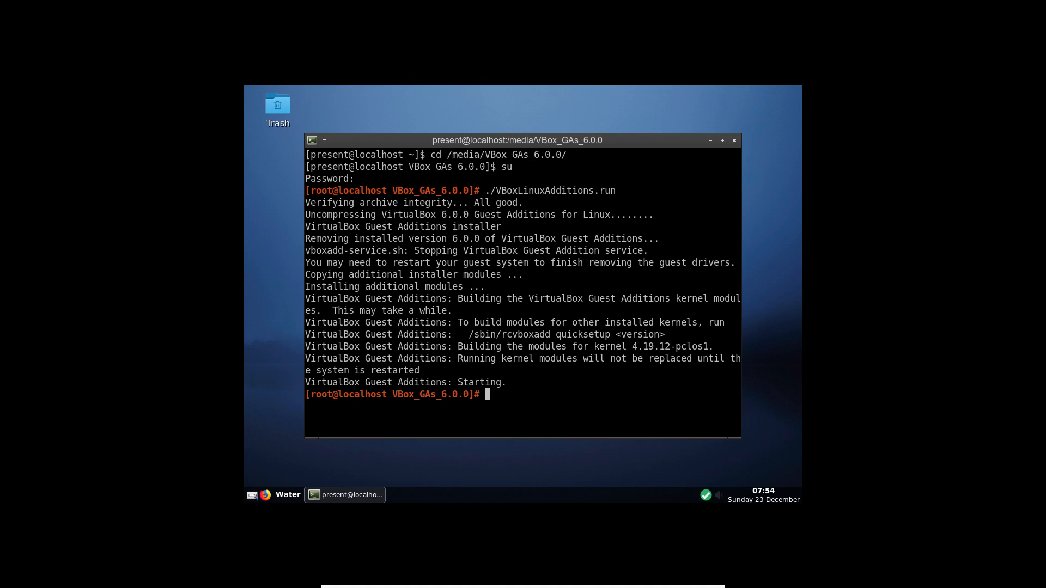
text(halt)
key(Return)
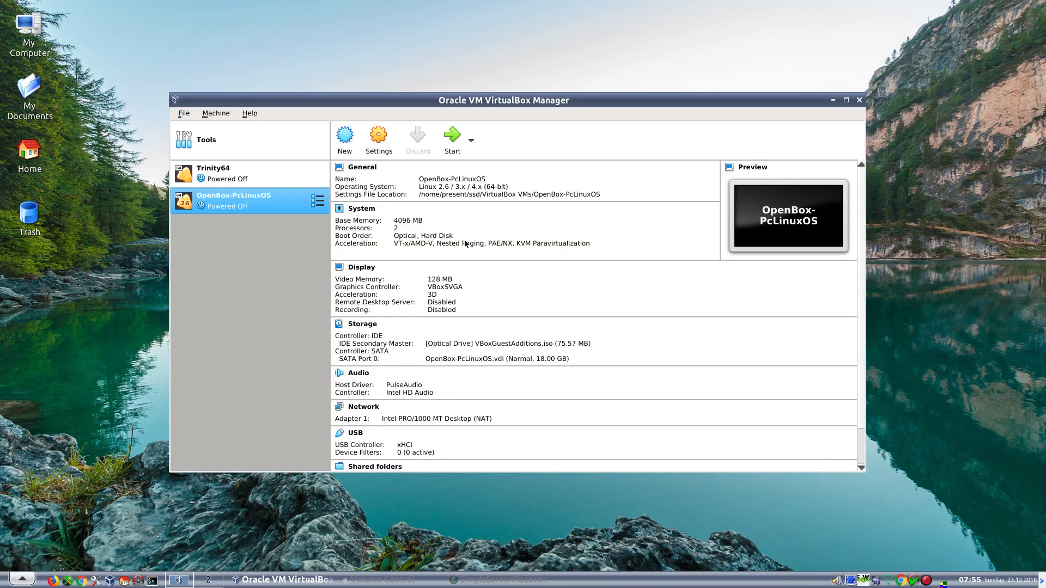
- Set OpenBox-PcLinuxOS's Display graphics controller to VMSVGA, save, and boot the machine
click(379, 158)
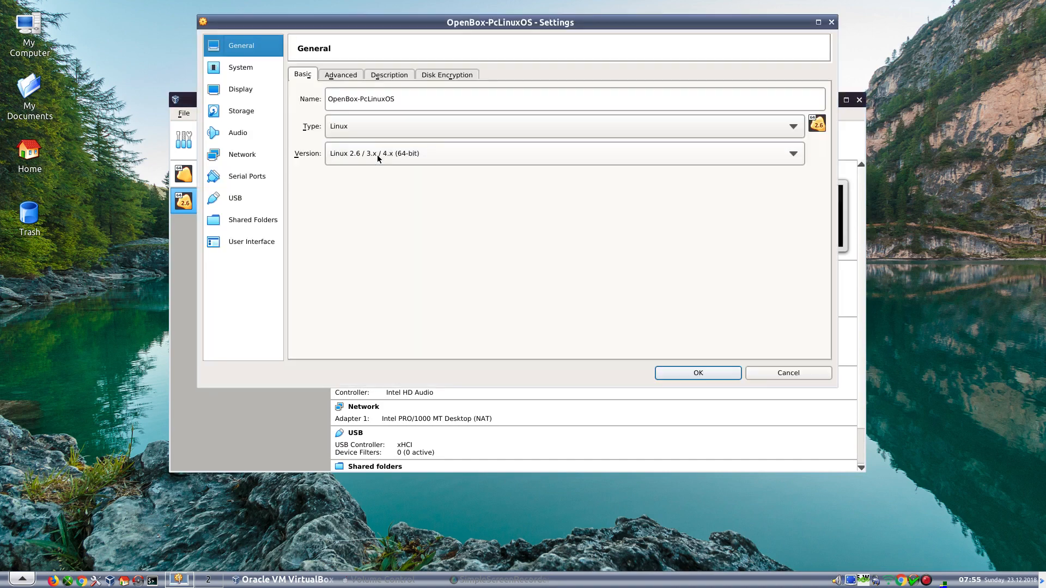
click(230, 88)
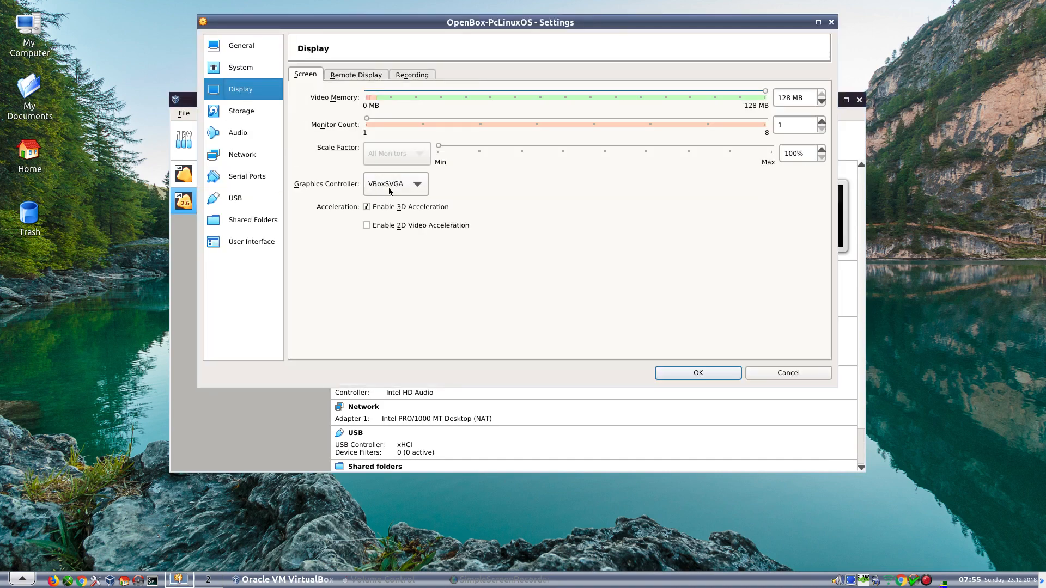
click(390, 190)
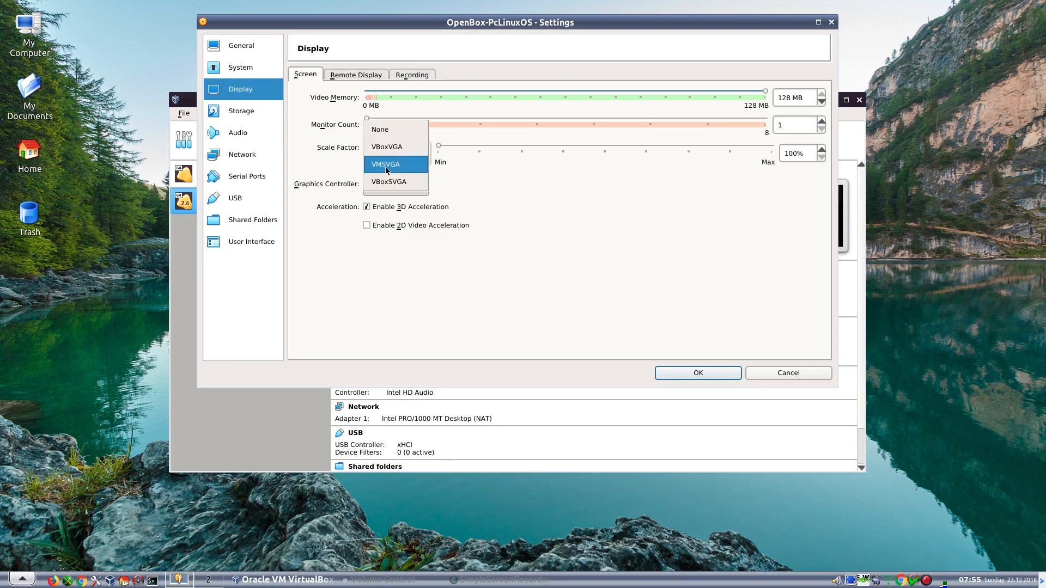
click(387, 163)
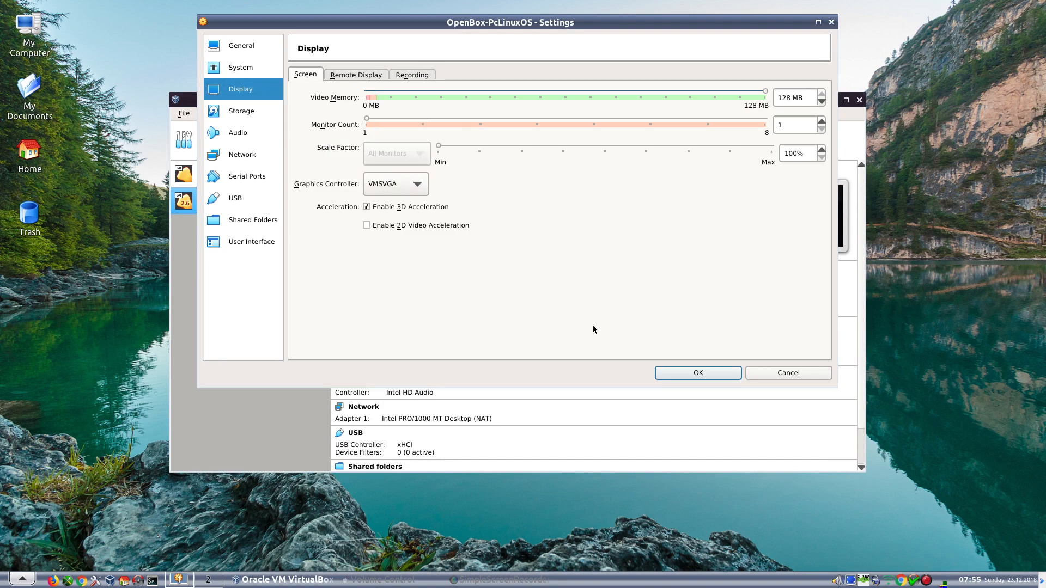
click(707, 374)
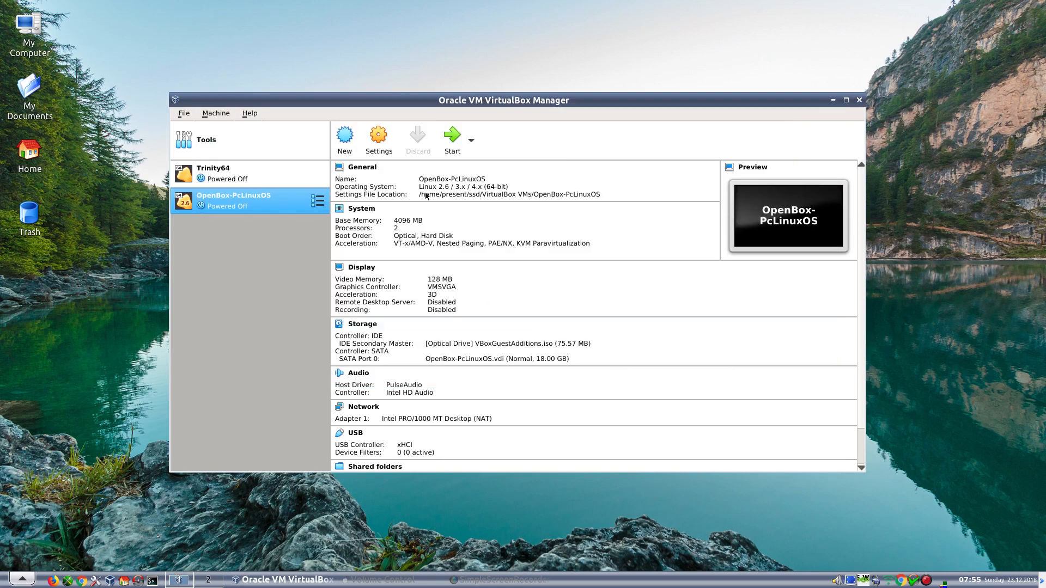
click(450, 139)
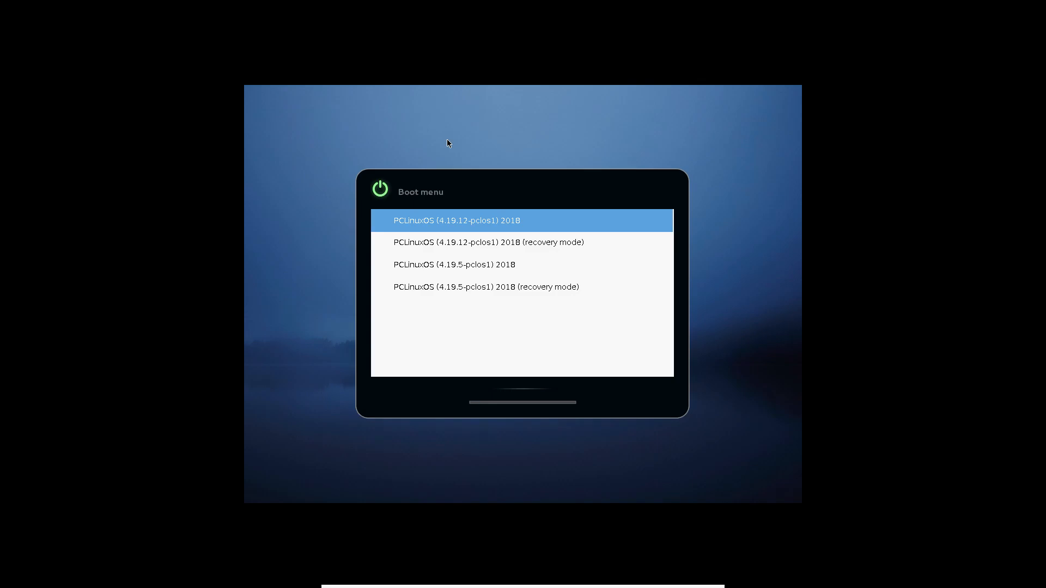
- Boot the default GRUB entry, view the failed X server output, then close the log
key(Return)
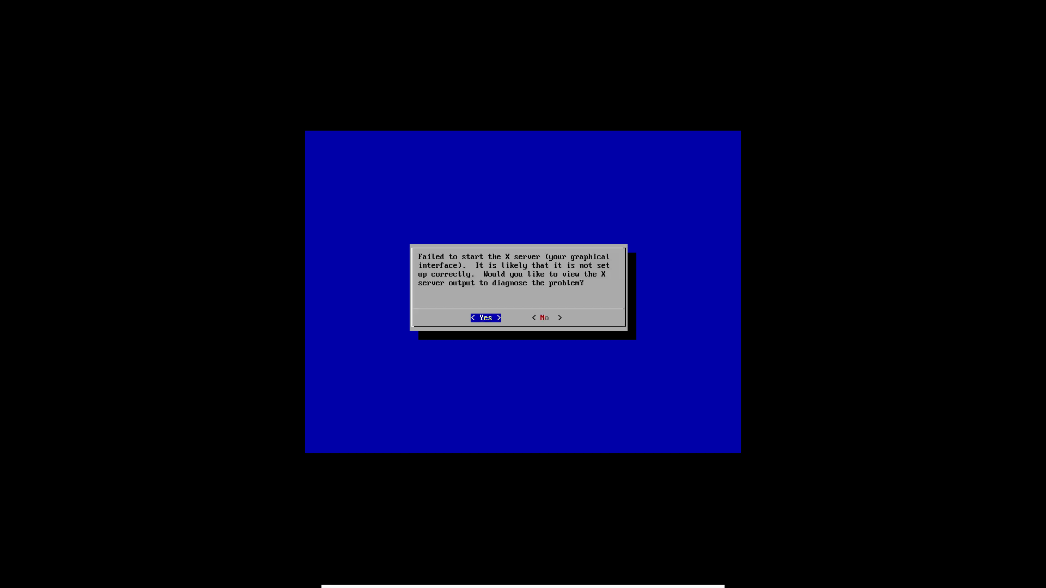
key(Return)
key(Return)
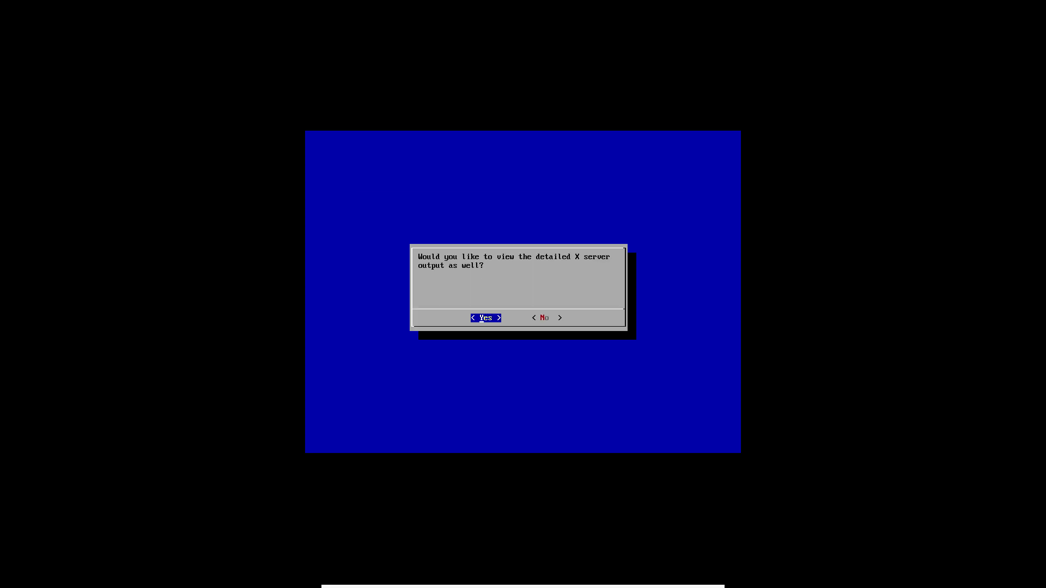
key(Return)
key(Return)
key(Return)
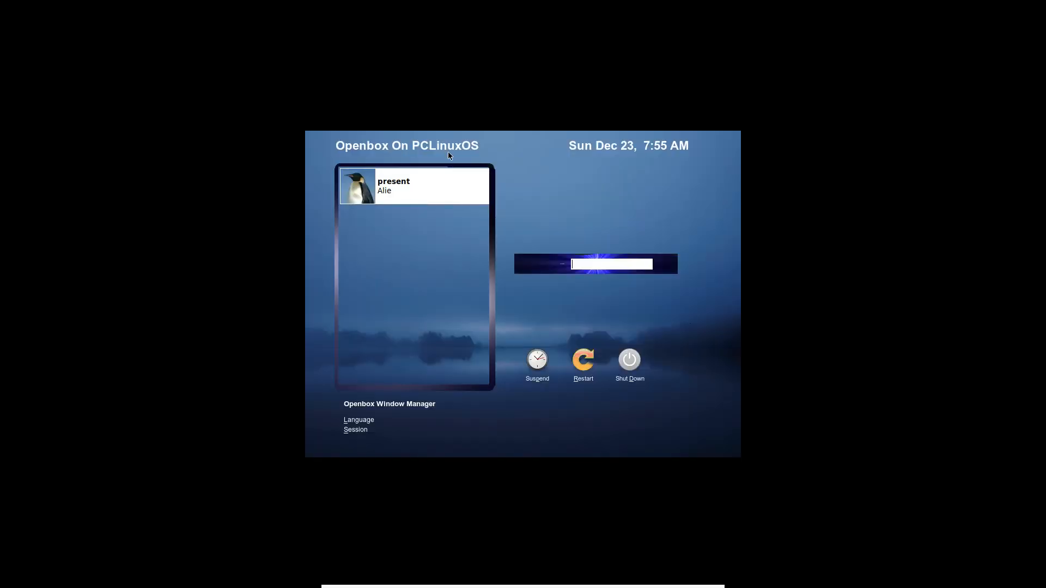
- Log in as the guest user and start OBS Studio from Applications > Video
click(422, 195)
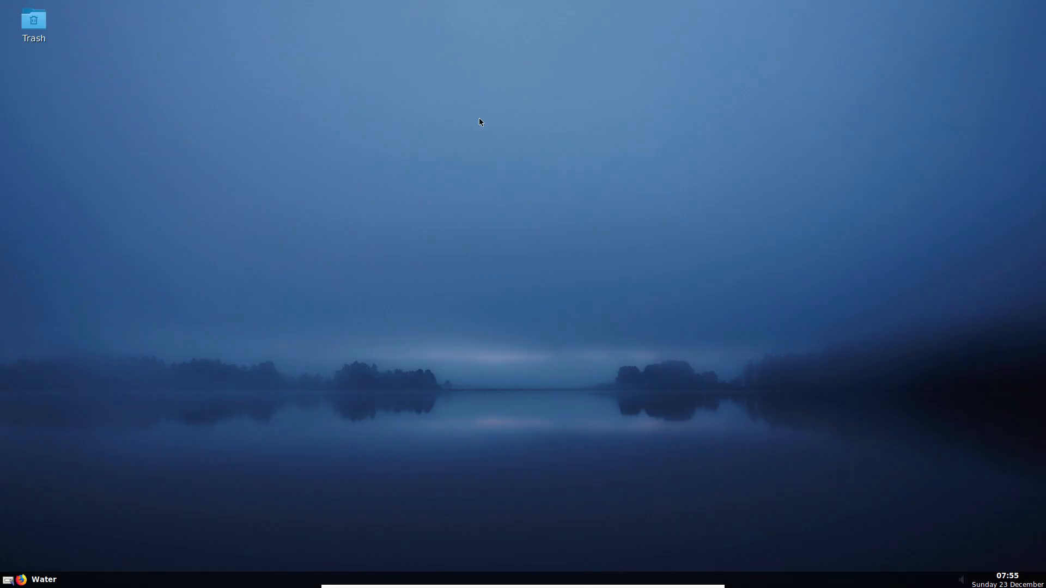
right_click(495, 116)
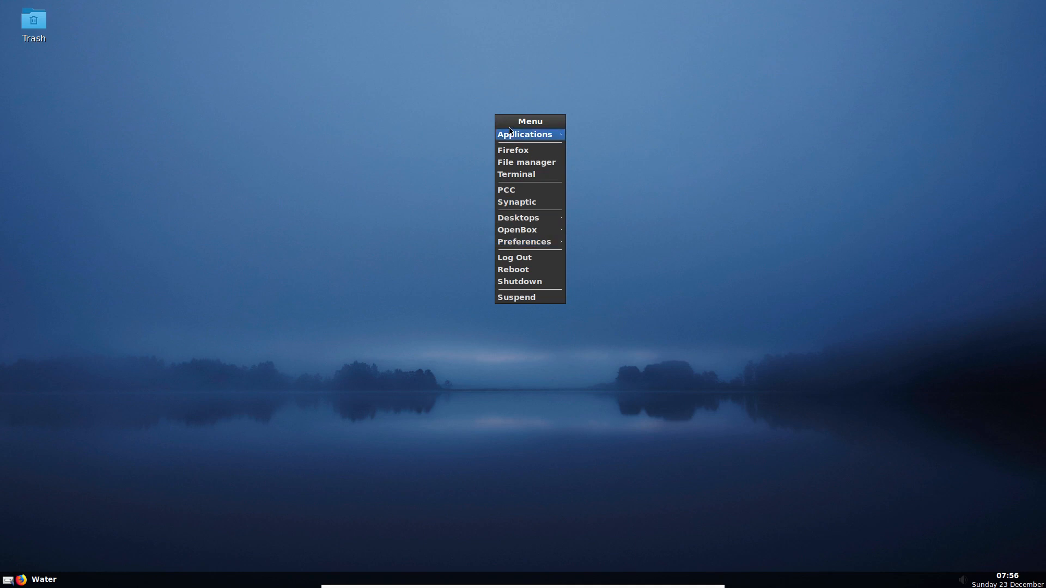
mouse_move(510, 136)
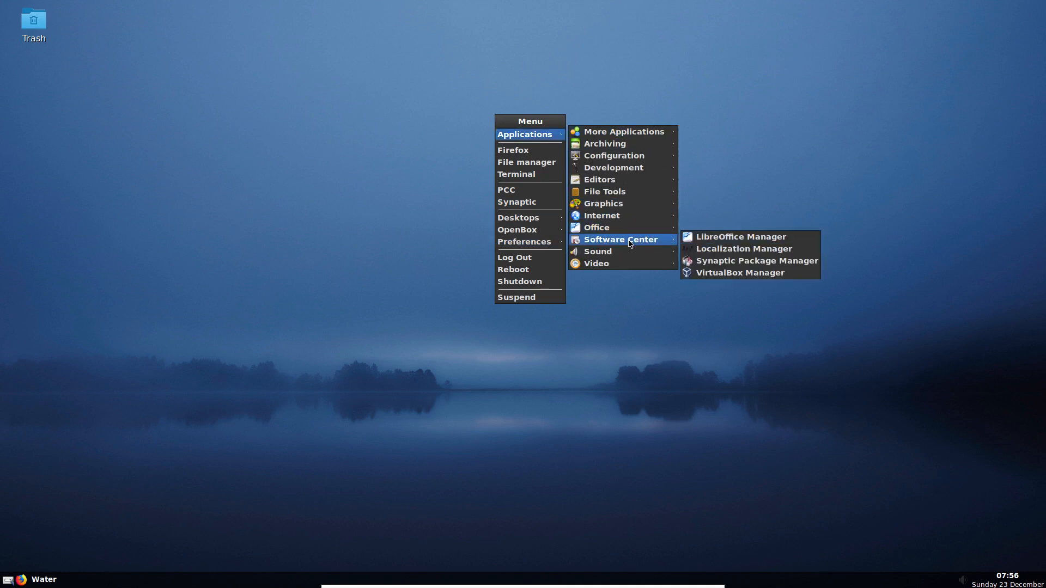
mouse_move(632, 264)
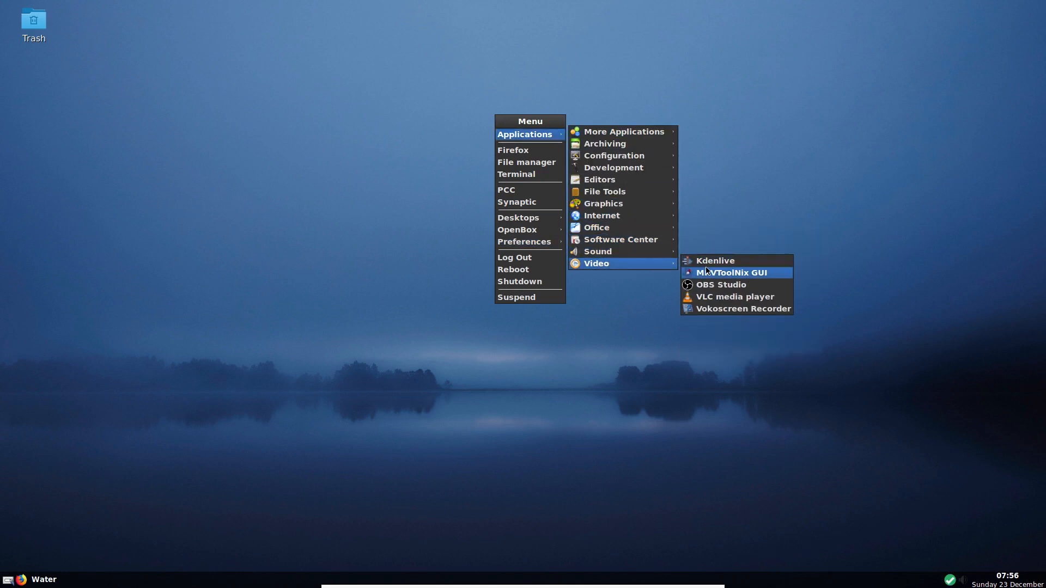
click(708, 288)
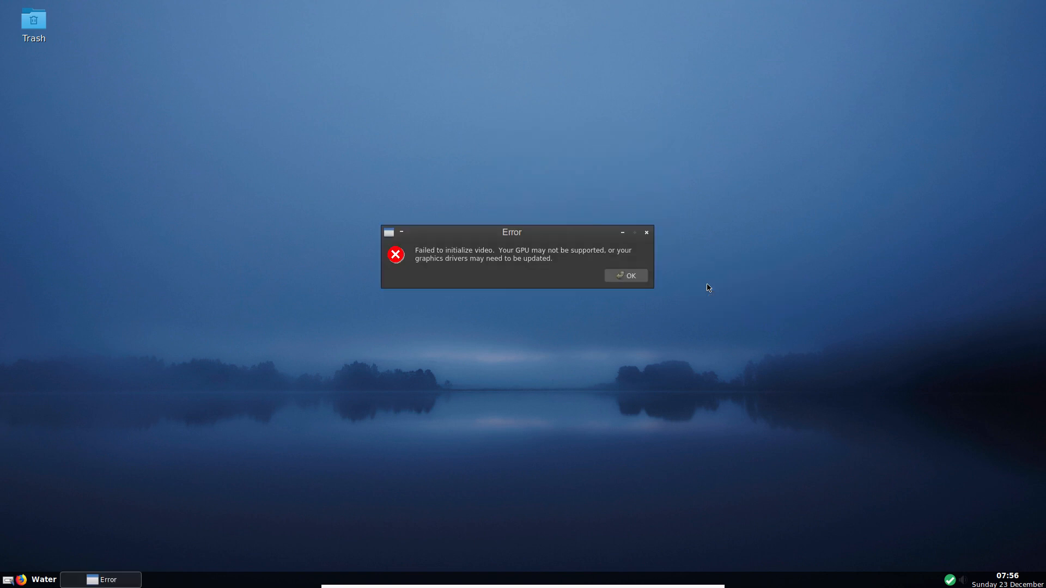
- Dismiss the OBS video initialization error and browse the desktop menu to Applications > Sound
click(628, 283)
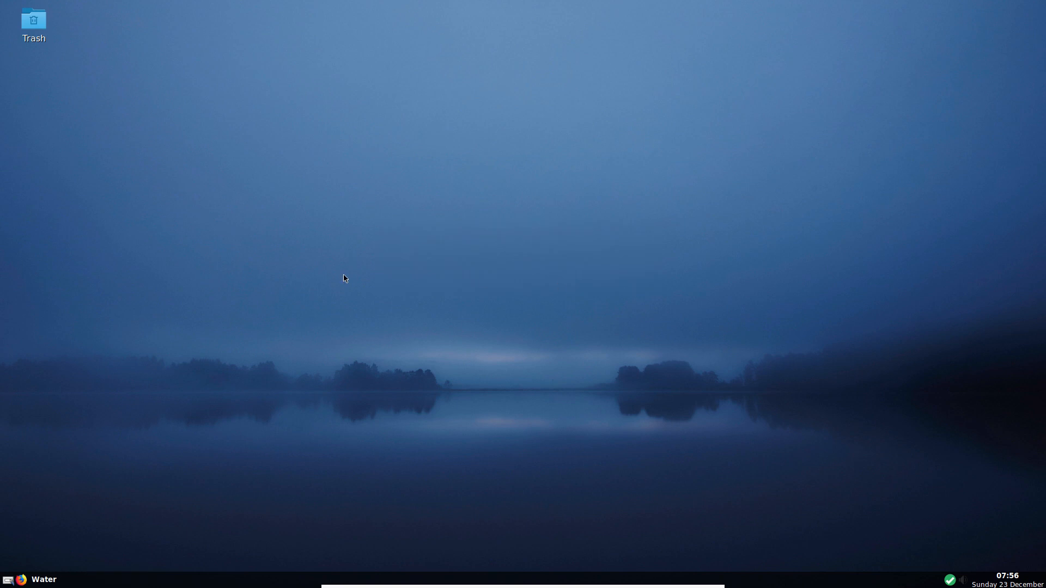
right_click(444, 185)
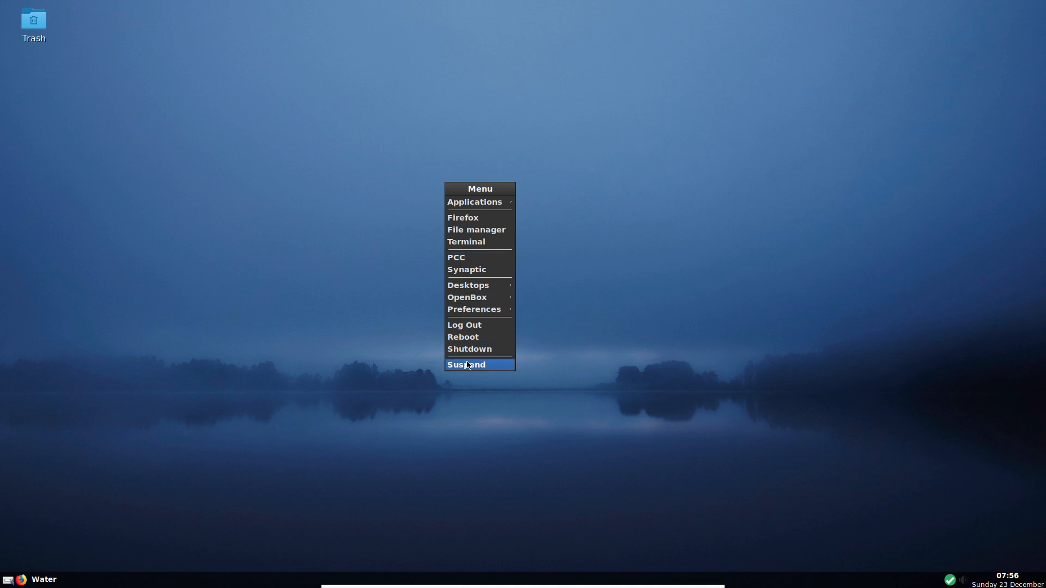
mouse_move(466, 206)
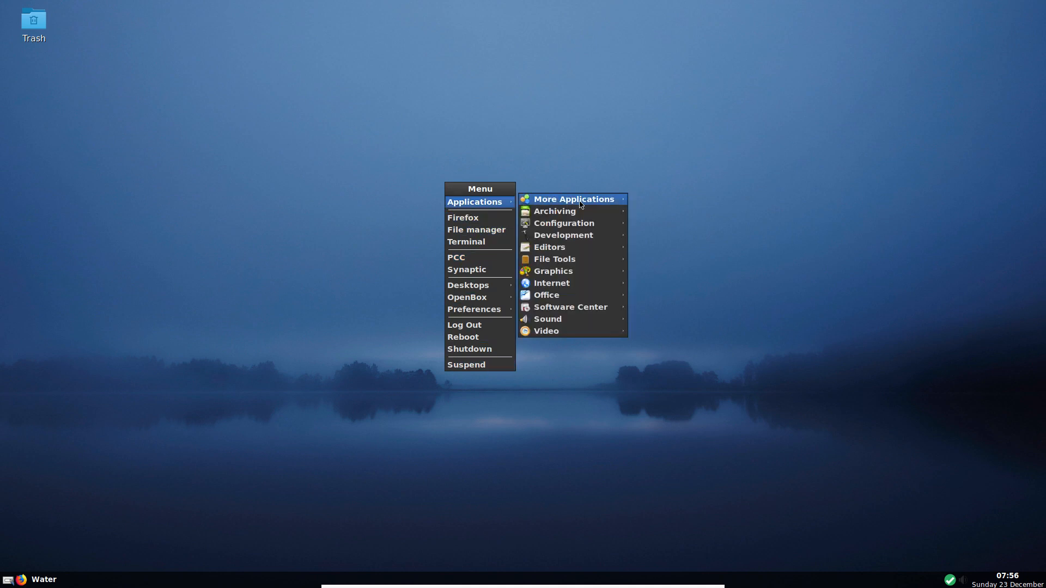
mouse_move(573, 262)
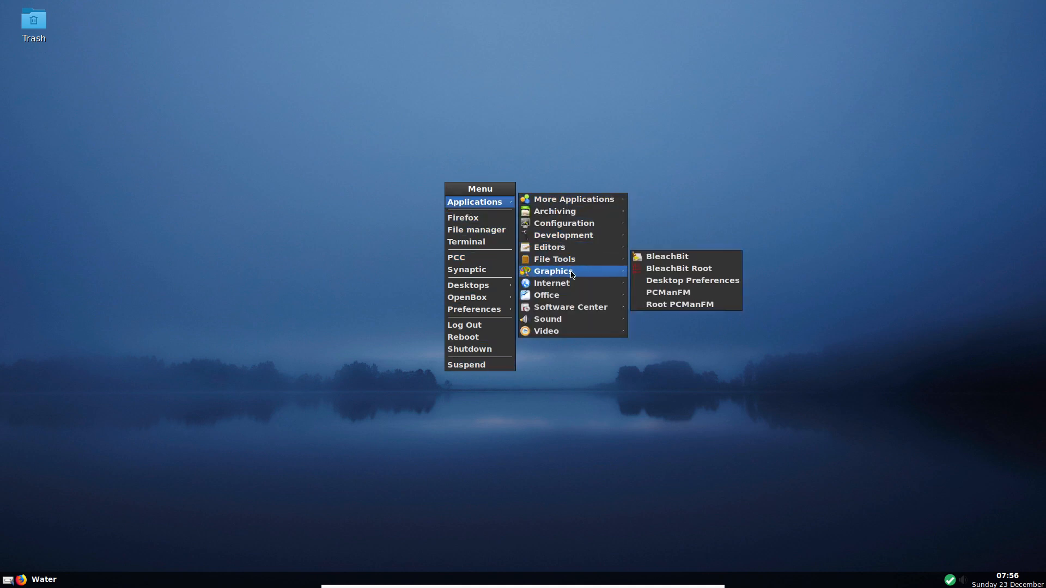
mouse_move(572, 327)
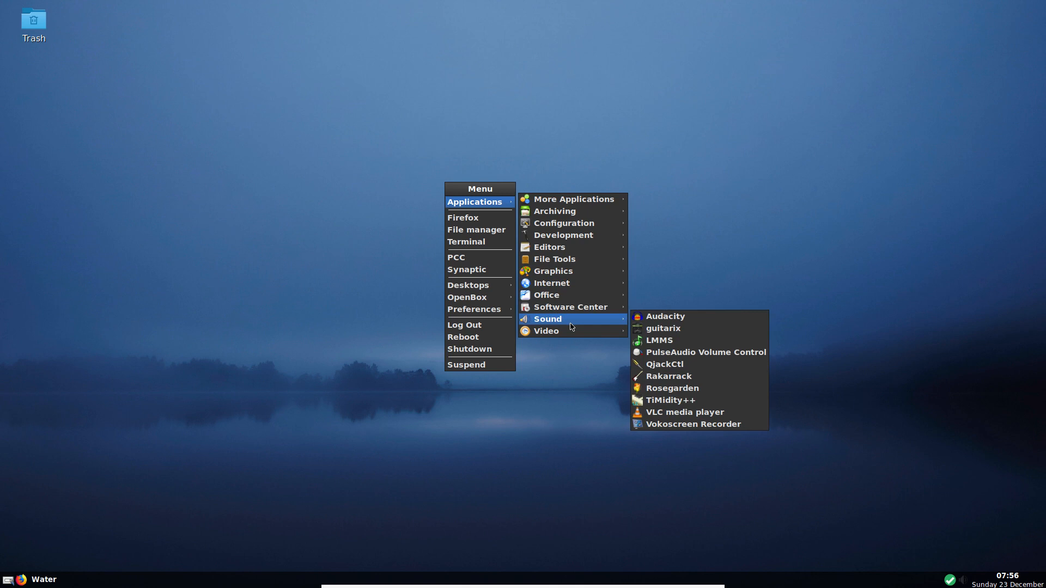
- Launch Audacity, dismiss the welcome dialog, and switch the audio host to ALSA
click(661, 320)
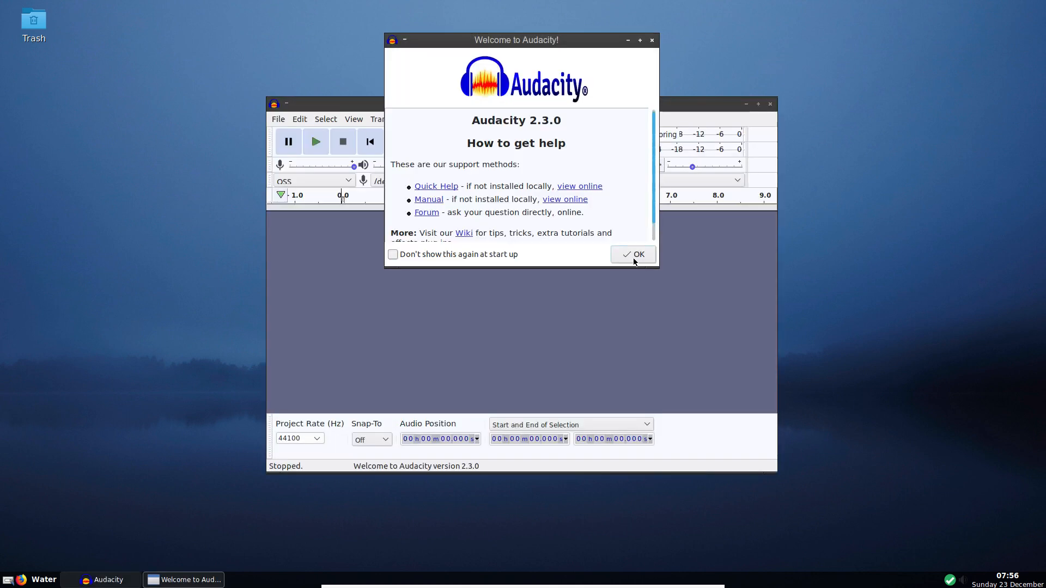
click(634, 256)
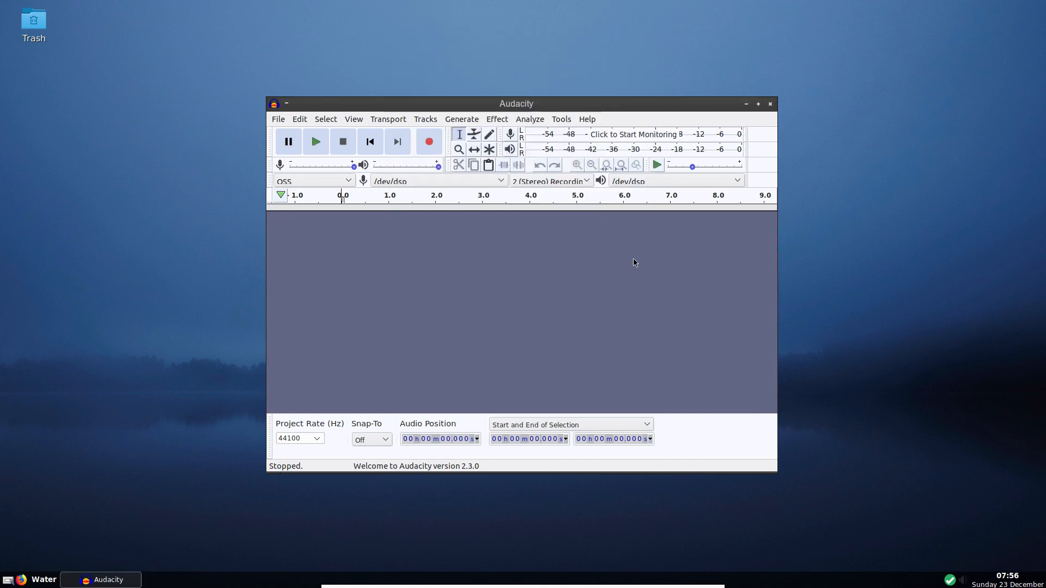
click(340, 182)
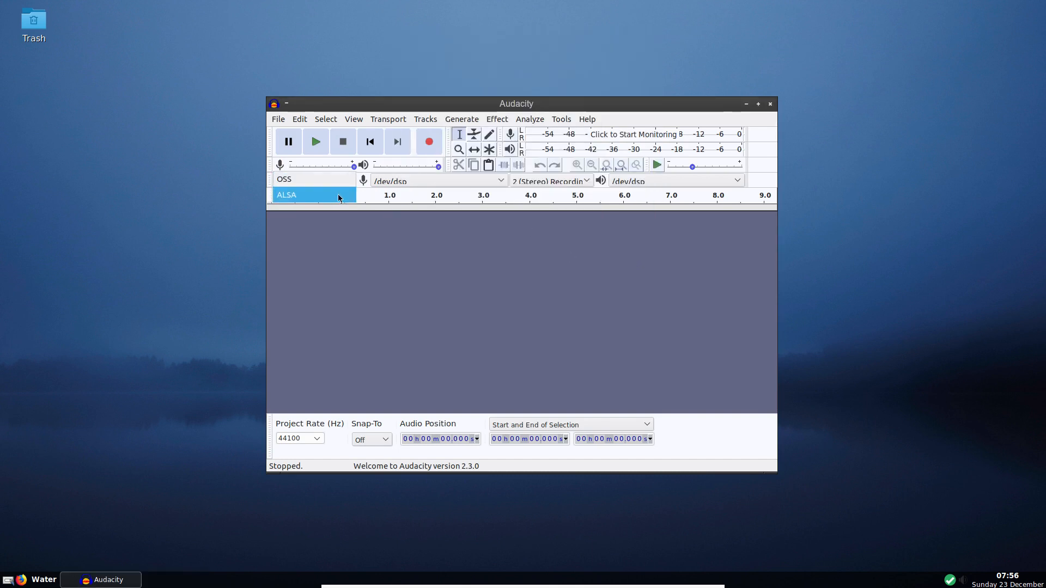
click(338, 197)
- Record from HDA Intel STAC9221 Digital, keep HDA Intel Analog for playback, and close Audacity
click(433, 183)
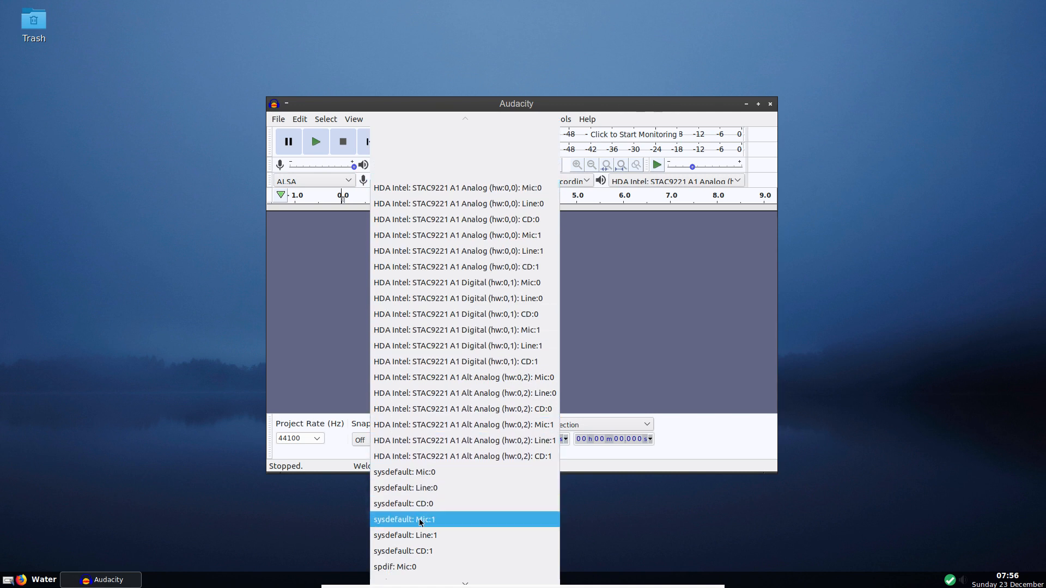
click(425, 298)
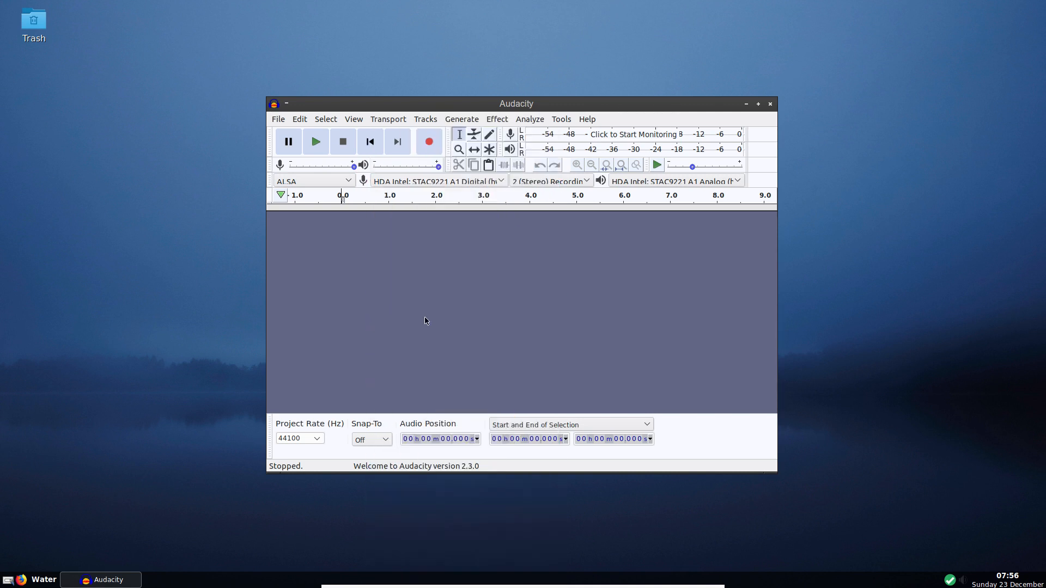
click(627, 185)
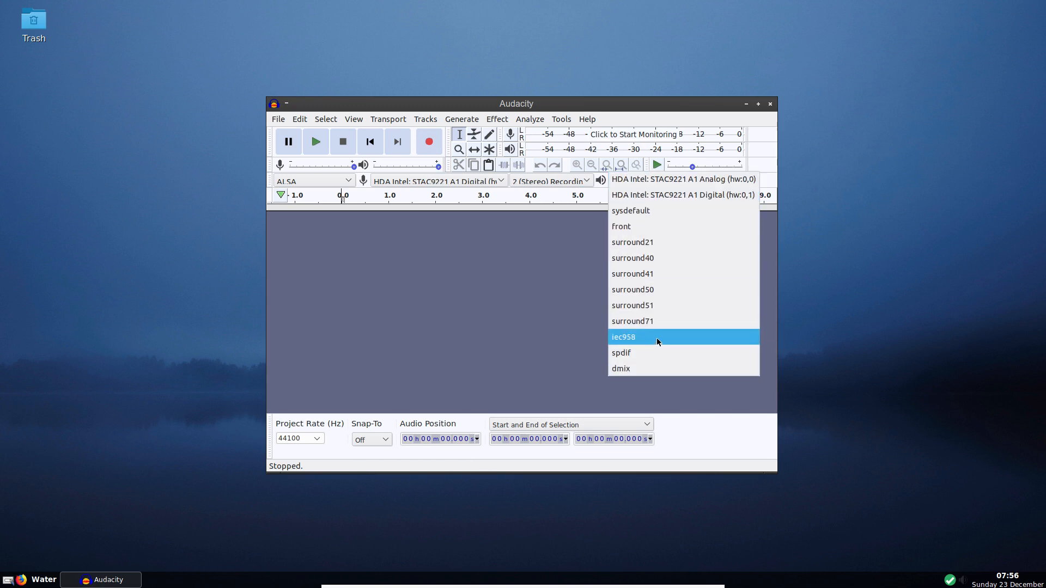
click(537, 265)
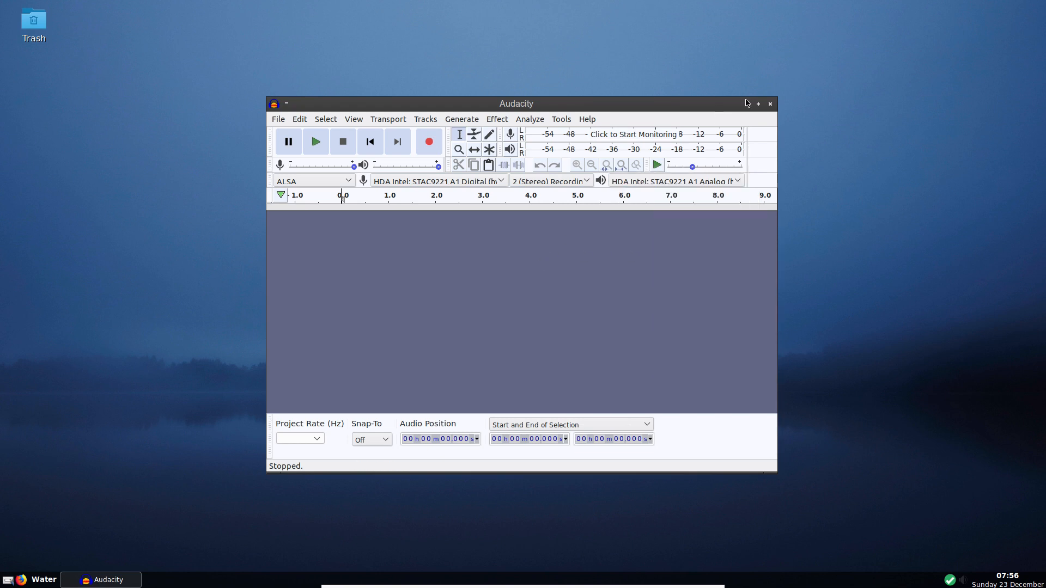
click(771, 108)
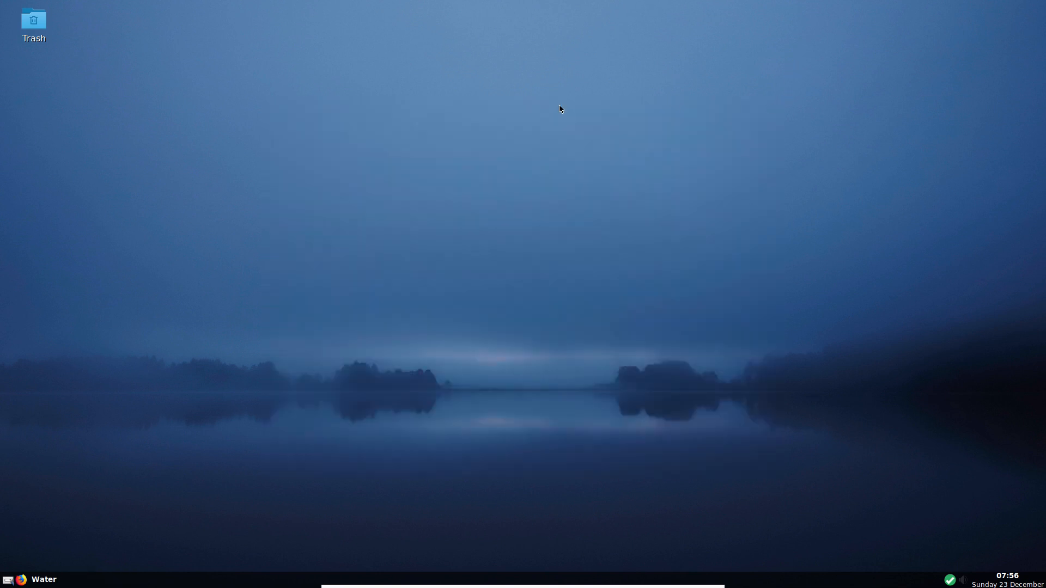
- Enable transparency, fadings and shadows from the Openbox Preferences menu
right_click(419, 48)
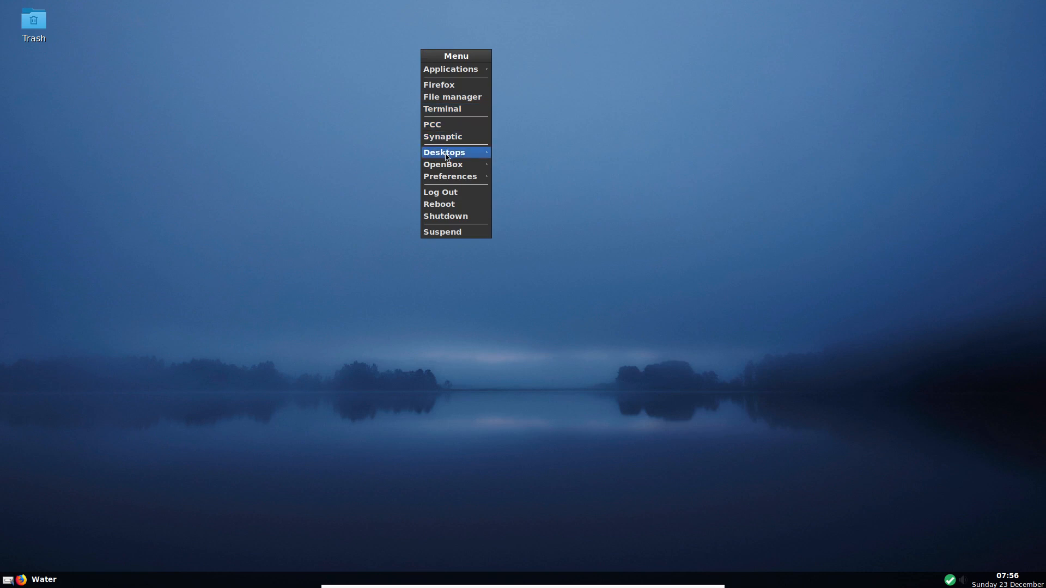
mouse_move(460, 153)
mouse_move(527, 183)
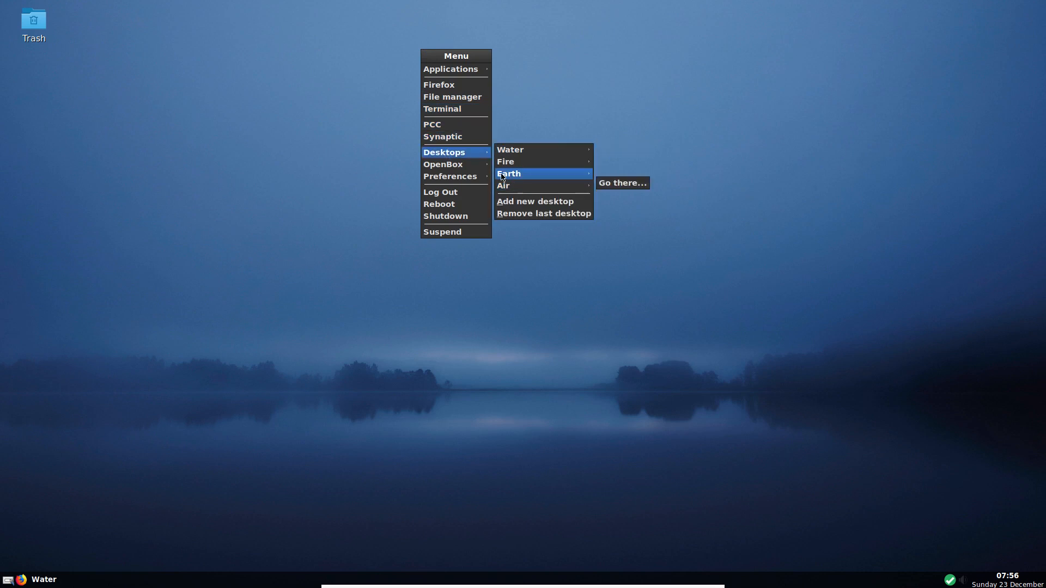
mouse_move(455, 181)
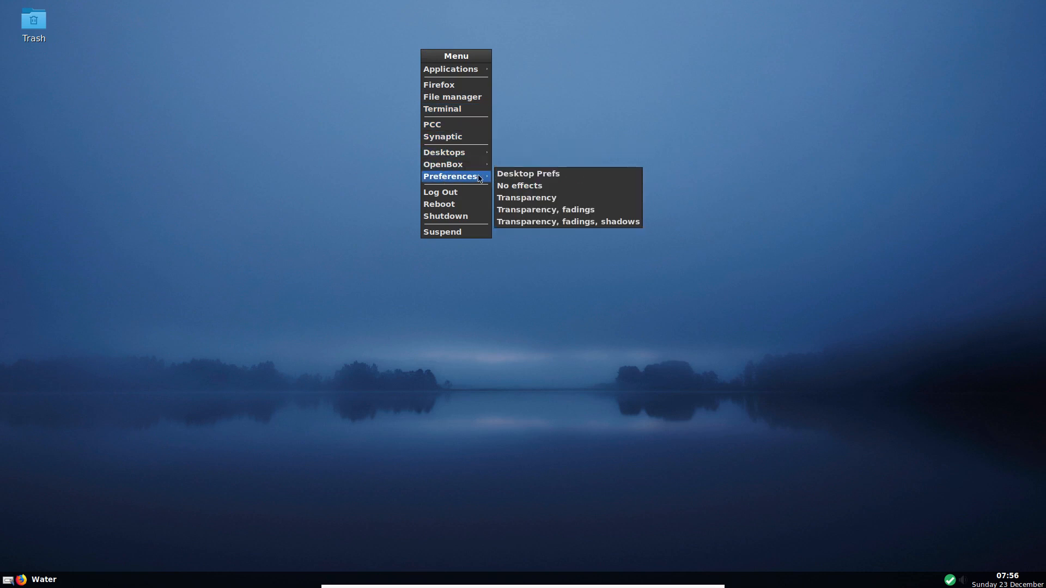
click(517, 223)
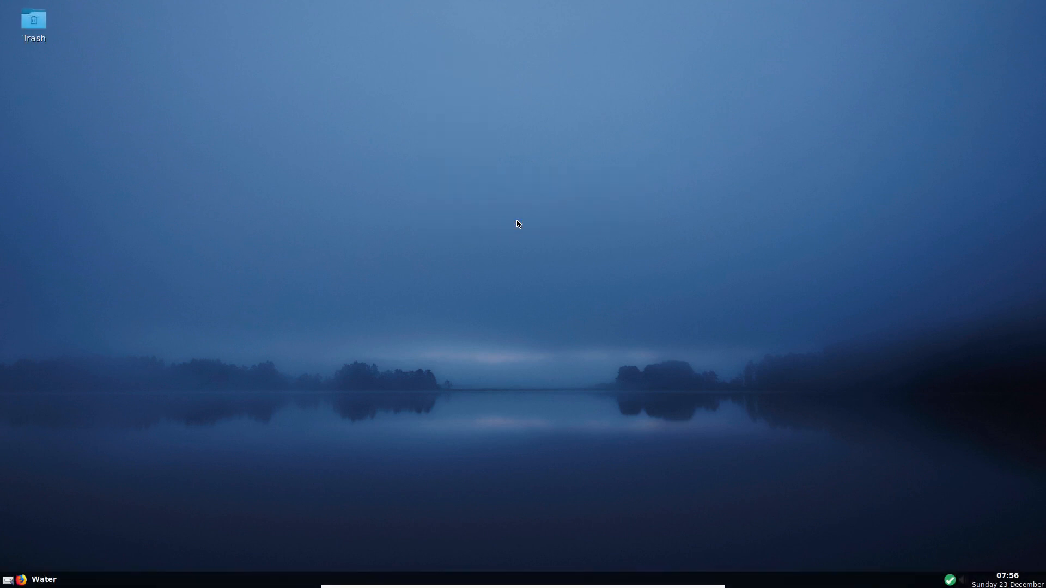
- Move to the Fire desktop and show Applications > Office in the desktop menu
scroll(181, 414, down, 1)
right_click(498, 70)
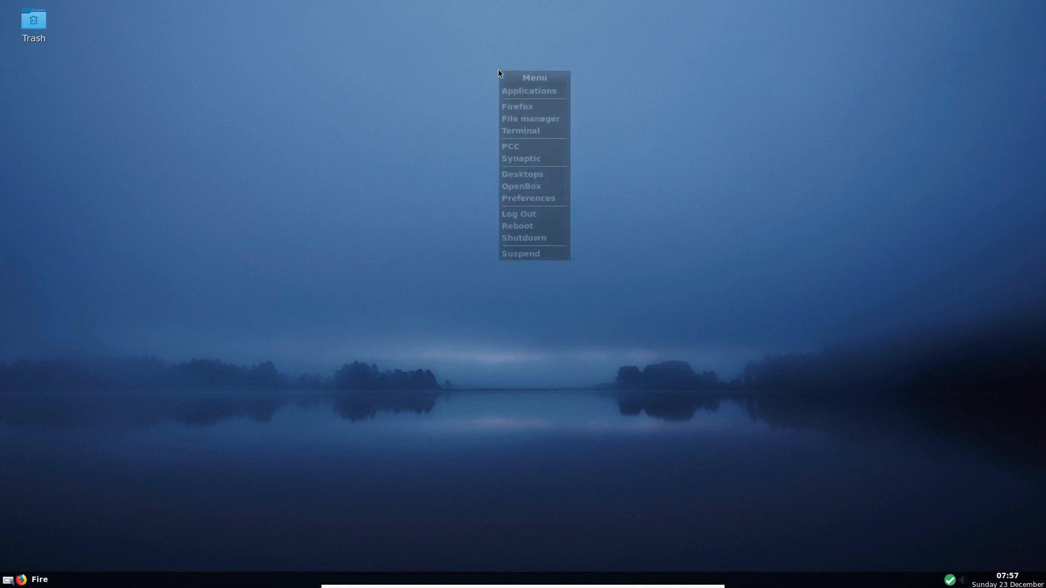
mouse_move(538, 93)
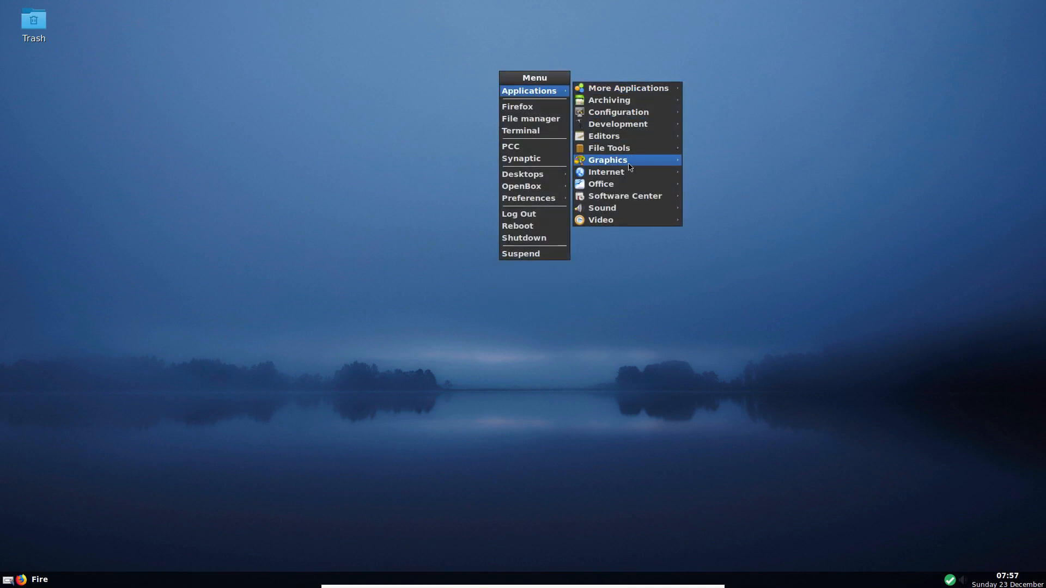
mouse_move(632, 184)
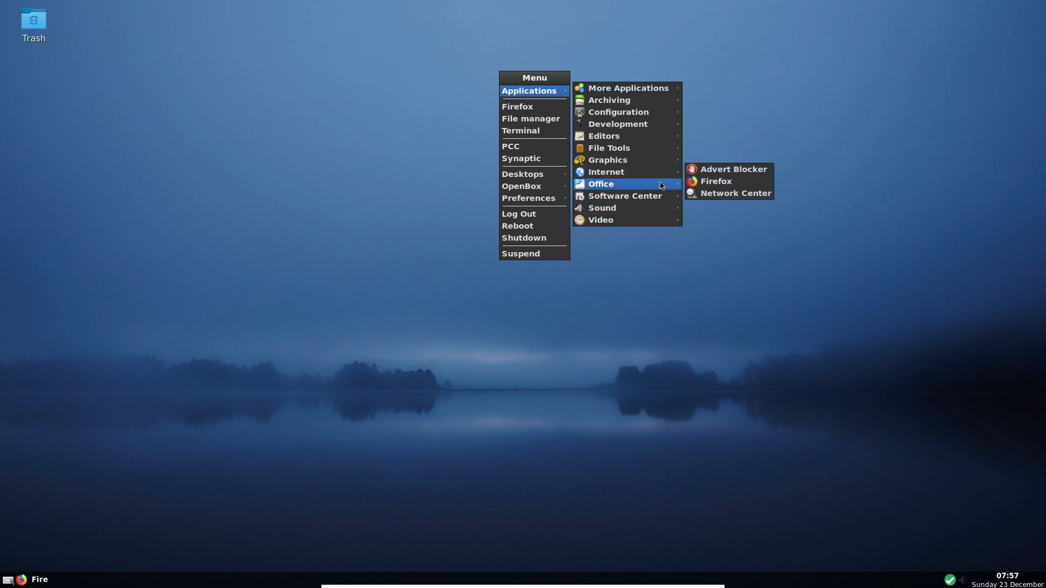
- Start LibreOffice Manager and authenticate with the root password
click(718, 183)
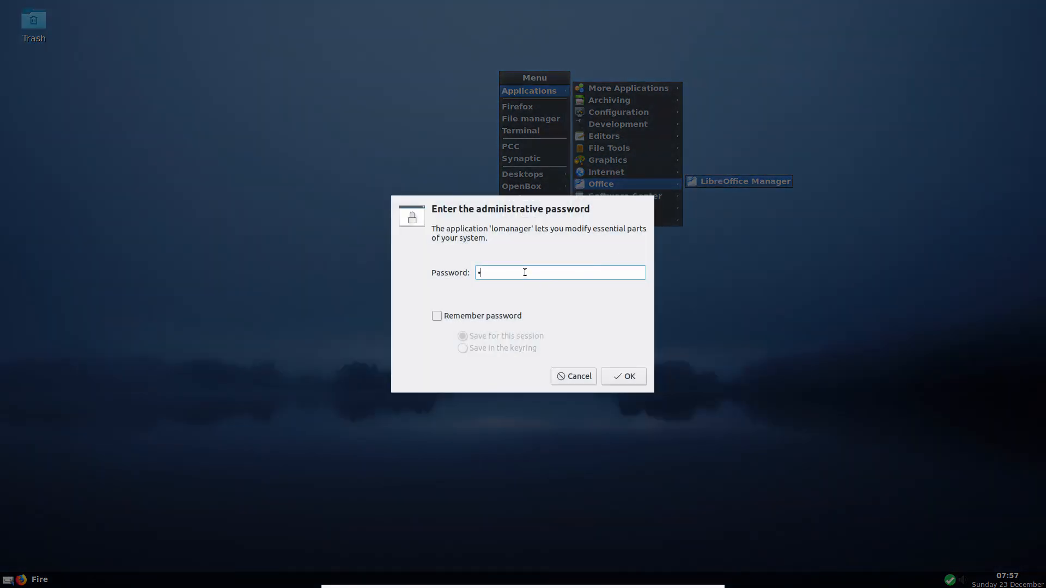
key(Return)
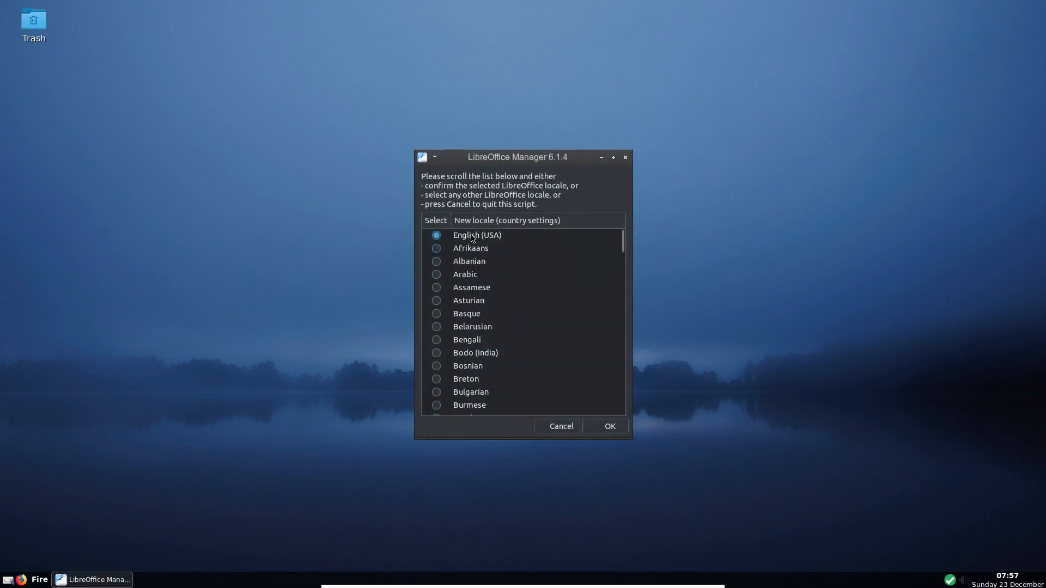
scroll(487, 311, down, 9)
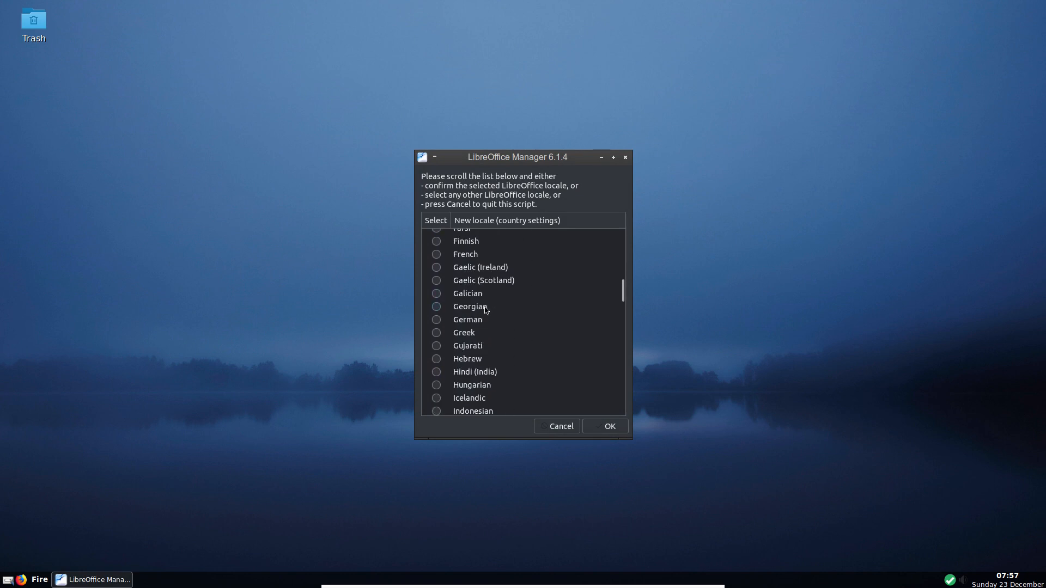
scroll(487, 310, up, 3)
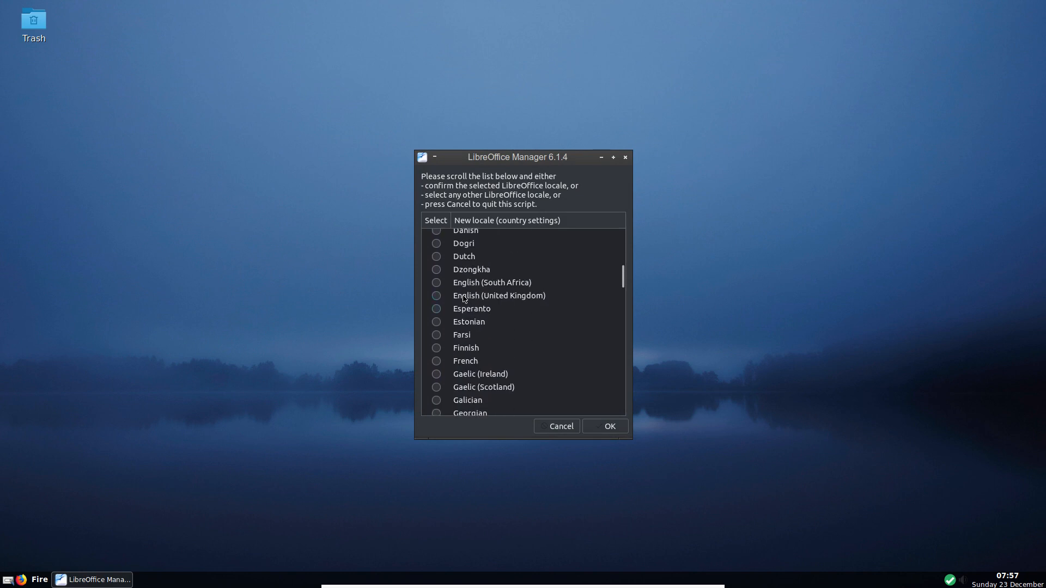
- Pick English (United Kingdom), agree to delete RPMs, then cancel the download and close
click(437, 296)
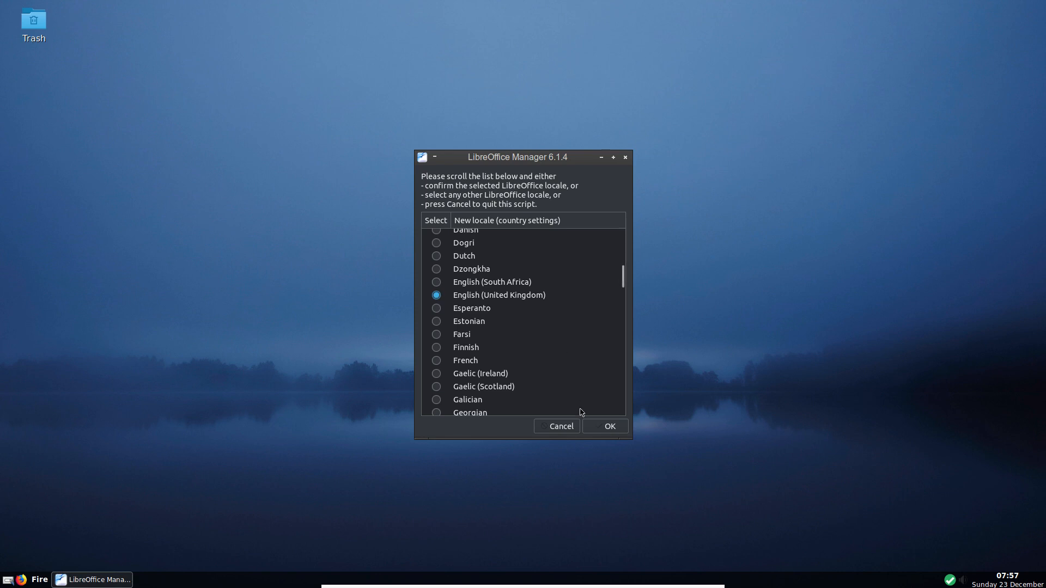
click(607, 427)
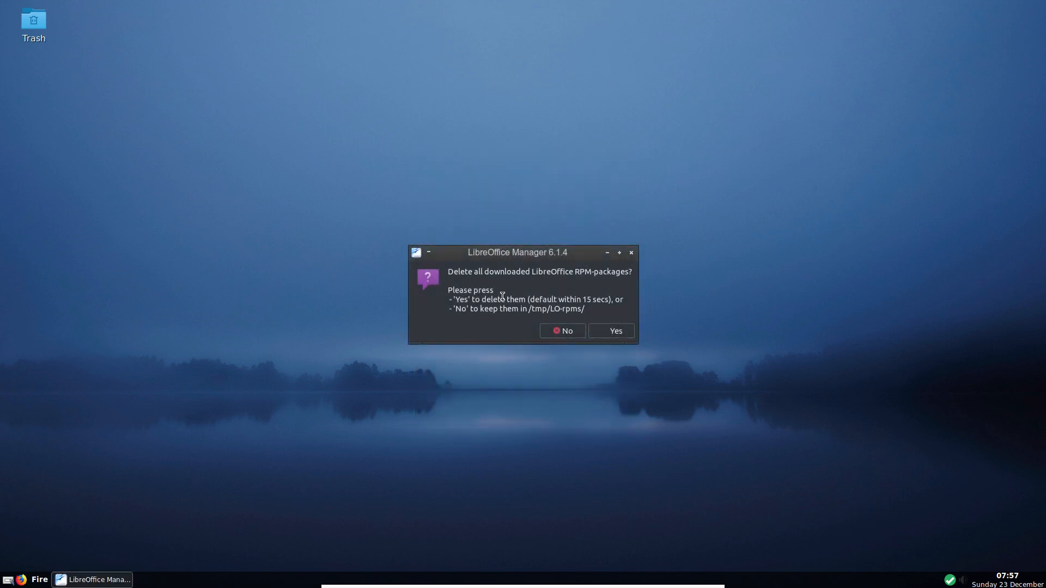
click(615, 332)
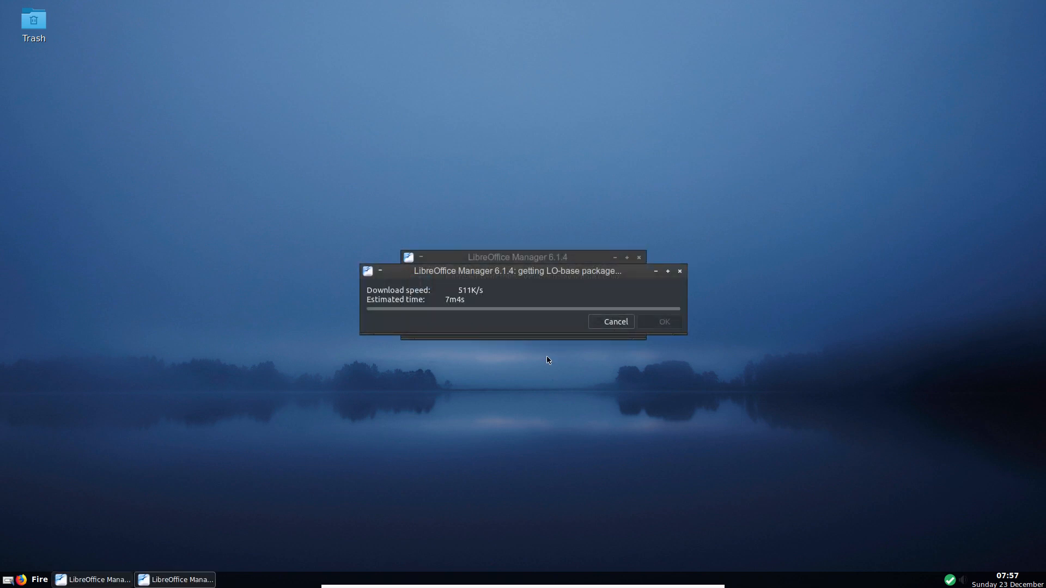
click(607, 325)
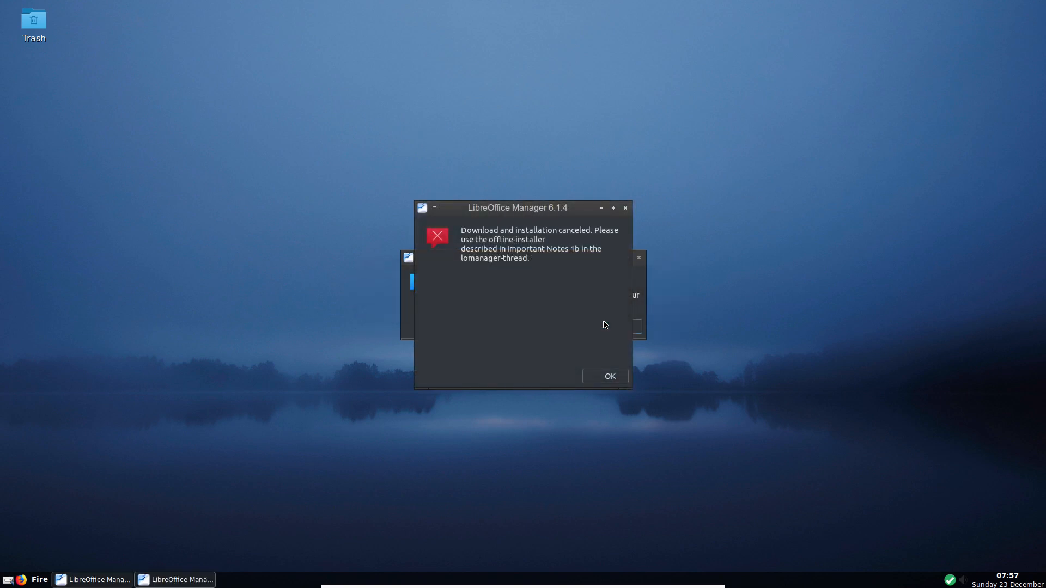
click(602, 374)
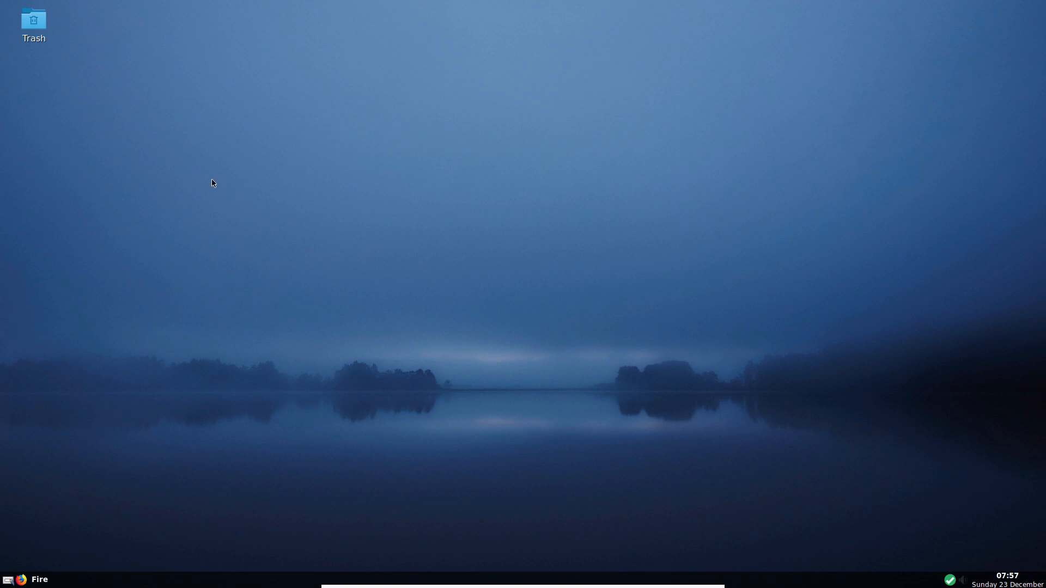
- Turn off all desktop visual effects via Preferences > No effects
right_click(385, 114)
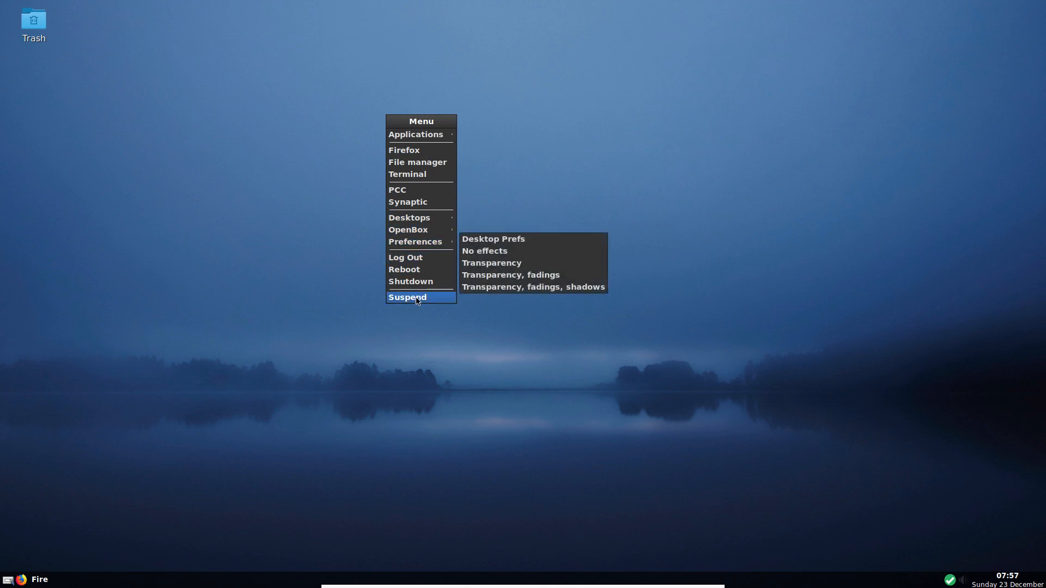
mouse_move(420, 244)
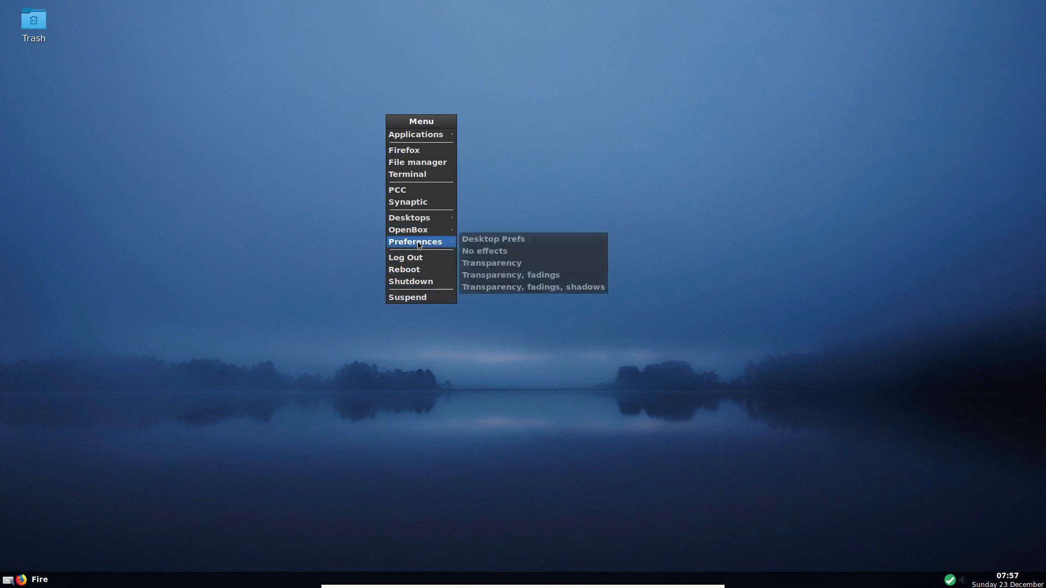
click(497, 255)
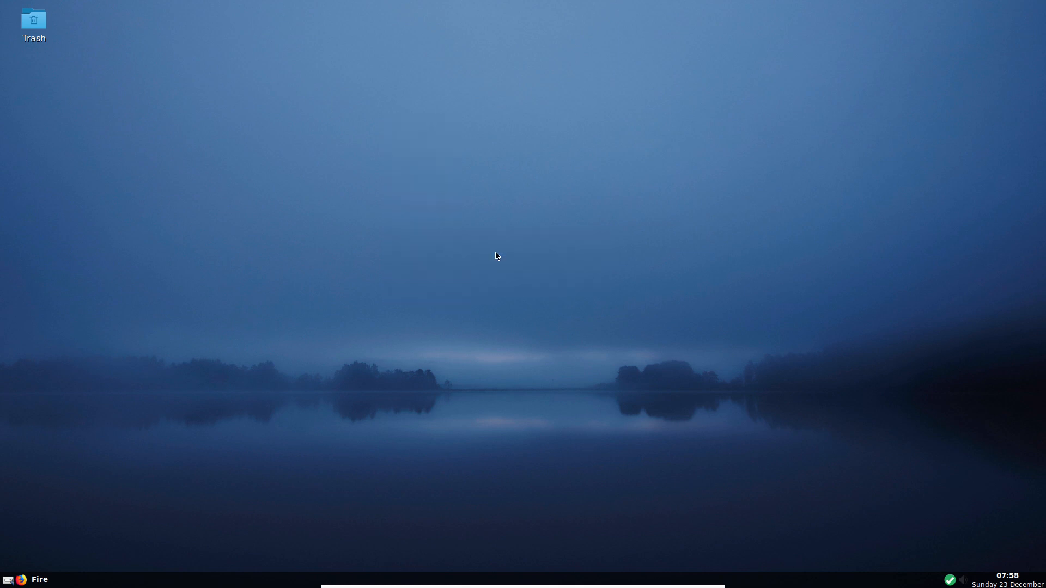
- Launch LXAppearance from Applications > Configuration in the desktop menu
right_click(386, 142)
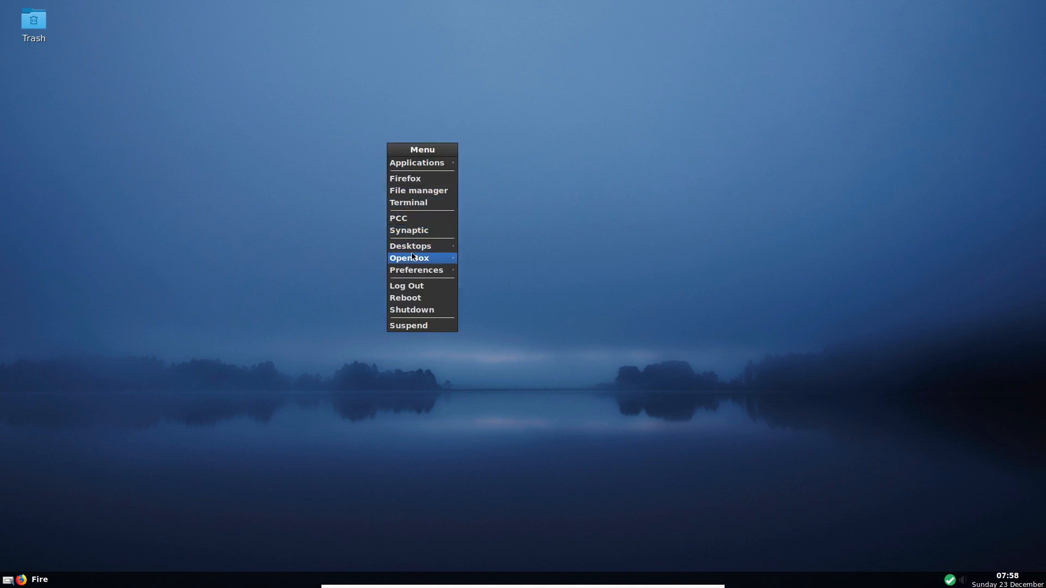
mouse_move(432, 271)
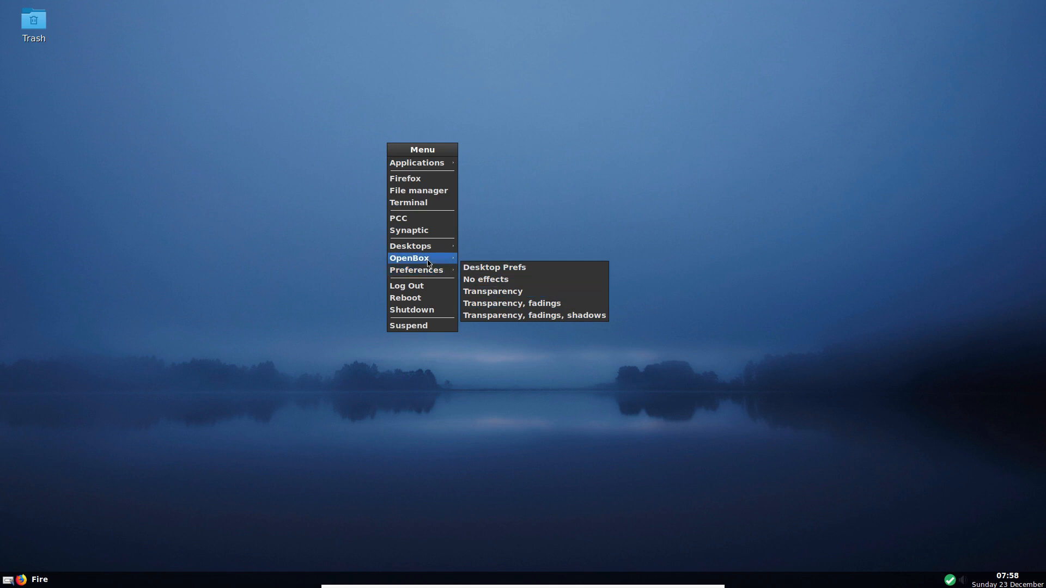
mouse_move(433, 247)
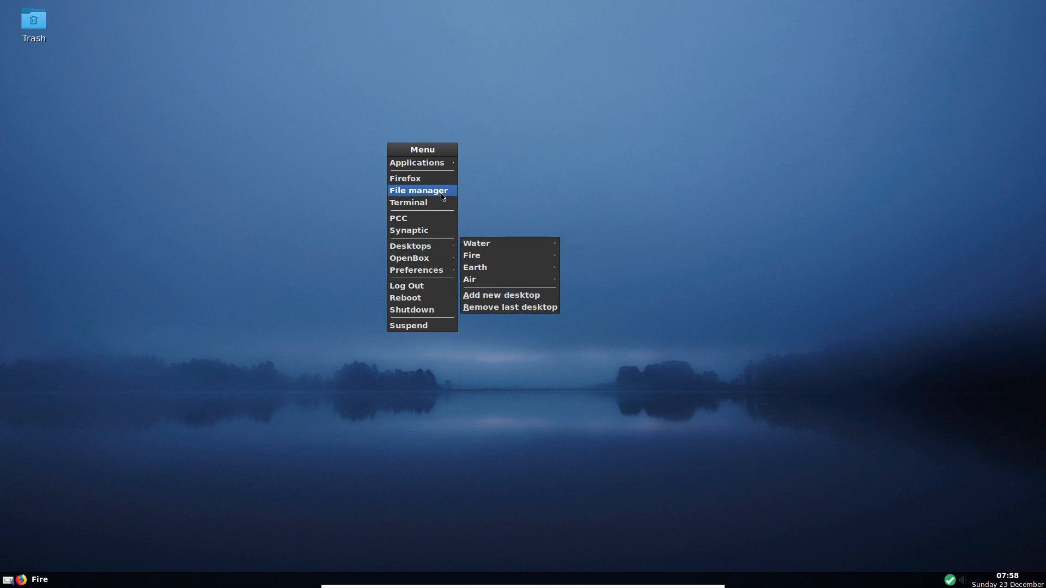
mouse_move(428, 163)
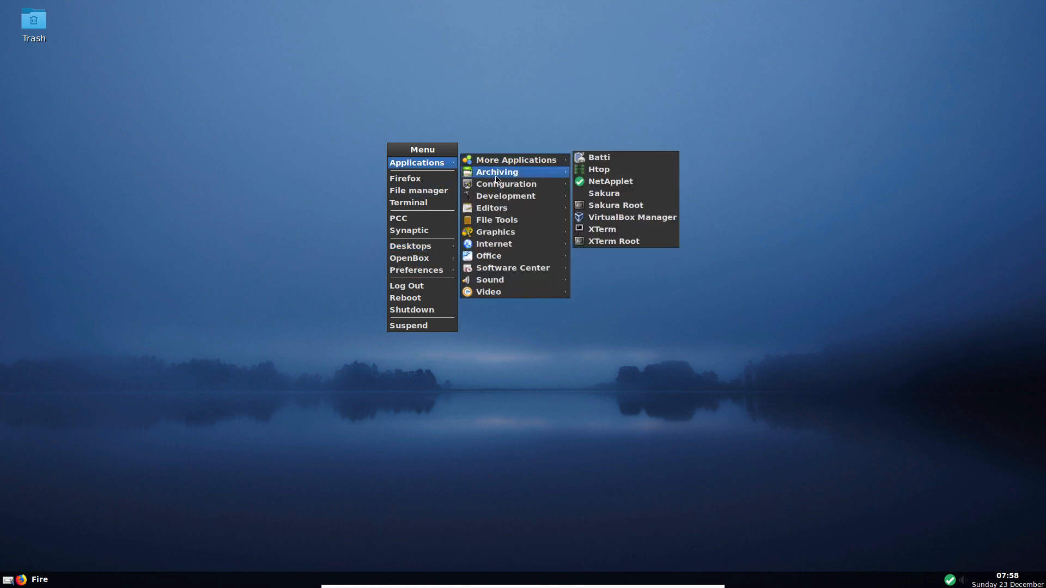
mouse_move(517, 296)
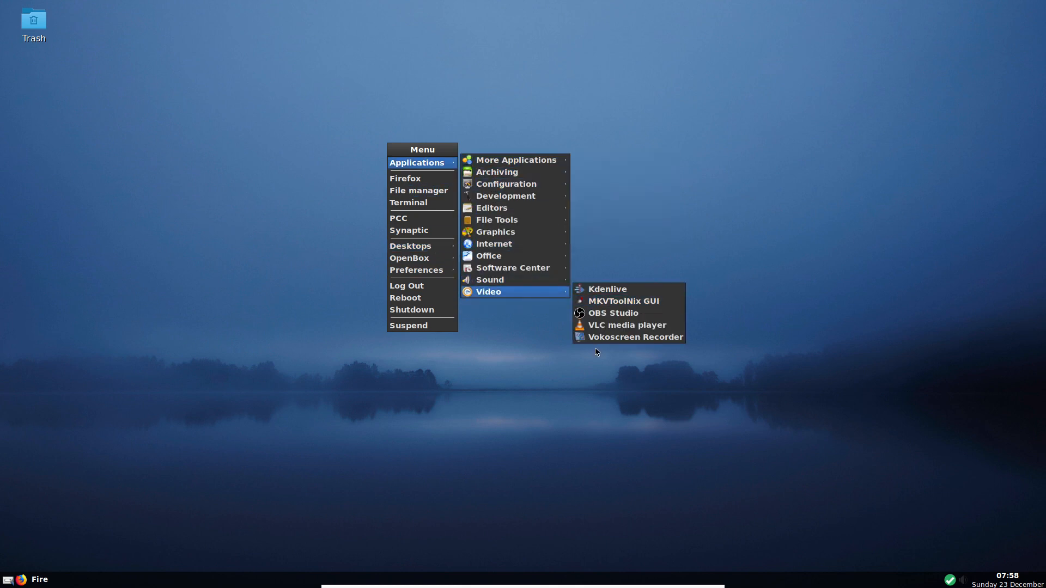
mouse_move(478, 243)
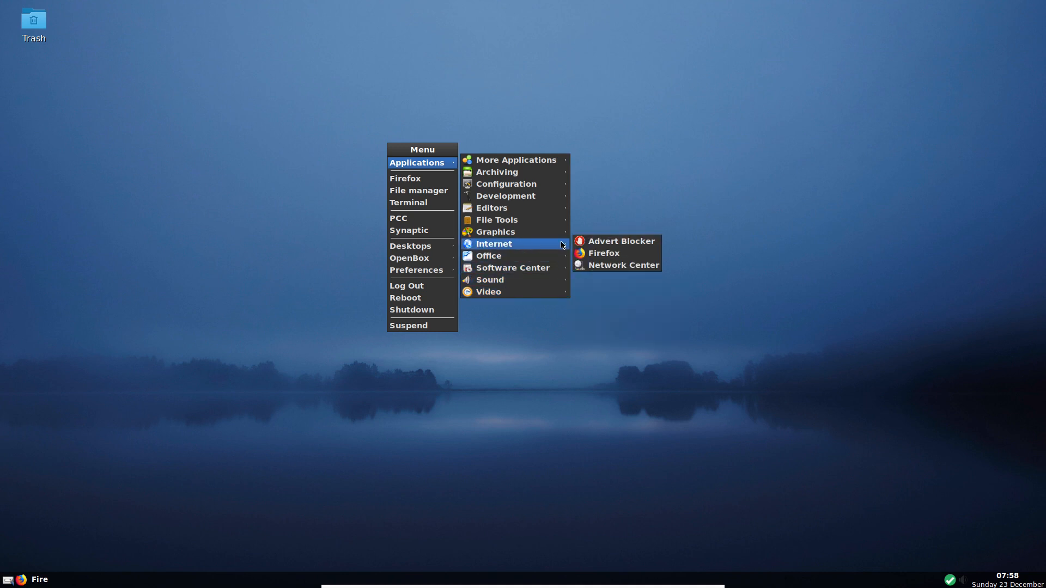
mouse_move(535, 187)
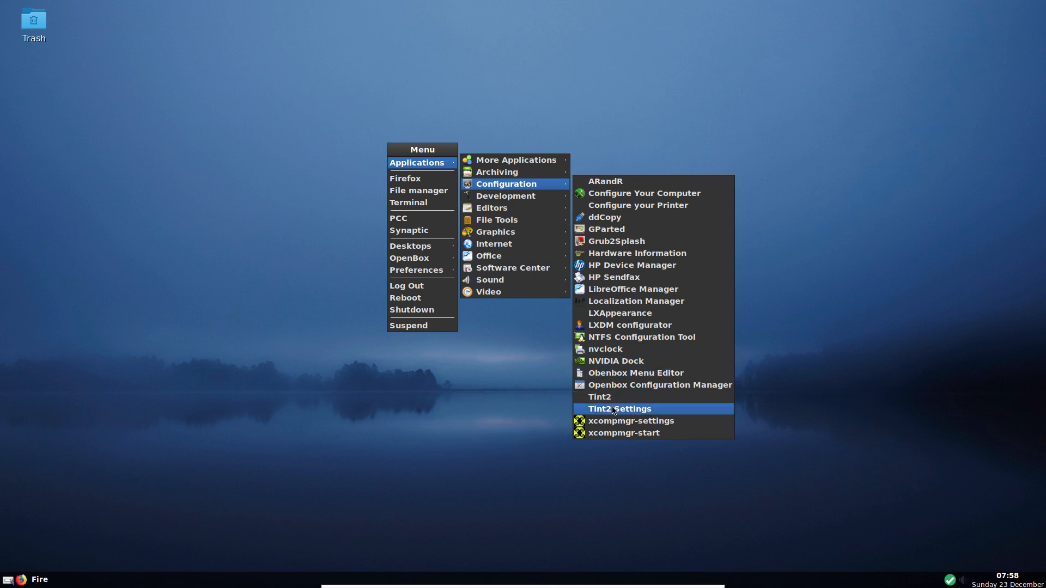
click(602, 314)
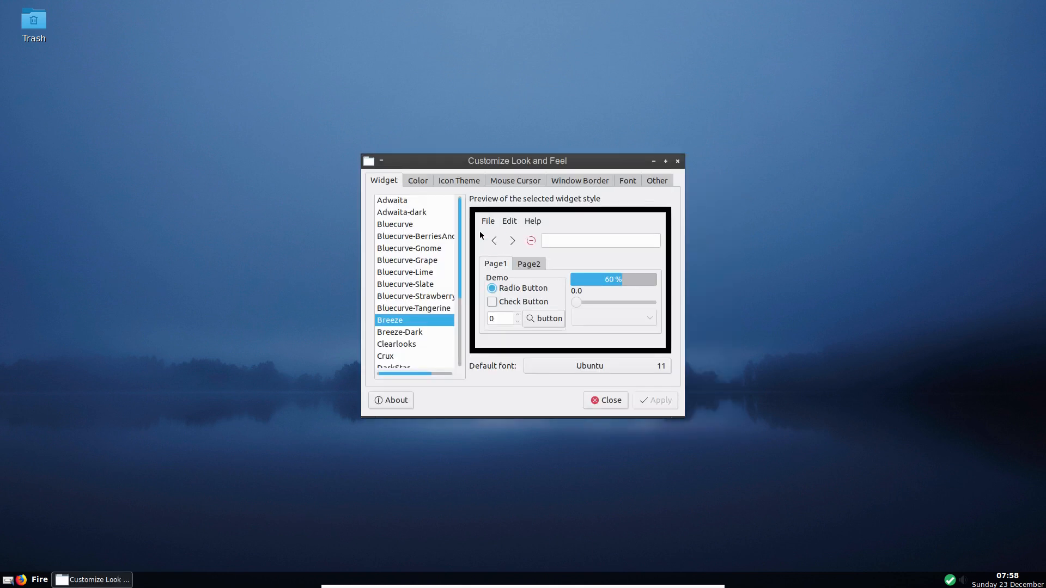
- Preview Breeze-Dark, relaunch LXAppearance, then apply the Breeze-Dark widget theme and close the window
click(396, 333)
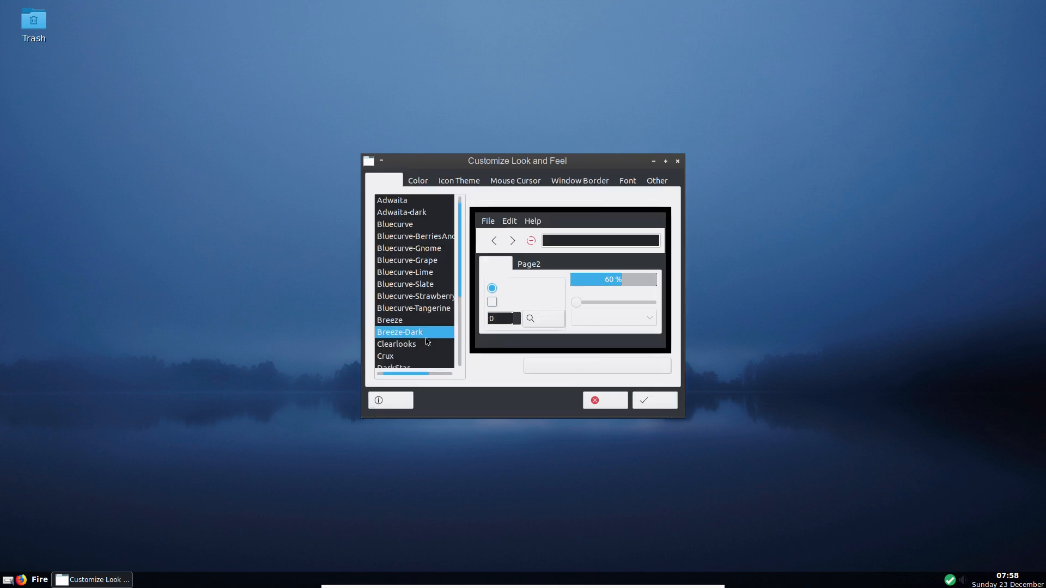
click(603, 406)
right_click(488, 223)
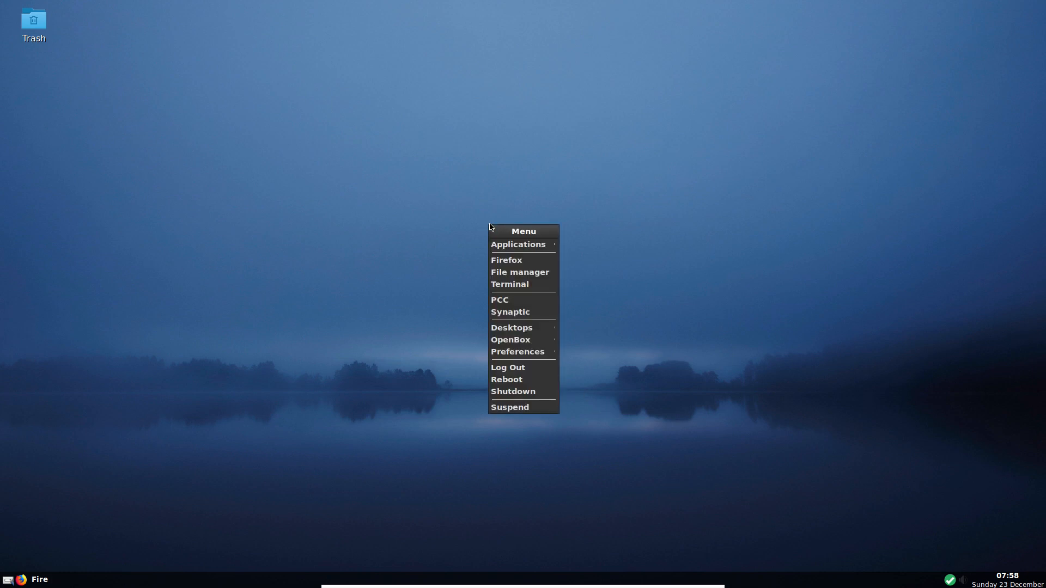
mouse_move(514, 242)
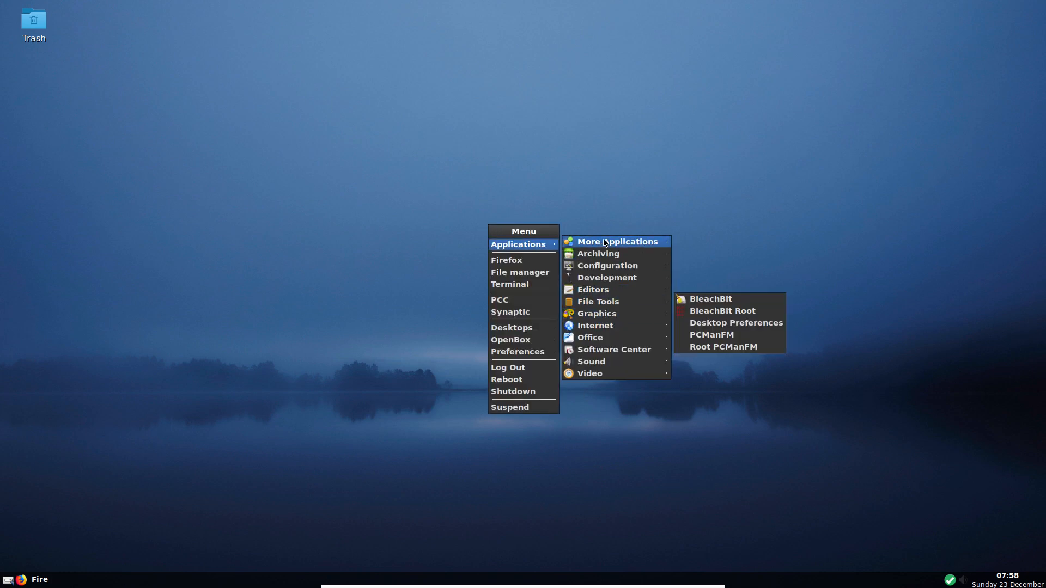
mouse_move(605, 242)
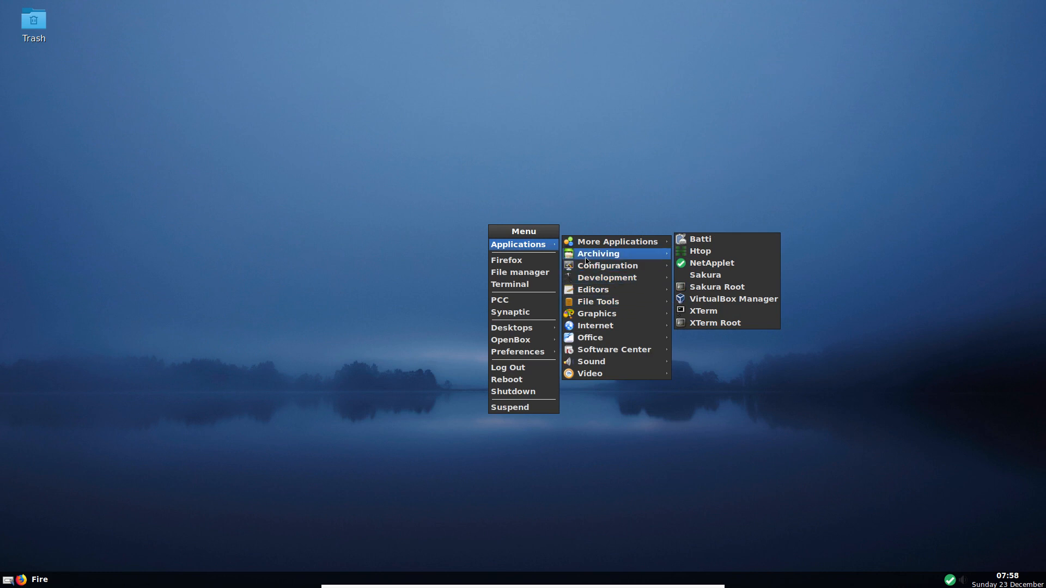
mouse_move(610, 266)
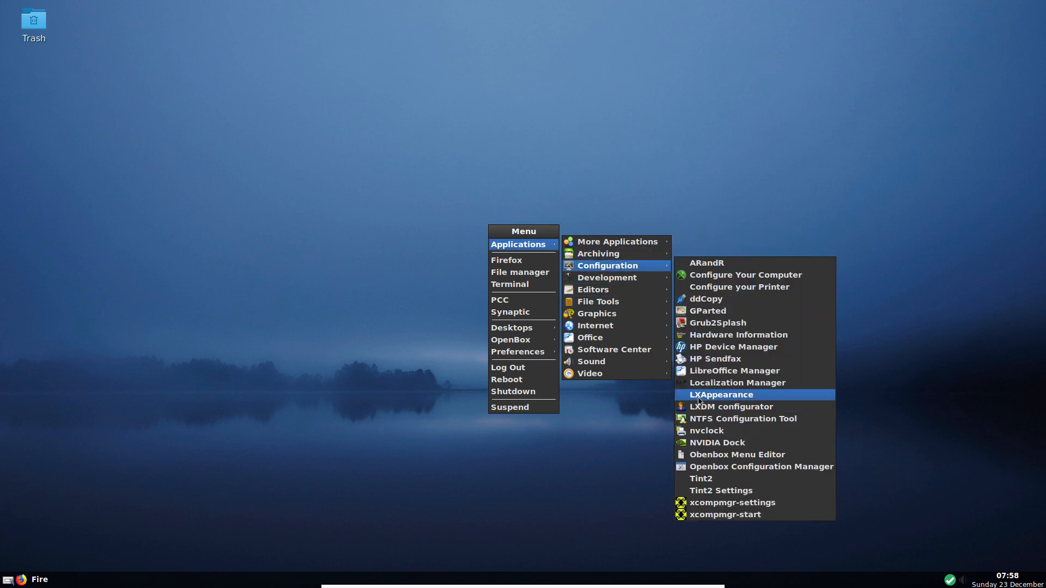
click(700, 400)
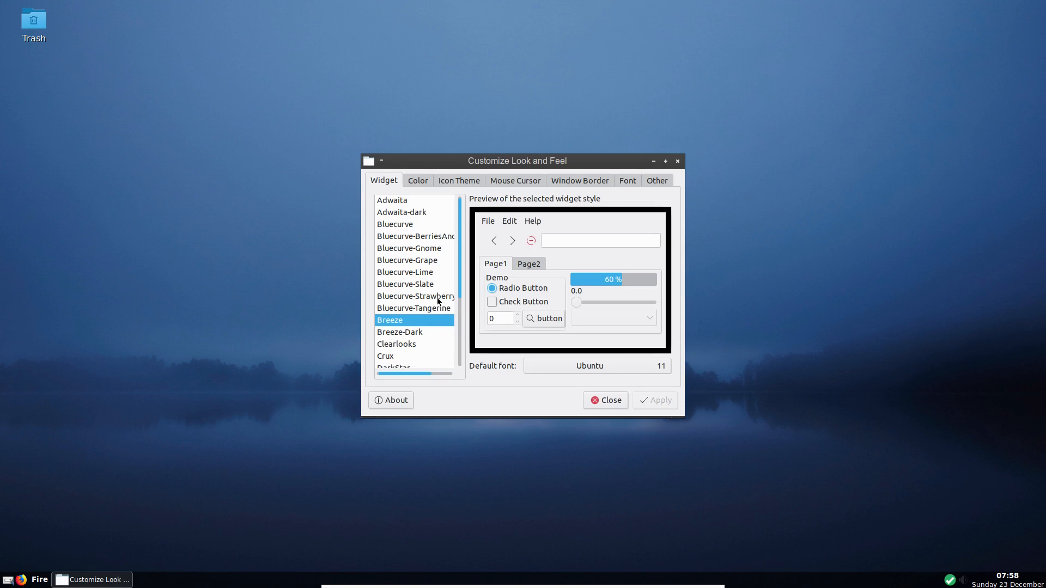
click(407, 334)
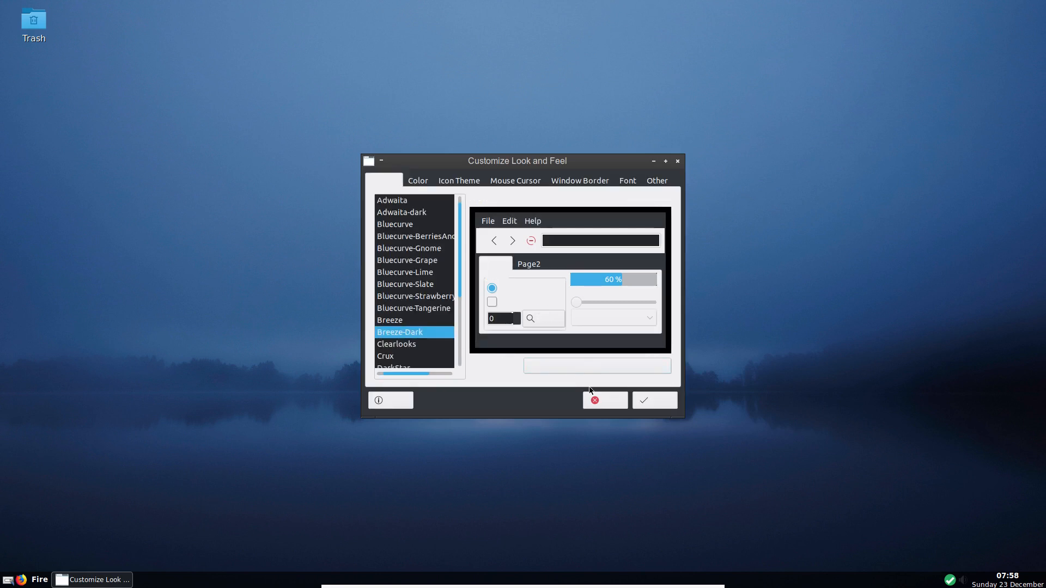
click(657, 400)
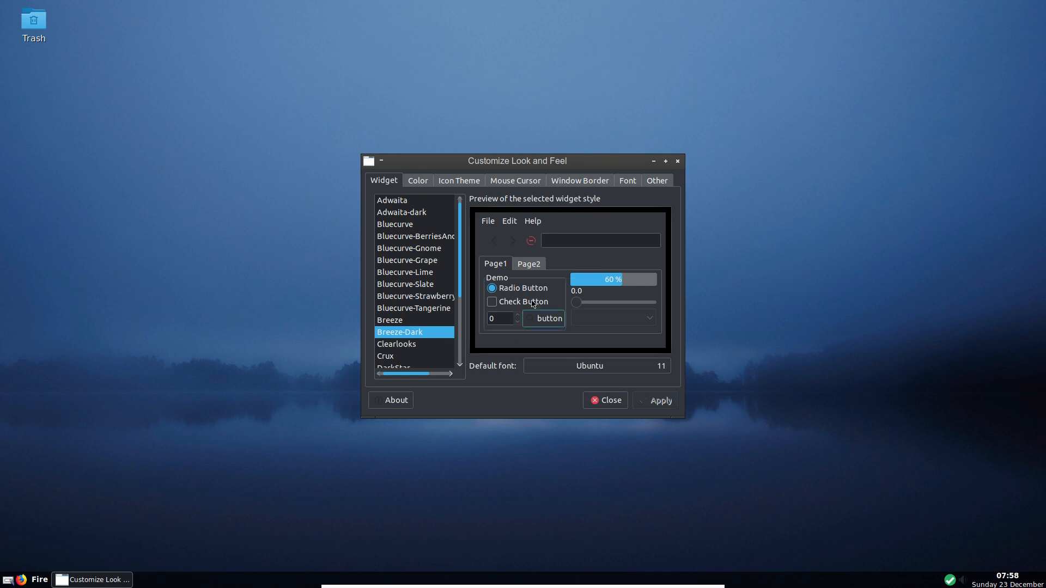
click(679, 162)
- Launch VLC media player from Applications > Video and accept its network access policy
right_click(399, 82)
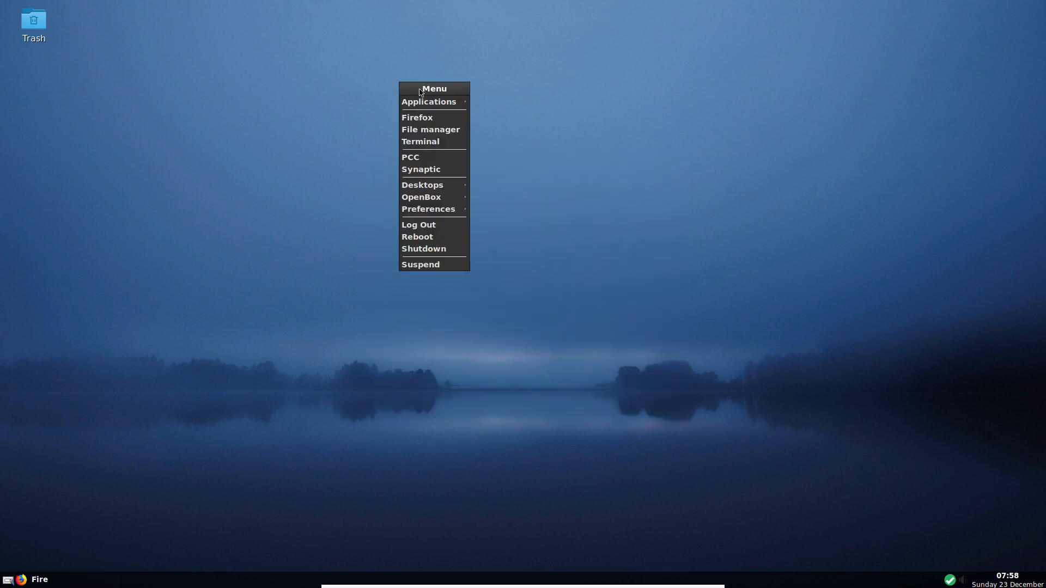
mouse_move(426, 103)
mouse_move(510, 197)
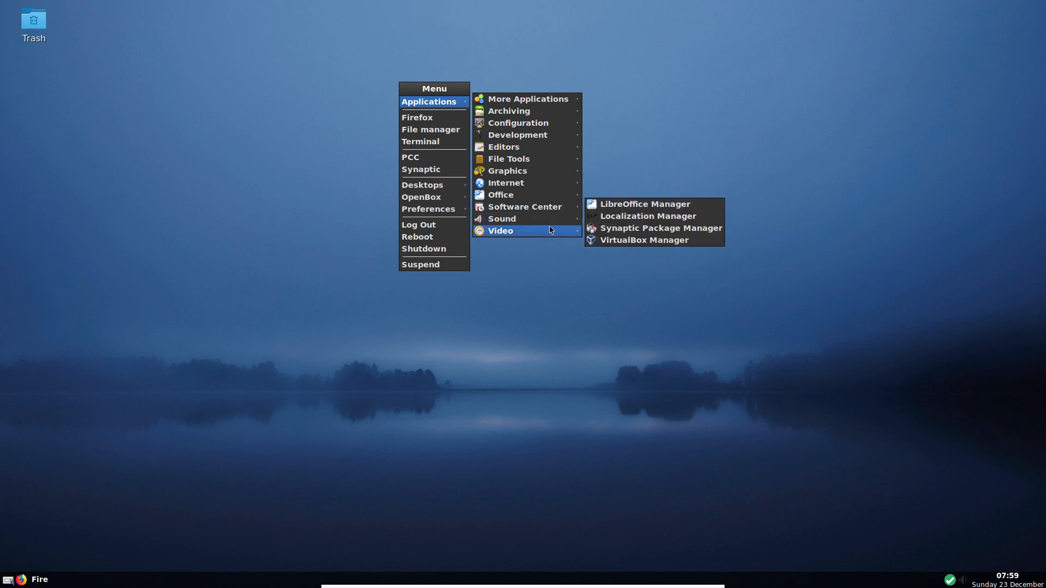
mouse_move(550, 231)
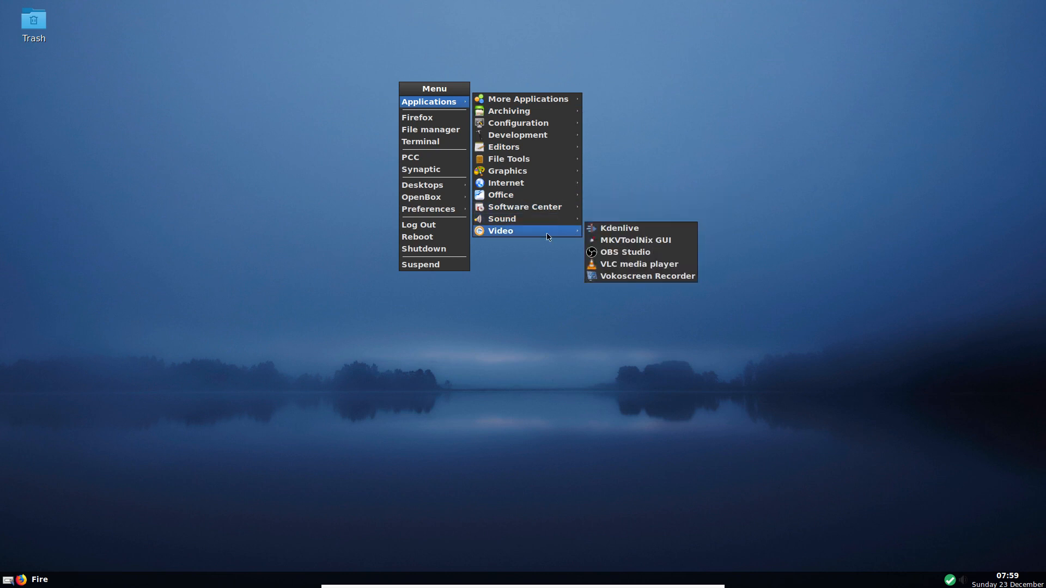
click(624, 270)
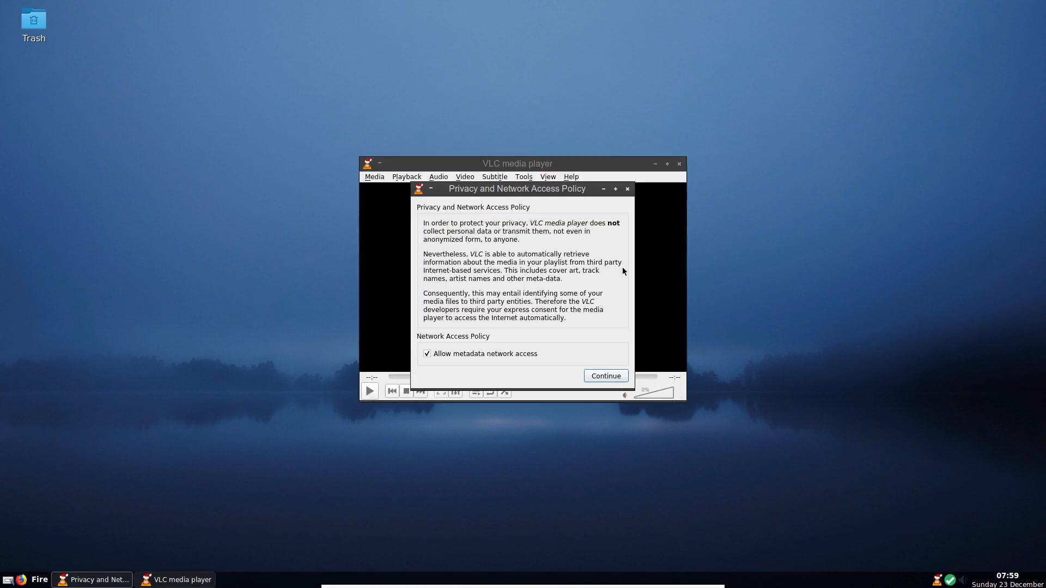
click(599, 377)
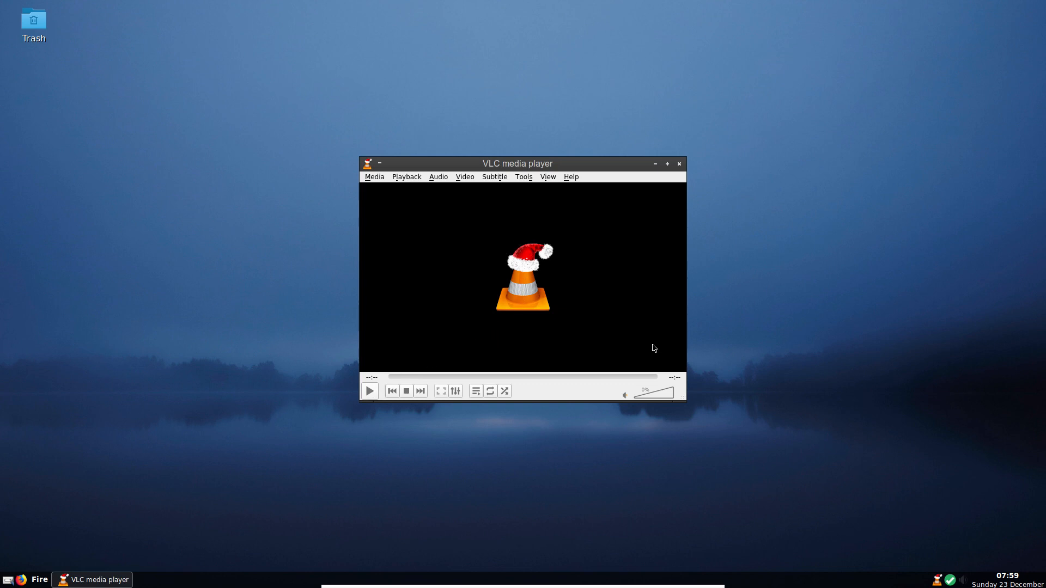
- Set VLC's volume to 75%, confirm version 3.0.4 Vetinari in Help > About, then close VLC
click(658, 397)
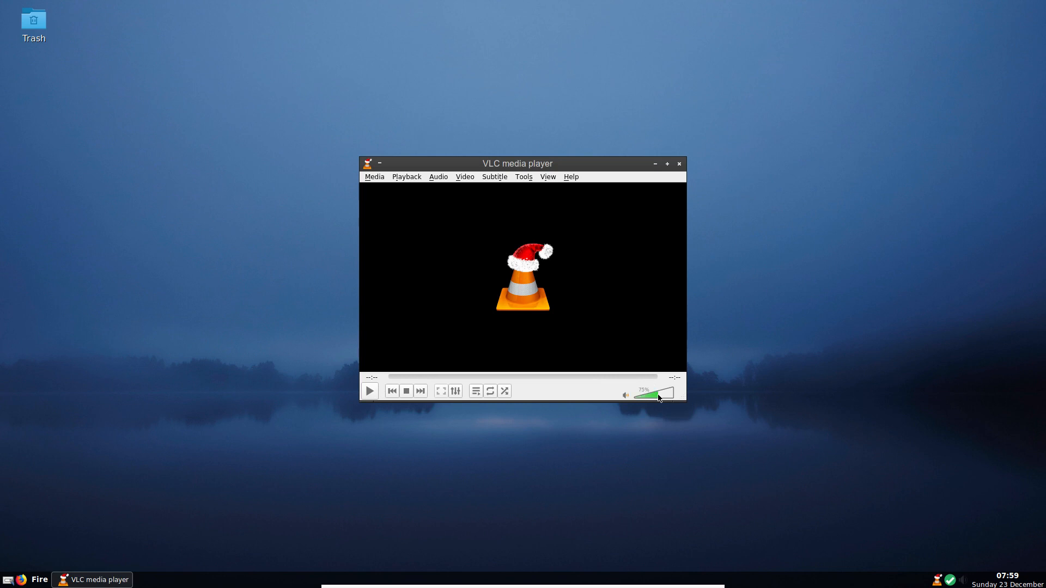
click(568, 176)
click(571, 206)
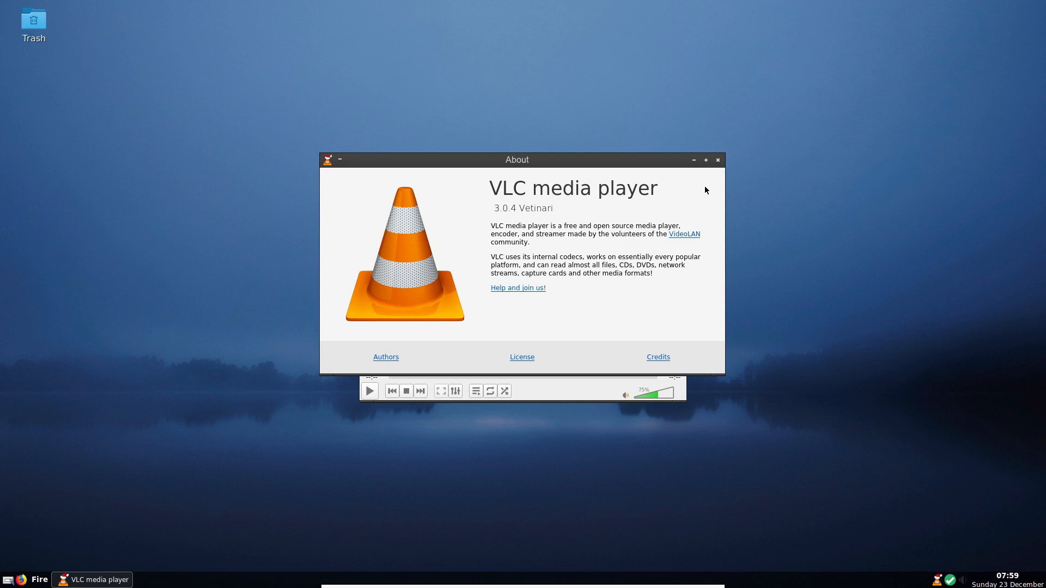
click(718, 159)
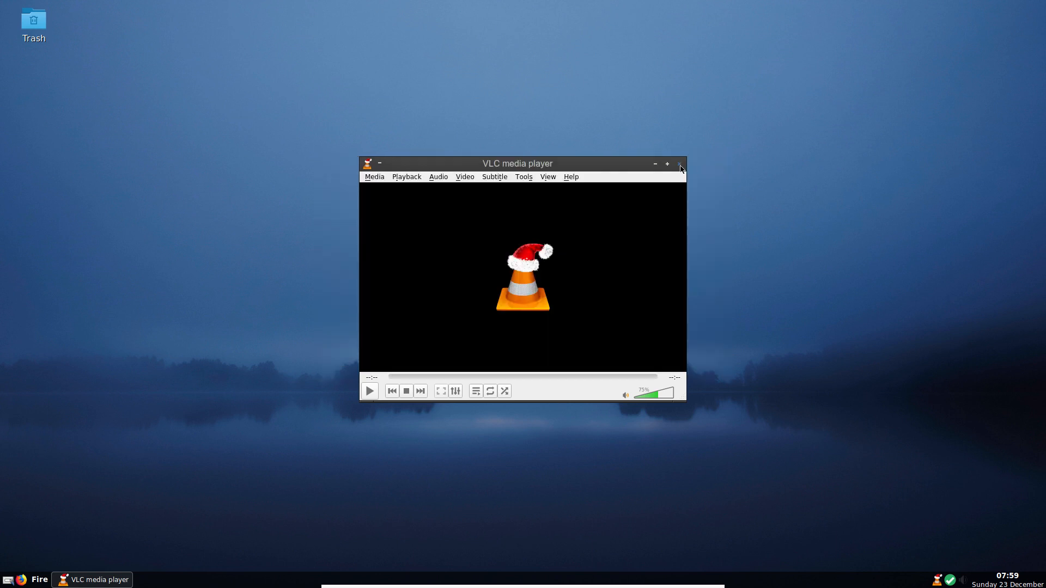
click(679, 163)
right_click(424, 119)
mouse_move(450, 140)
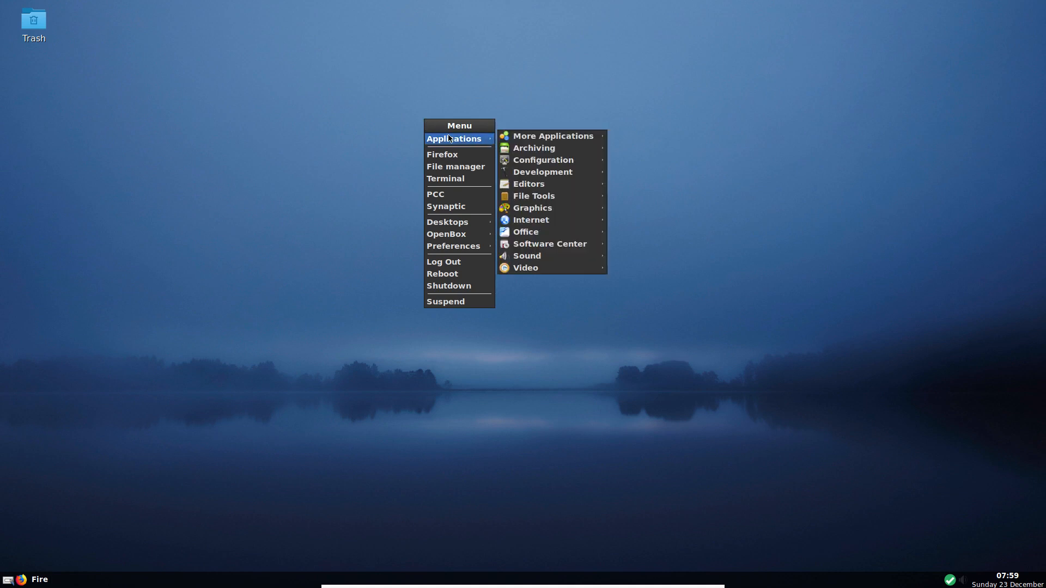
mouse_move(543, 141)
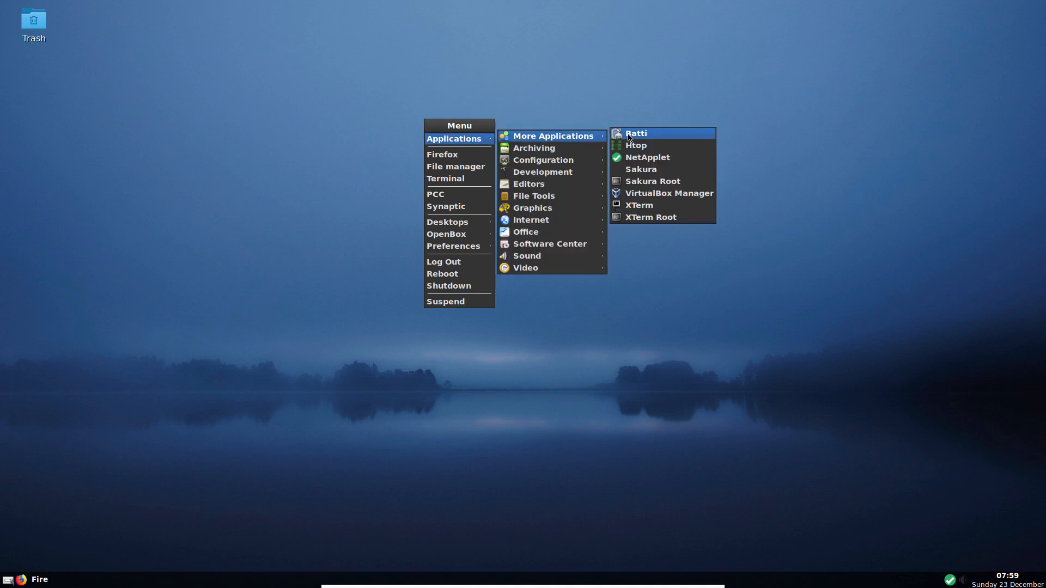
click(636, 194)
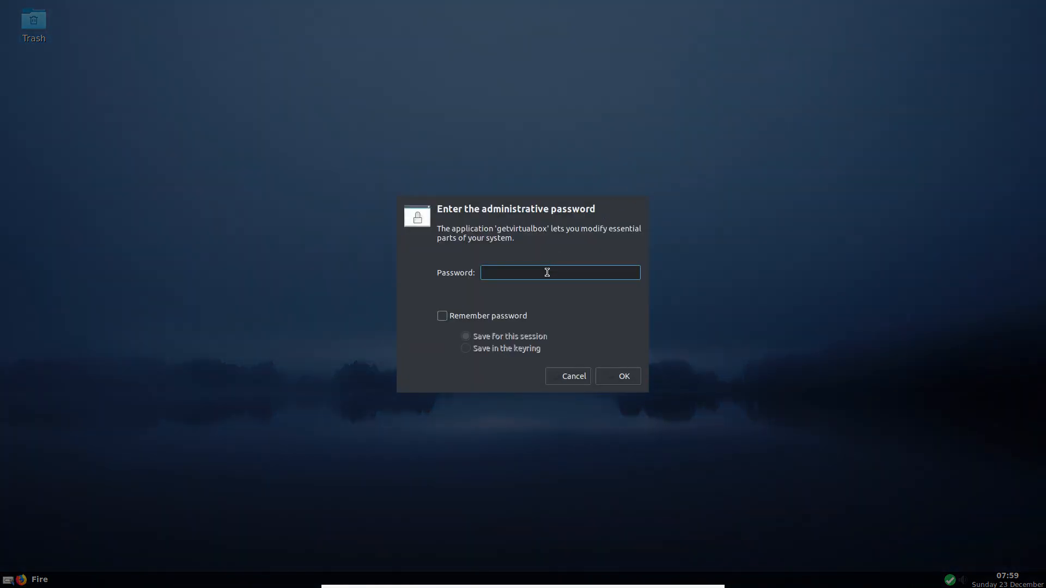
key(Return)
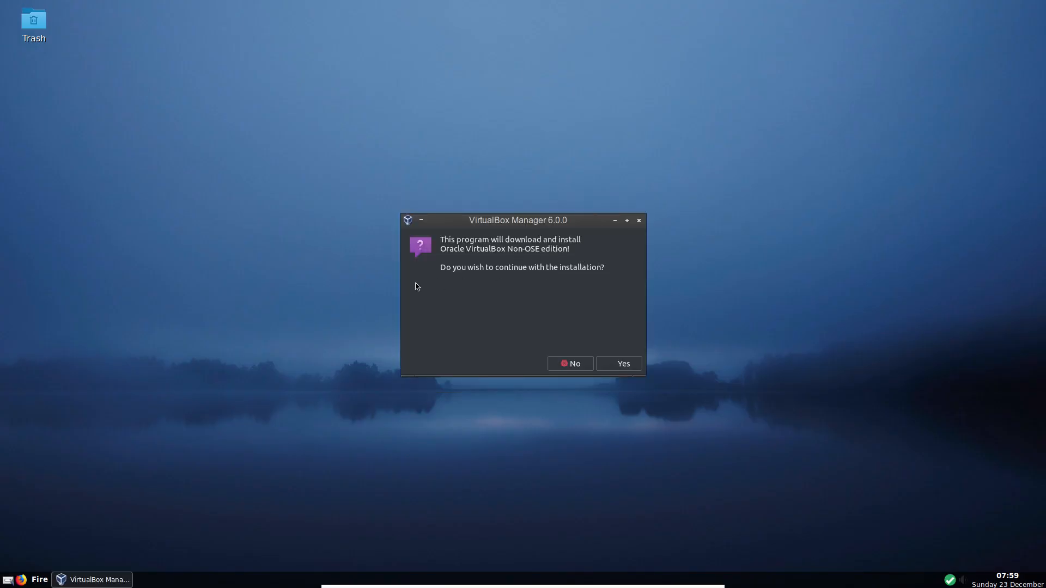
click(623, 363)
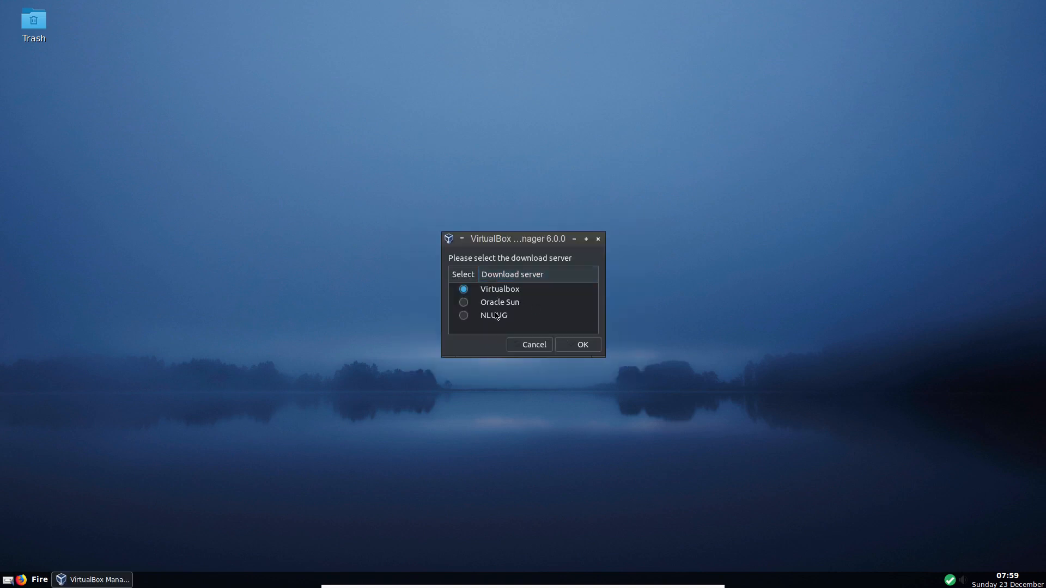
click(537, 350)
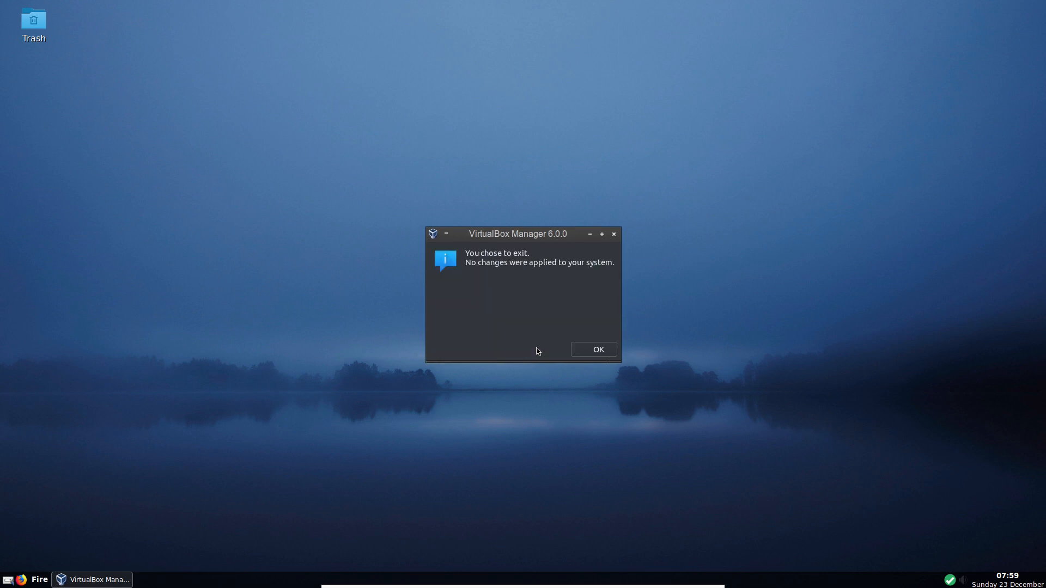
click(603, 353)
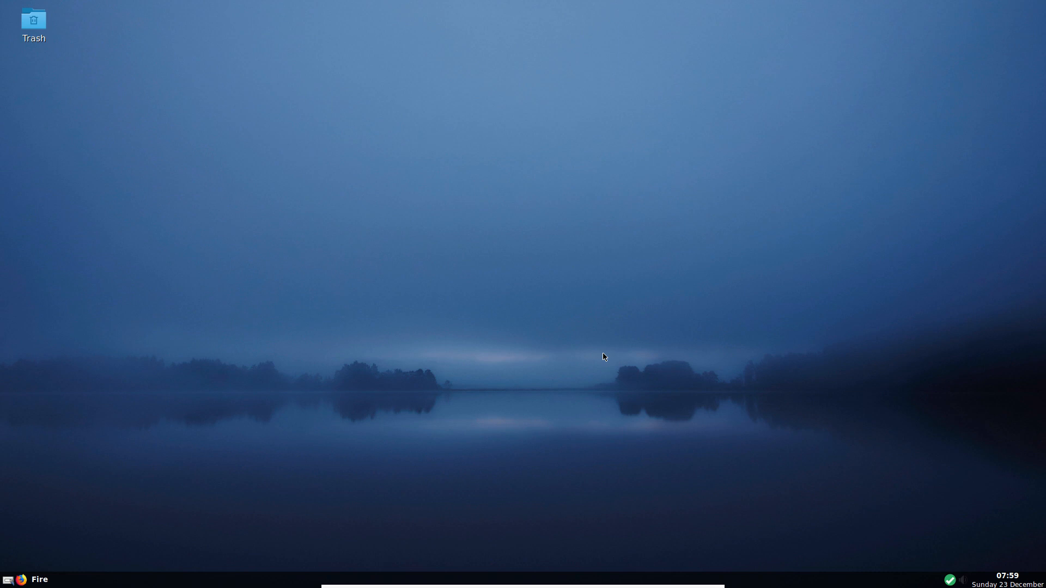
right_click(404, 110)
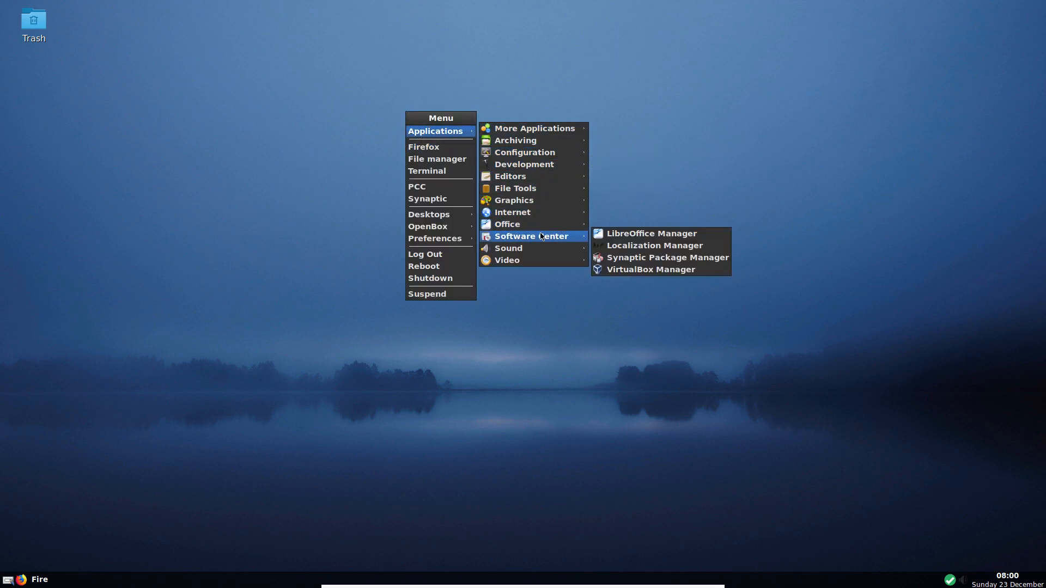
mouse_move(542, 231)
mouse_move(542, 253)
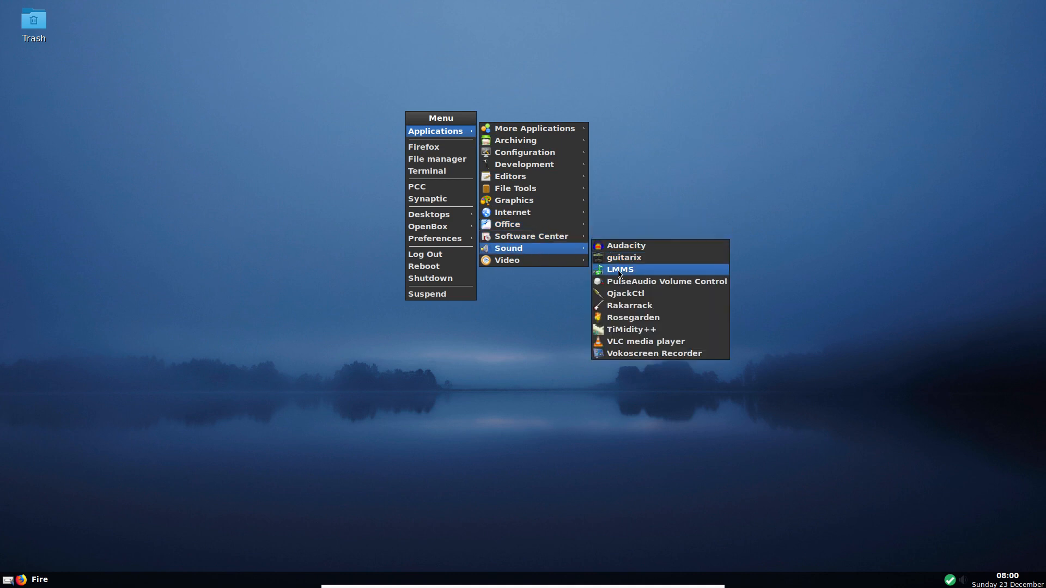
click(621, 296)
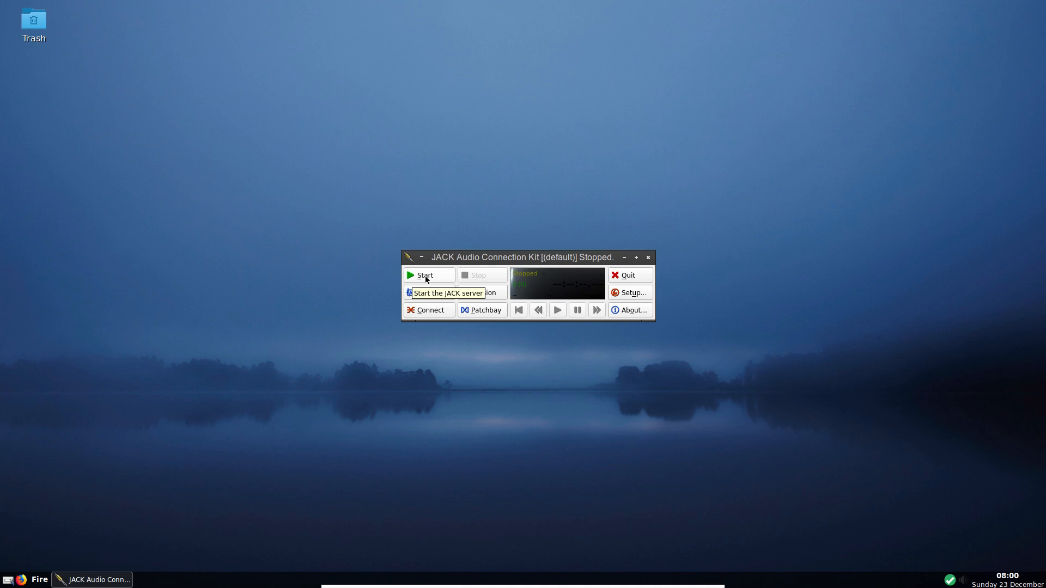
click(426, 277)
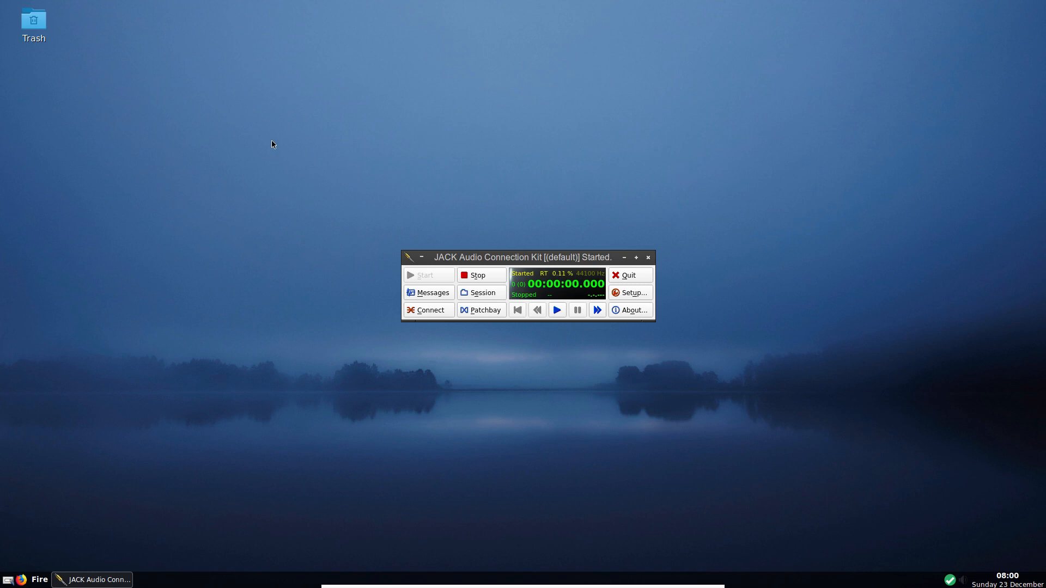
right_click(216, 88)
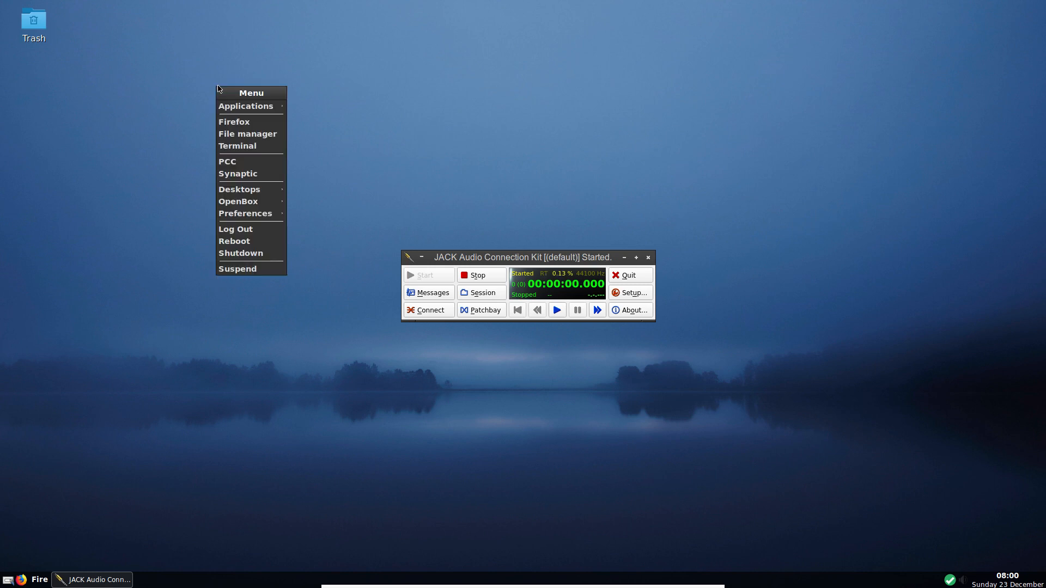
mouse_move(256, 112)
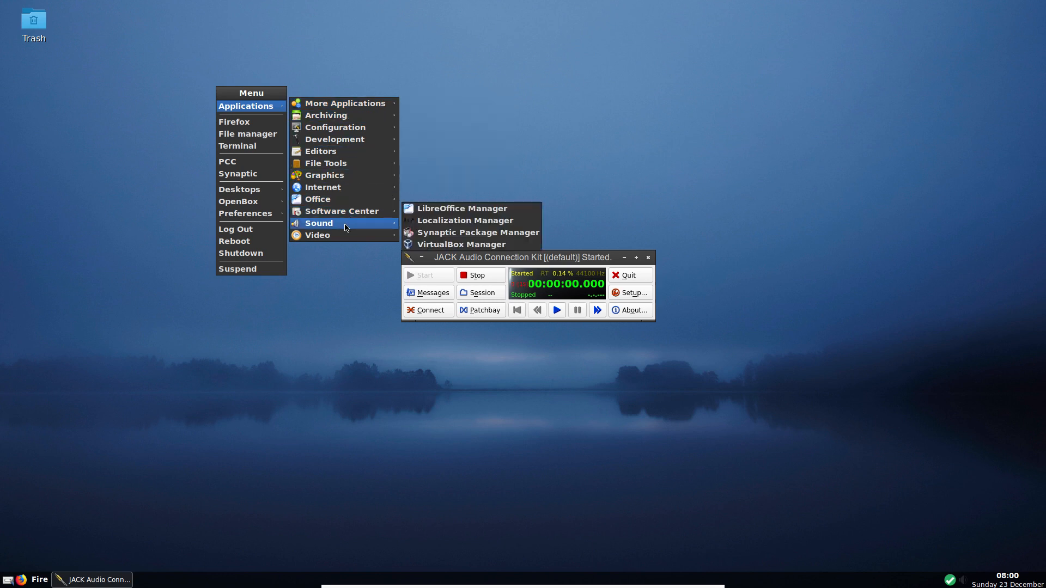
mouse_move(370, 227)
click(449, 234)
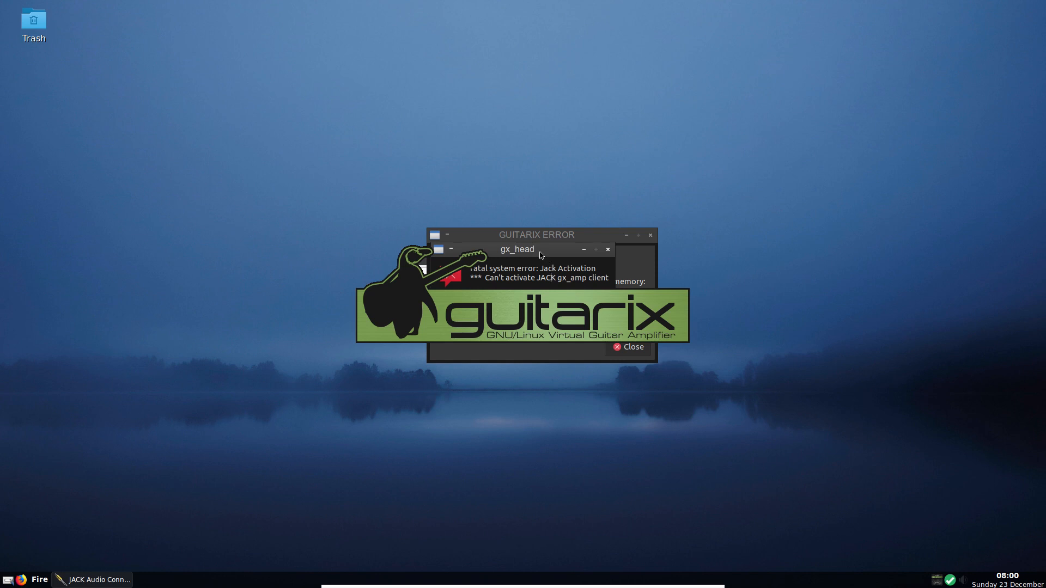
drag(541, 255, 588, 140)
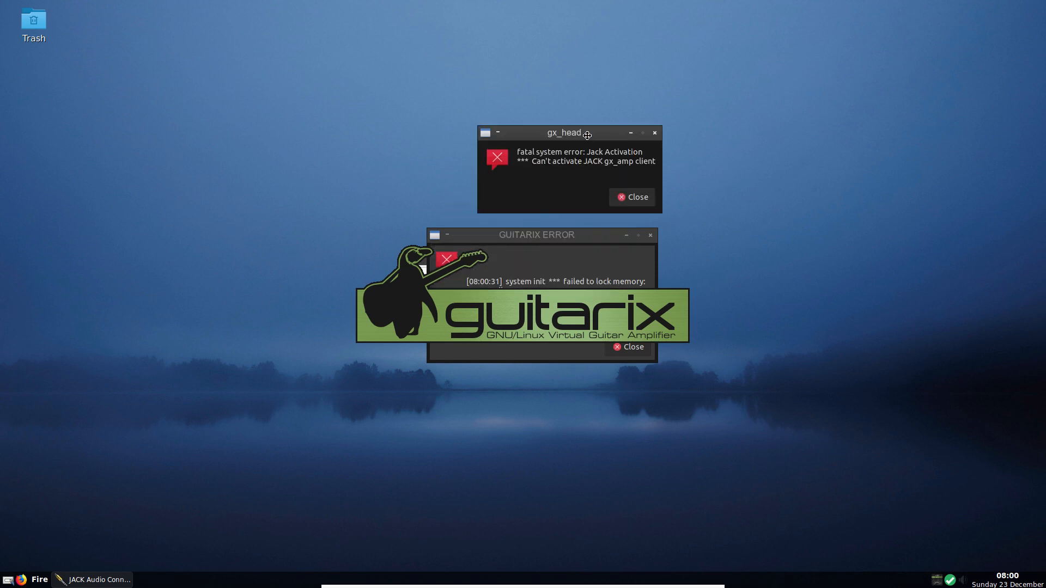
click(627, 197)
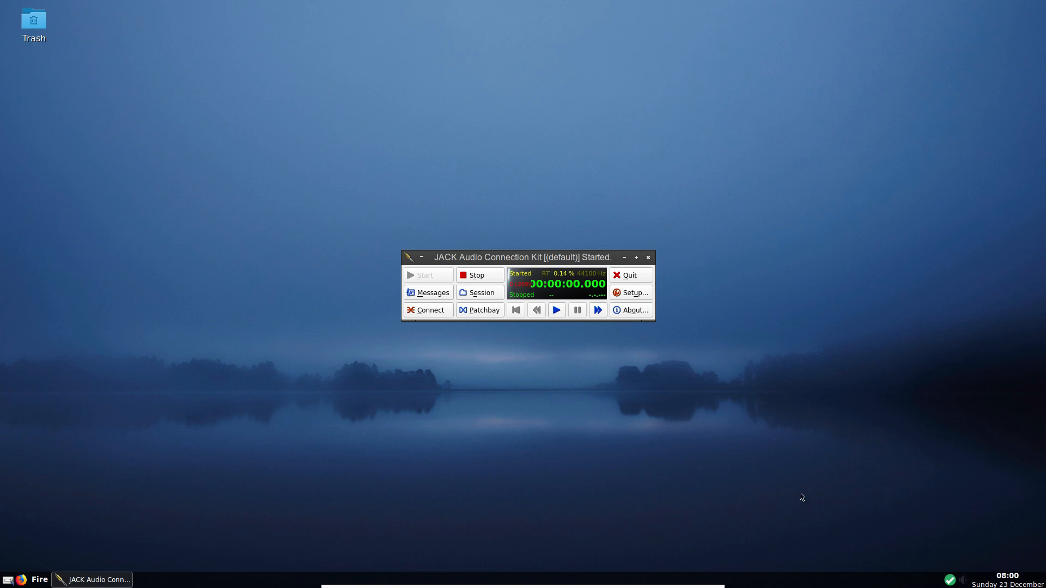
right_click(246, 60)
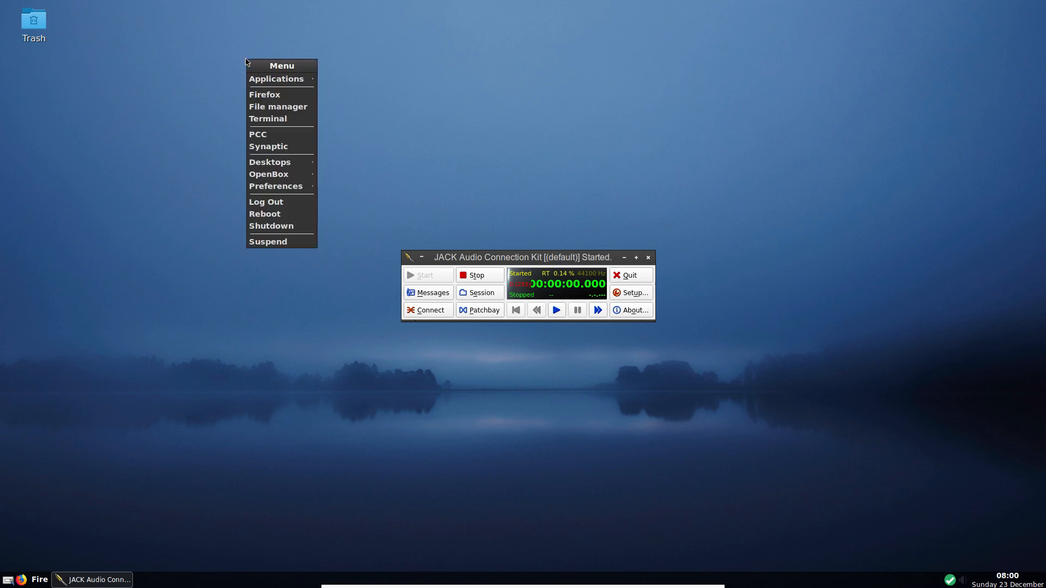
mouse_move(259, 82)
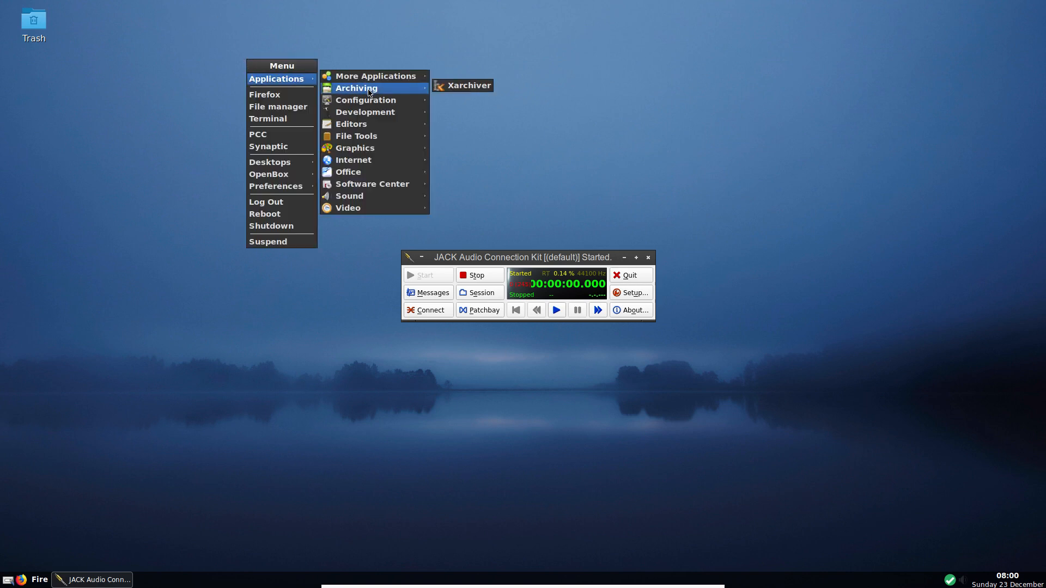
mouse_move(378, 196)
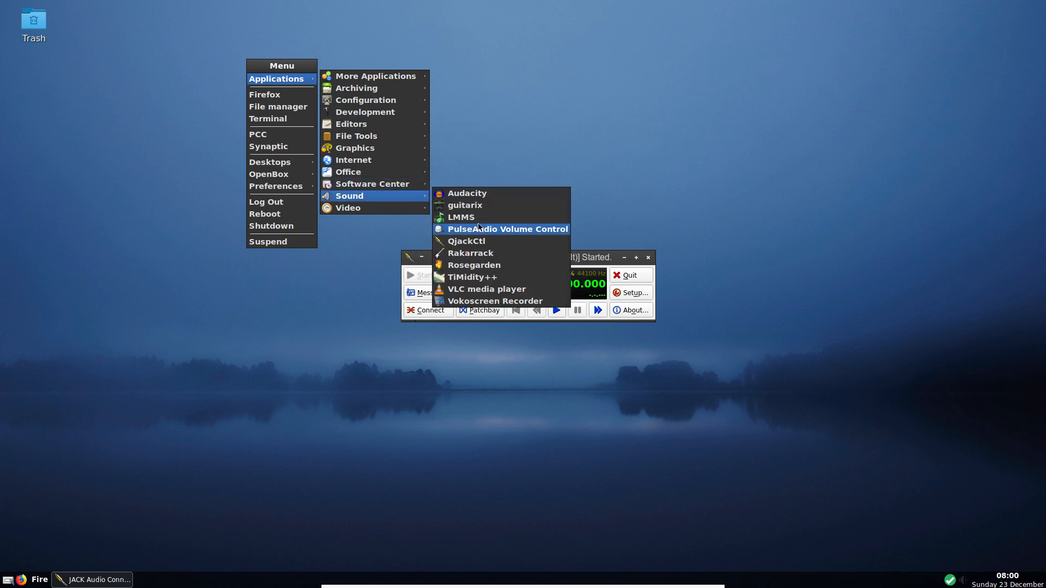
click(490, 254)
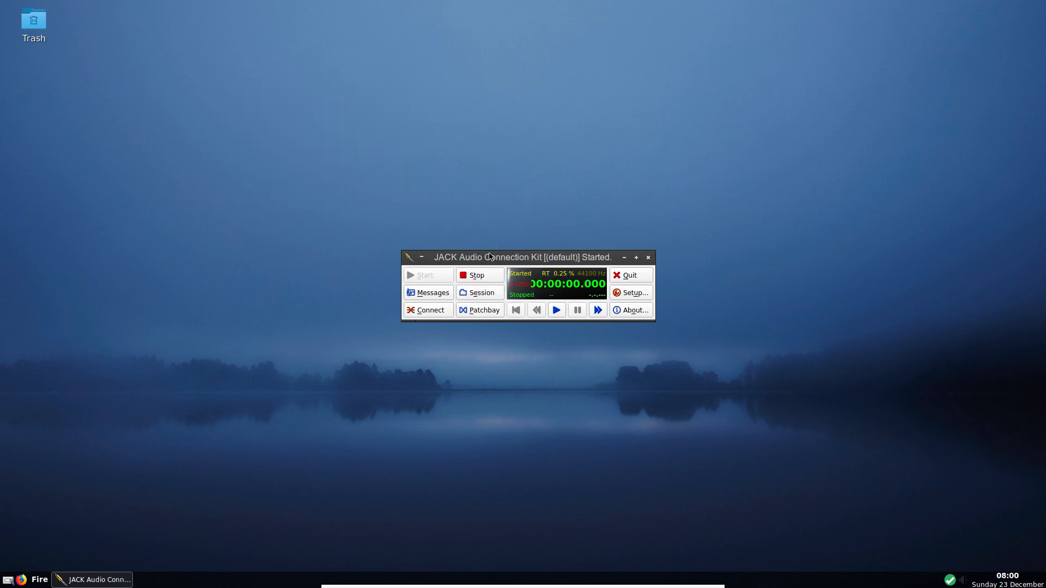
drag(490, 257, 628, 263)
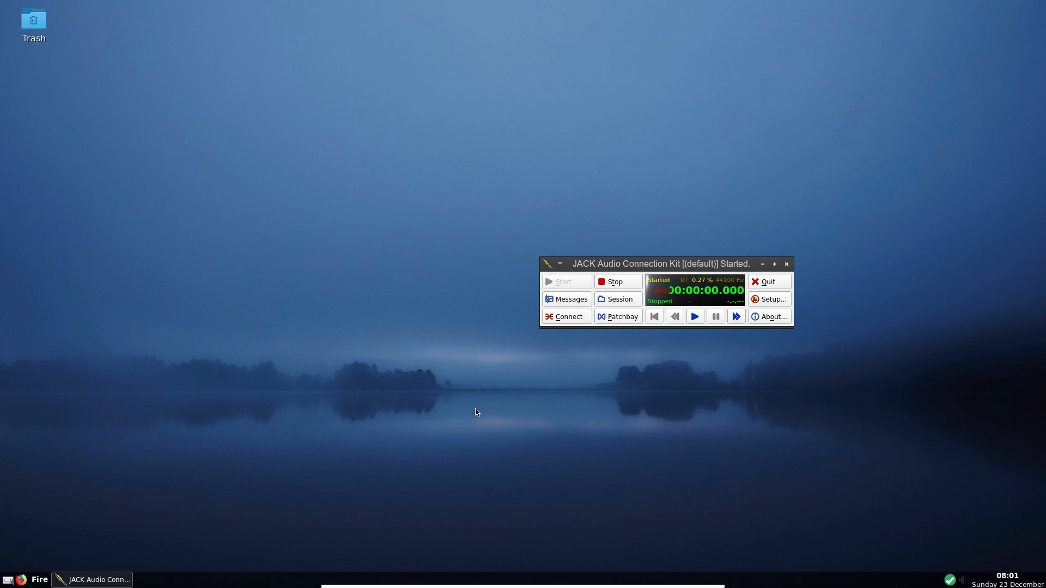
- Quit QjackCtl, confirm stopping the JACK server, and choose Shutdown from the guest desktop menu
mouse_move(512, 586)
click(788, 266)
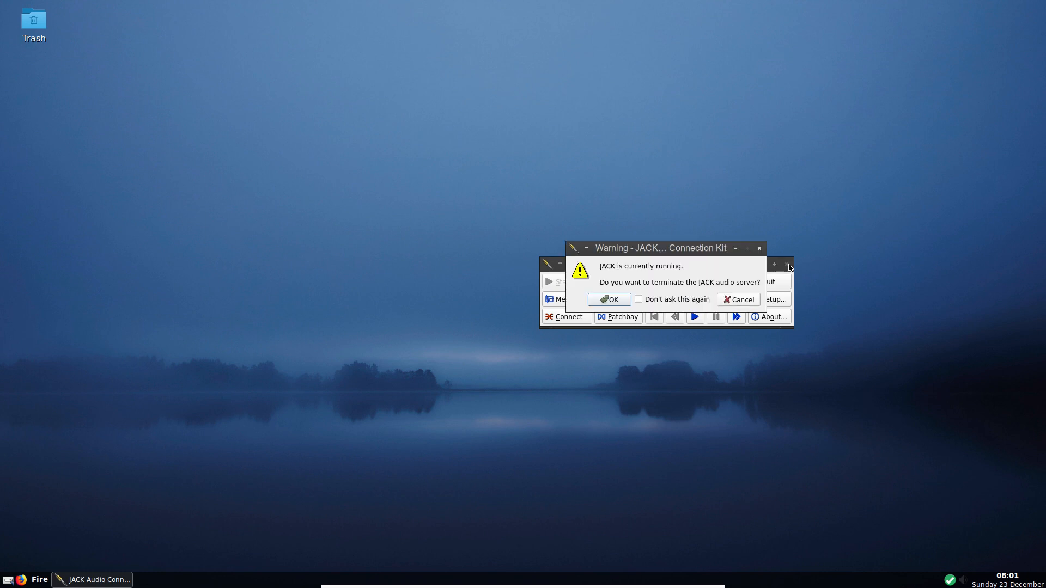
click(615, 303)
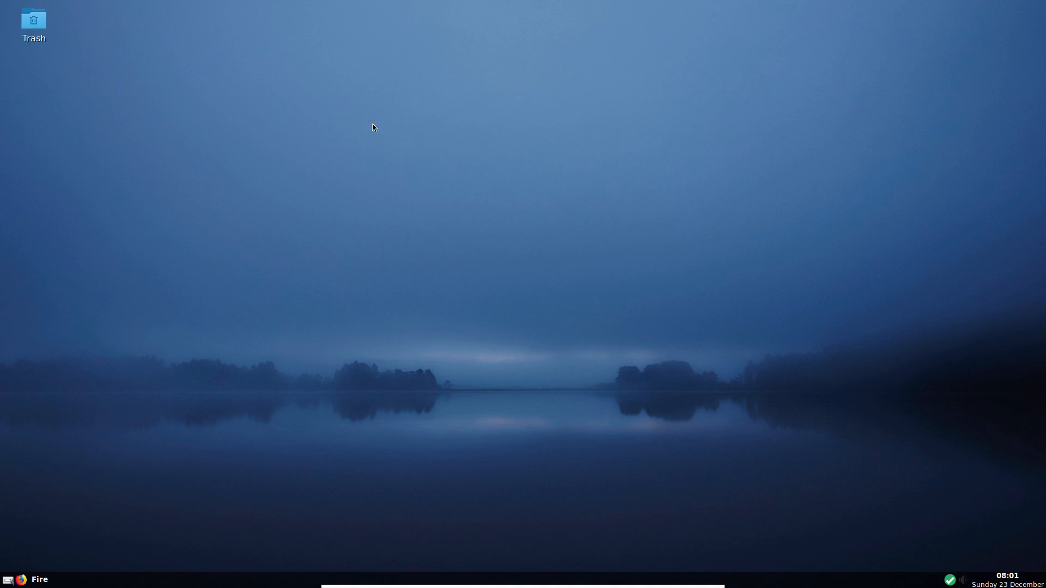
right_click(506, 74)
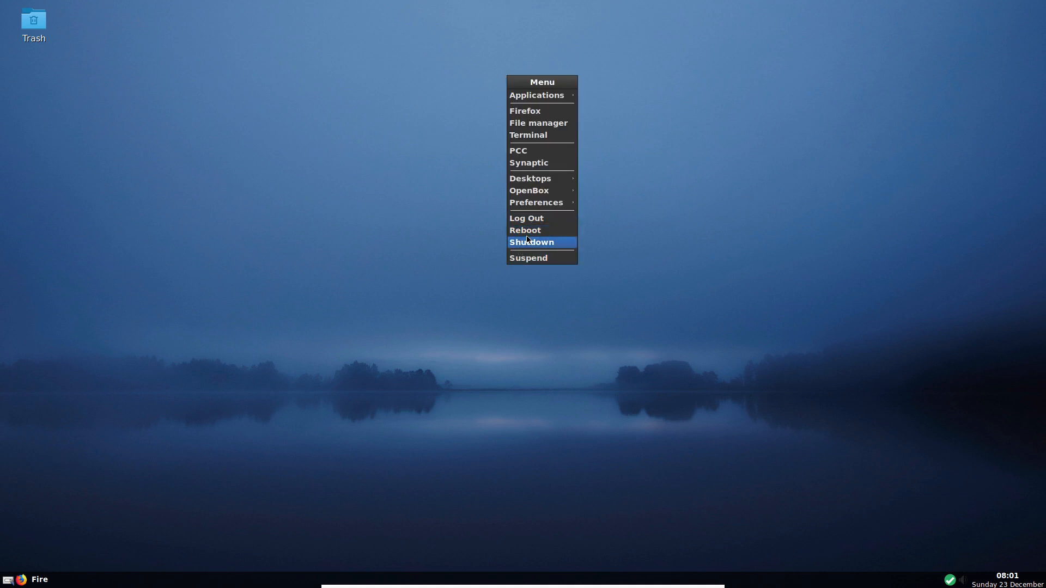
click(529, 244)
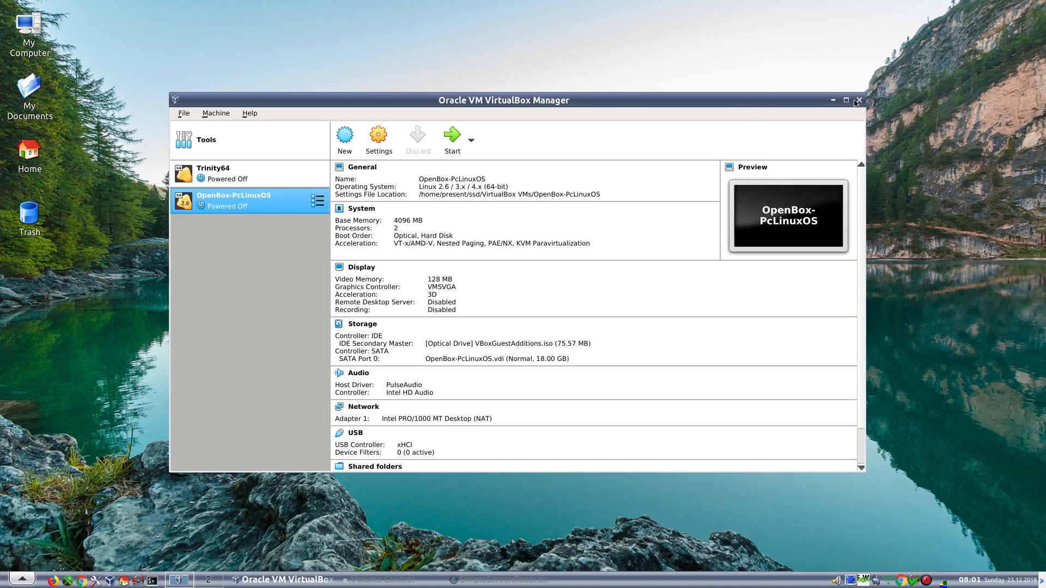
- Close VirtualBox Manager and start OBS Studio from the Multimedia menu
click(858, 101)
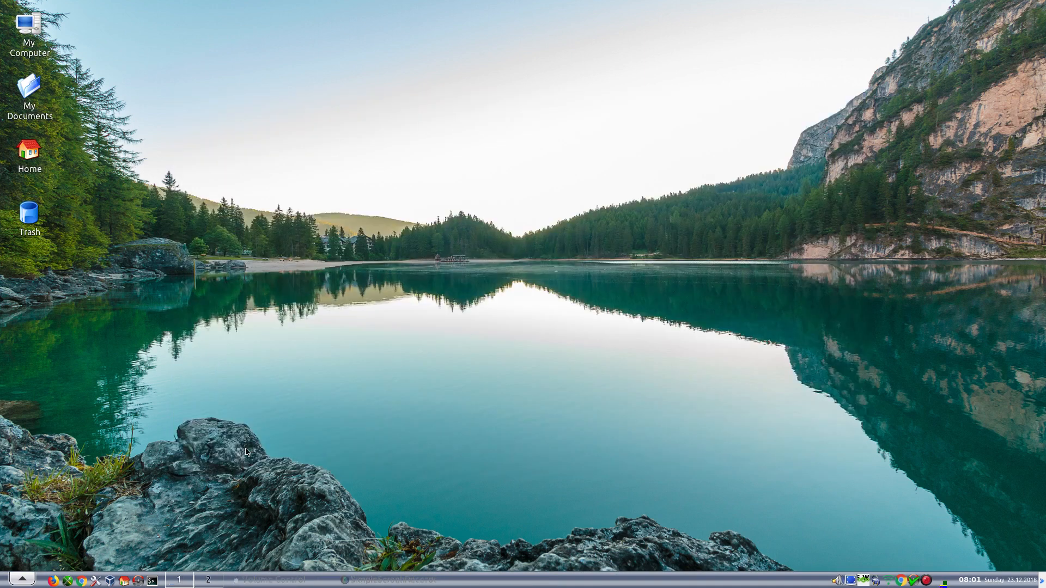
click(21, 579)
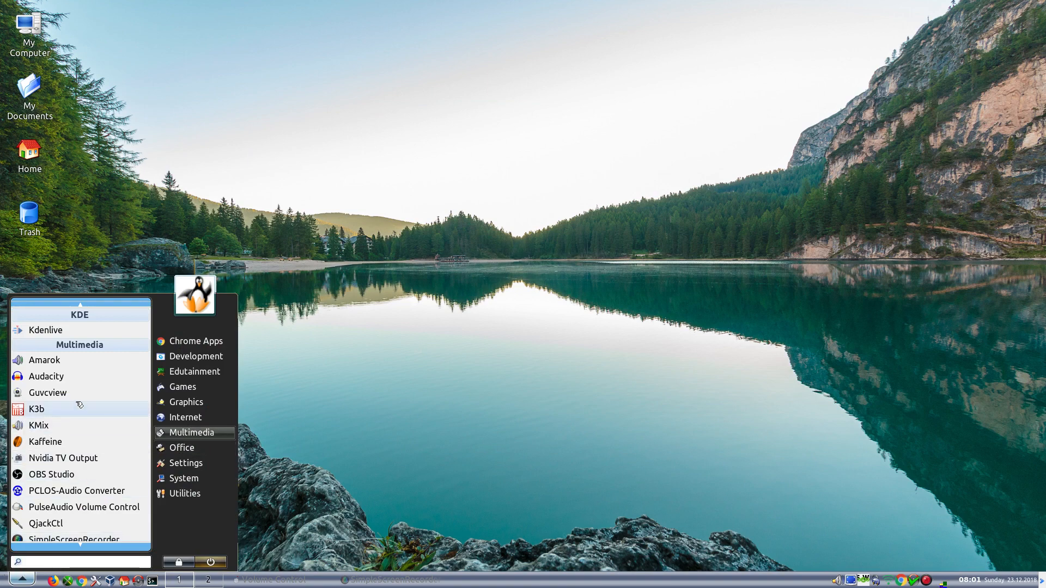
scroll(79, 406, down, 2)
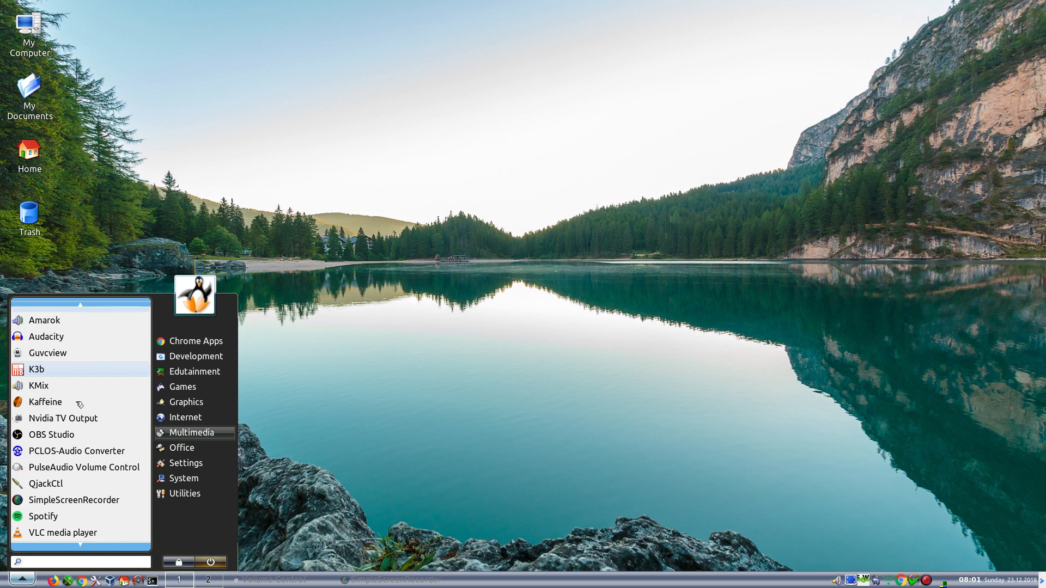
scroll(79, 404, up, 2)
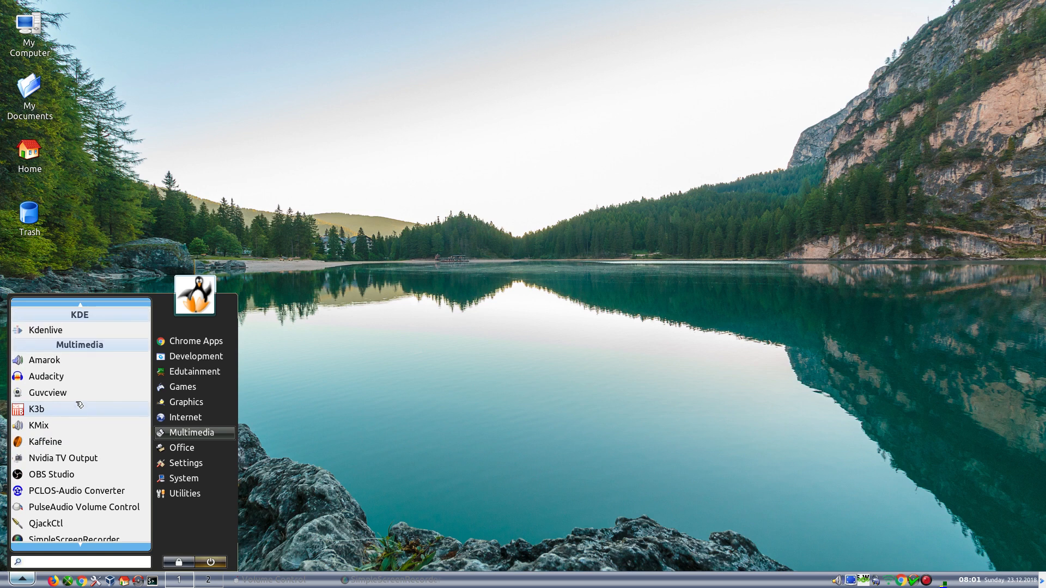
click(43, 474)
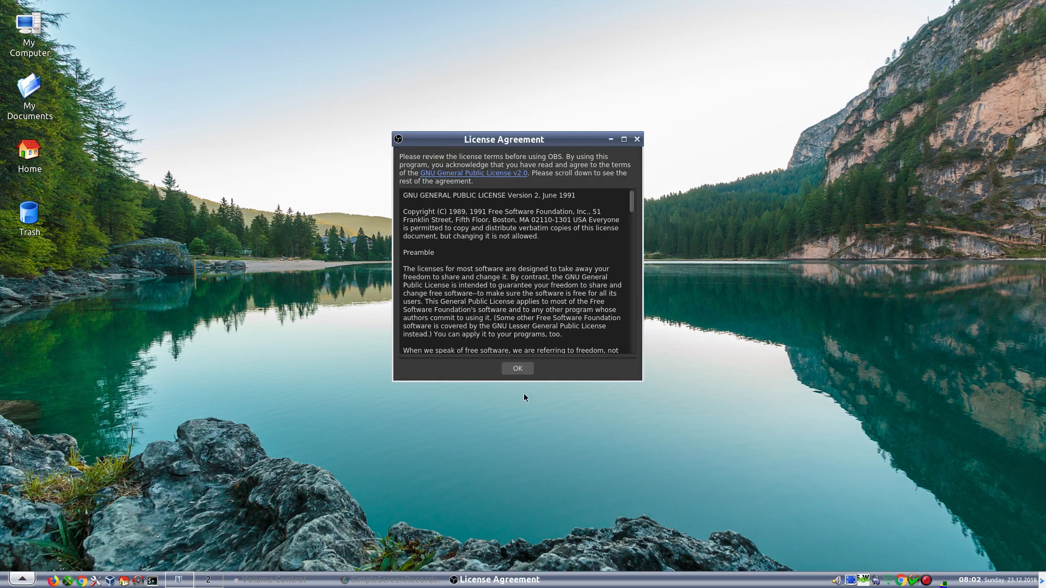
- Accept the OBS licence, decline the auto-configuration wizard, and close OBS Studio
click(515, 368)
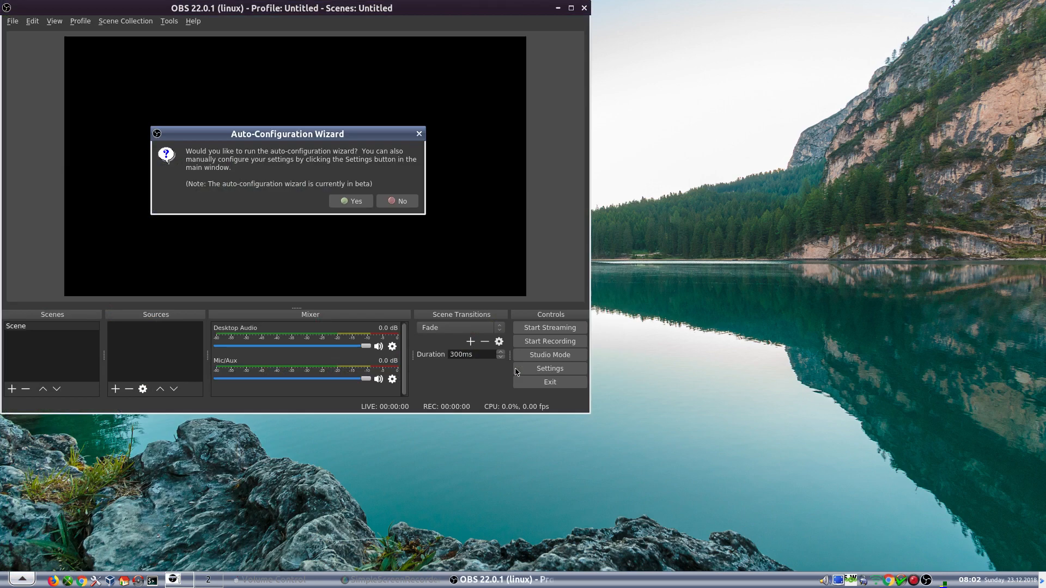
click(394, 202)
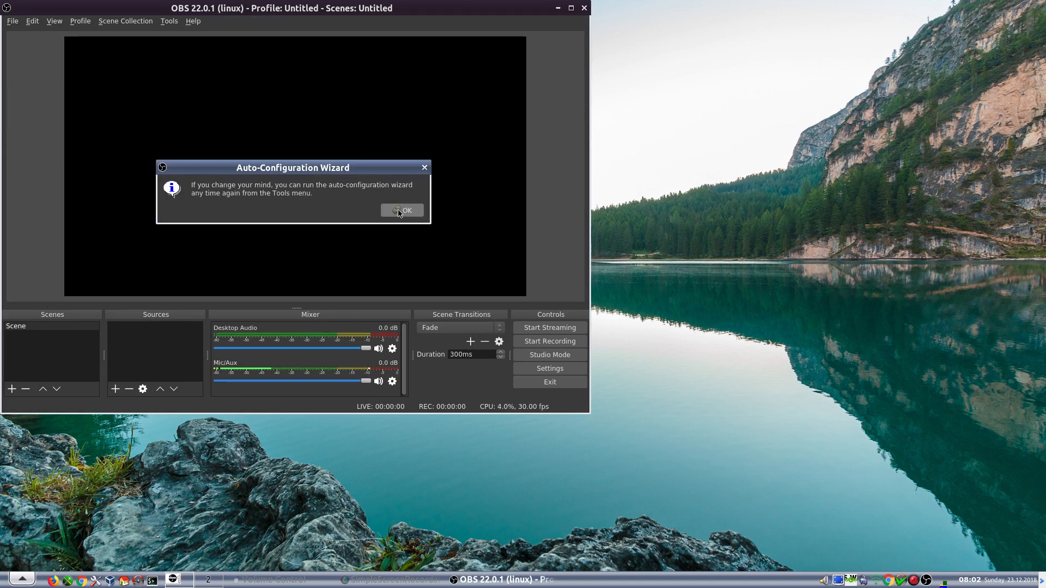
click(399, 211)
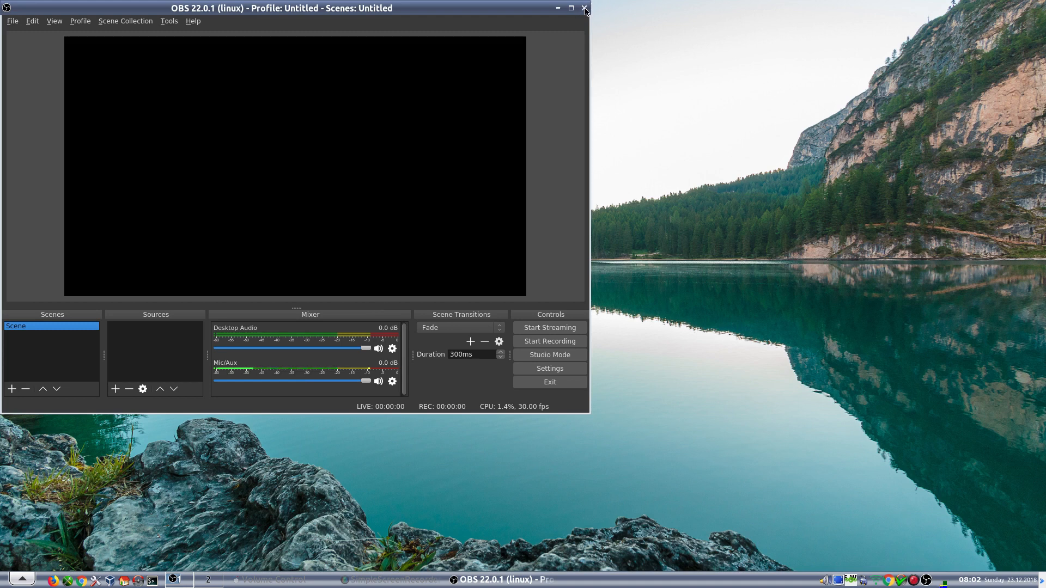
click(584, 8)
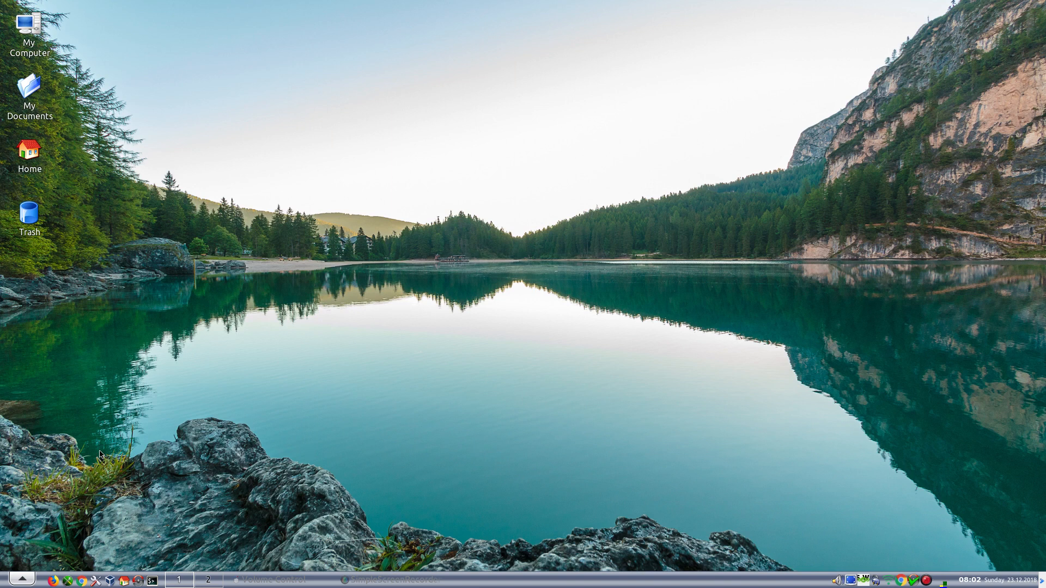
- Launch Synaptic and authenticate with the root password
click(138, 581)
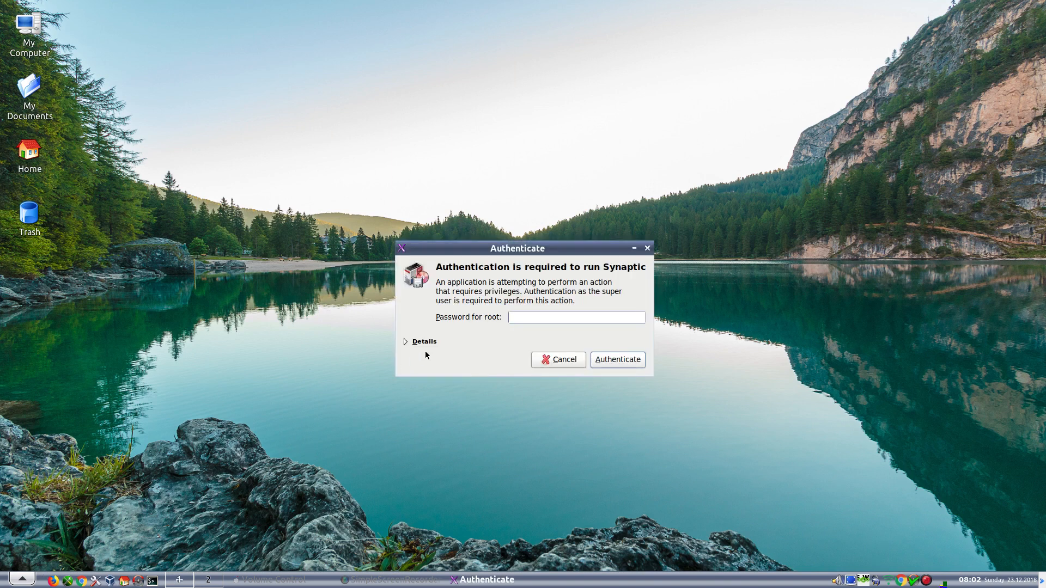
text(••••••)
key(Return)
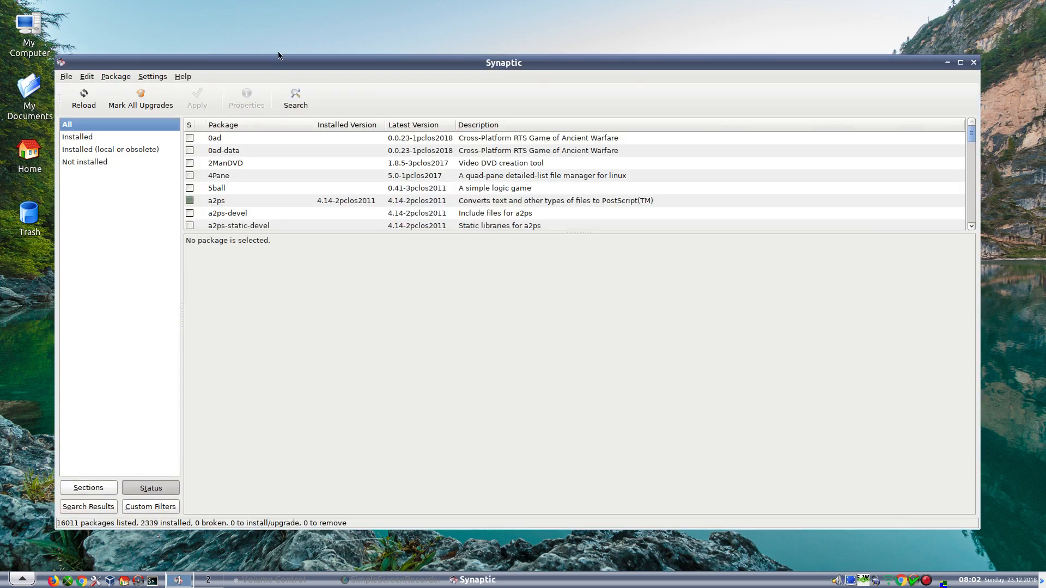
- Search Synaptic for "guitar" to list the 12 matching packages
click(298, 99)
text(u)
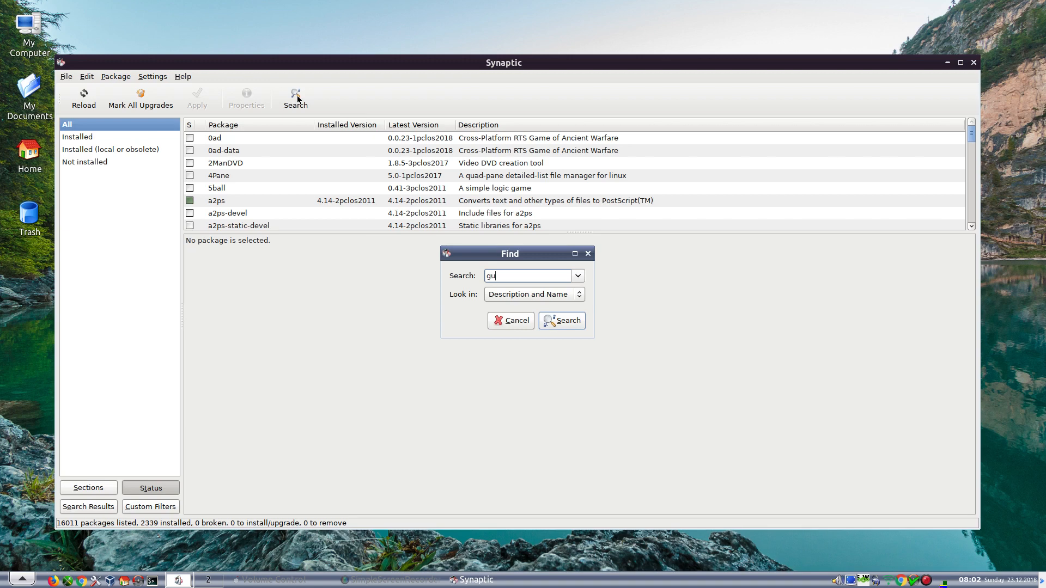
text(itar)
key(Return)
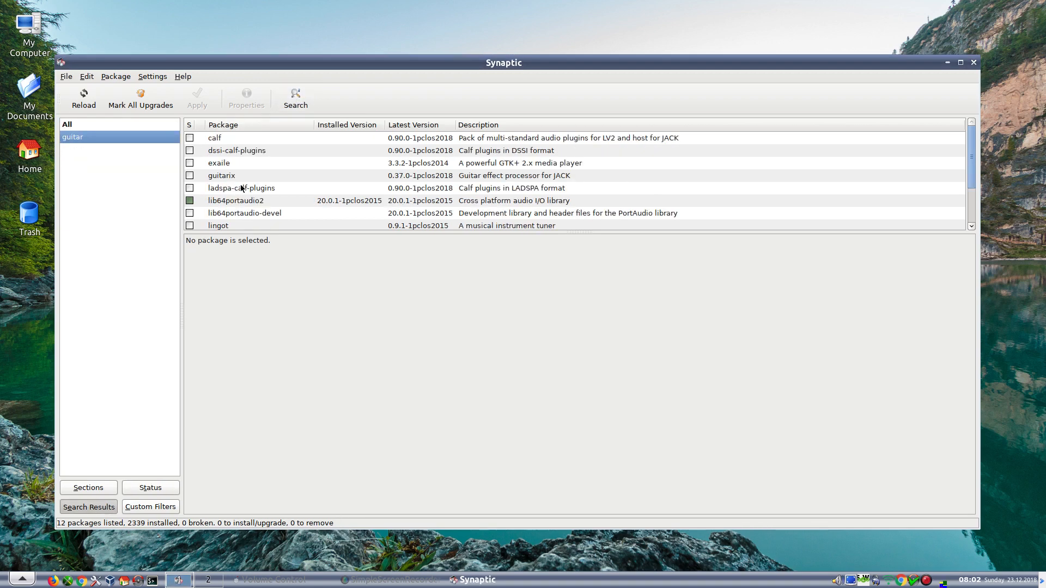
scroll(242, 188, down, 3)
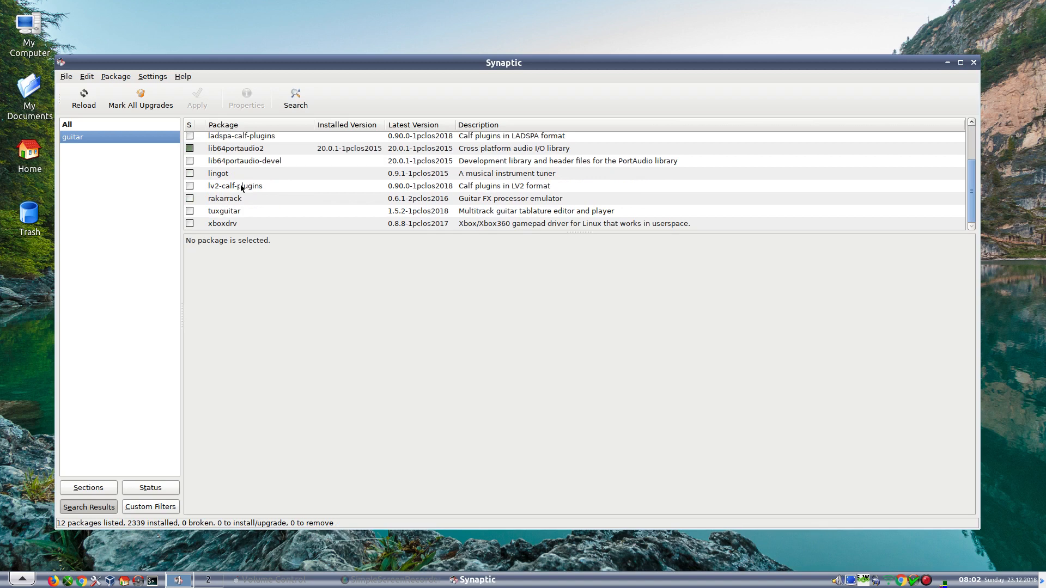
- Mark rakarrack plus its required library for installation and apply the changes
click(190, 199)
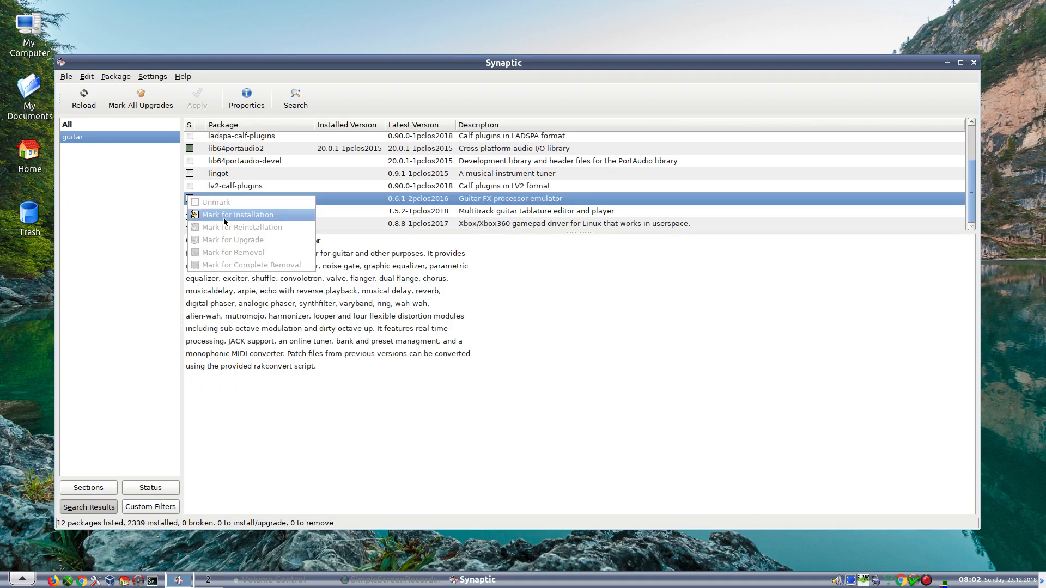
click(223, 218)
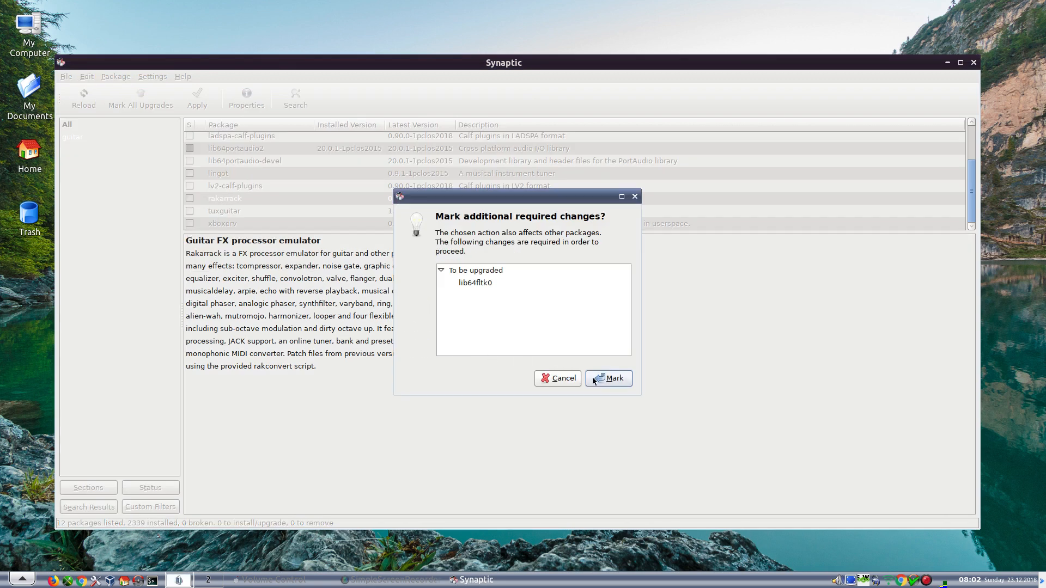
click(593, 377)
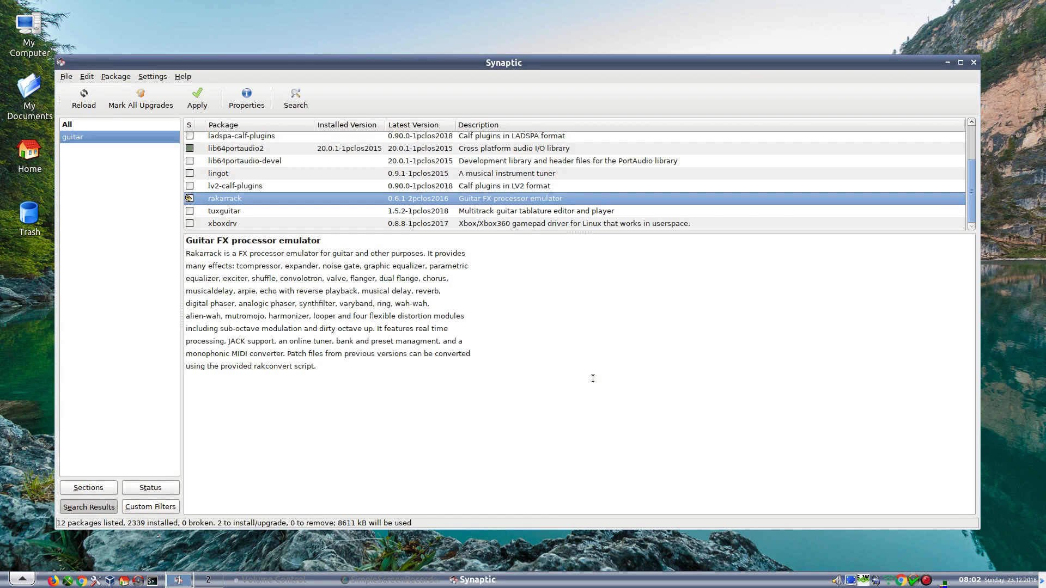
click(194, 100)
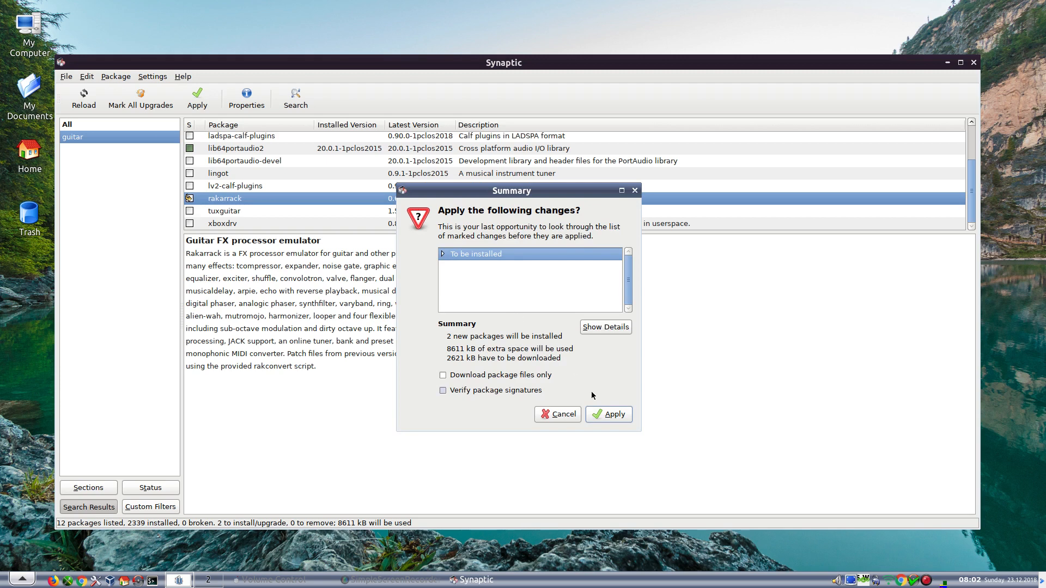
click(605, 414)
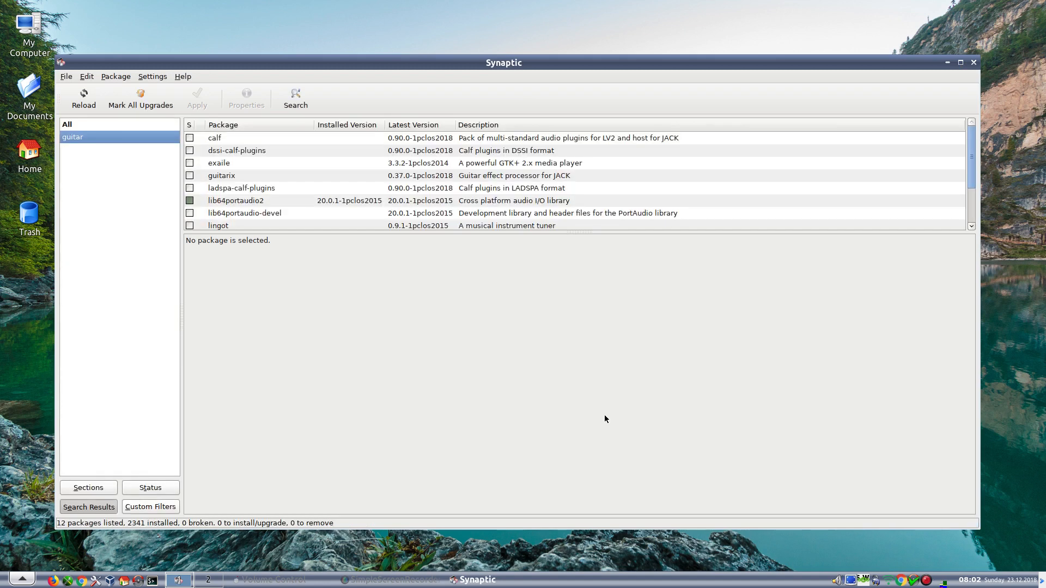
- Mark guitarix with its four extra required packages and apply, starting the download
click(190, 175)
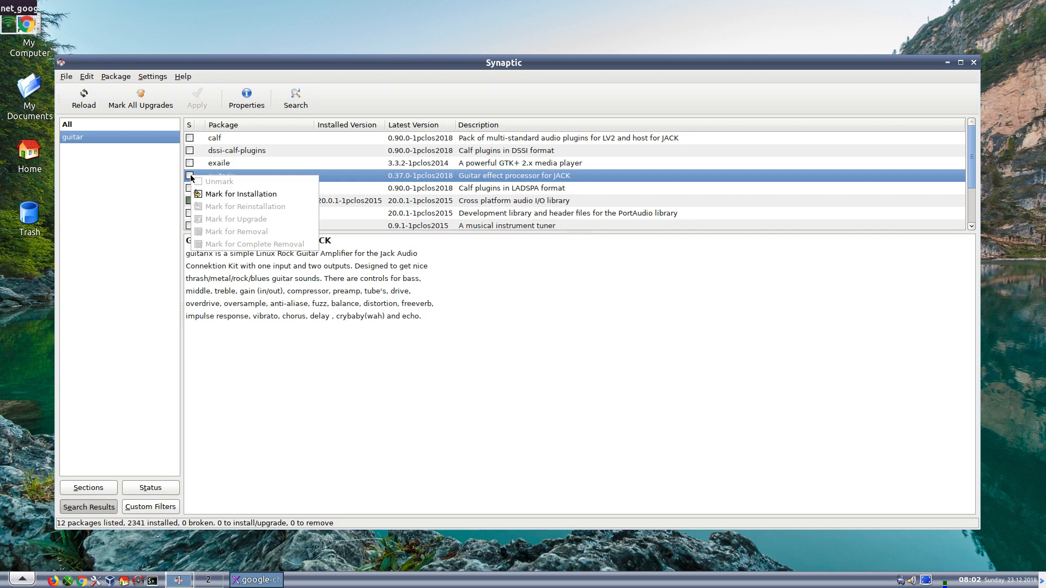
click(230, 194)
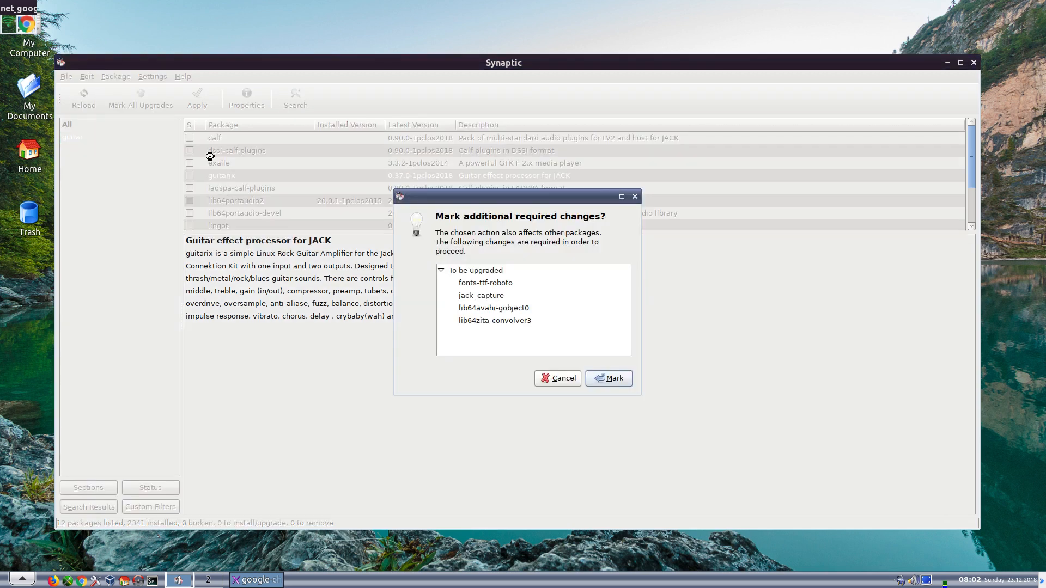
click(606, 378)
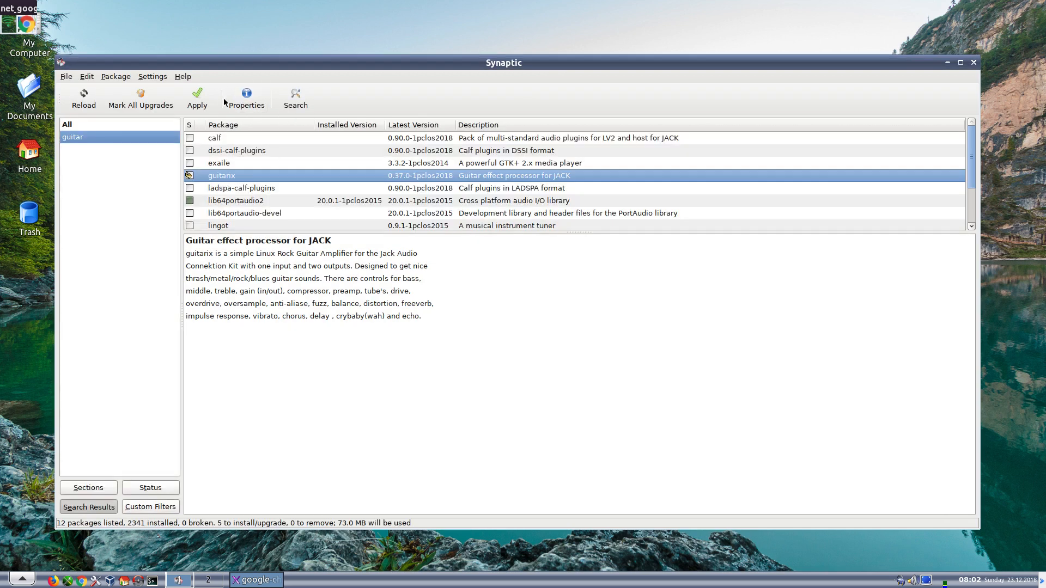
click(196, 101)
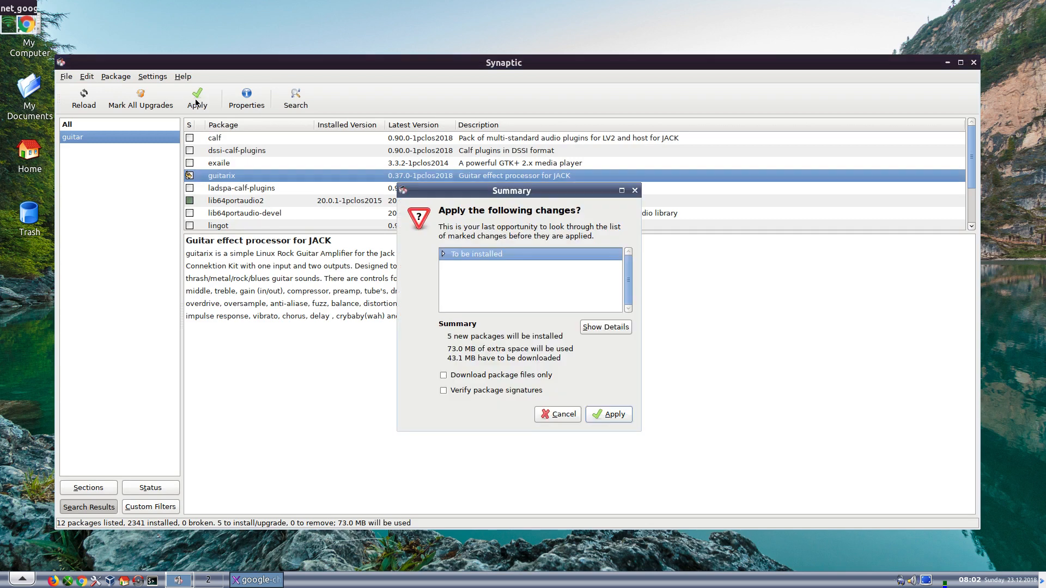
click(604, 416)
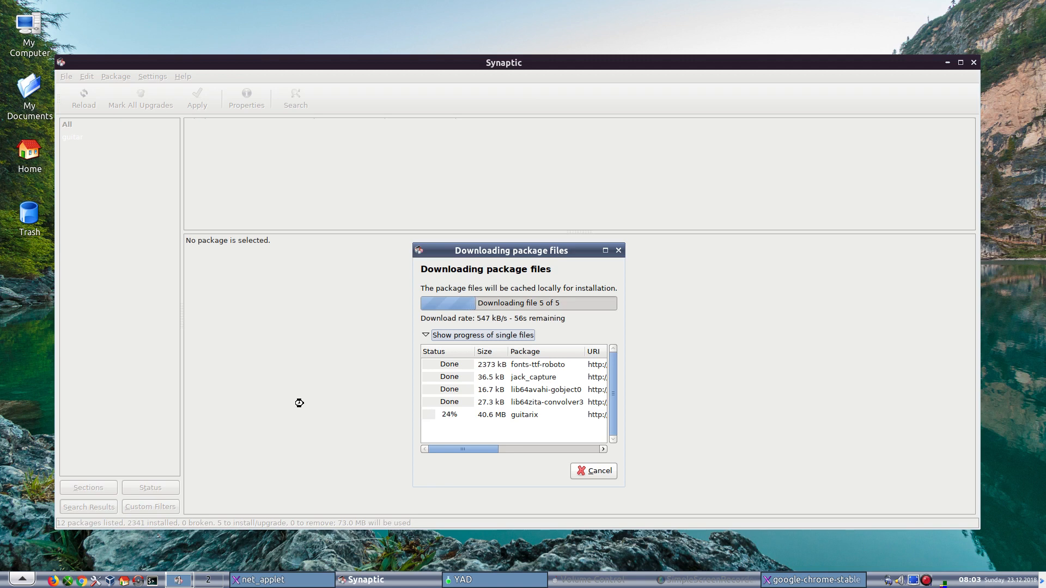
click(23, 578)
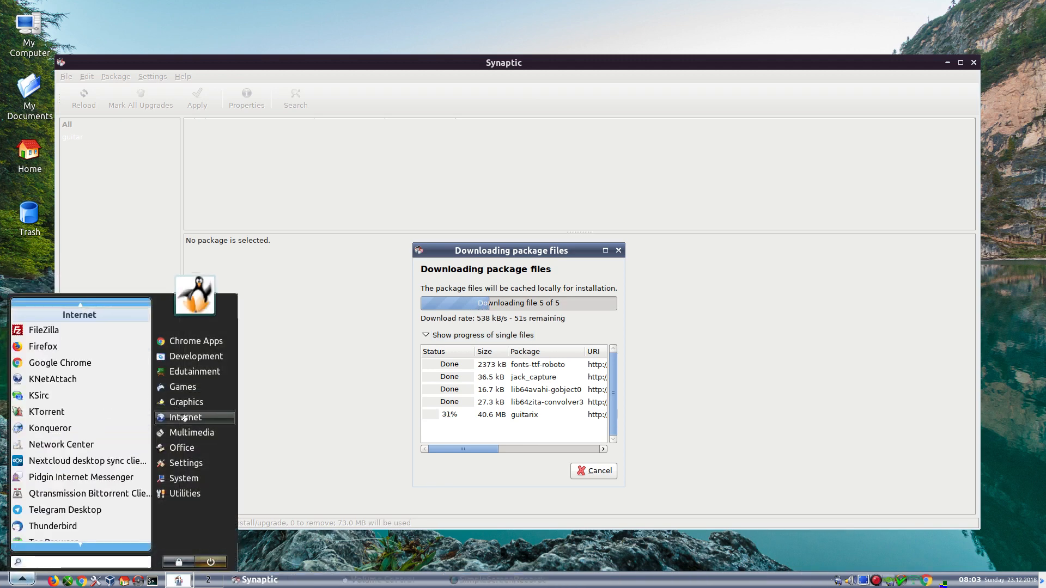
- Launch QjackCtl, attempt to start JACK, and dismiss the connection failure error
mouse_move(184, 433)
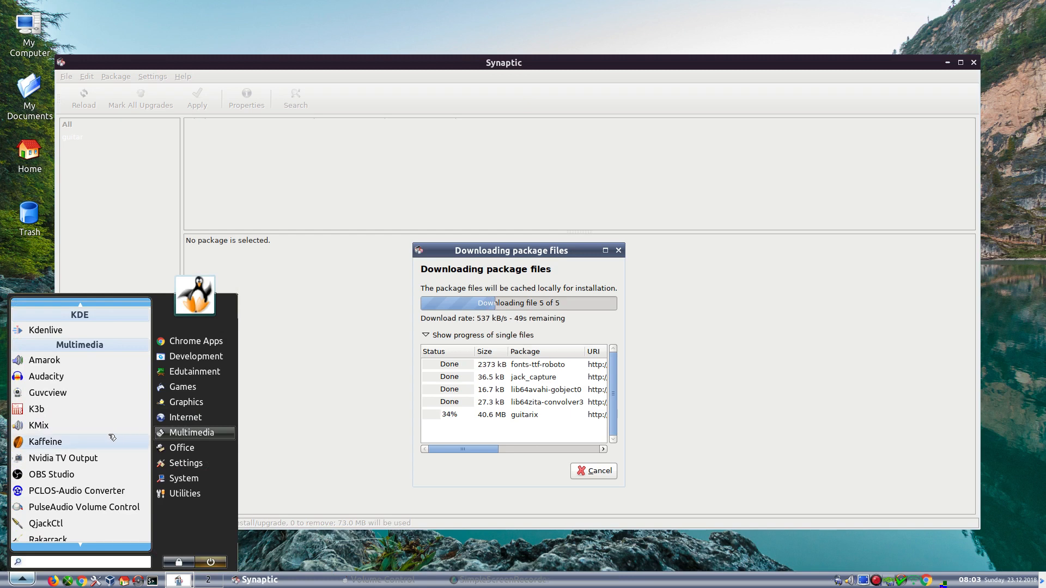
click(59, 523)
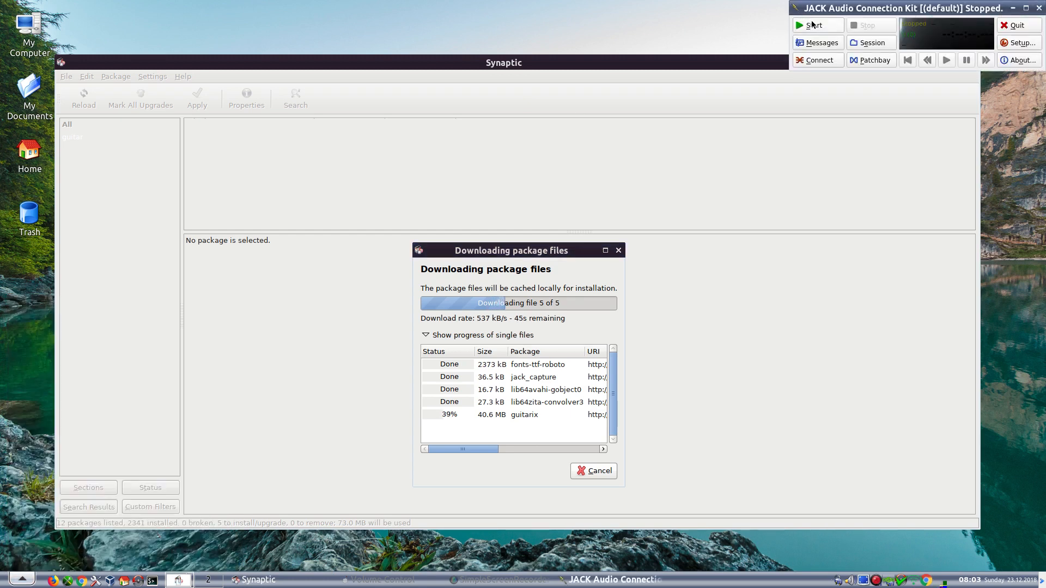
click(811, 24)
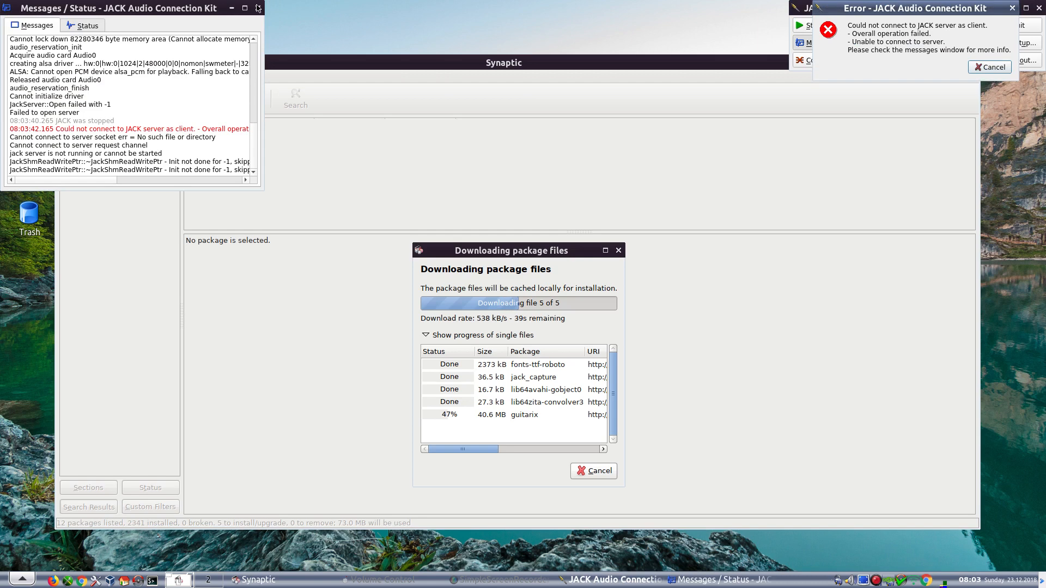
click(998, 68)
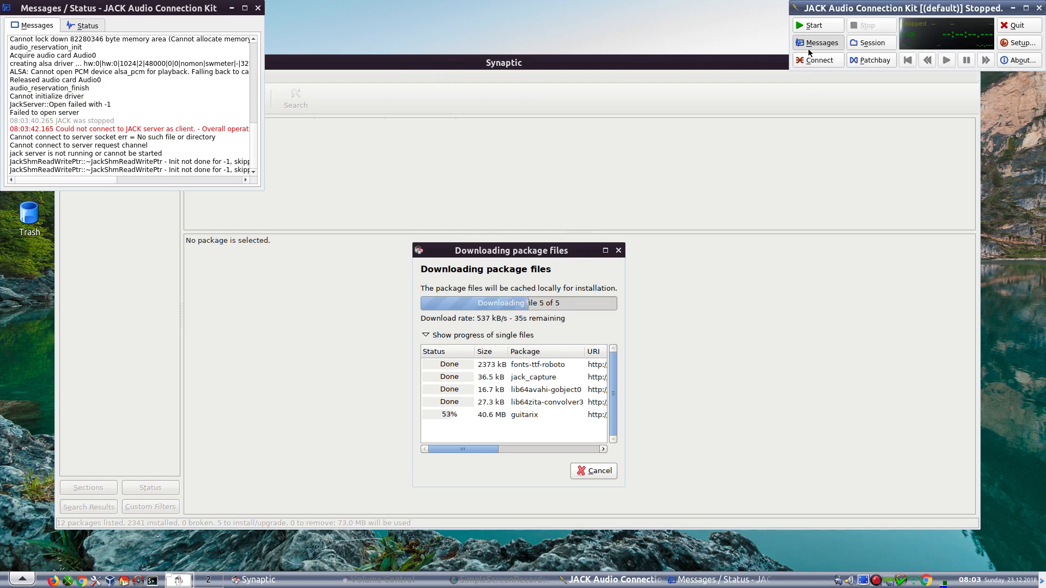
- In JACK Setup, set Driver to alsa and Interface to hw:PCH,0, then confirm with OK
click(1014, 42)
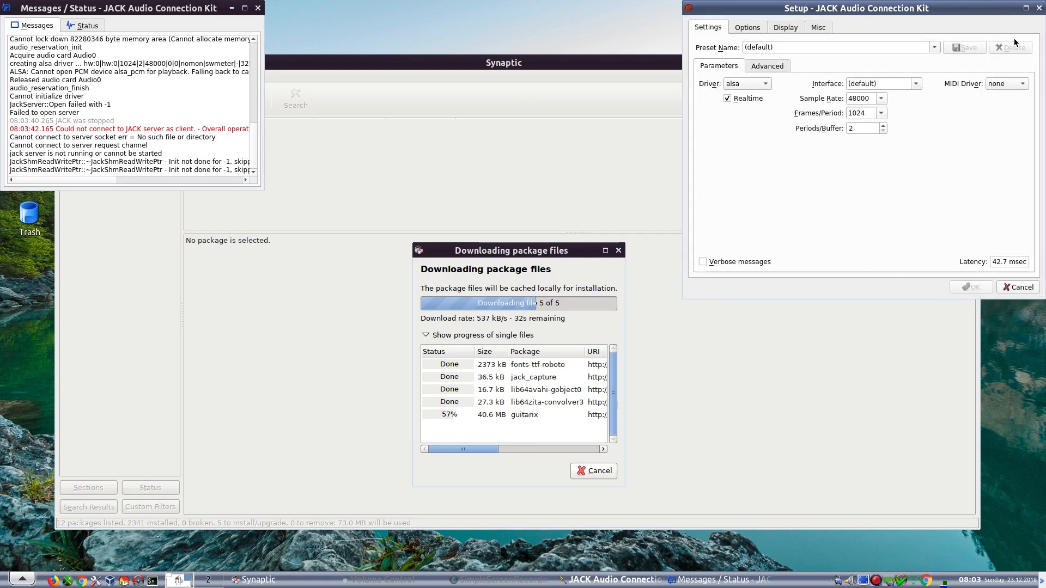
click(754, 84)
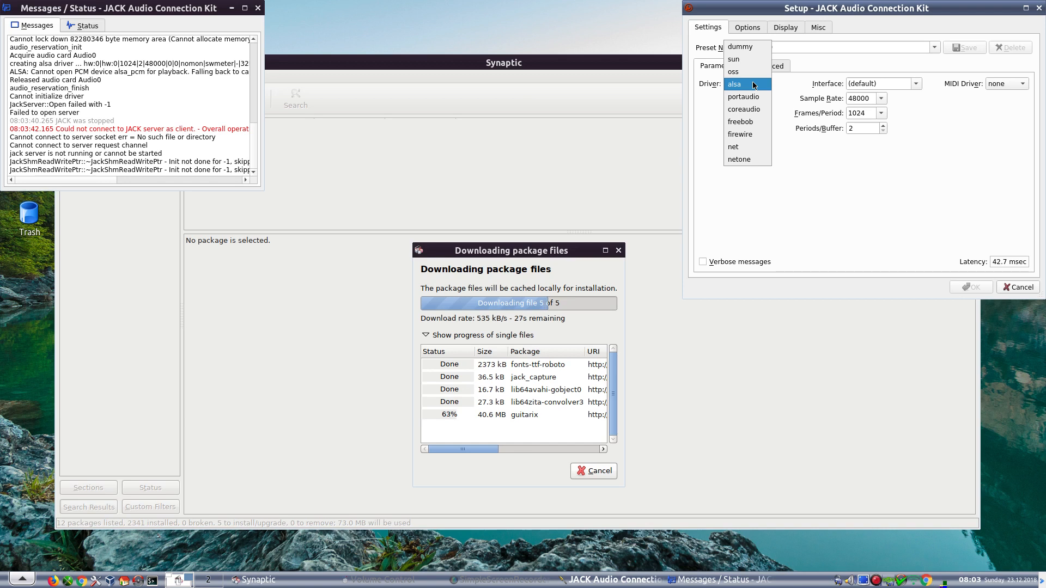
click(755, 85)
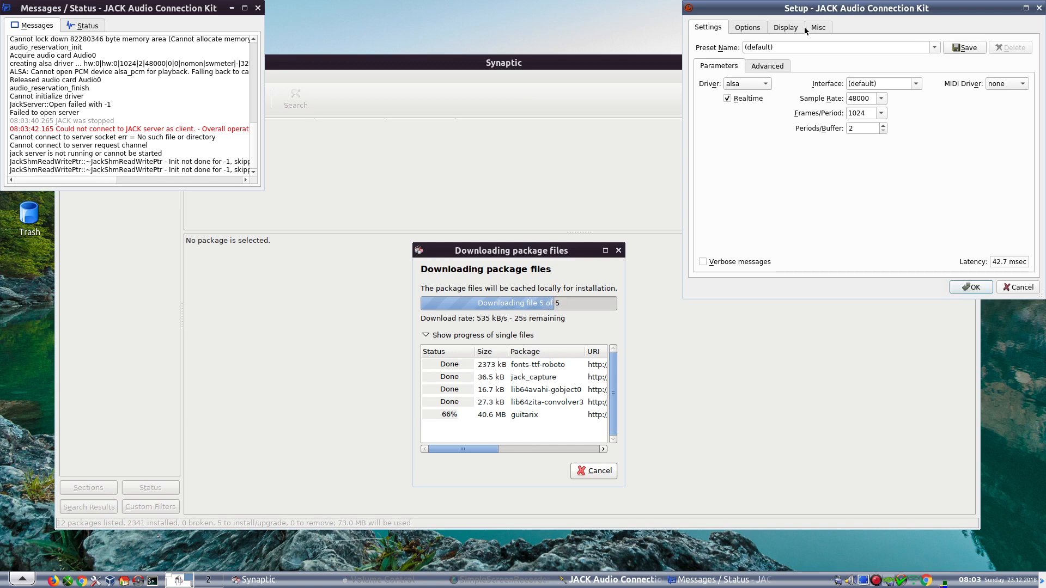
click(917, 85)
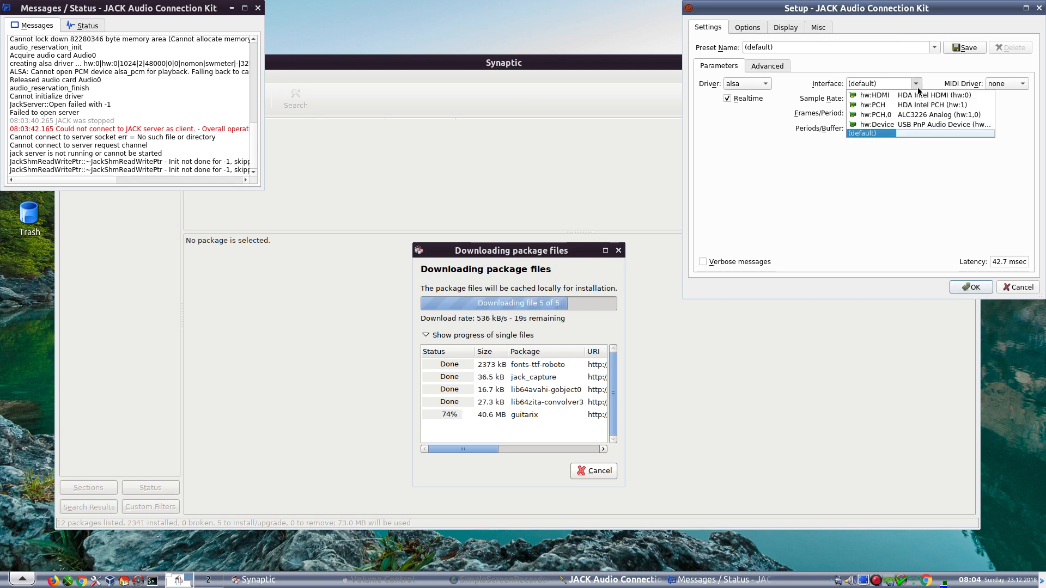
click(920, 116)
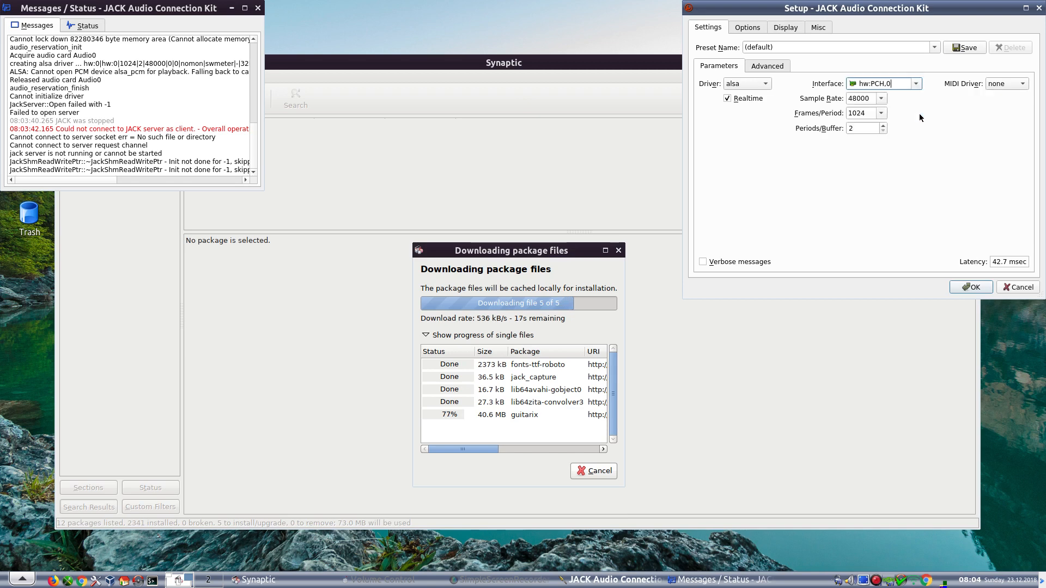
click(971, 288)
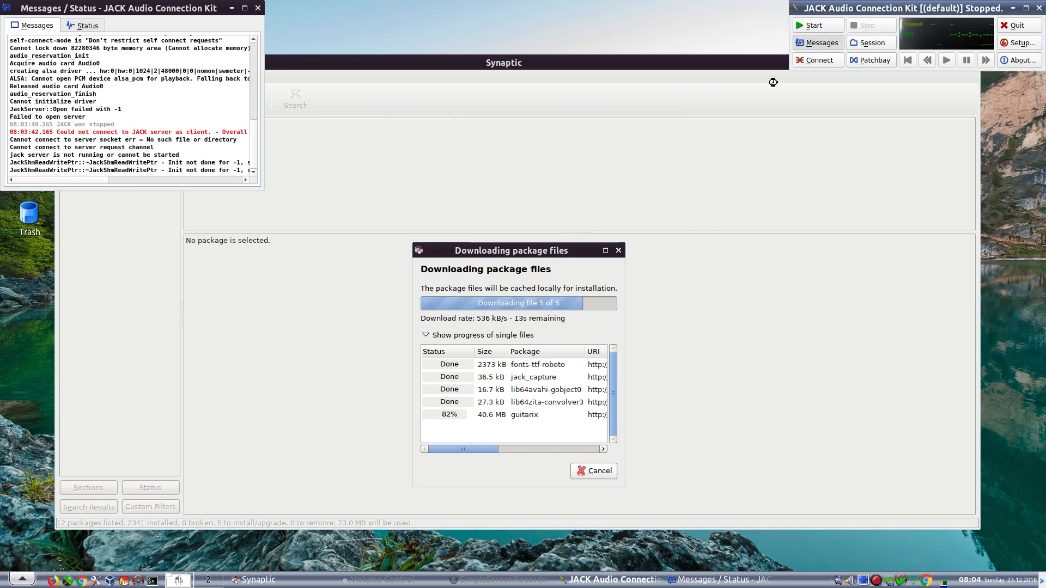
- Start JACK with the new alsa settings, minimize the Messages window, and close Synaptic
click(822, 26)
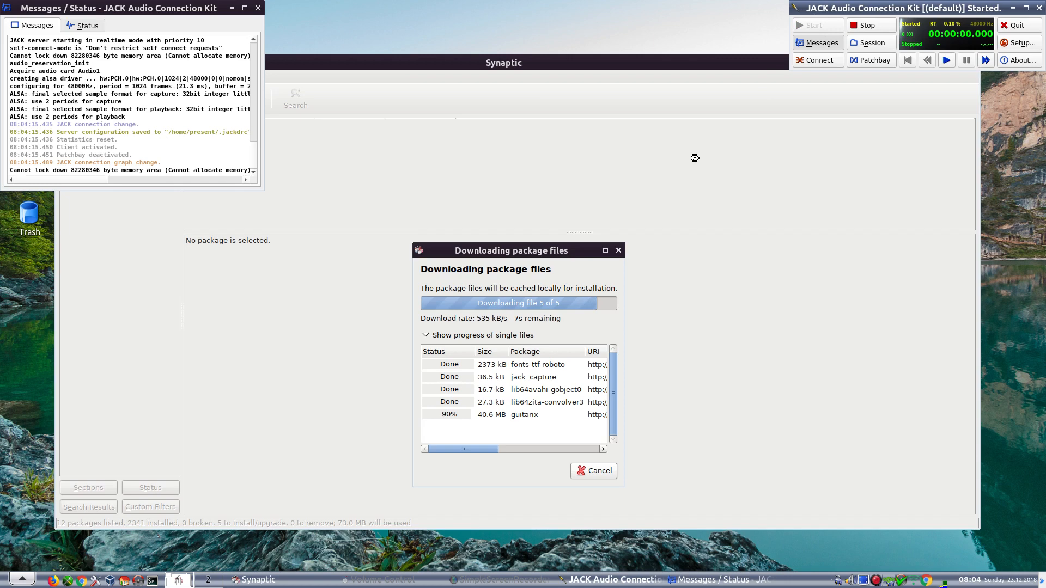
click(232, 9)
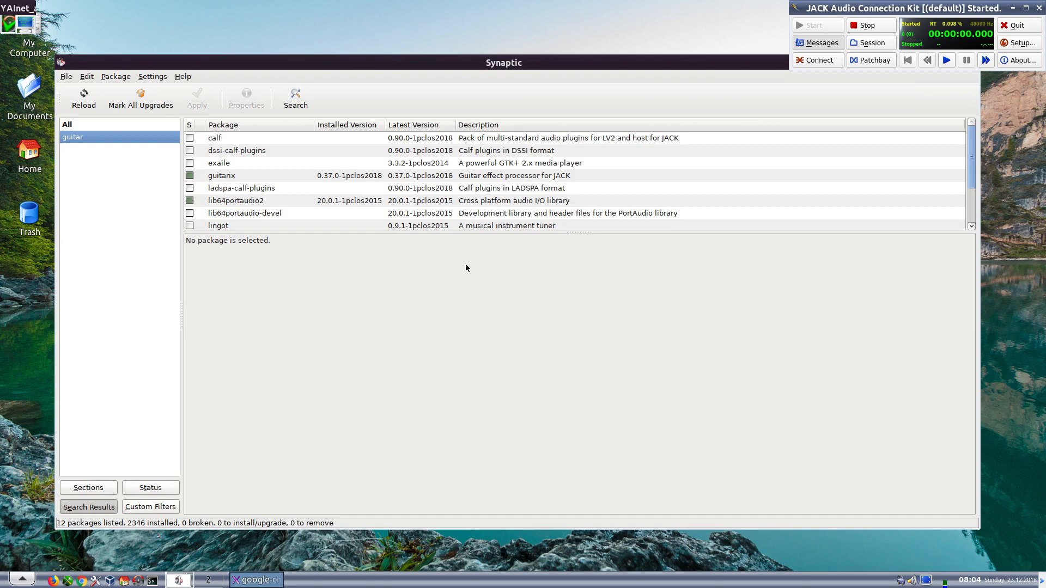
drag(517, 63, 470, 104)
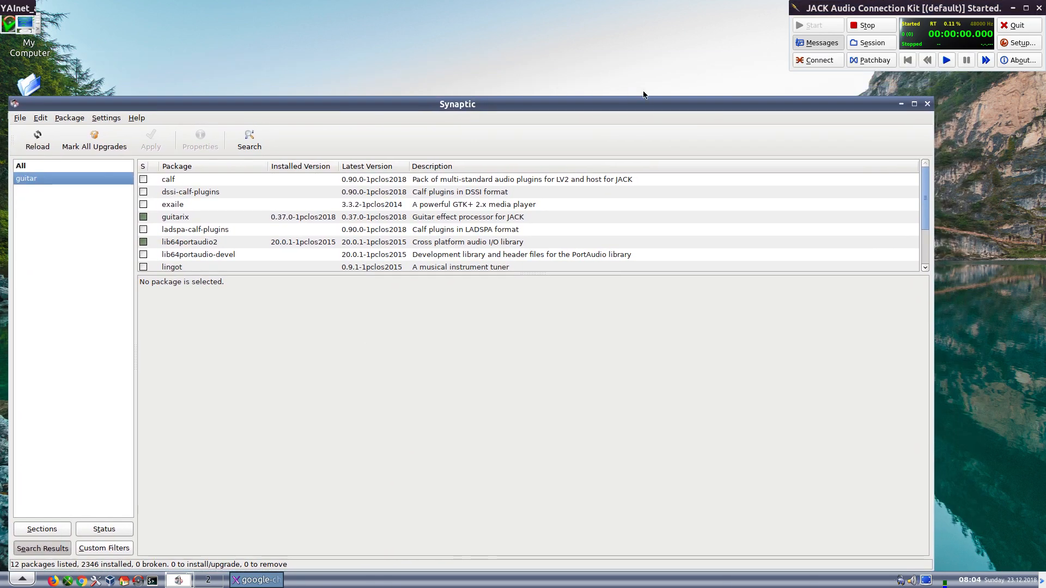
click(927, 104)
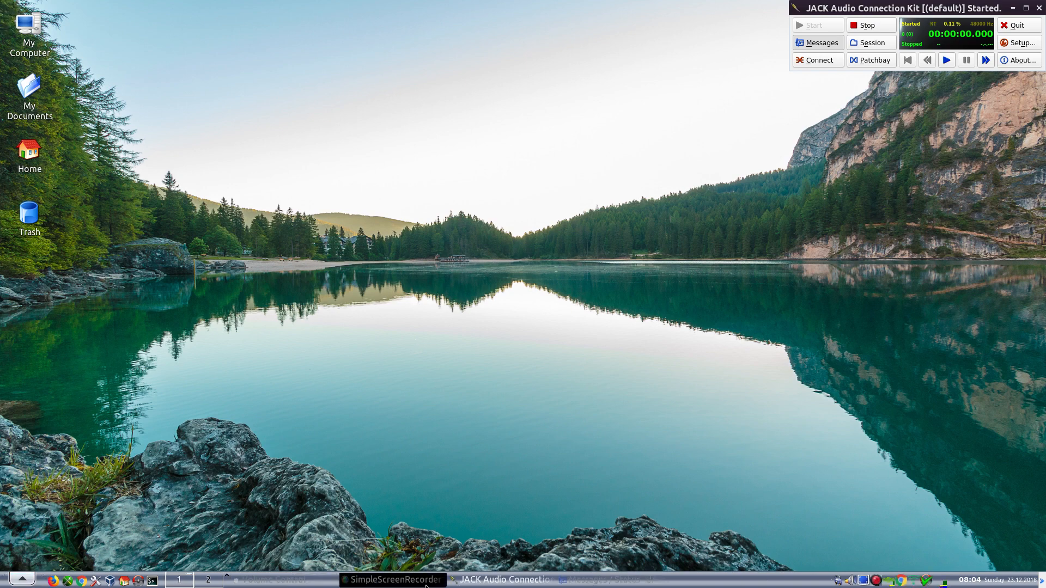
click(22, 578)
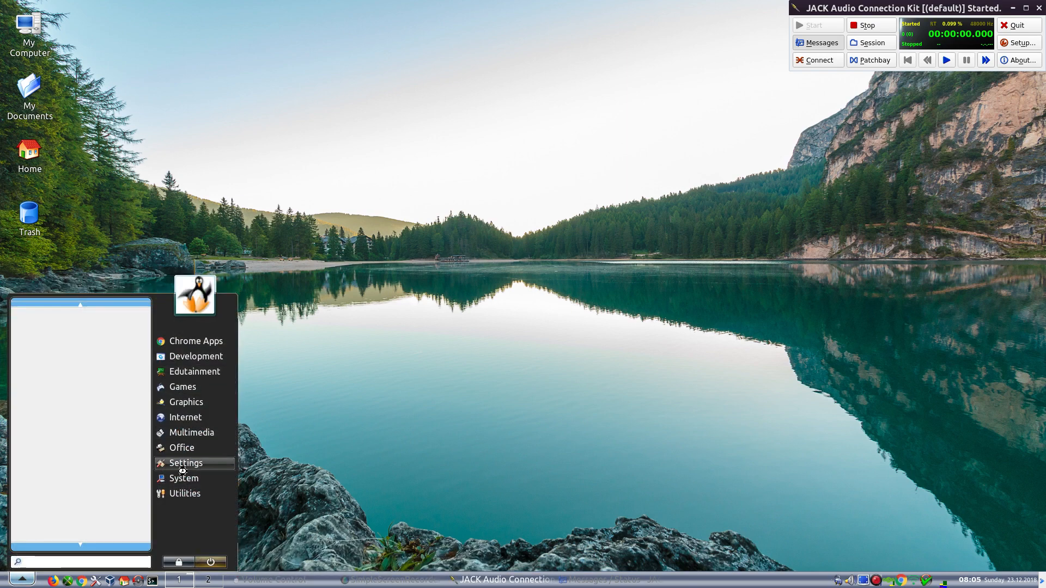
mouse_move(188, 433)
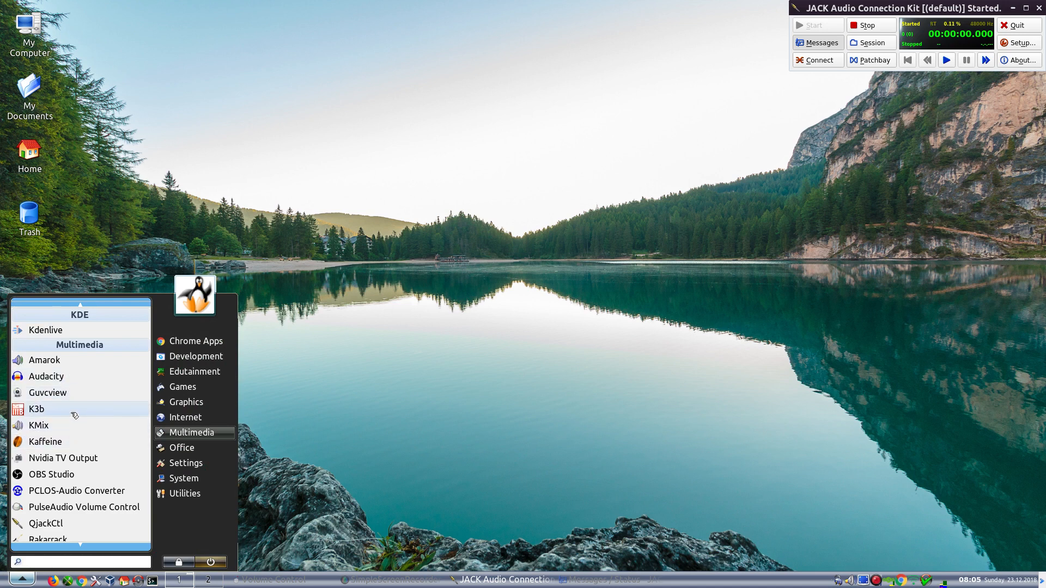
scroll(75, 416, down, 3)
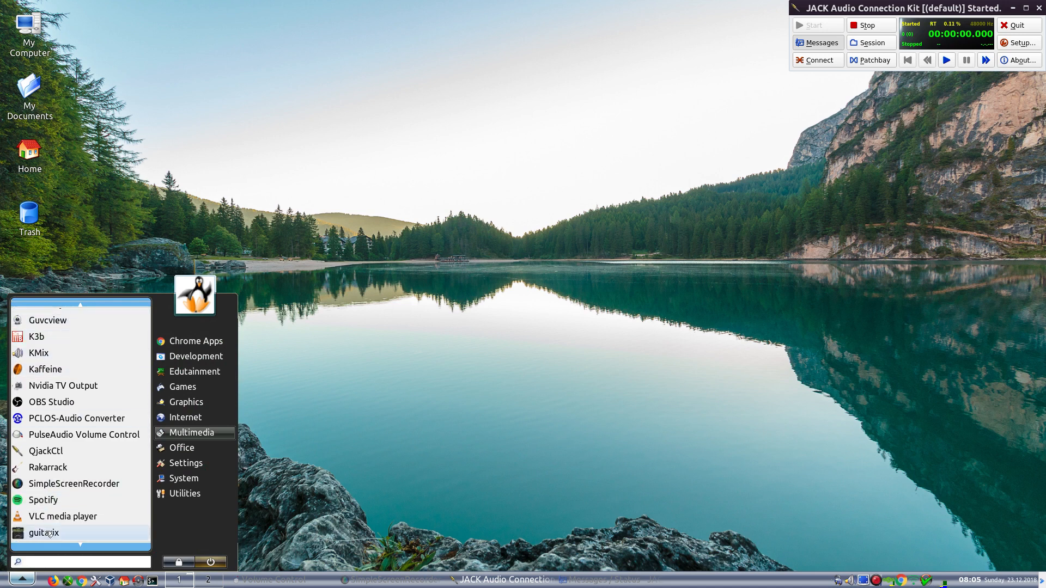
click(48, 533)
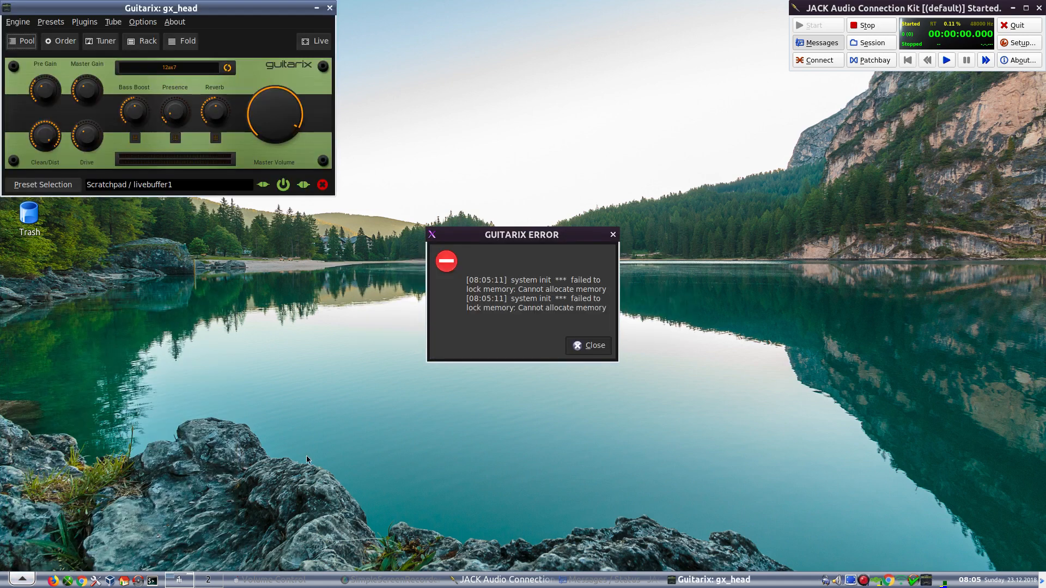
click(584, 347)
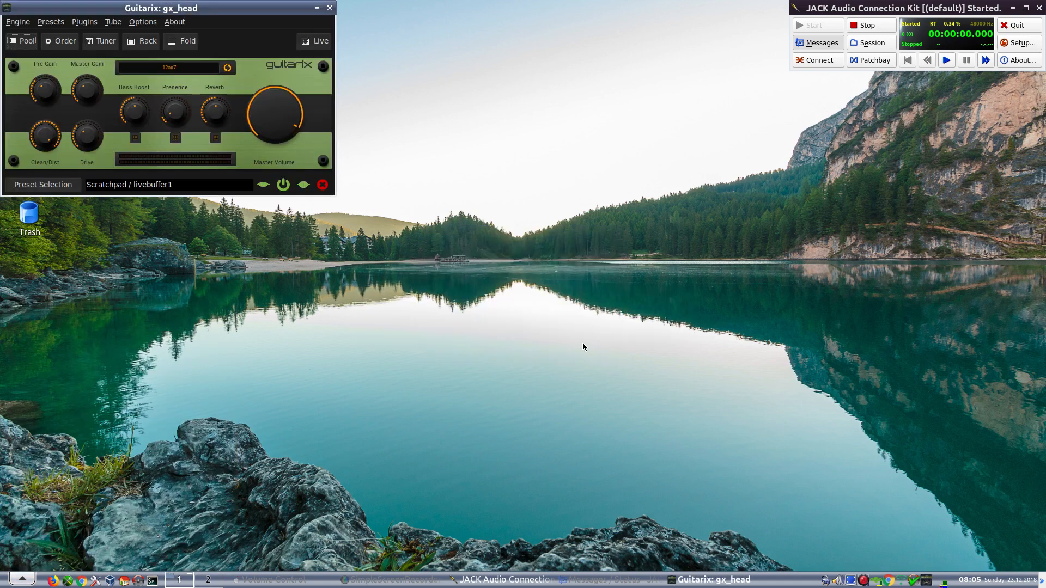
click(177, 25)
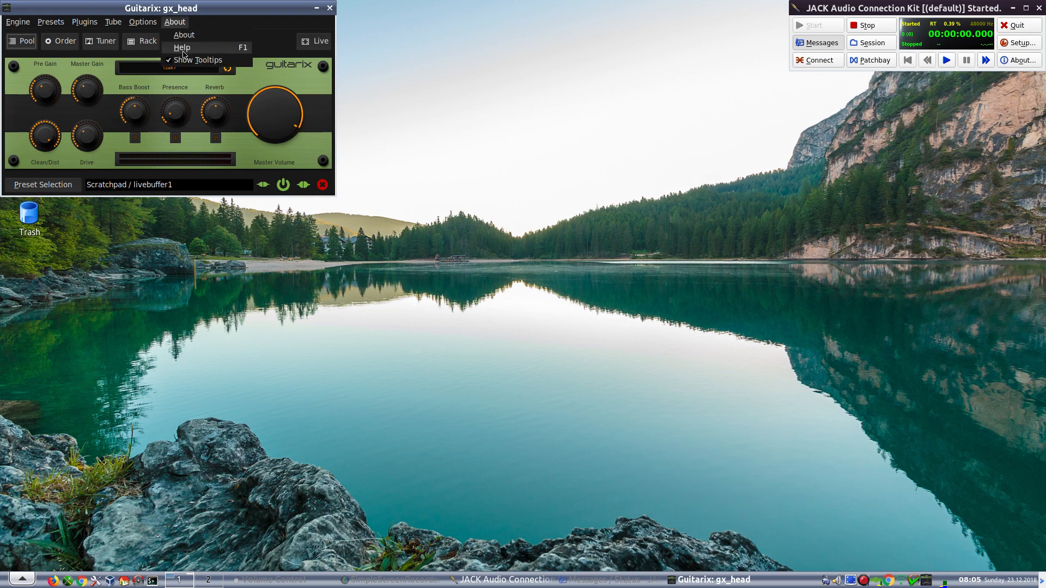
click(185, 35)
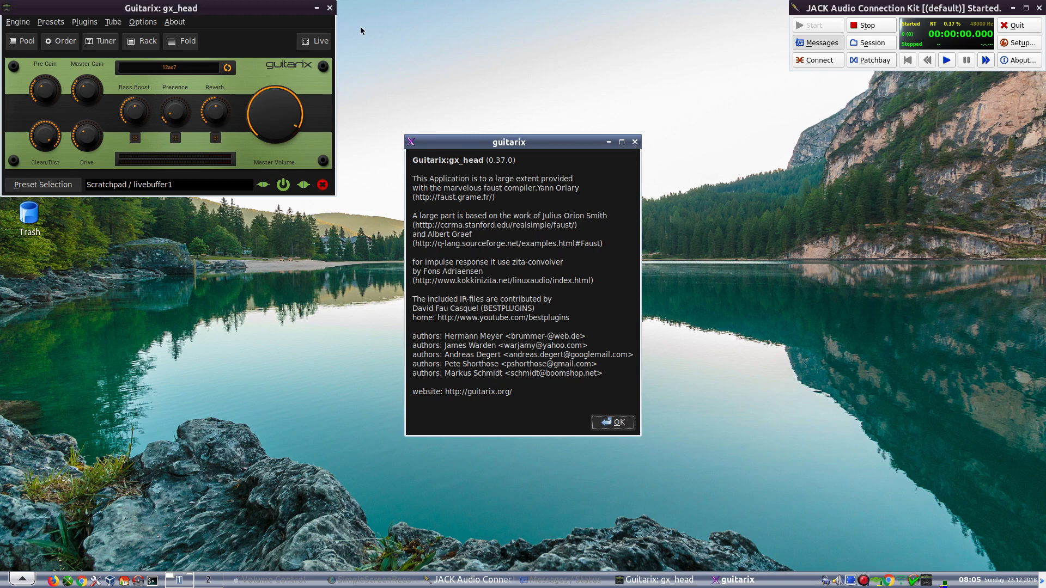
click(614, 429)
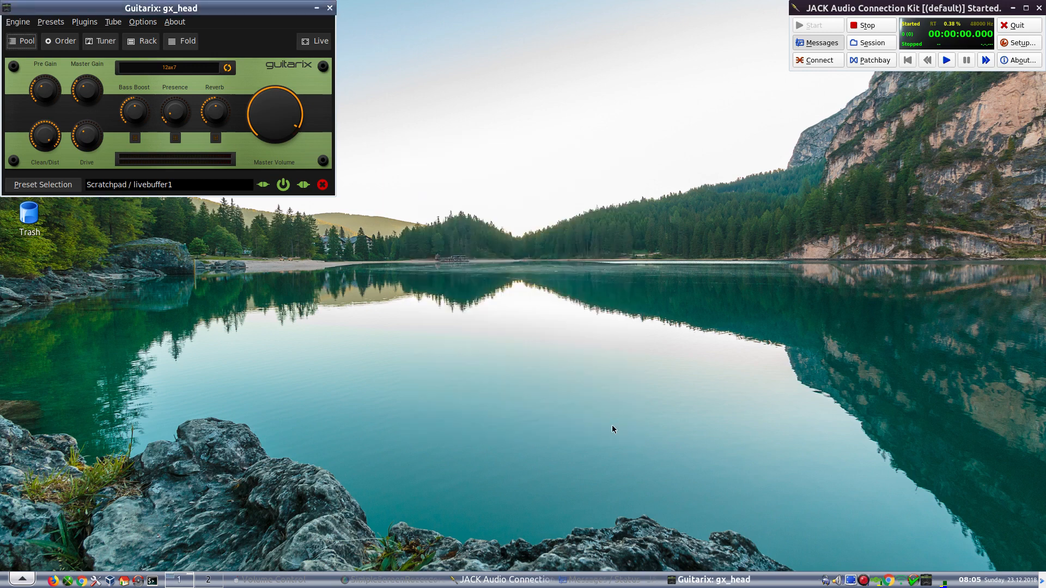
click(330, 8)
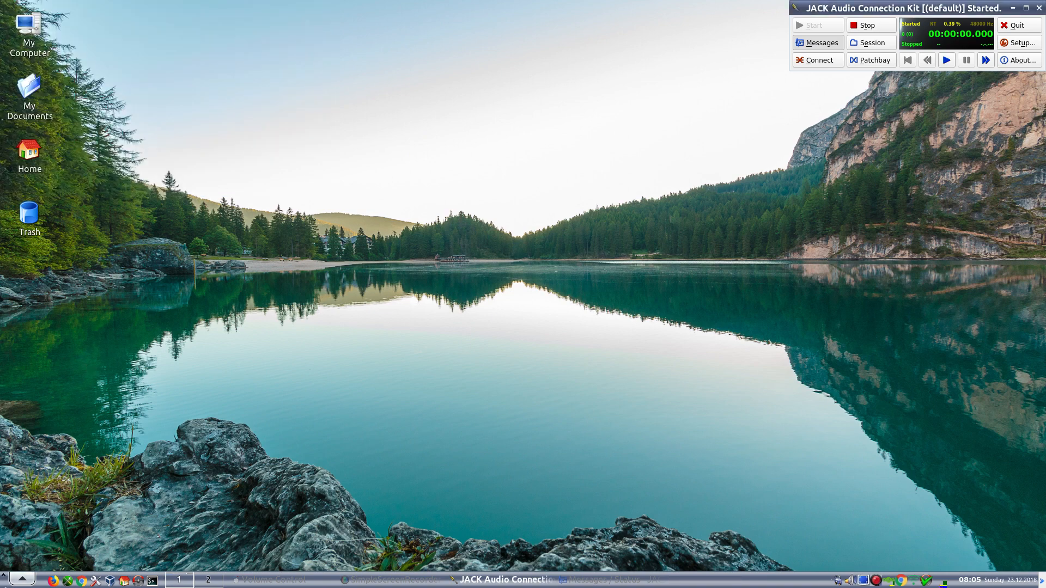
- Launch Rakarrack from the Multimedia menu and restore QjackCtl's Messages / Status window
click(13, 583)
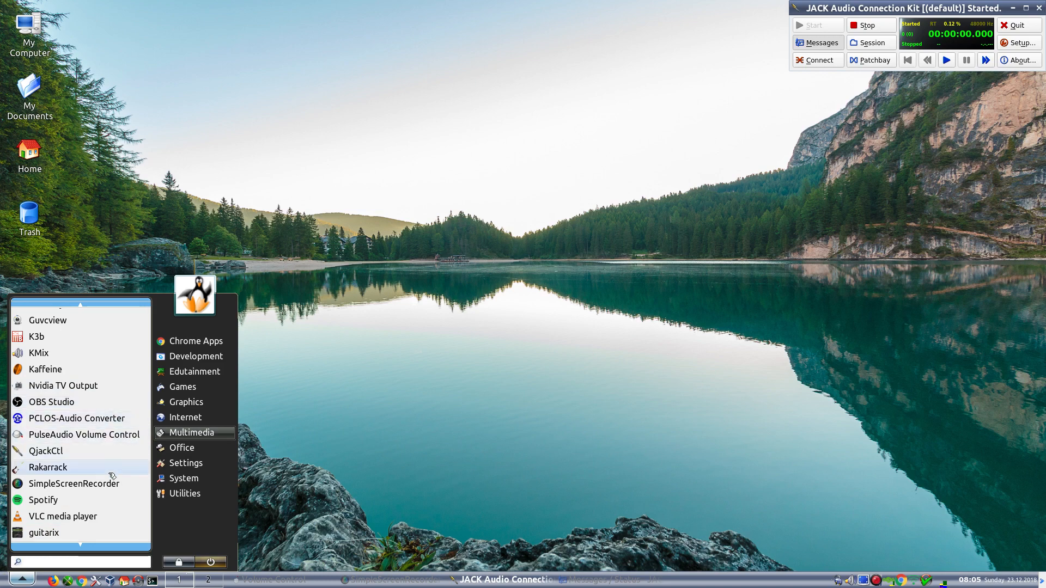
scroll(113, 478, up, 2)
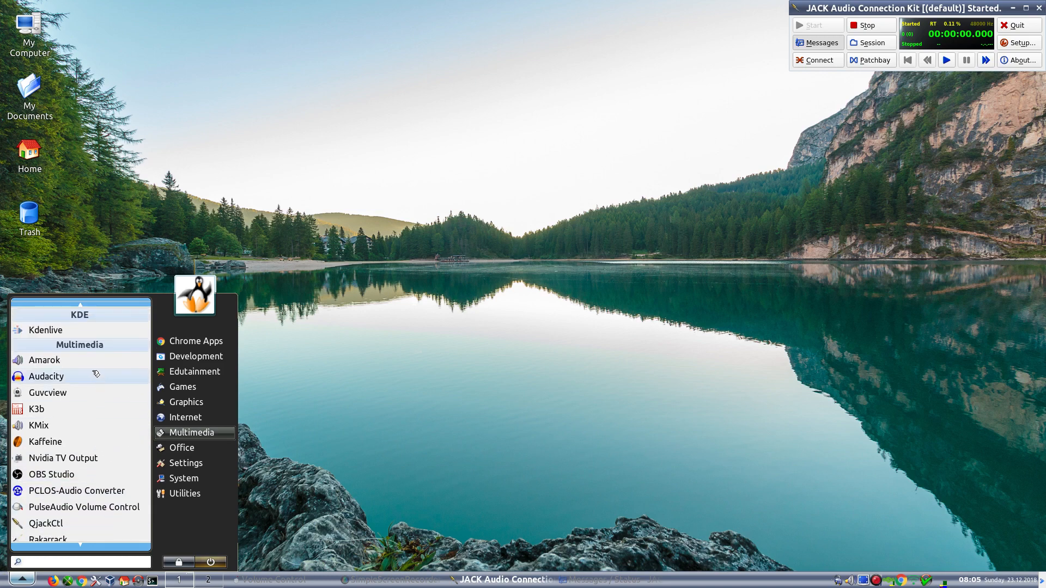
scroll(98, 474, down, 2)
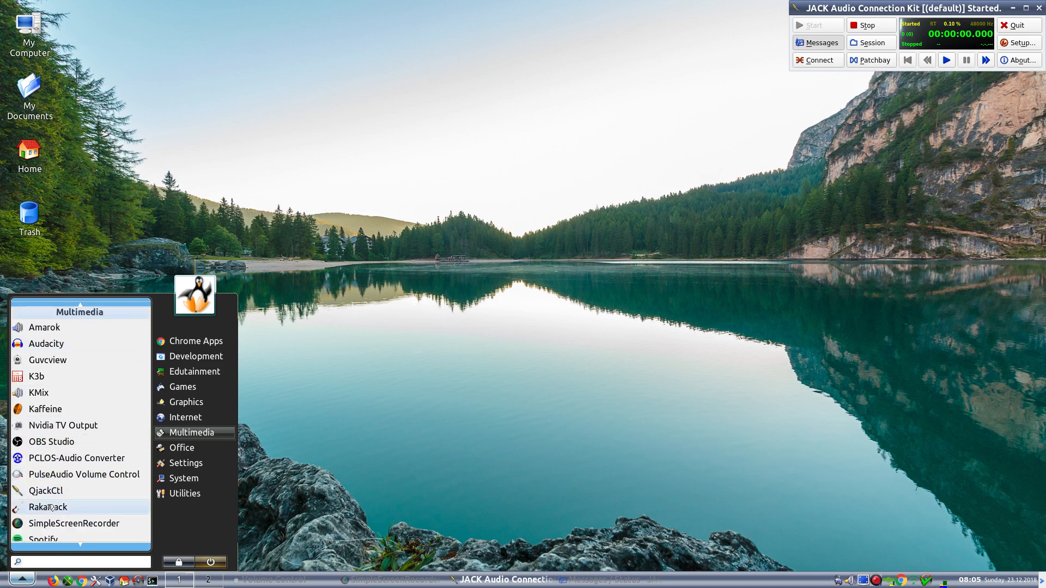
click(53, 506)
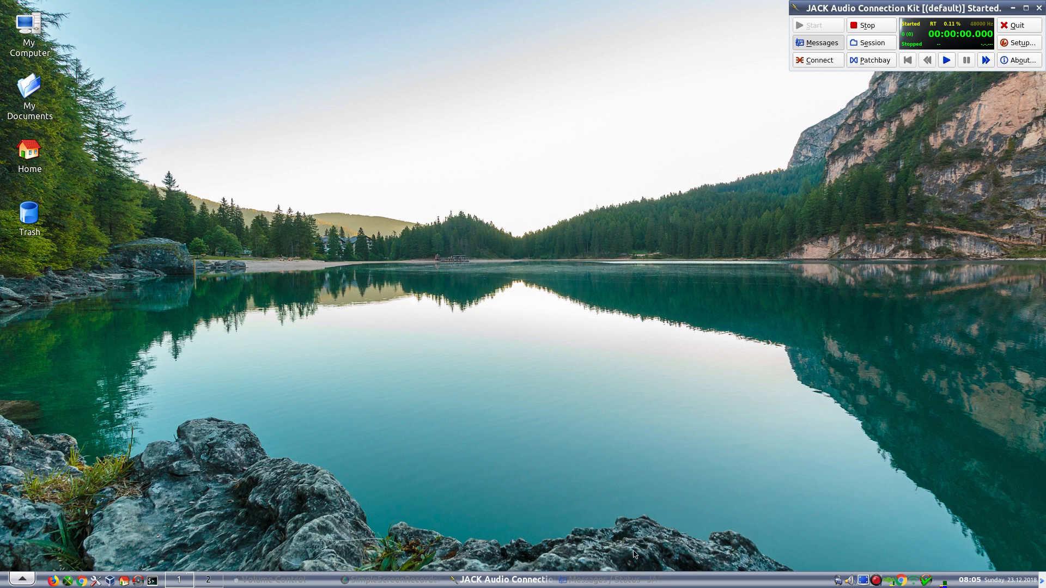
click(609, 582)
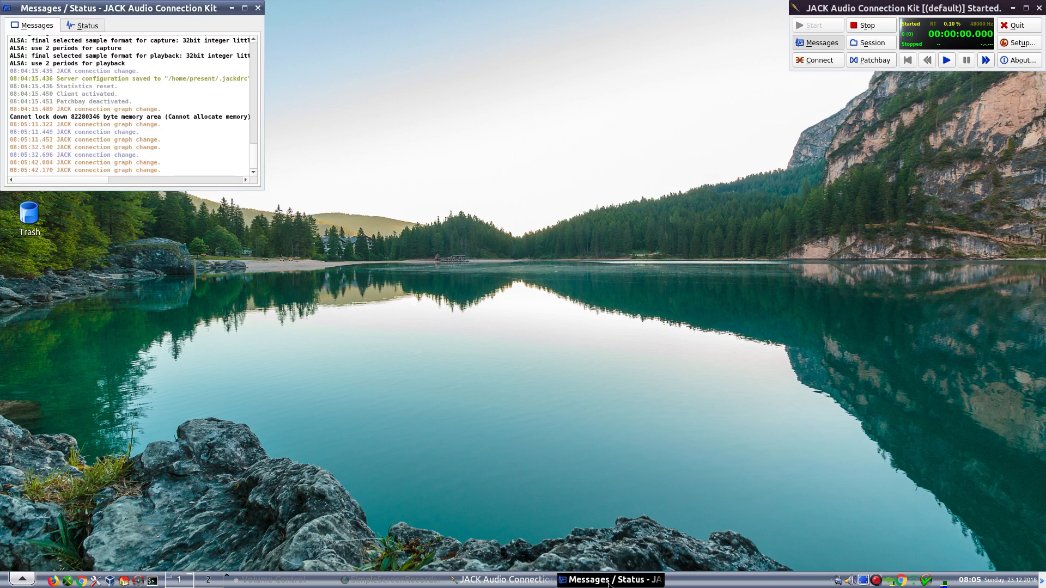
- Close the Messages / Status log, then quit QjackCtl, confirming that the JACK server terminates
click(257, 7)
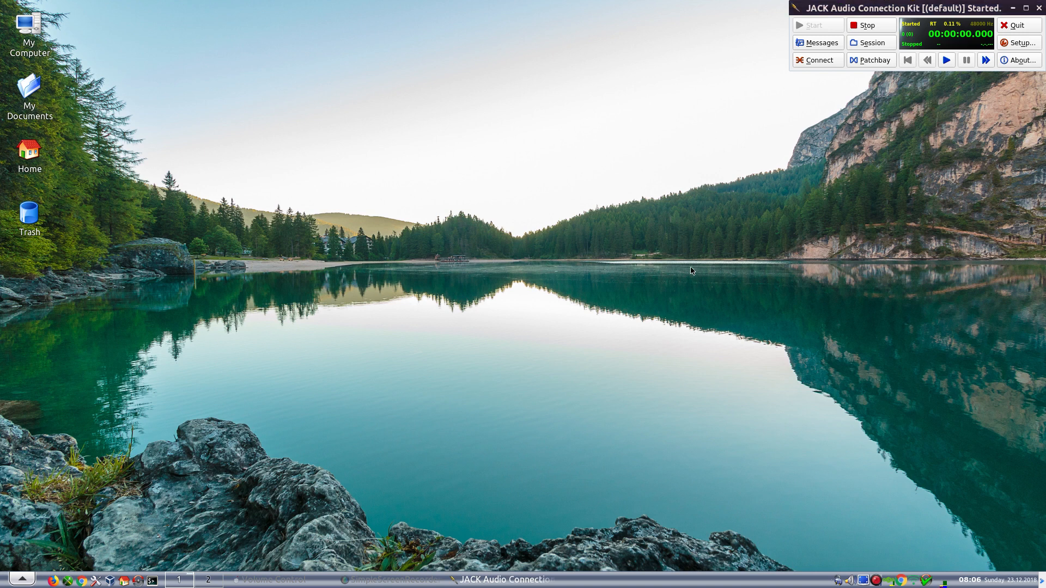
click(1017, 26)
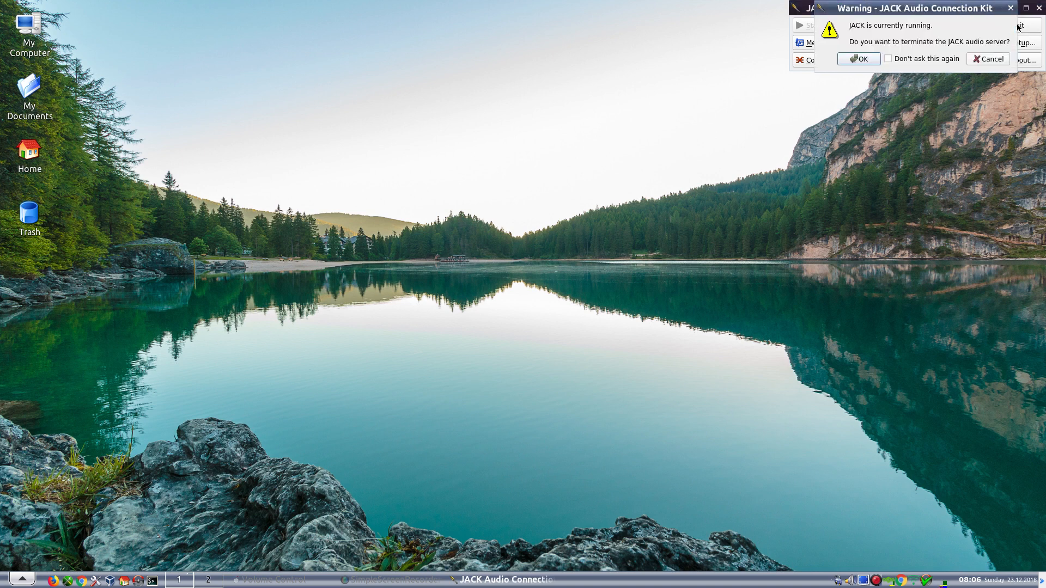
click(867, 59)
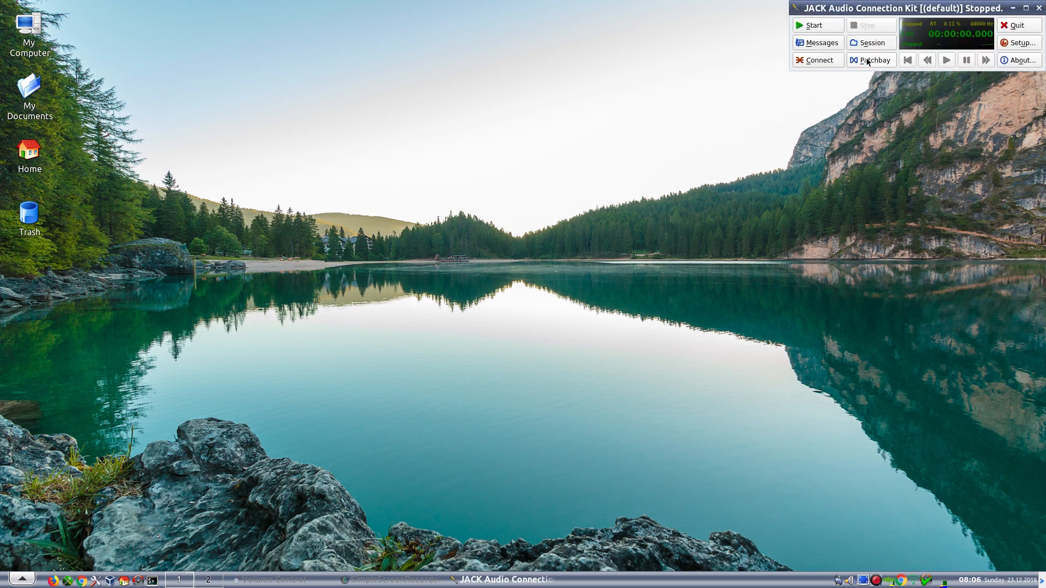